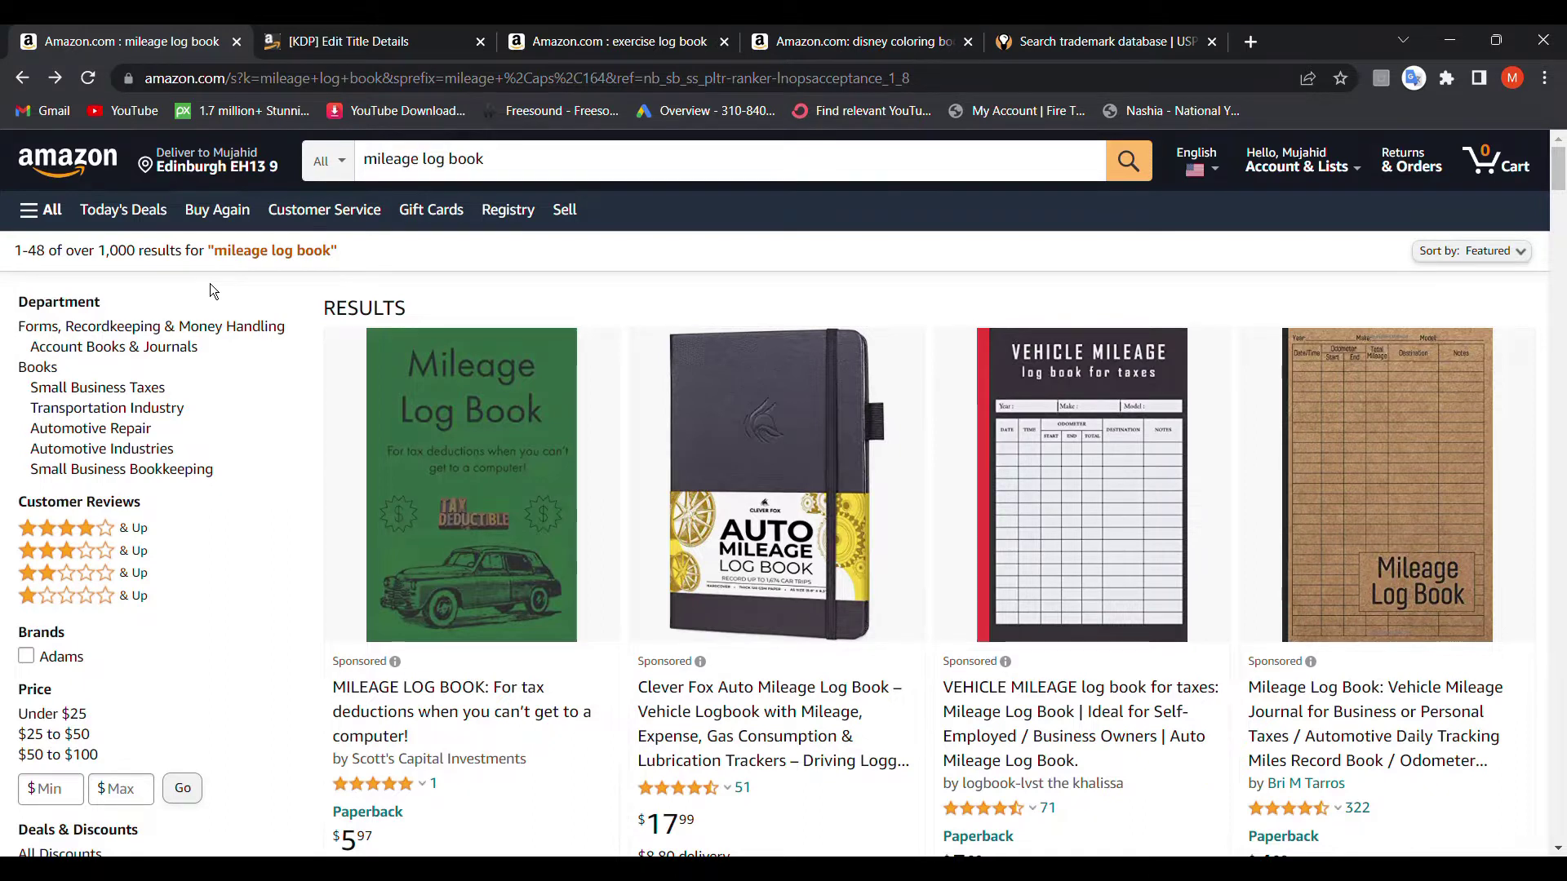
pyautogui.scroll(-1, 209, 285)
pyautogui.scroll(1, 209, 285)
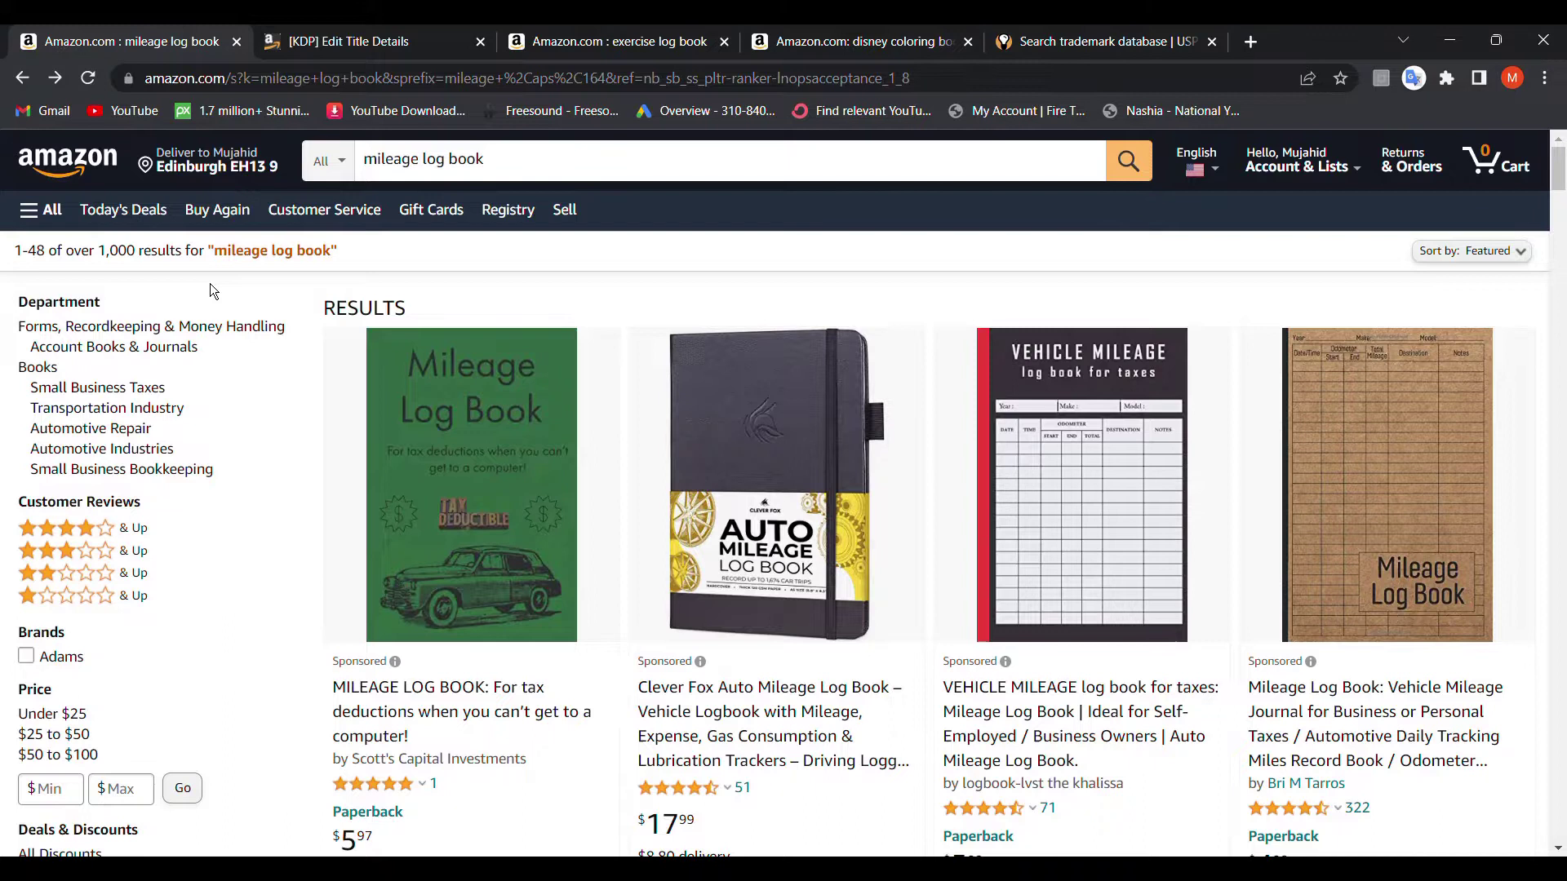
pyautogui.scroll(-1, 210, 286)
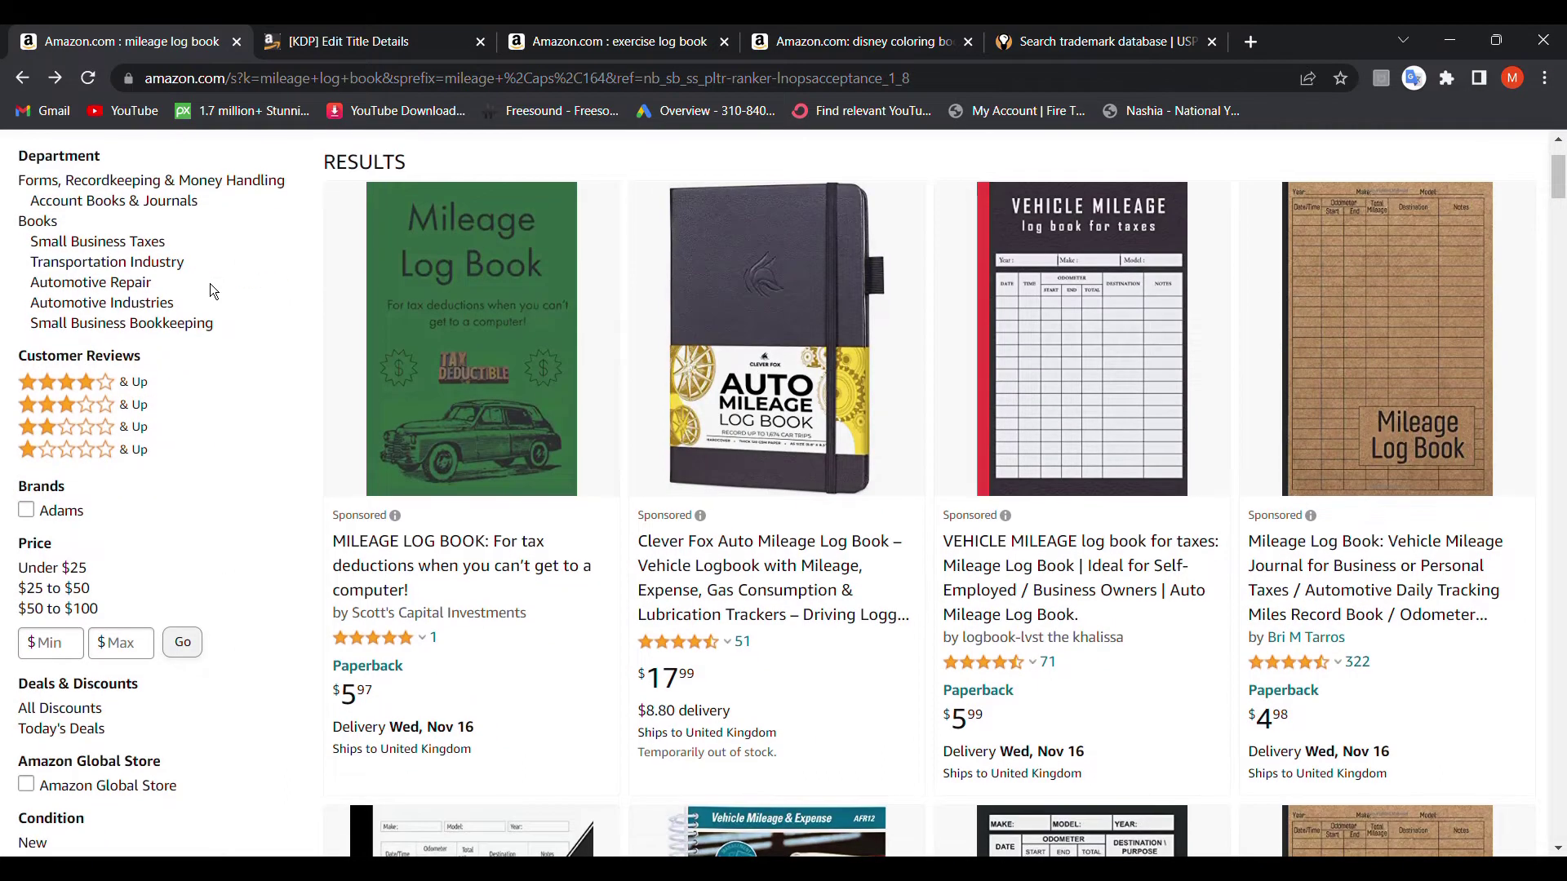
pyautogui.scroll(1, 209, 286)
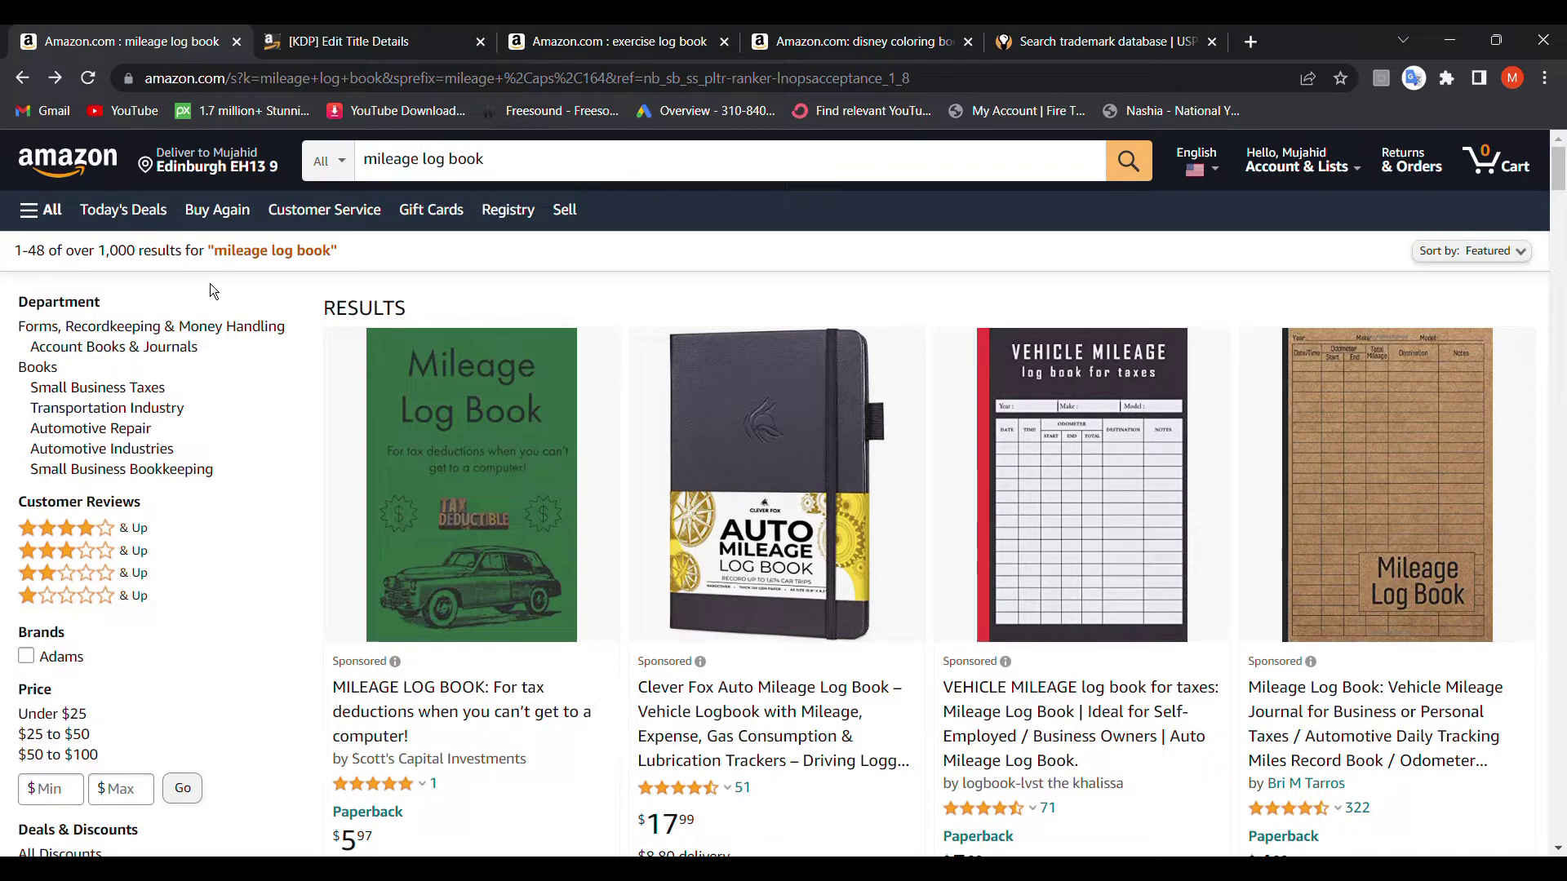
pyautogui.scroll(-1, 209, 290)
pyautogui.scroll(1, 210, 290)
pyautogui.scroll(-1, 209, 291)
pyautogui.scroll(1, 209, 291)
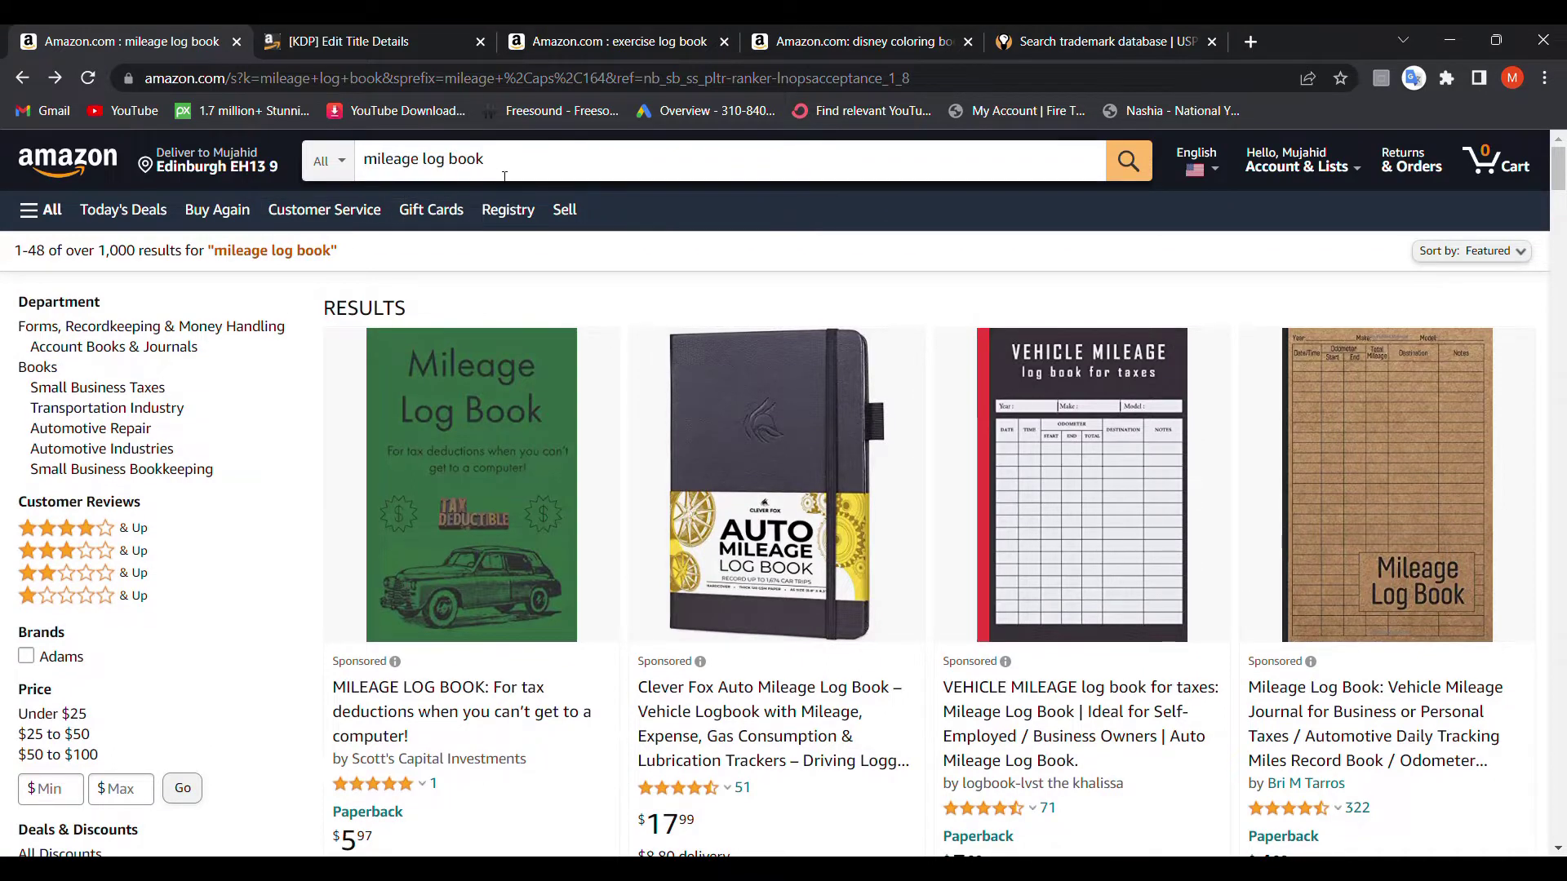
# Rerun the mileage log book search and sort the results by Newest Arrivals
pyautogui.click(499, 165)
pyautogui.press('Return')
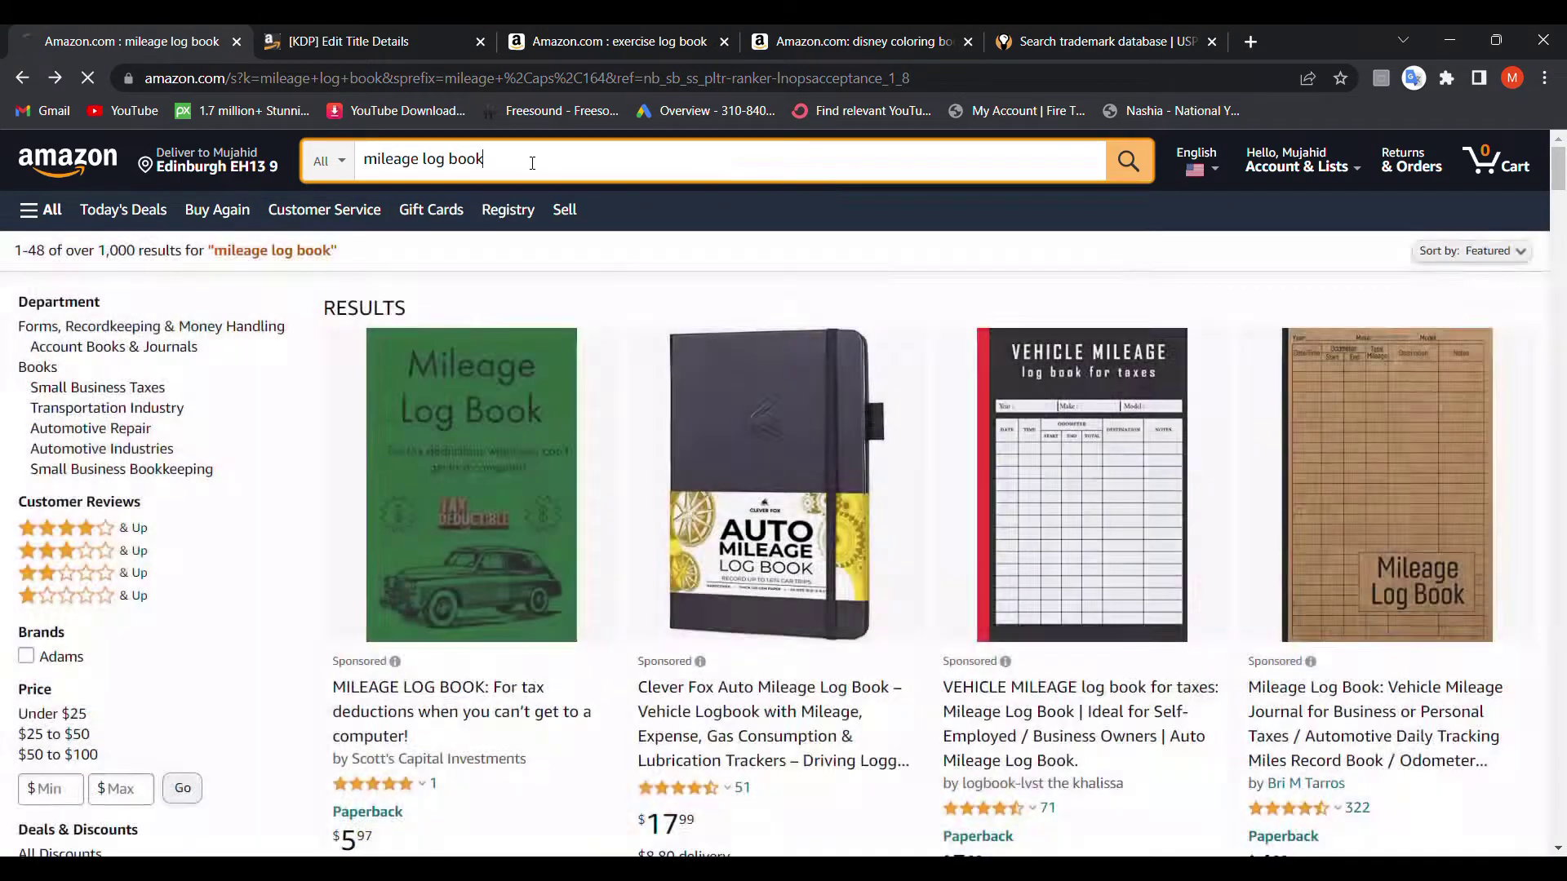
pyautogui.scroll(-5, 268, 534)
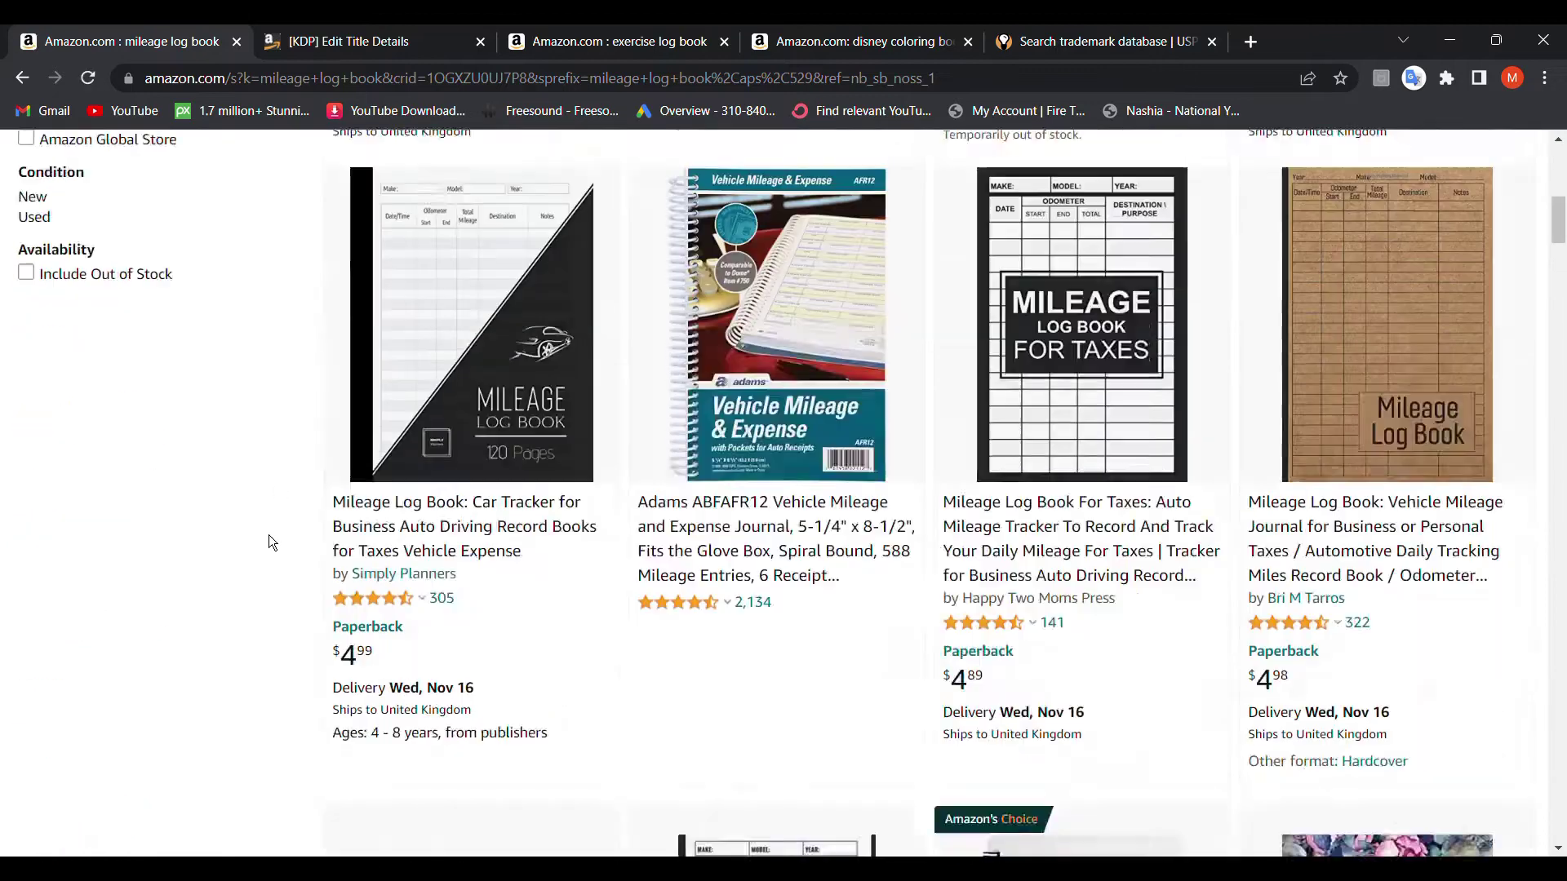
pyautogui.scroll(-3, 268, 534)
pyautogui.scroll(2, 269, 534)
pyautogui.scroll(4, 268, 536)
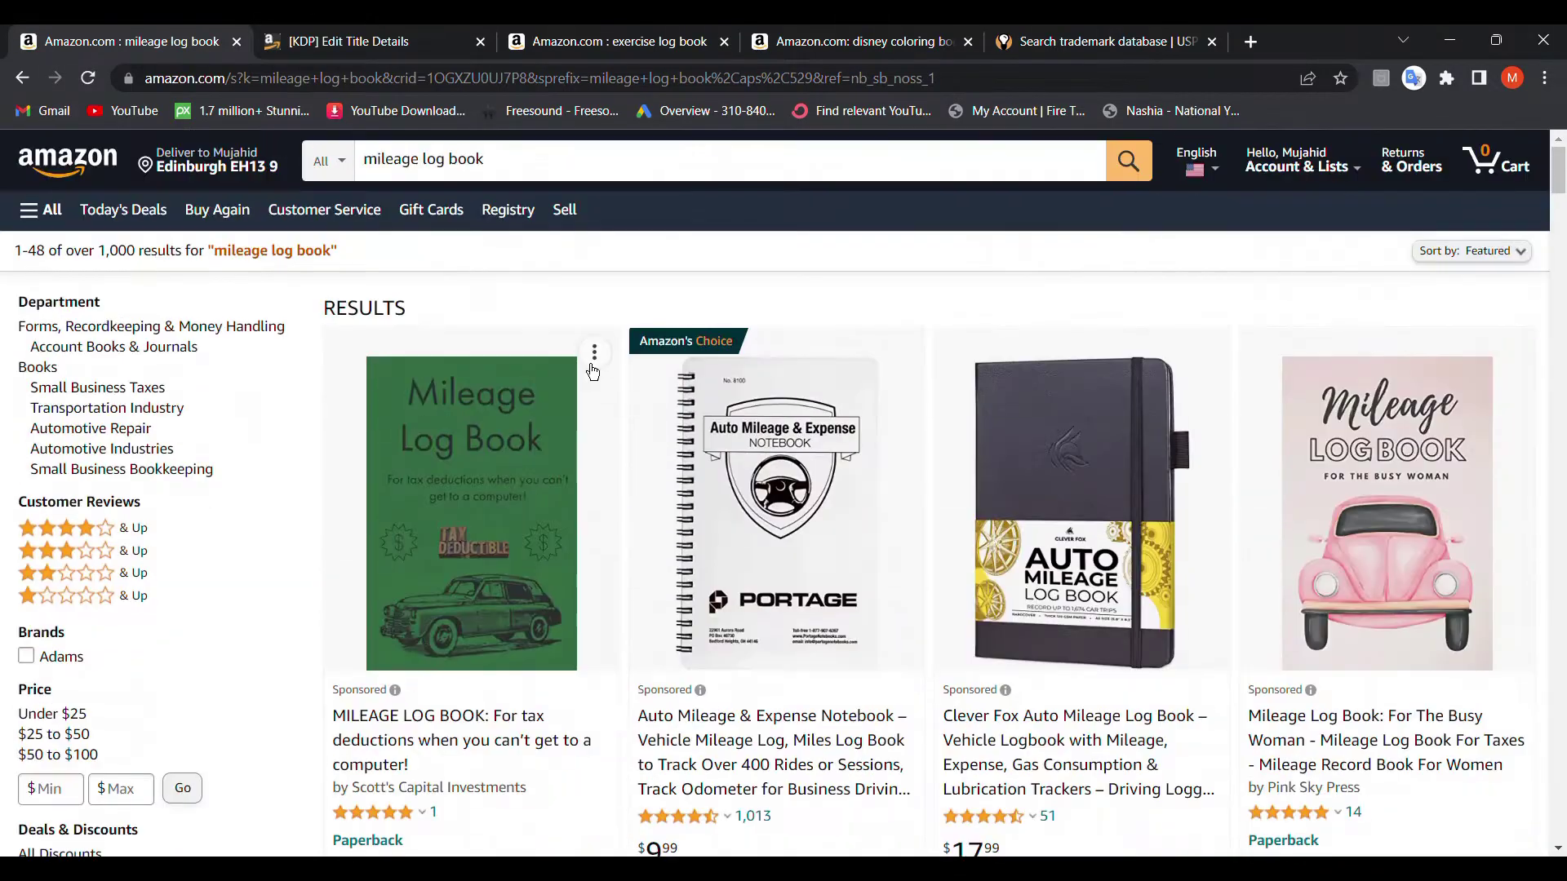
pyautogui.click(1463, 252)
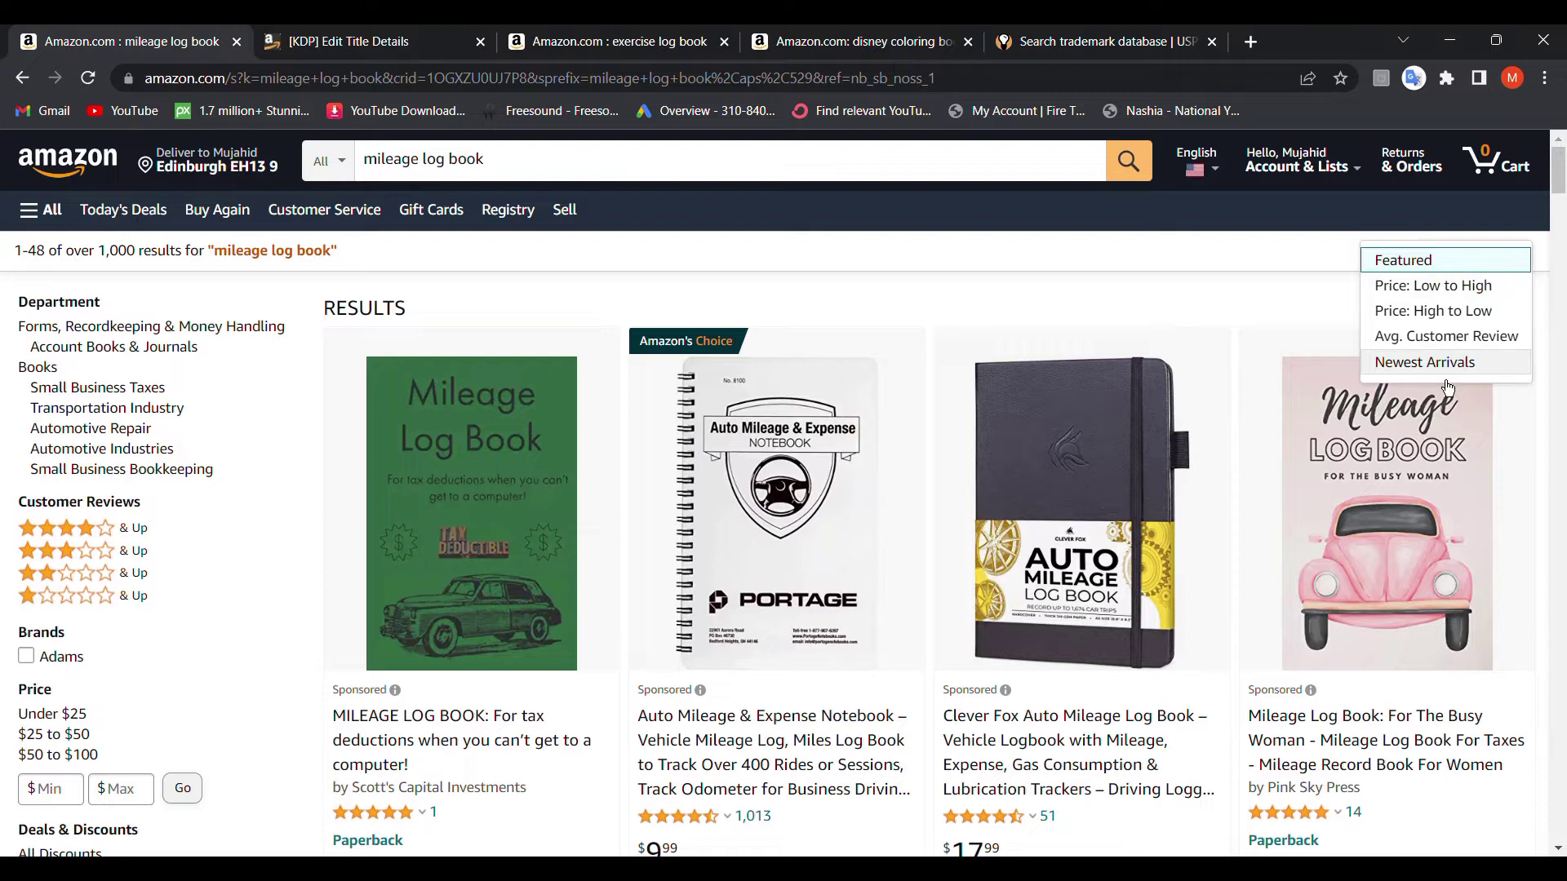
pyautogui.click(1425, 362)
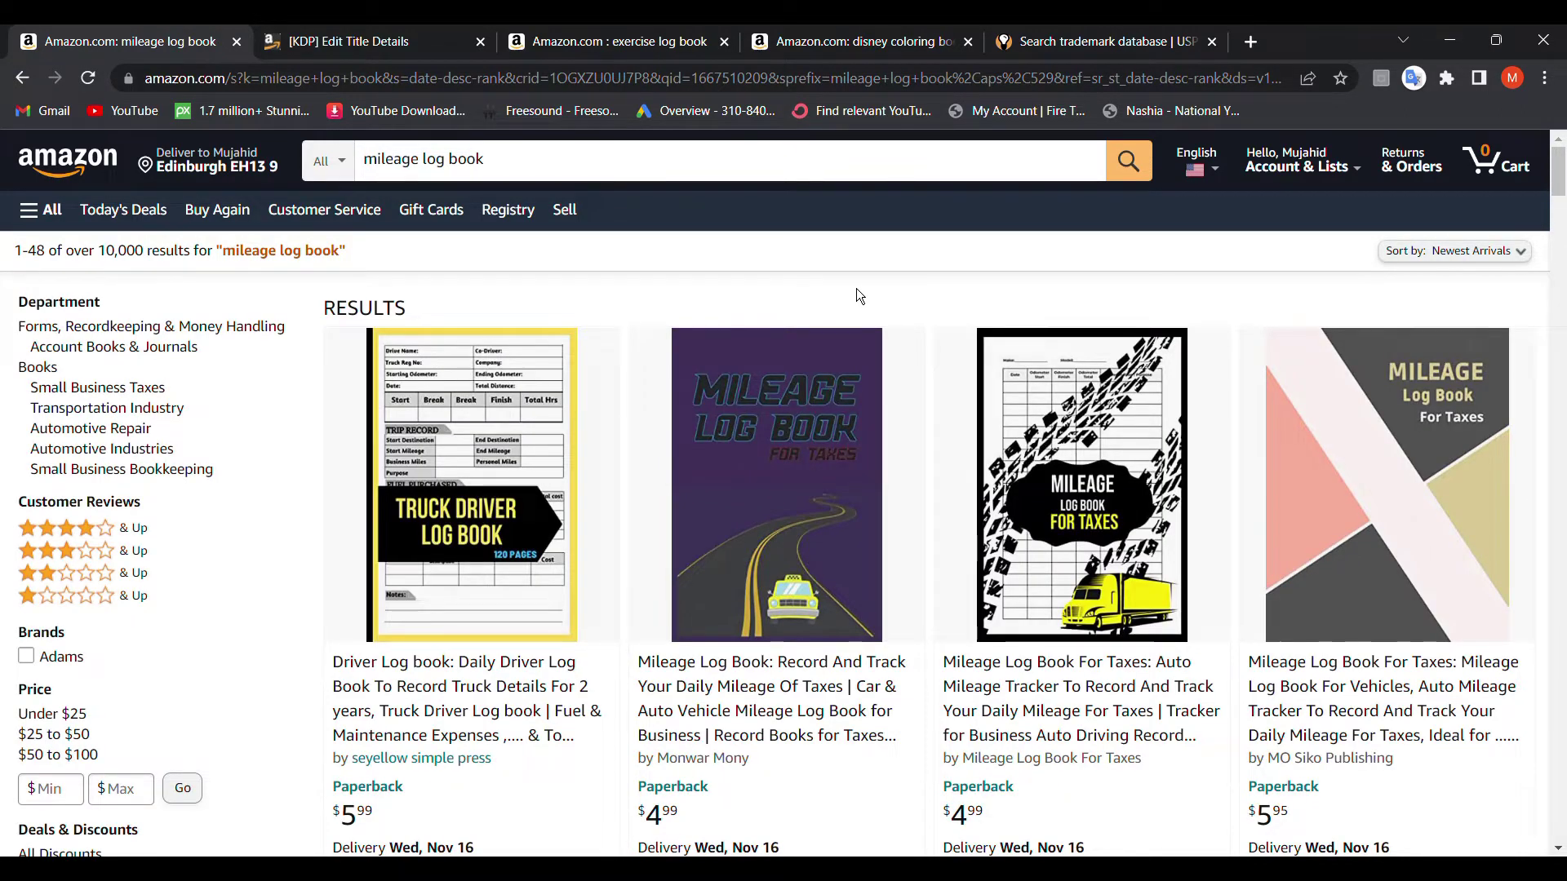
pyautogui.scroll(-2, 856, 288)
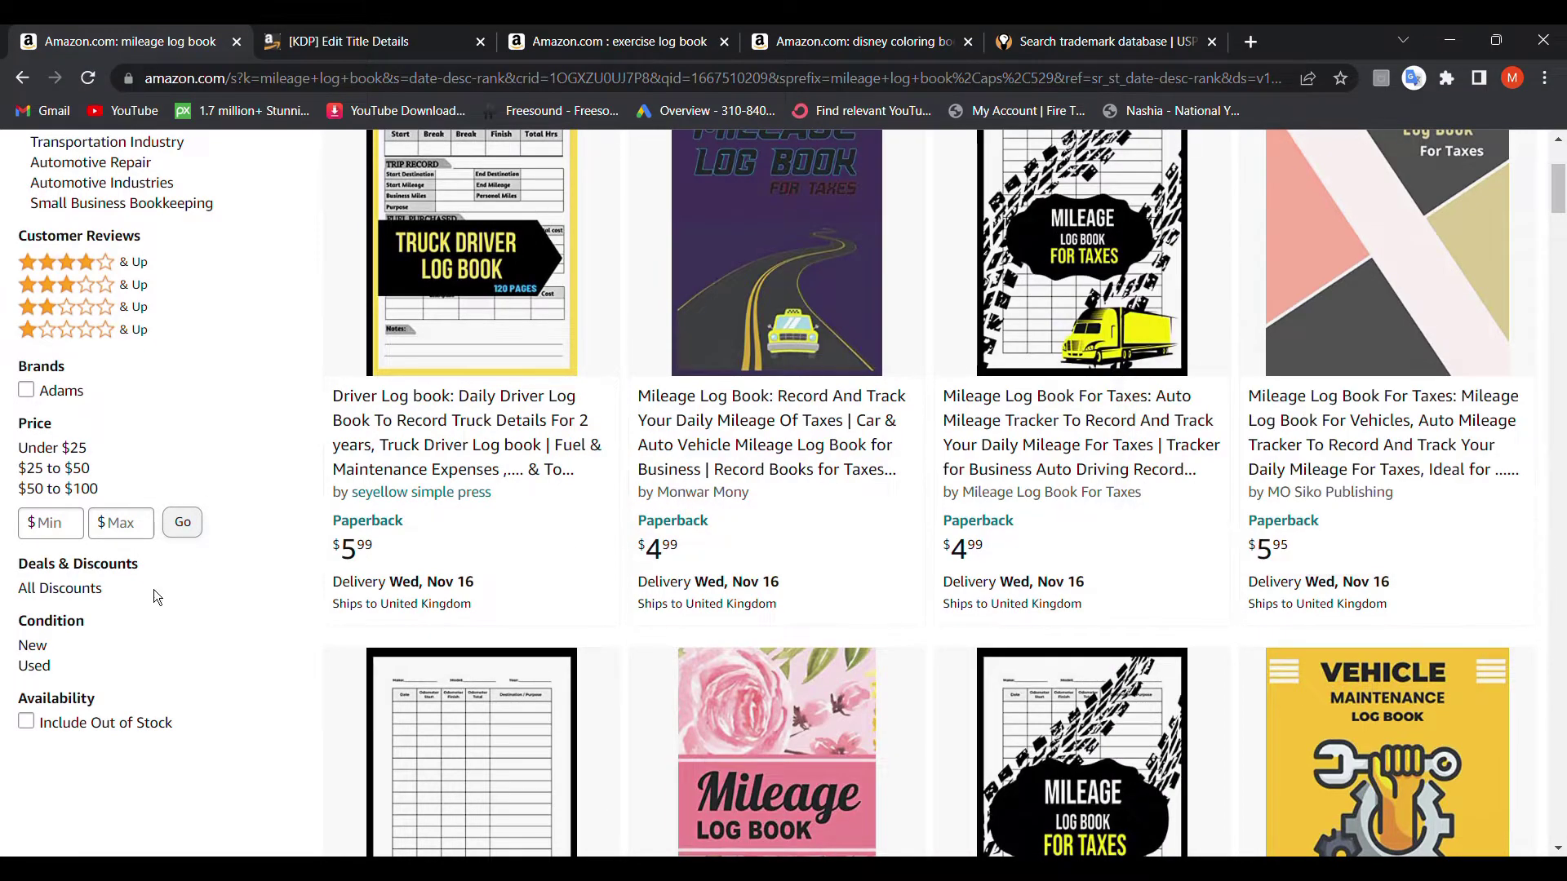
pyautogui.scroll(-5, 135, 592)
pyautogui.scroll(-2, 133, 593)
pyautogui.scroll(3, 133, 594)
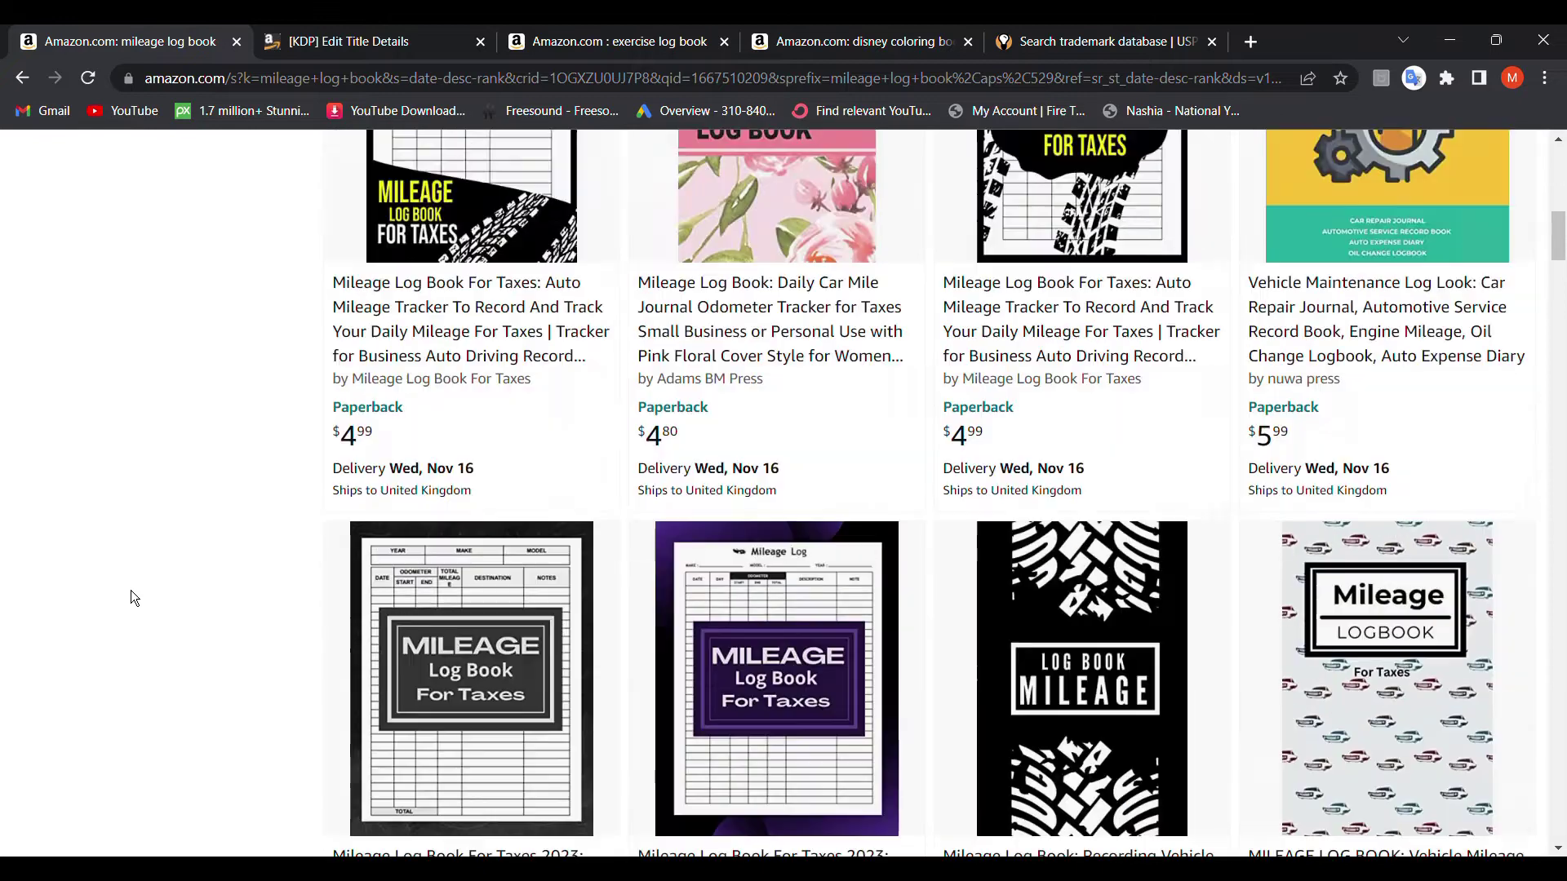
pyautogui.scroll(2, 131, 598)
pyautogui.scroll(-3, 131, 599)
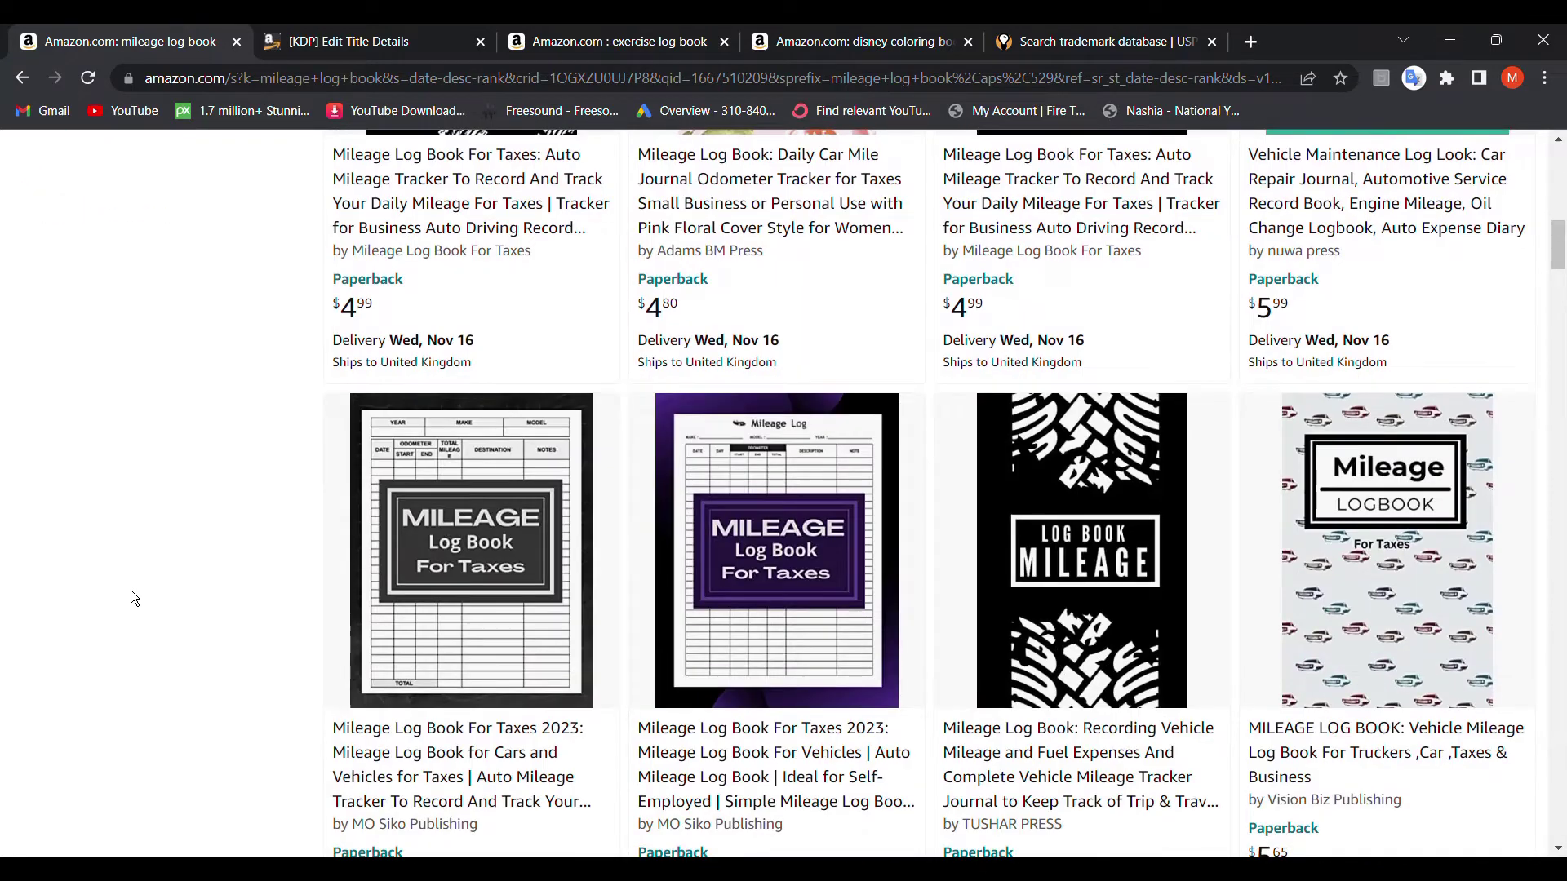
pyautogui.scroll(4, 132, 597)
pyautogui.scroll(3, 130, 598)
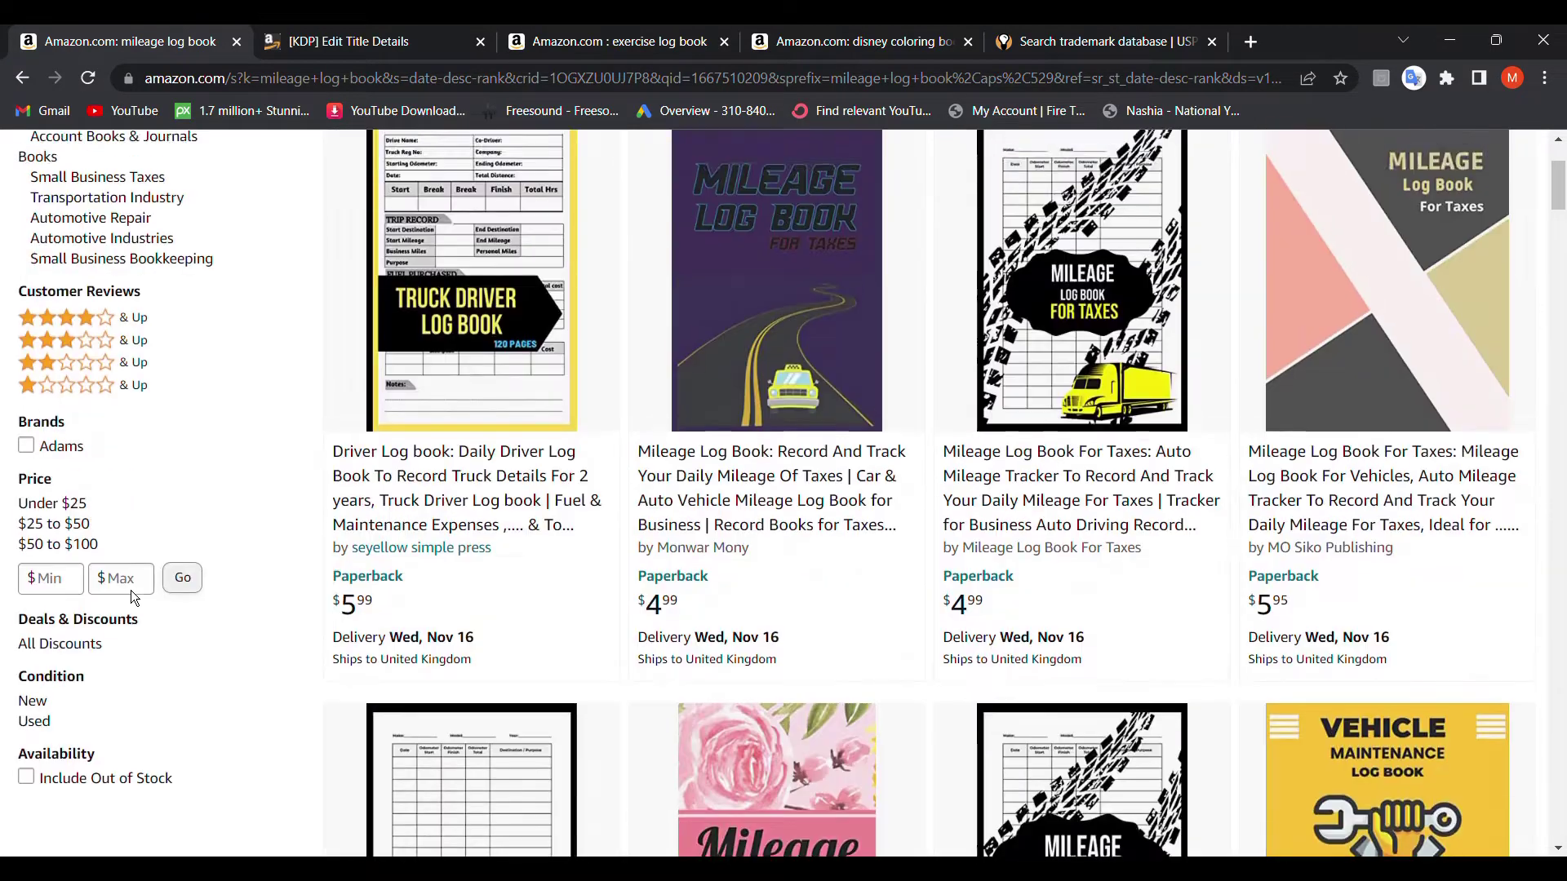
pyautogui.scroll(1, 131, 590)
pyautogui.scroll(-2, 131, 590)
pyautogui.scroll(2, 132, 590)
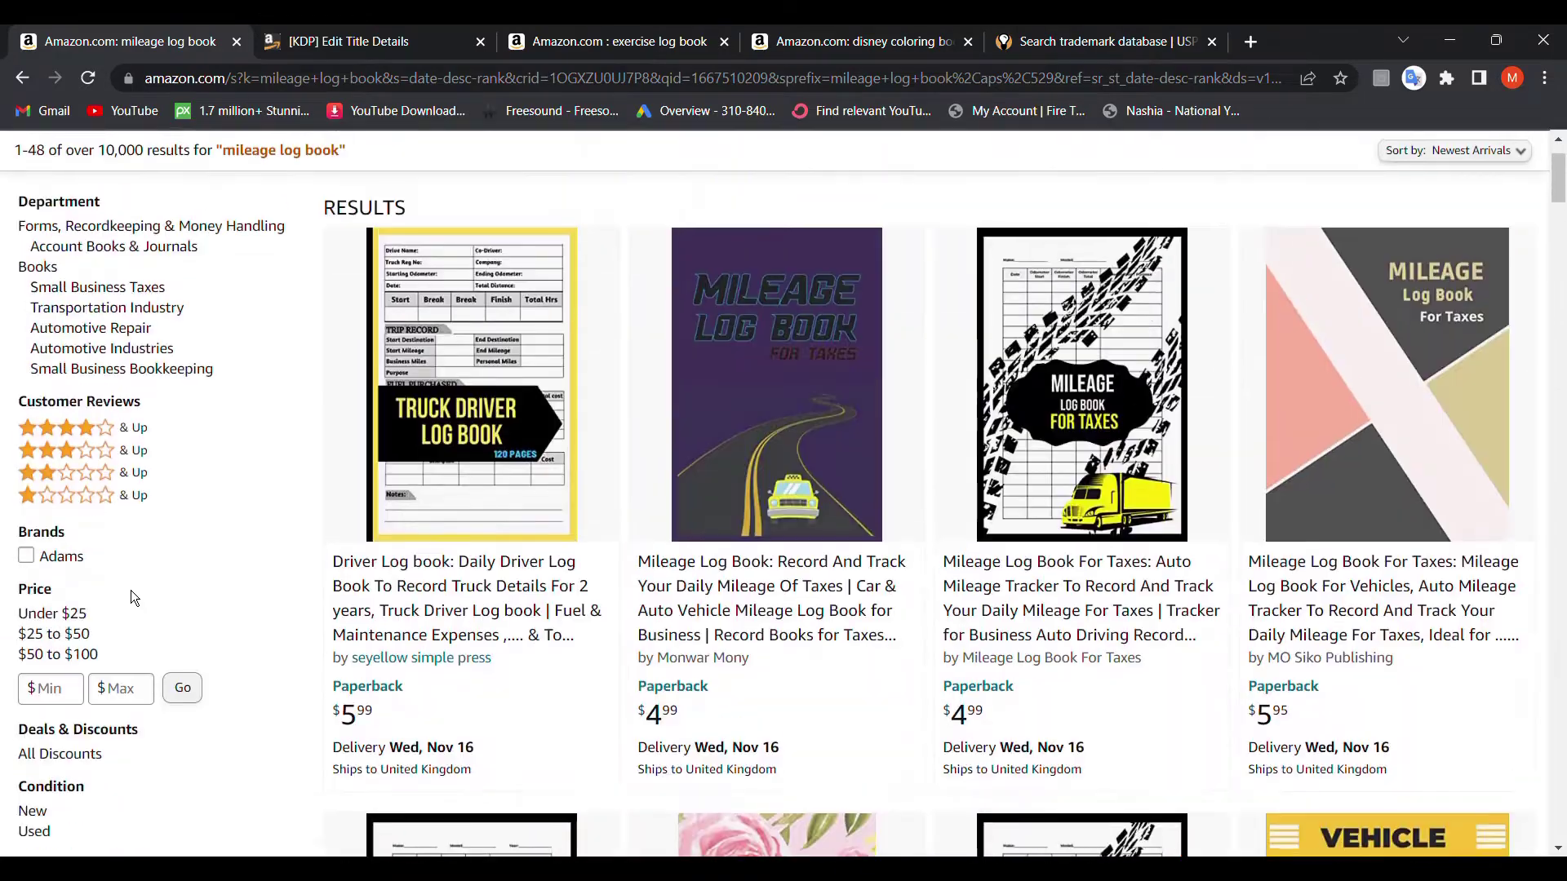
pyautogui.scroll(-2, 131, 590)
pyautogui.scroll(-1, 132, 590)
pyautogui.scroll(3, 131, 590)
pyautogui.scroll(-3, 131, 590)
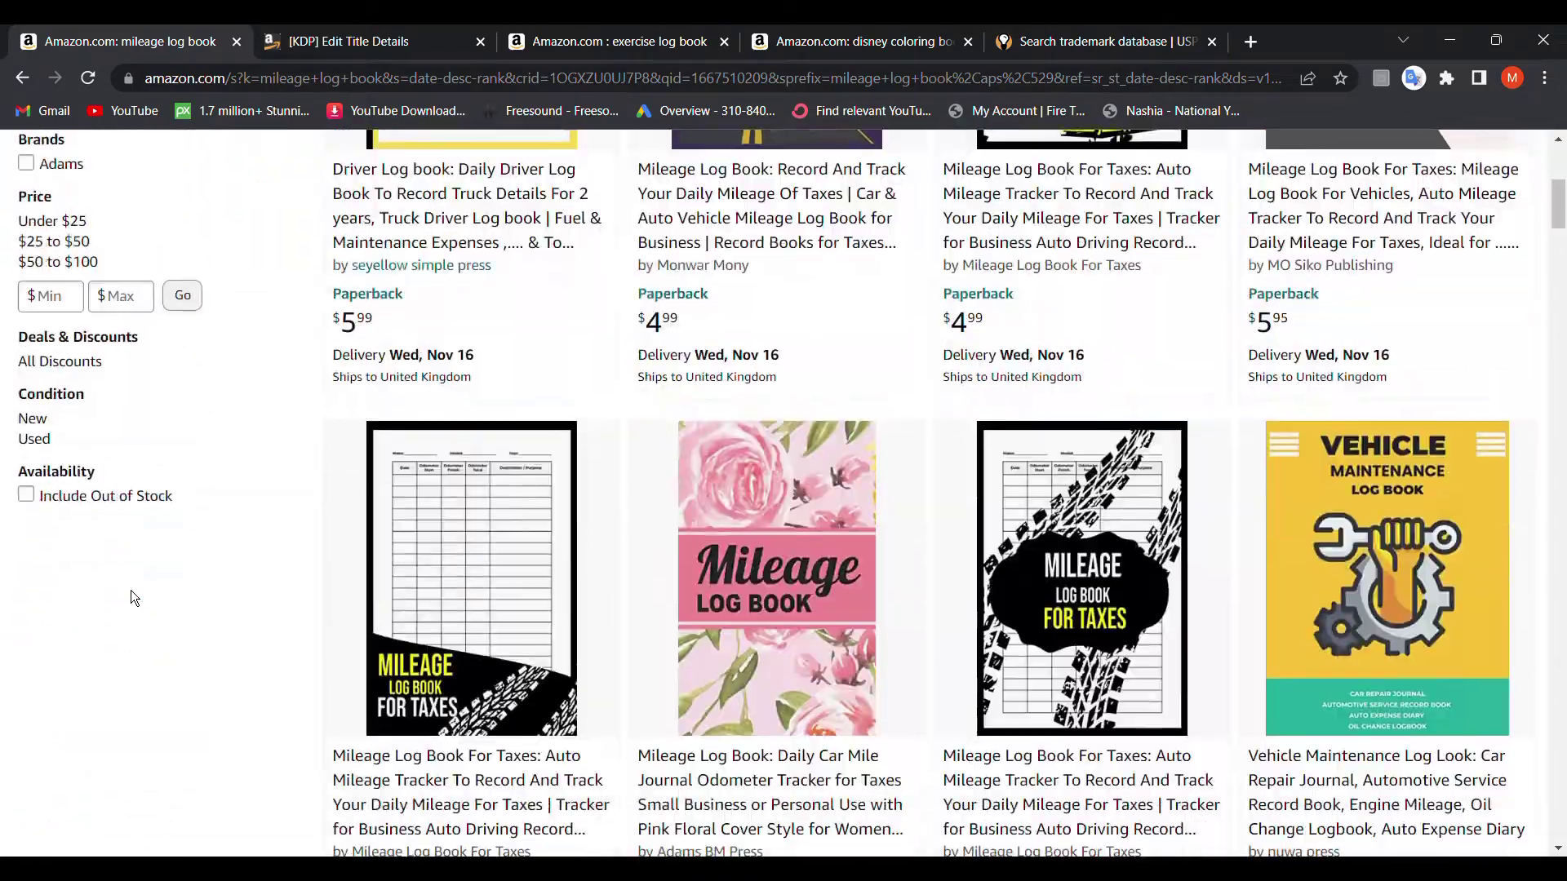
pyautogui.scroll(-2, 57, 733)
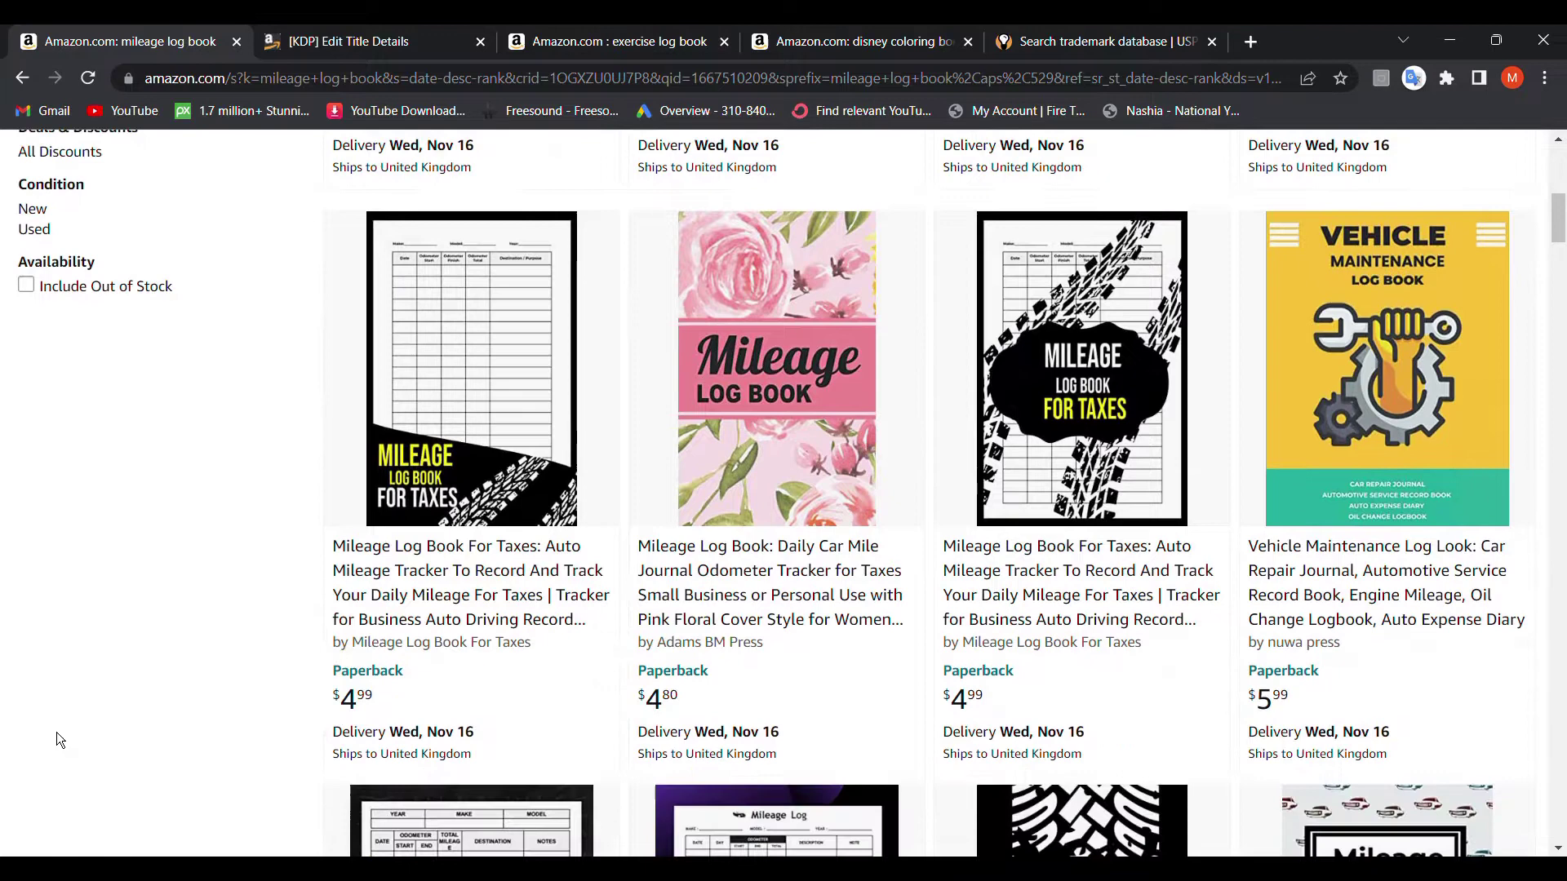
pyautogui.scroll(4, 57, 740)
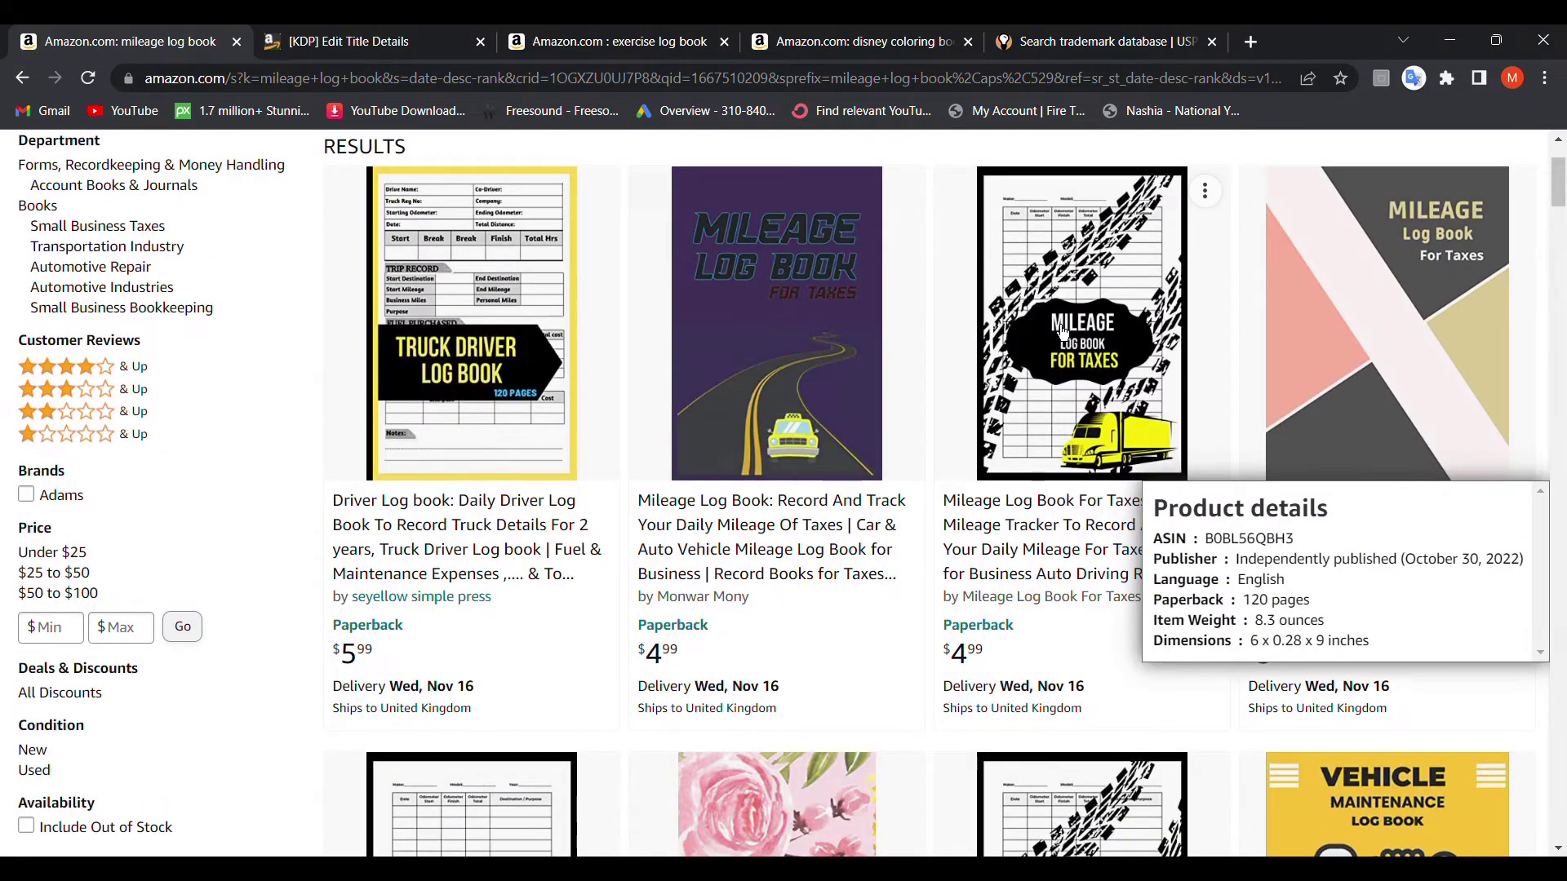
pyautogui.scroll(-4, 1062, 332)
pyautogui.scroll(4, 1078, 487)
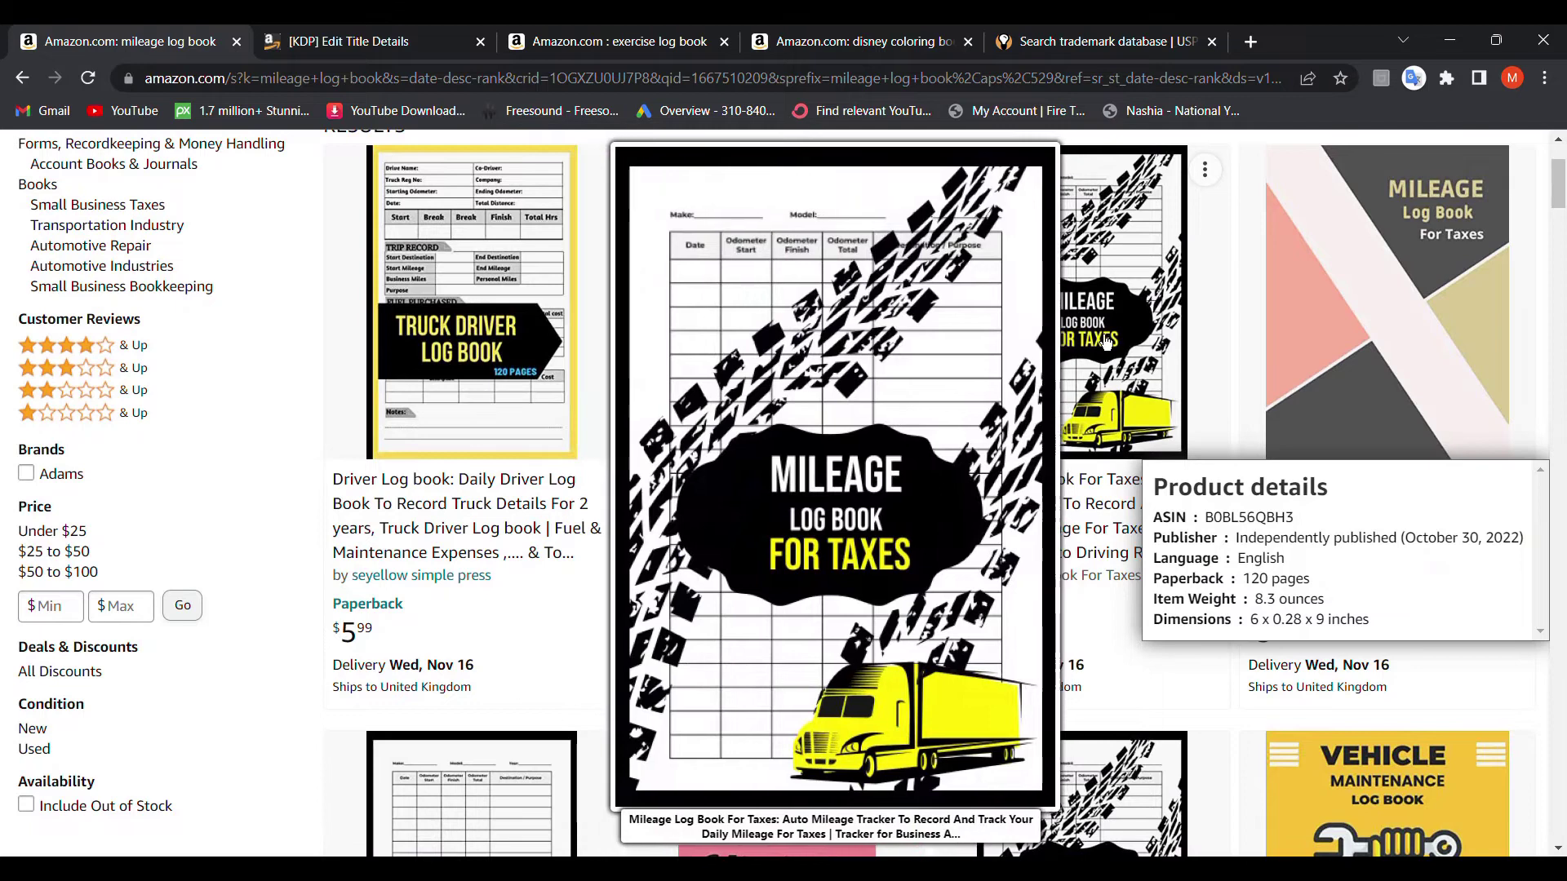
pyautogui.scroll(-2, 1069, 623)
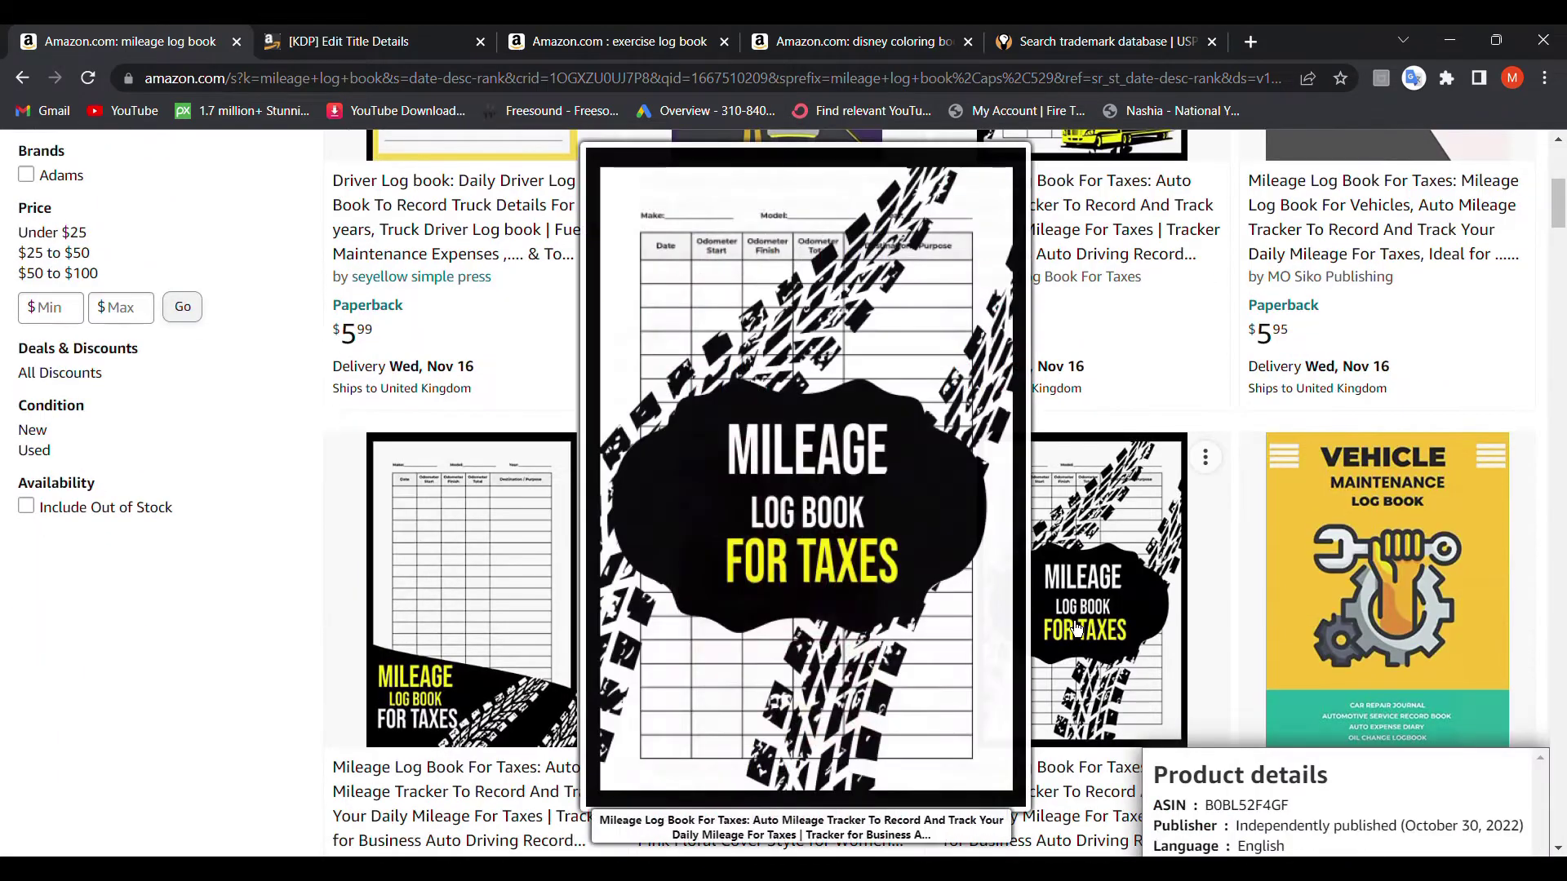
pyautogui.scroll(-2, 1053, 619)
pyautogui.scroll(4, 1052, 625)
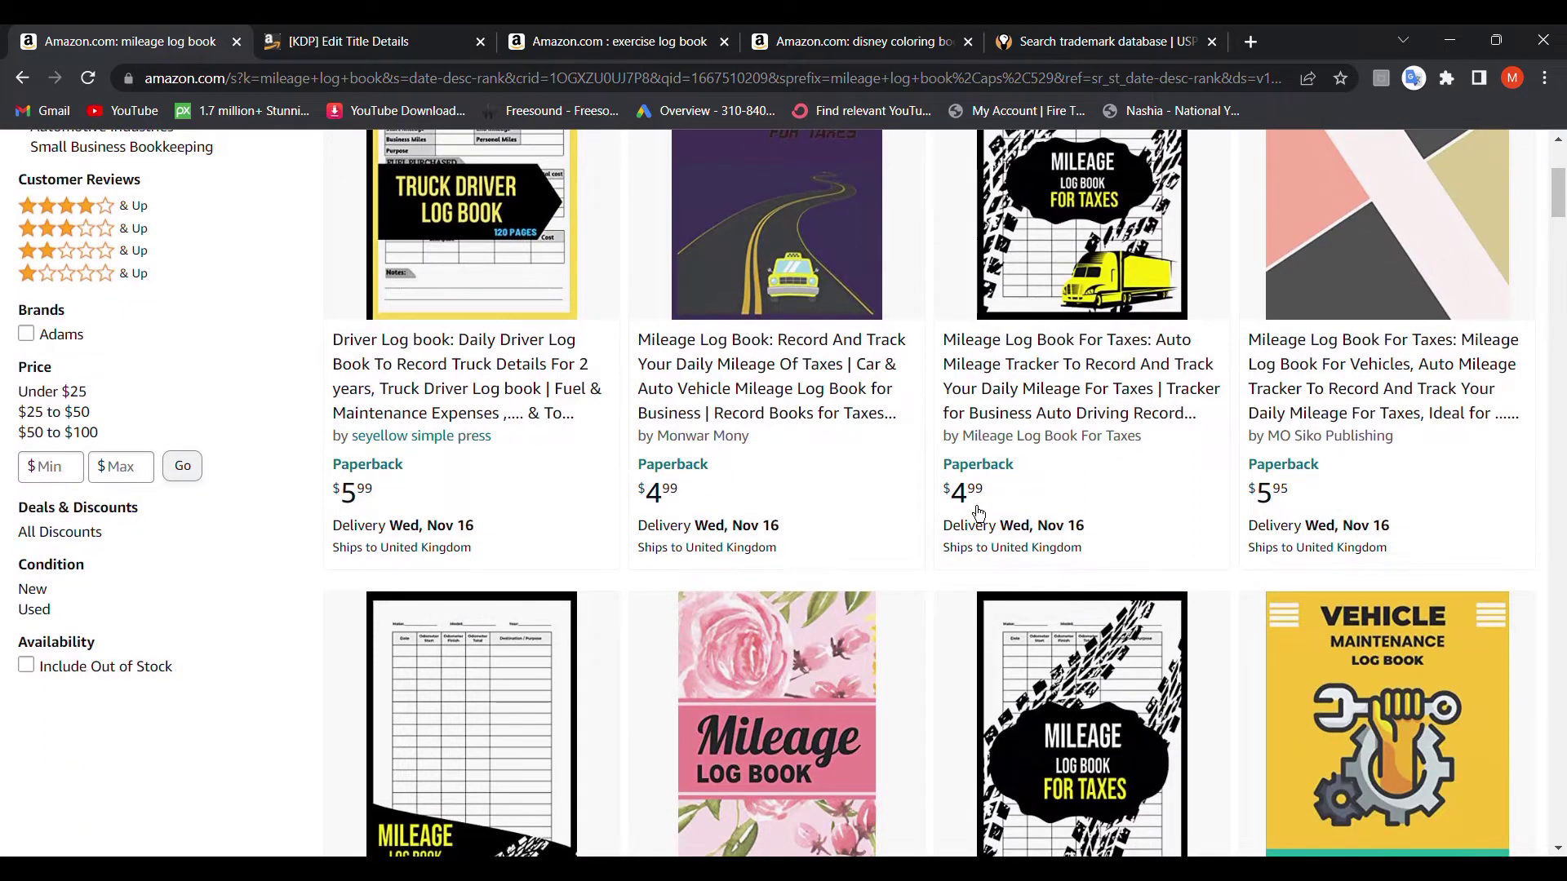
pyautogui.scroll(-3, 950, 556)
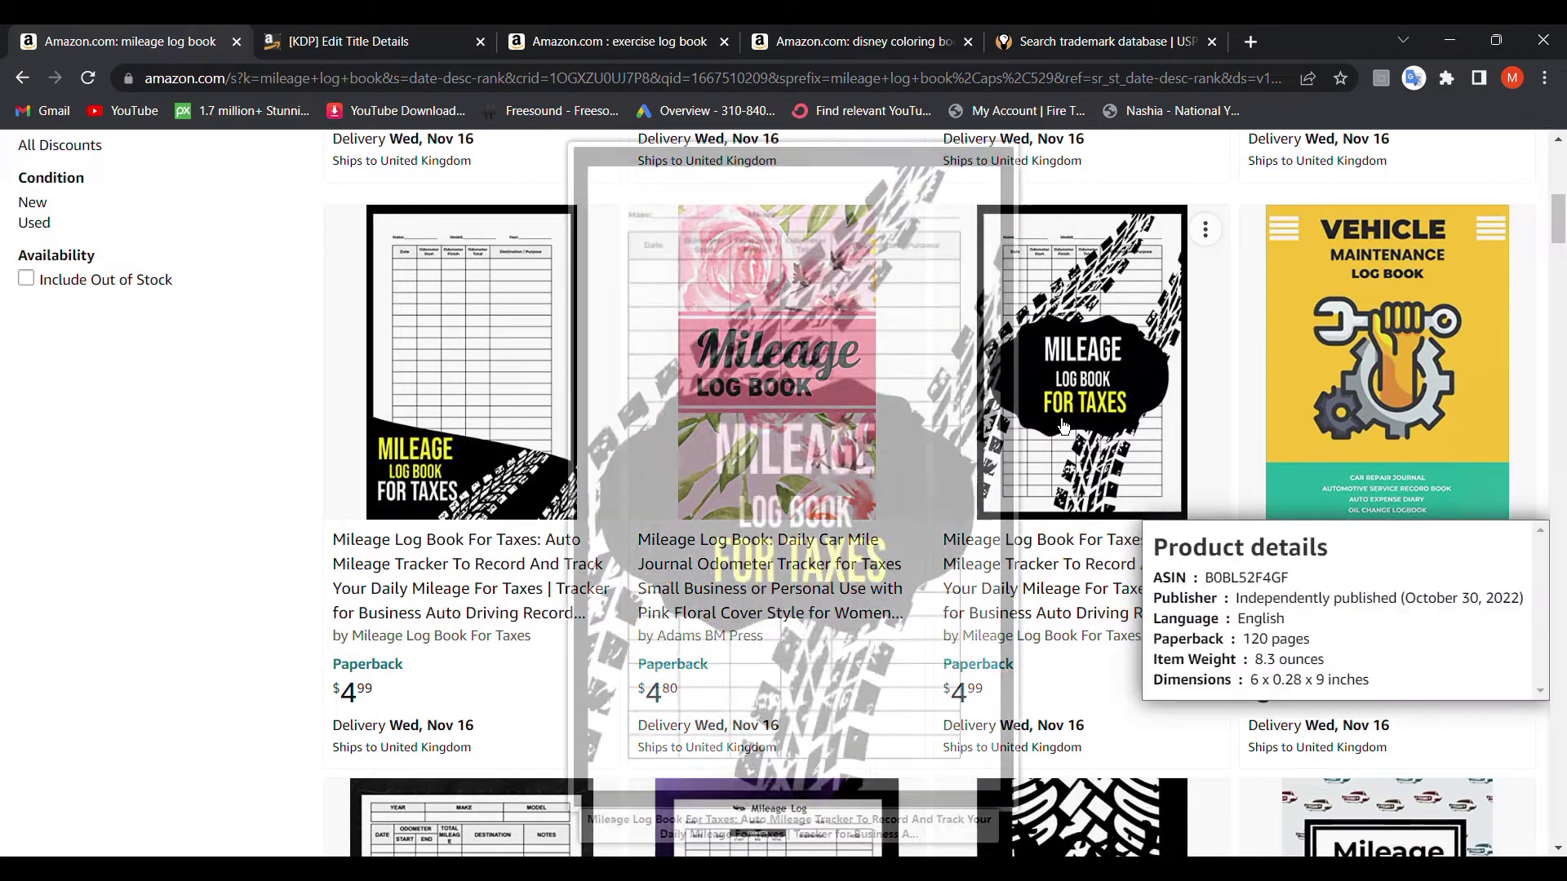
pyautogui.moveTo(1081, 723)
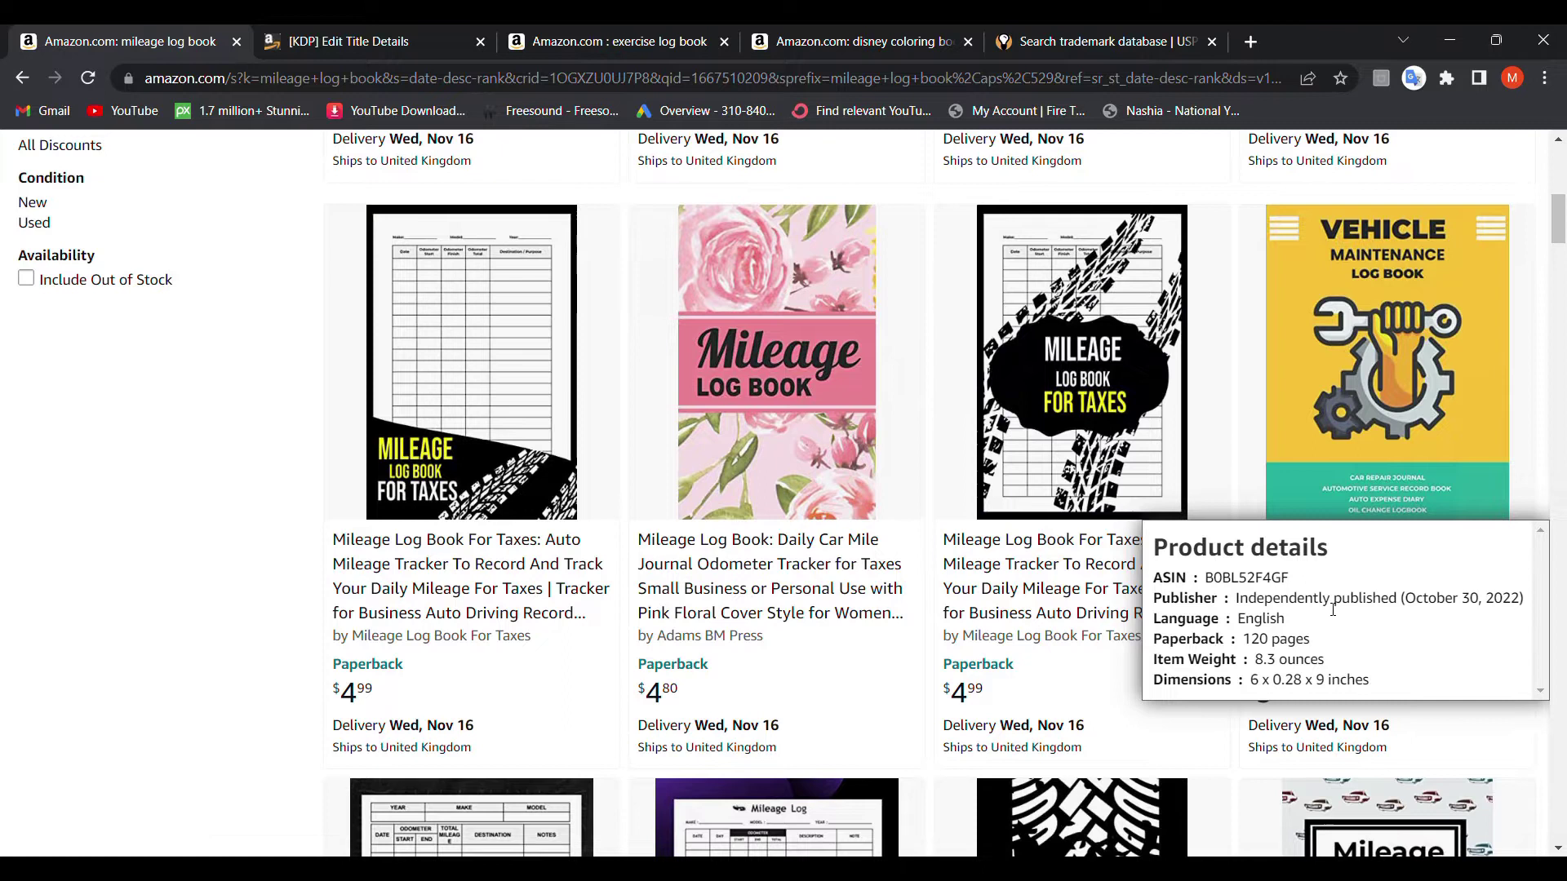
pyautogui.scroll(3, 1268, 477)
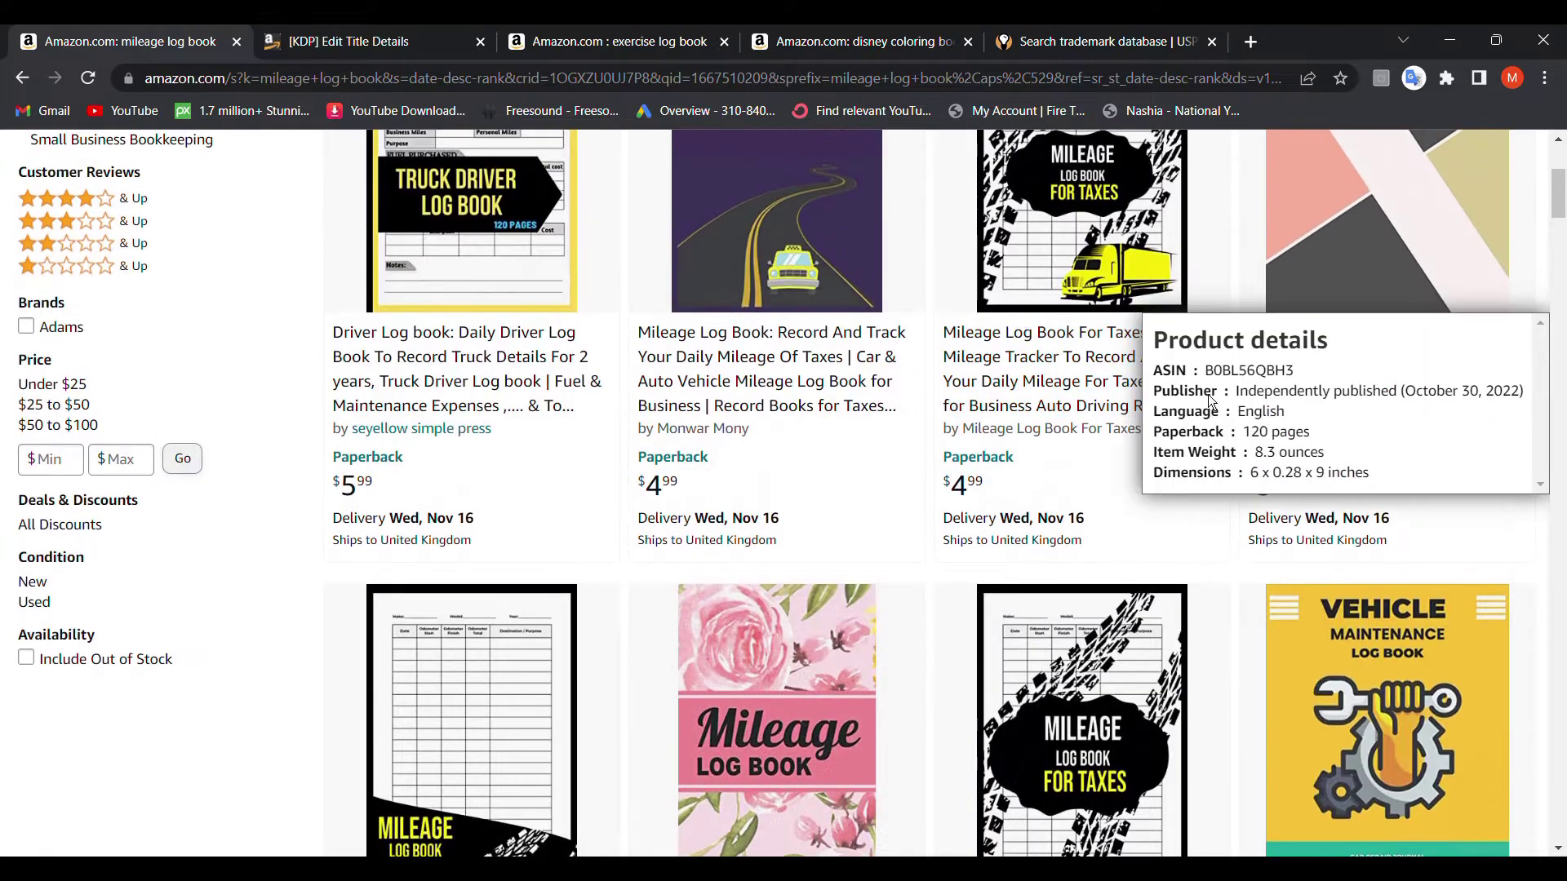
pyautogui.moveTo(1083, 226)
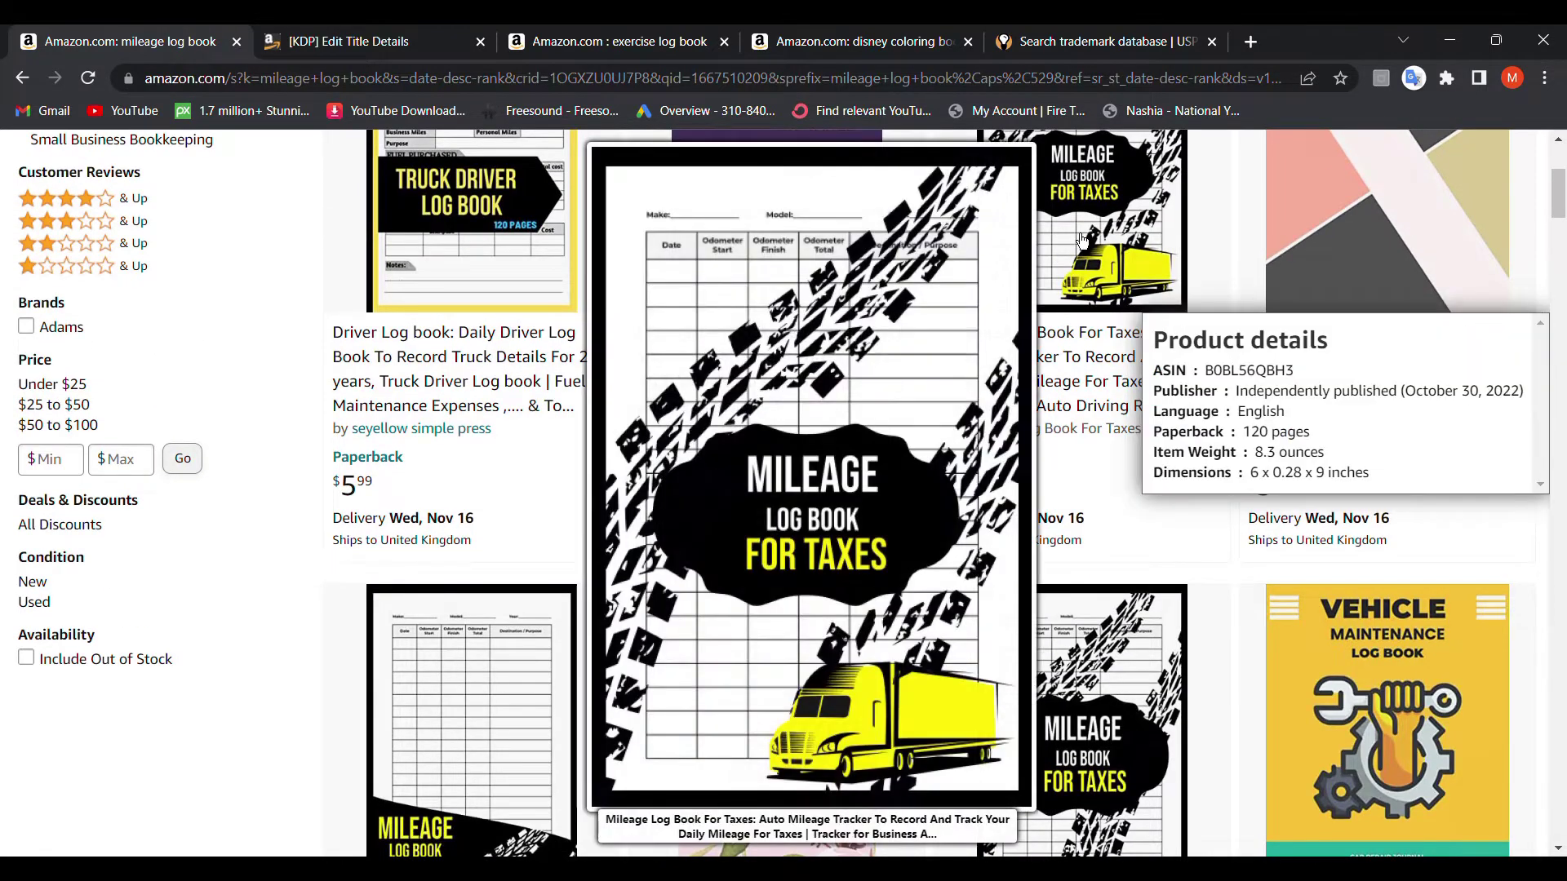
pyautogui.scroll(-2, 1040, 367)
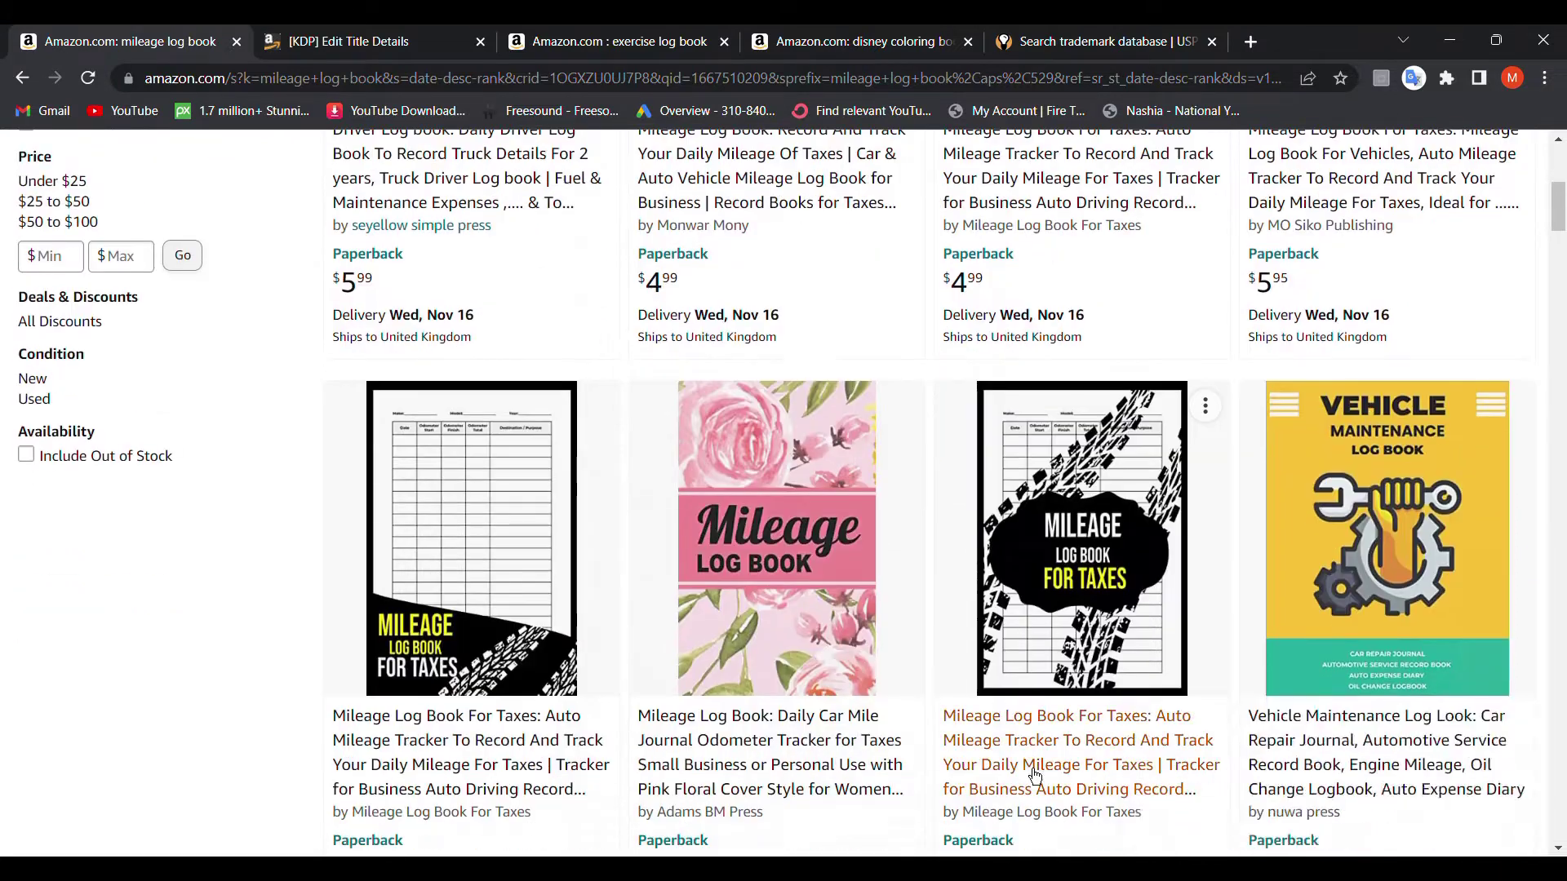
pyautogui.scroll(-1, 995, 477)
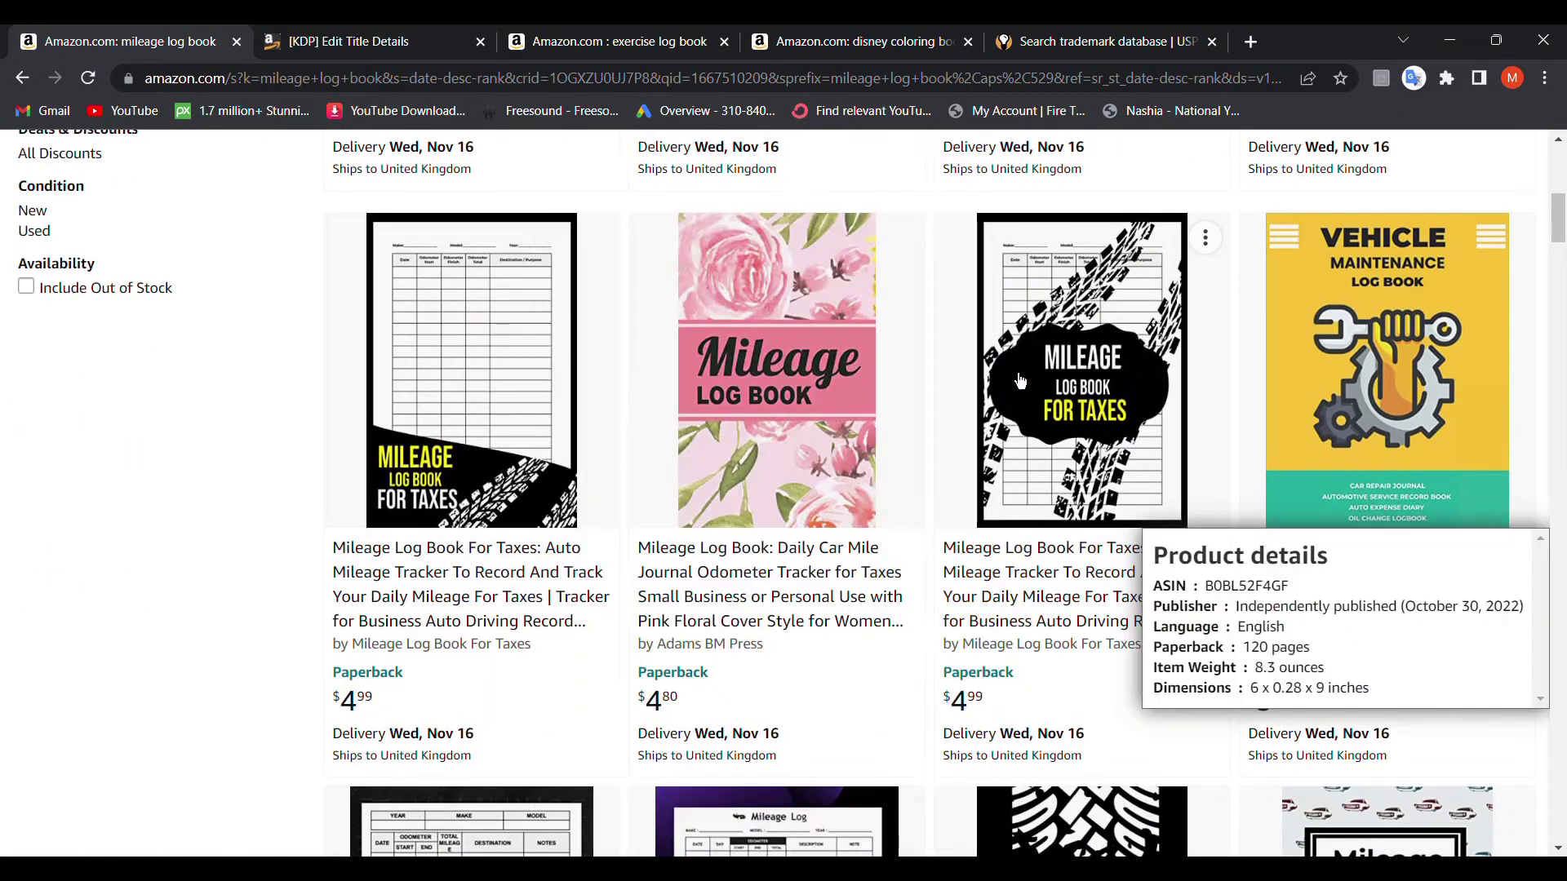
pyautogui.scroll(3, 999, 214)
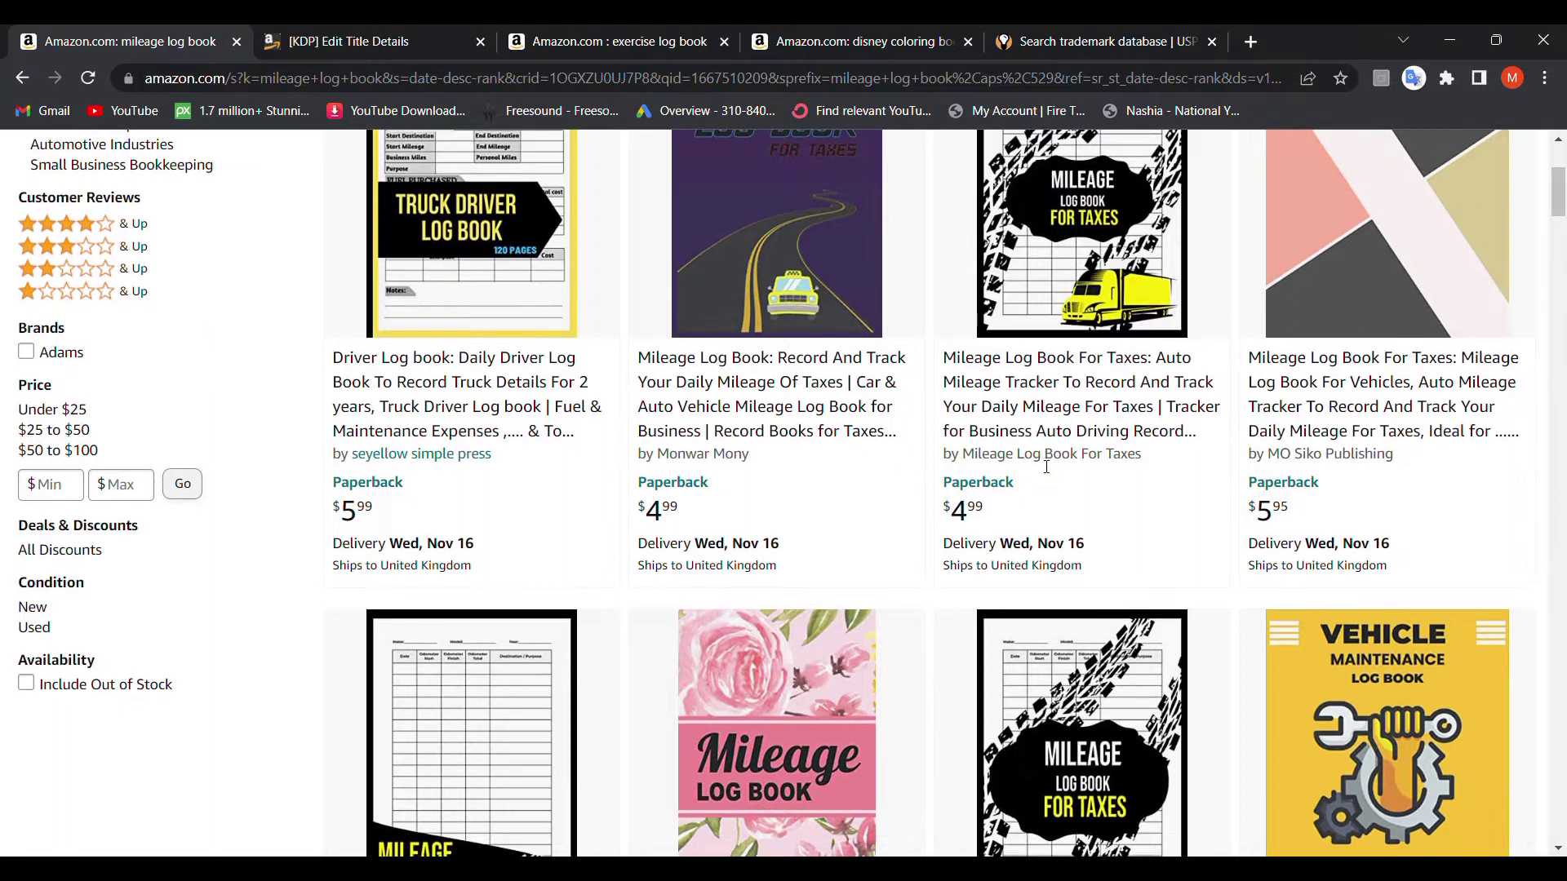
pyautogui.scroll(-3, 1046, 467)
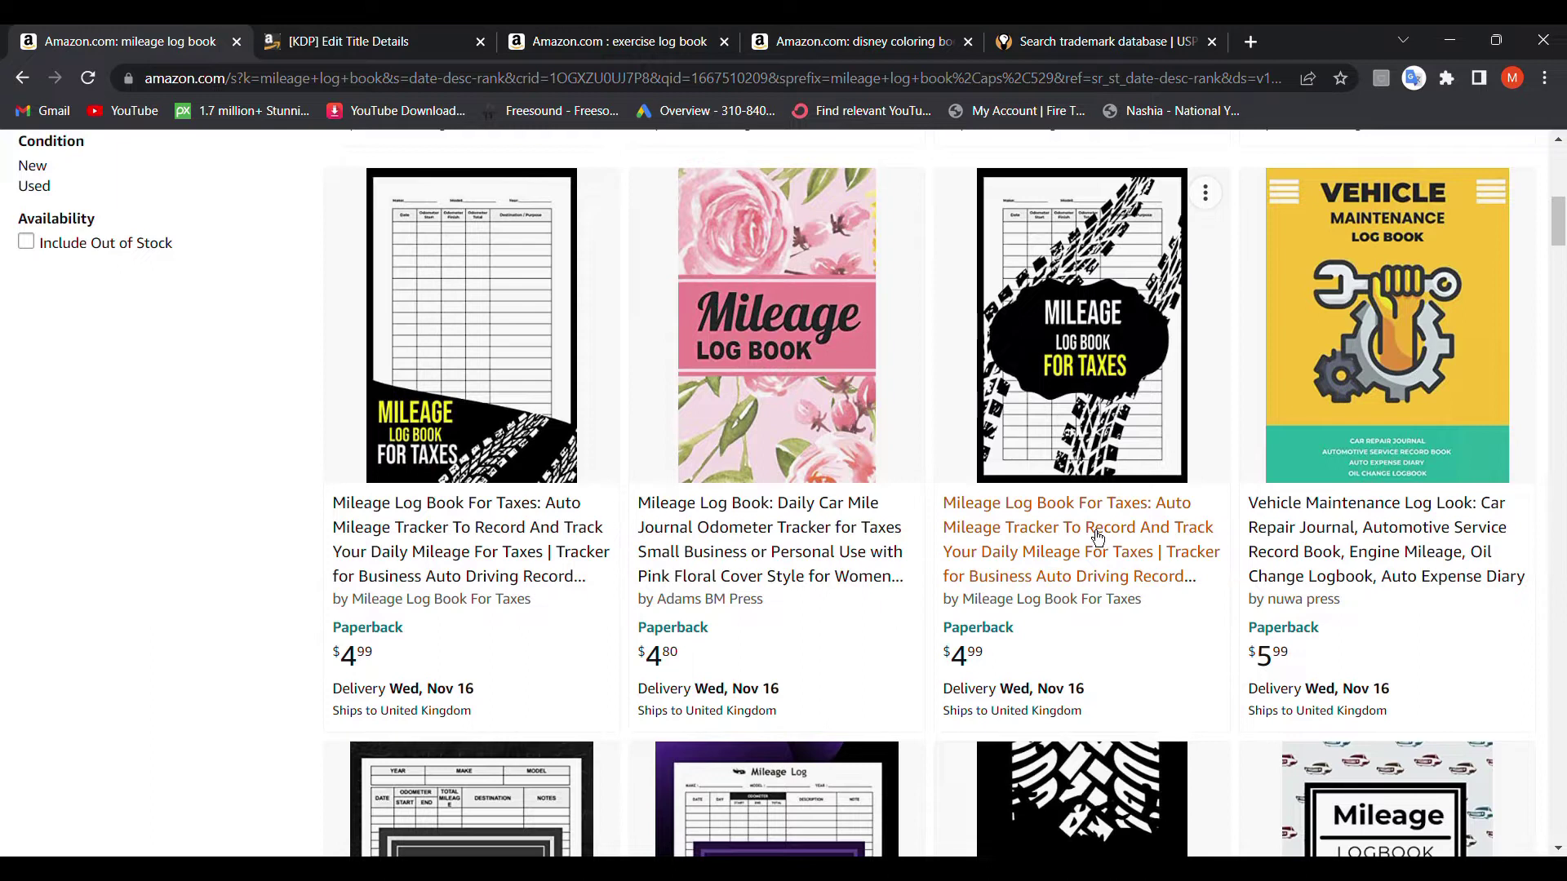
pyautogui.scroll(3, 1099, 346)
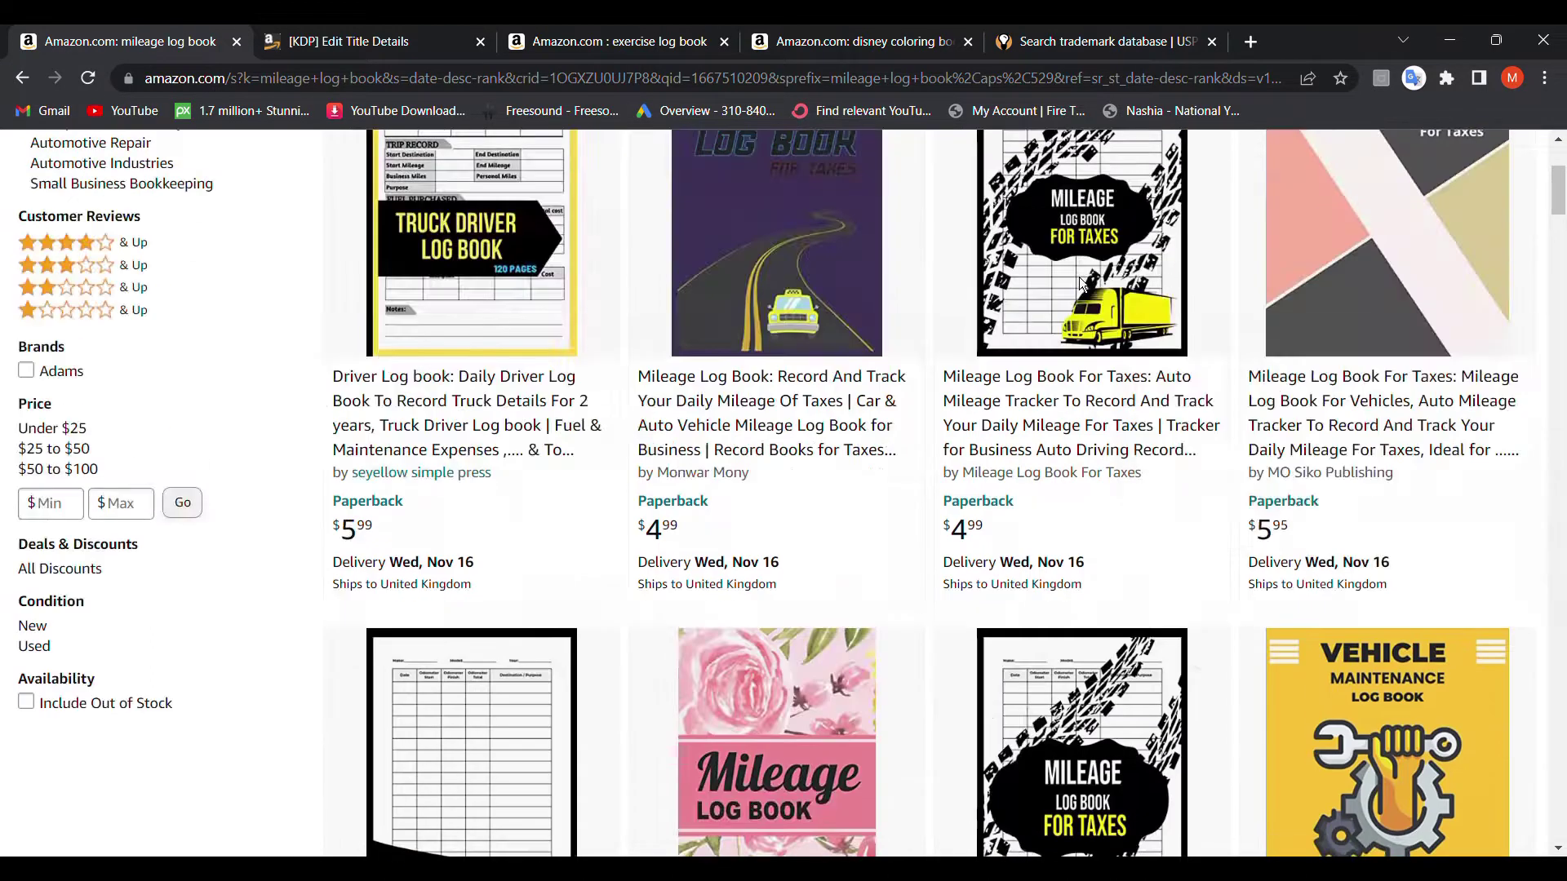
# View the first Mileage Log Book For Taxes listing's full feature list, then return to results
pyautogui.click(1100, 346)
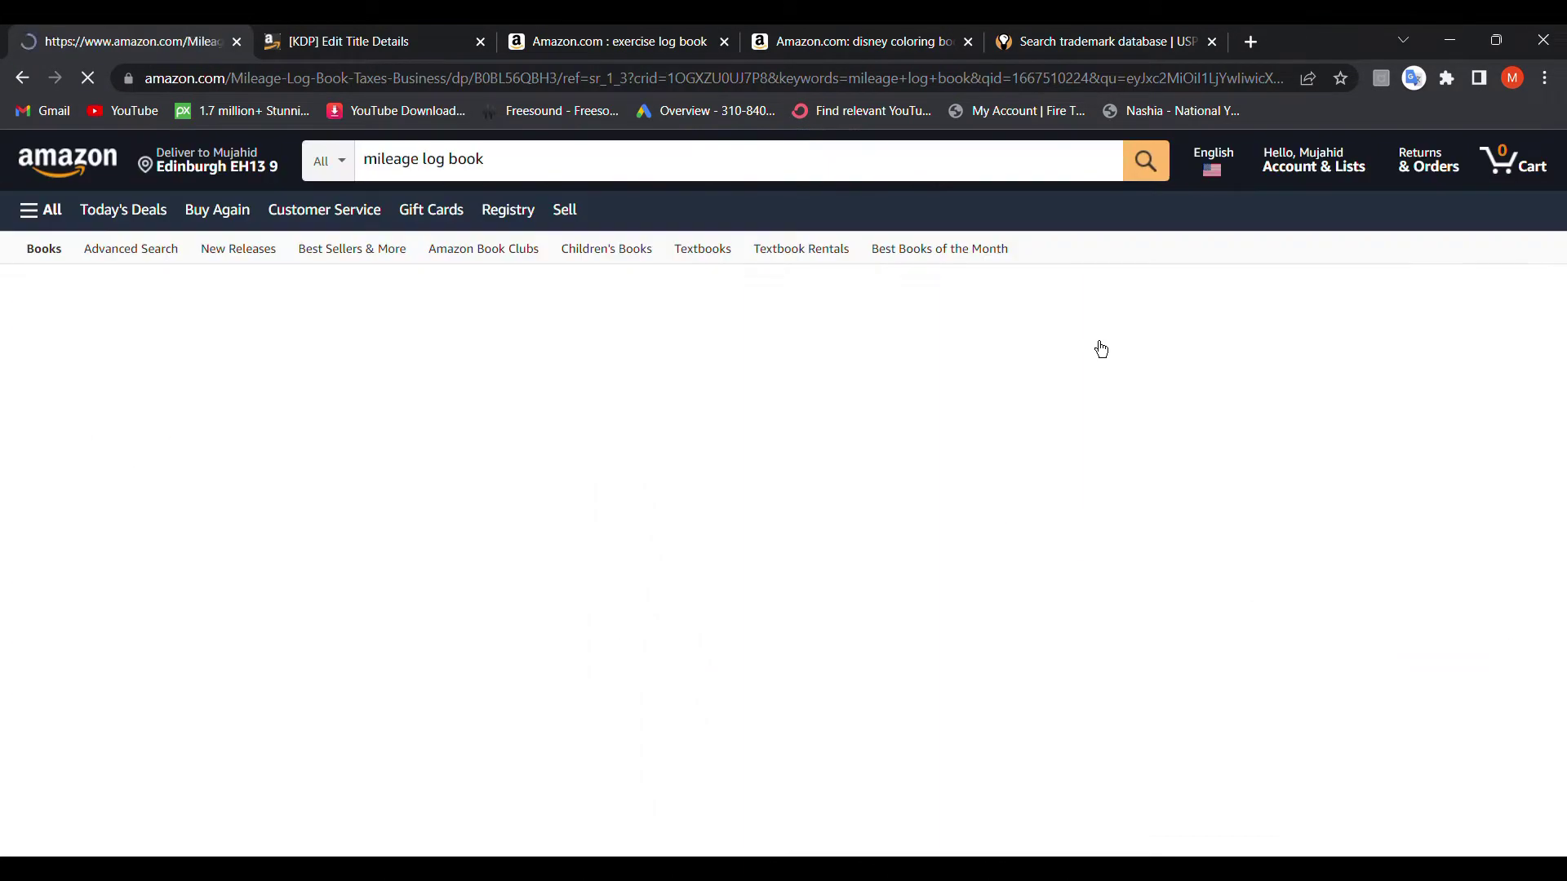
pyautogui.scroll(-3, 380, 333)
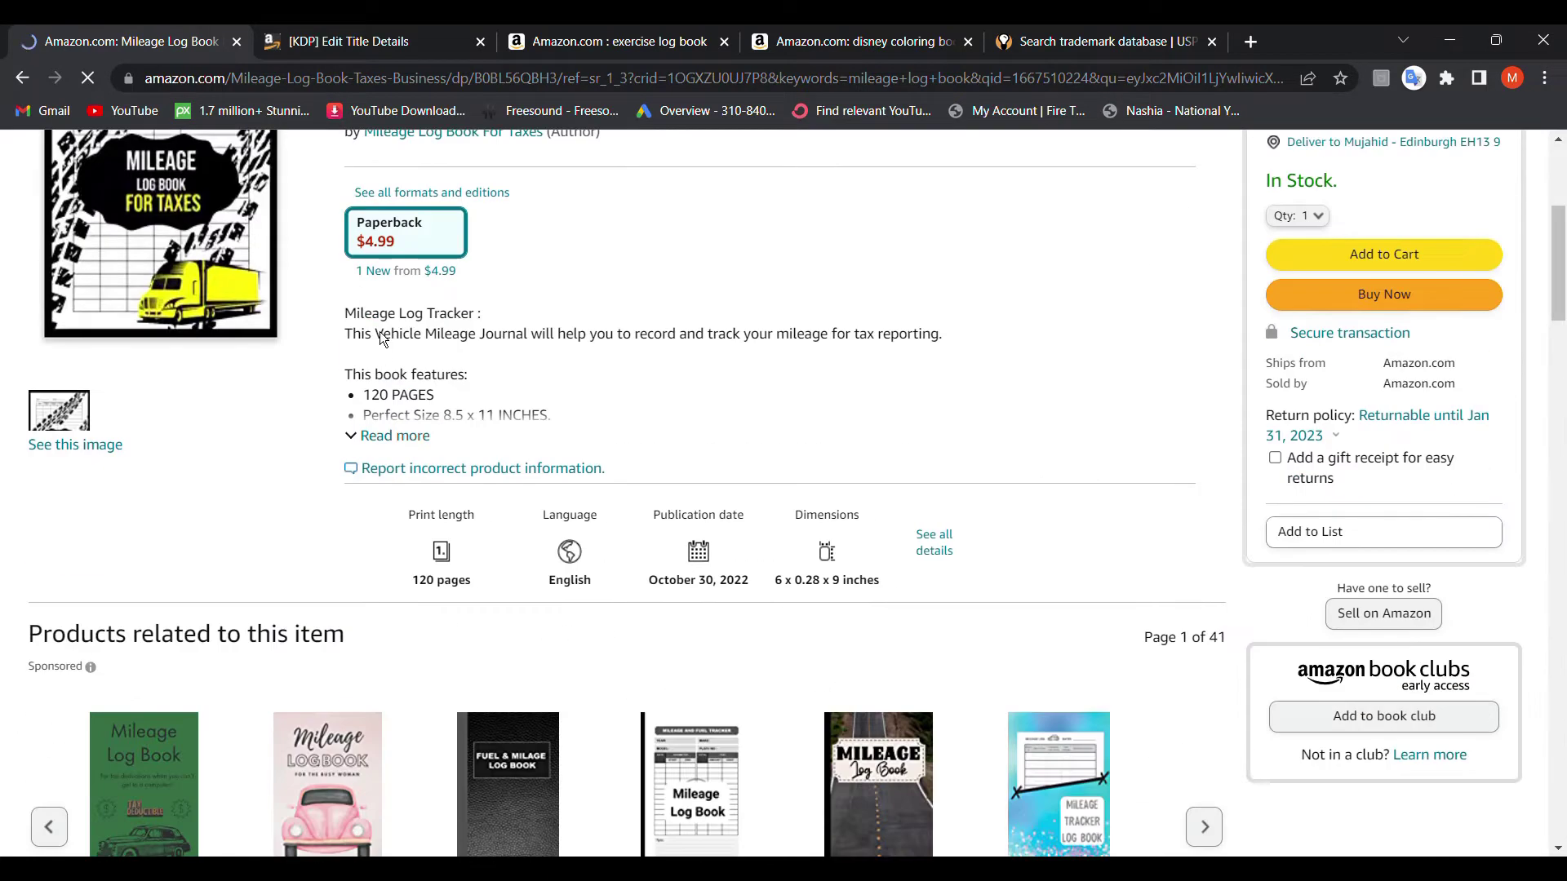
pyautogui.click(381, 437)
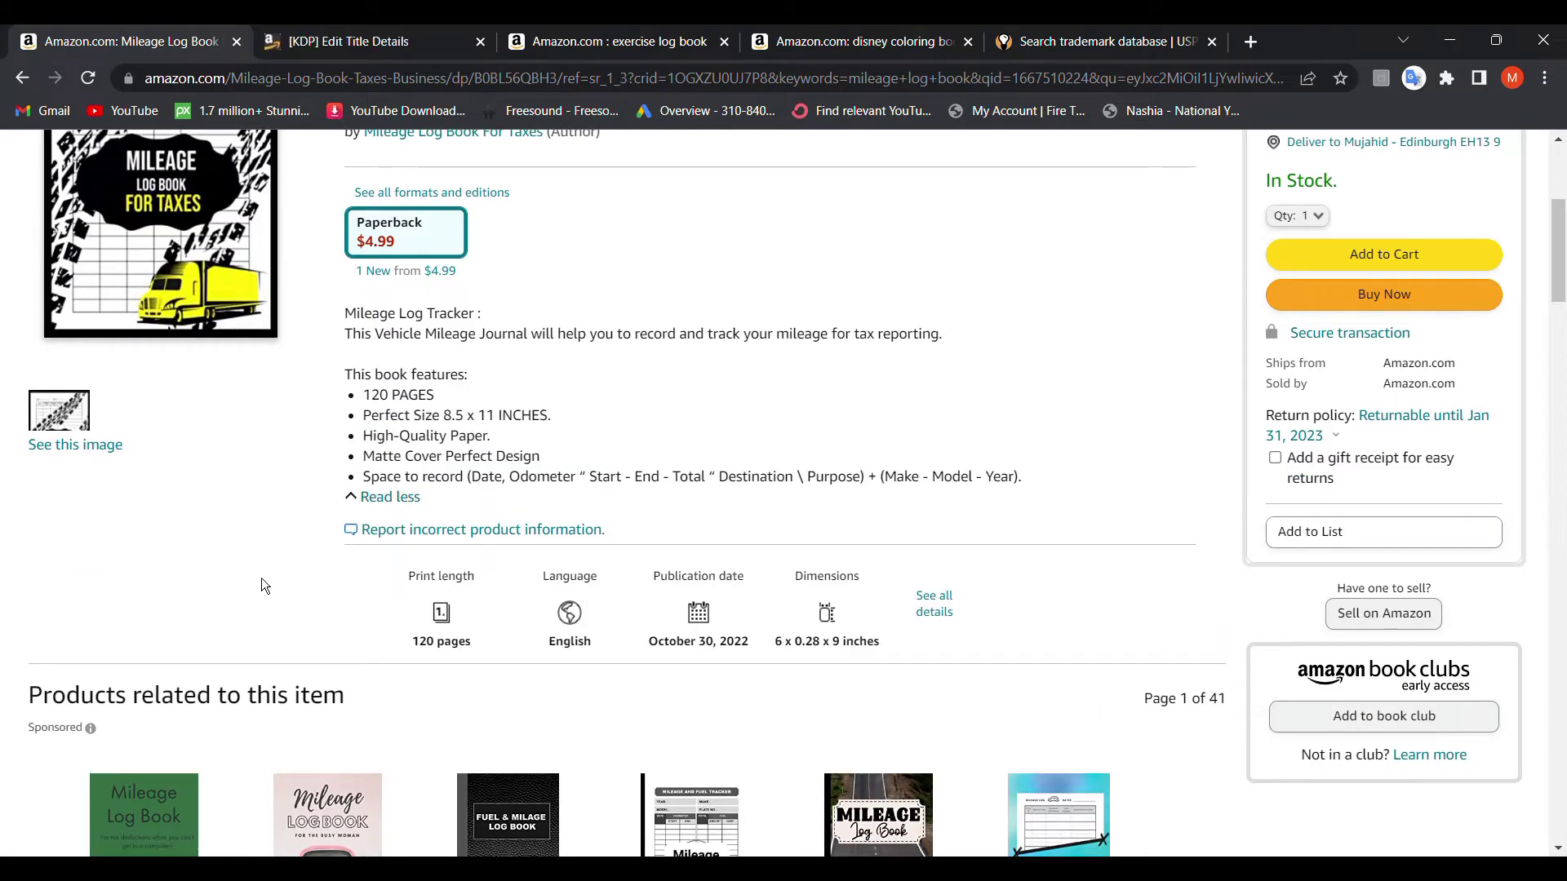
pyautogui.scroll(3, 262, 578)
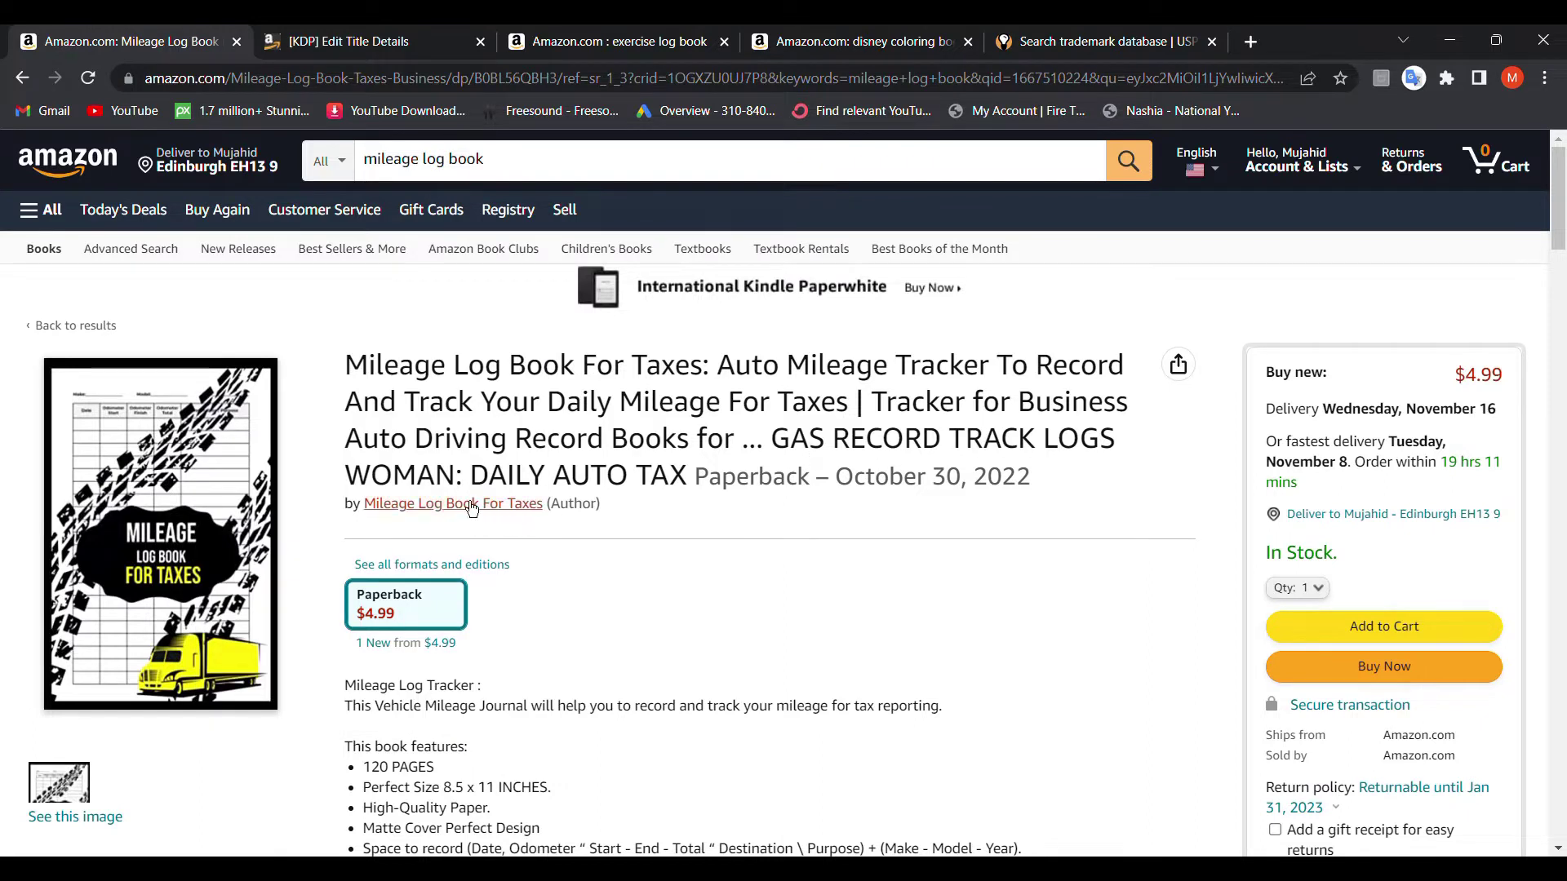
pyautogui.hotkey('alt', 'Left')
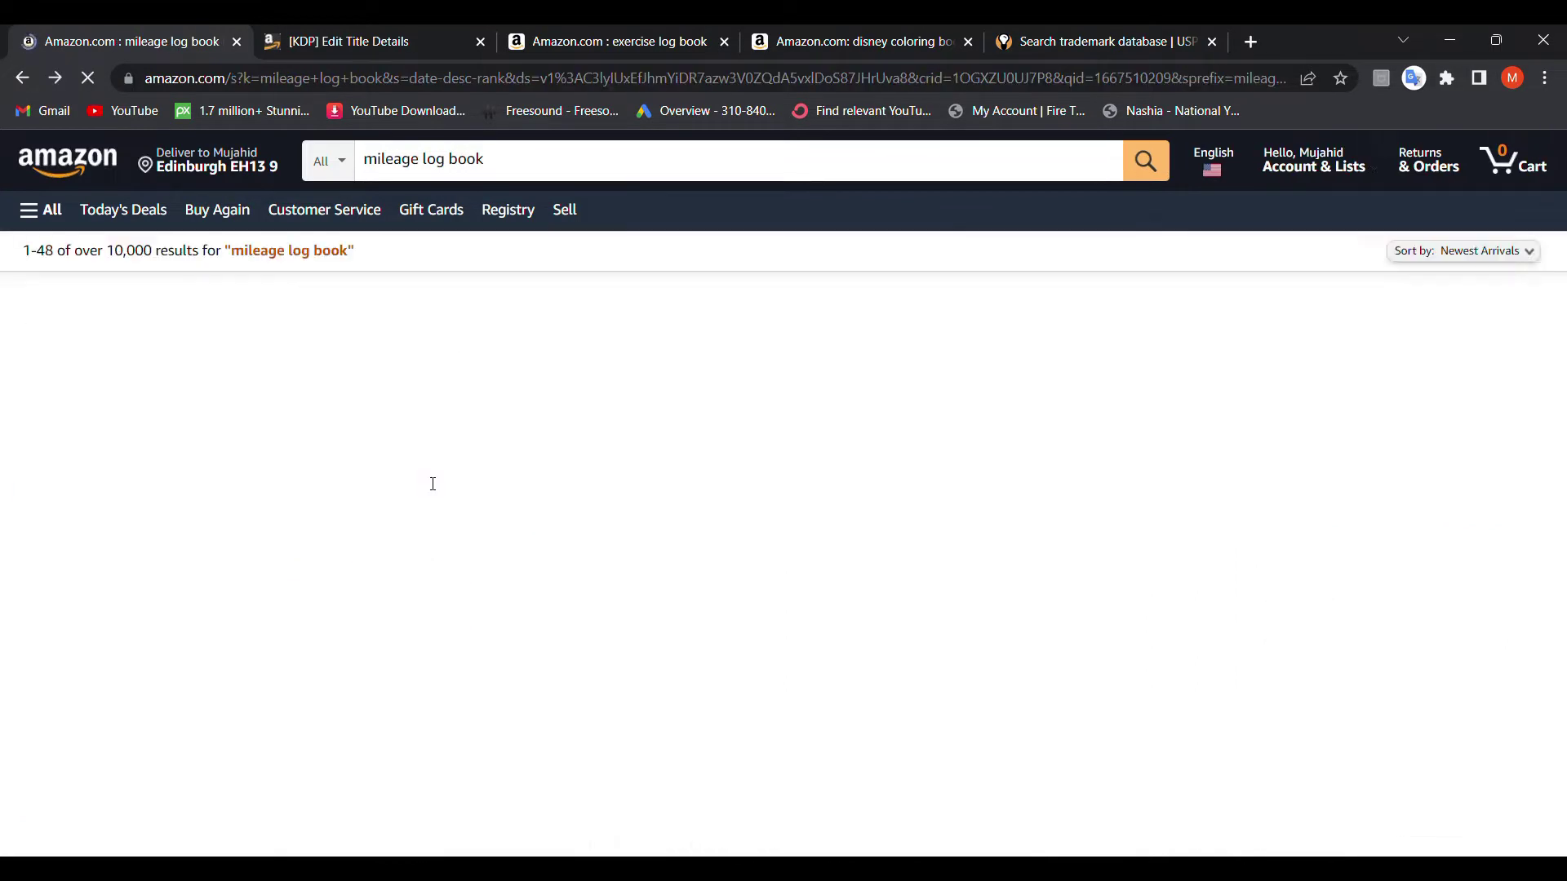
pyautogui.scroll(-2, 853, 444)
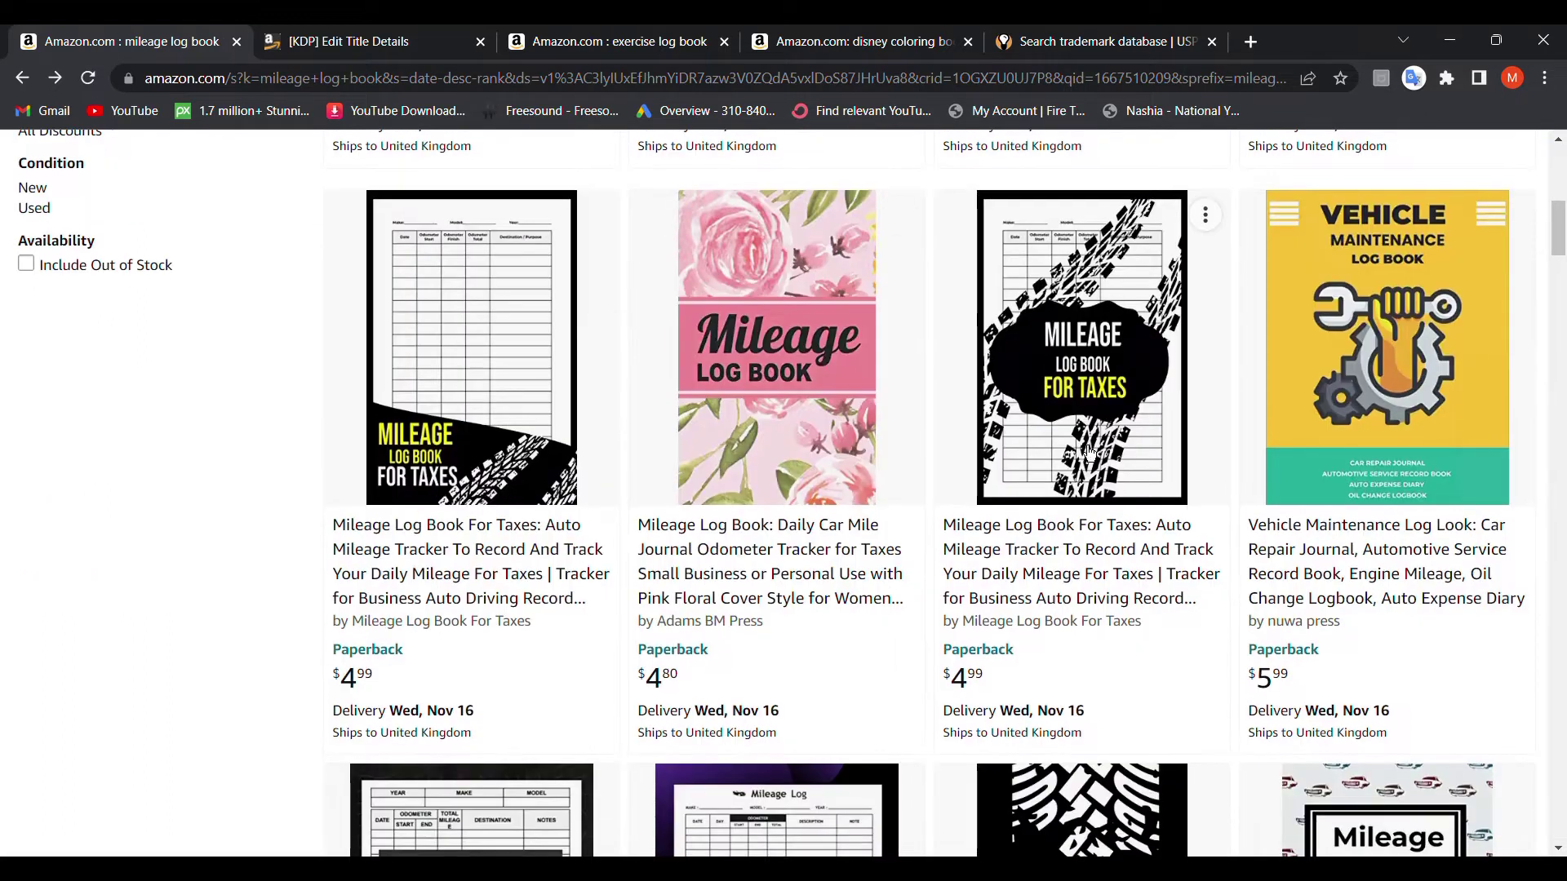
# Open the other Mileage Log Book For Taxes listing and highlight its title from PLANNER to ODOMETER
pyautogui.click(1076, 578)
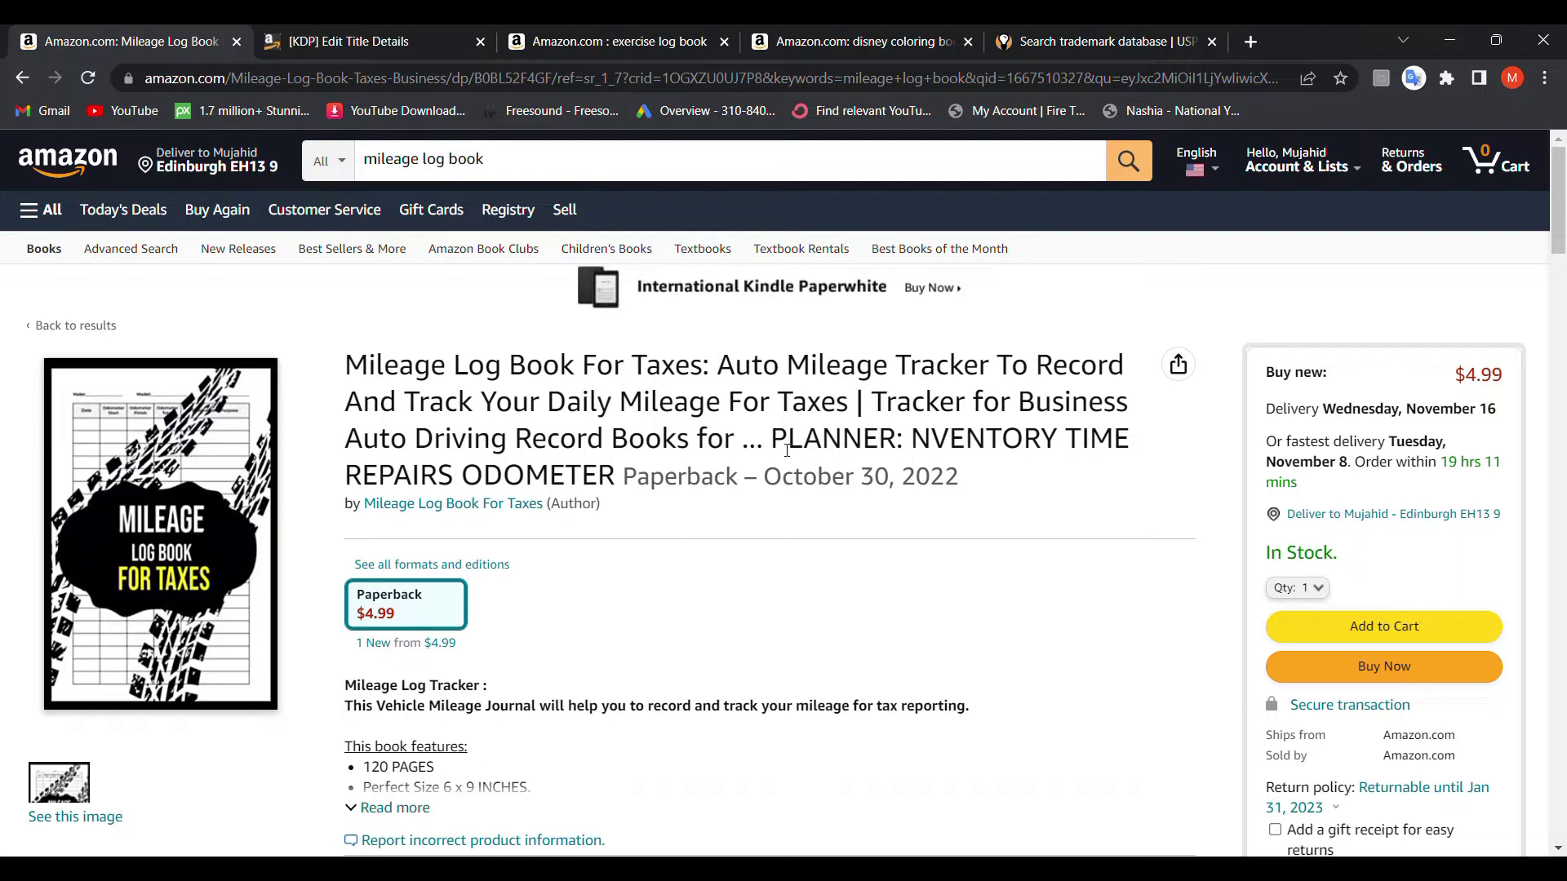
pyautogui.moveTo(788, 451); pyautogui.dragTo(617, 488)
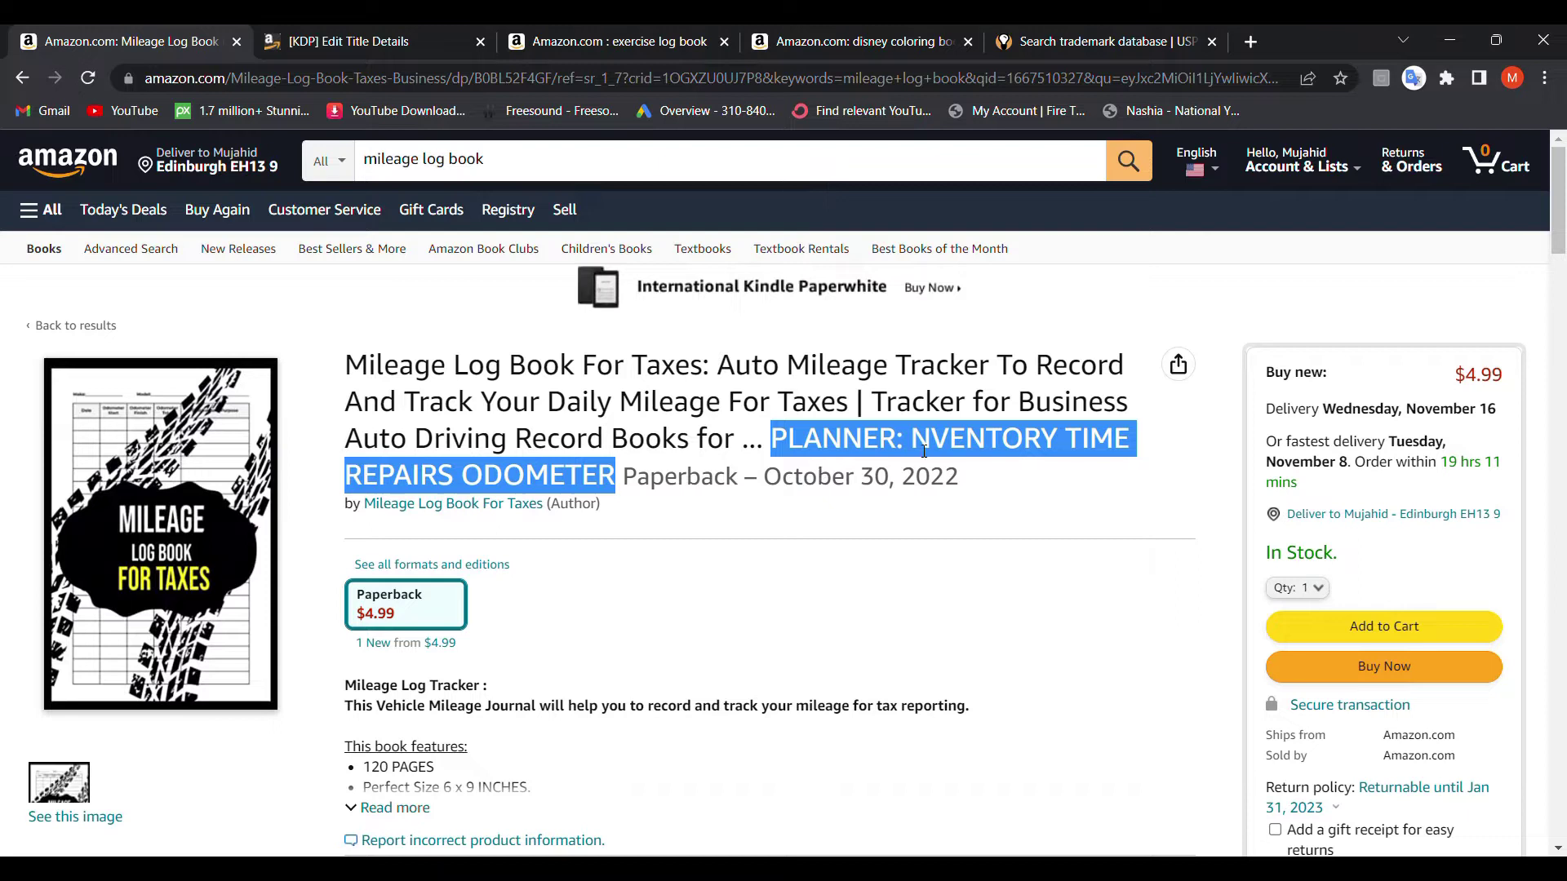
pyautogui.click(558, 472)
pyautogui.scroll(-1, 423, 600)
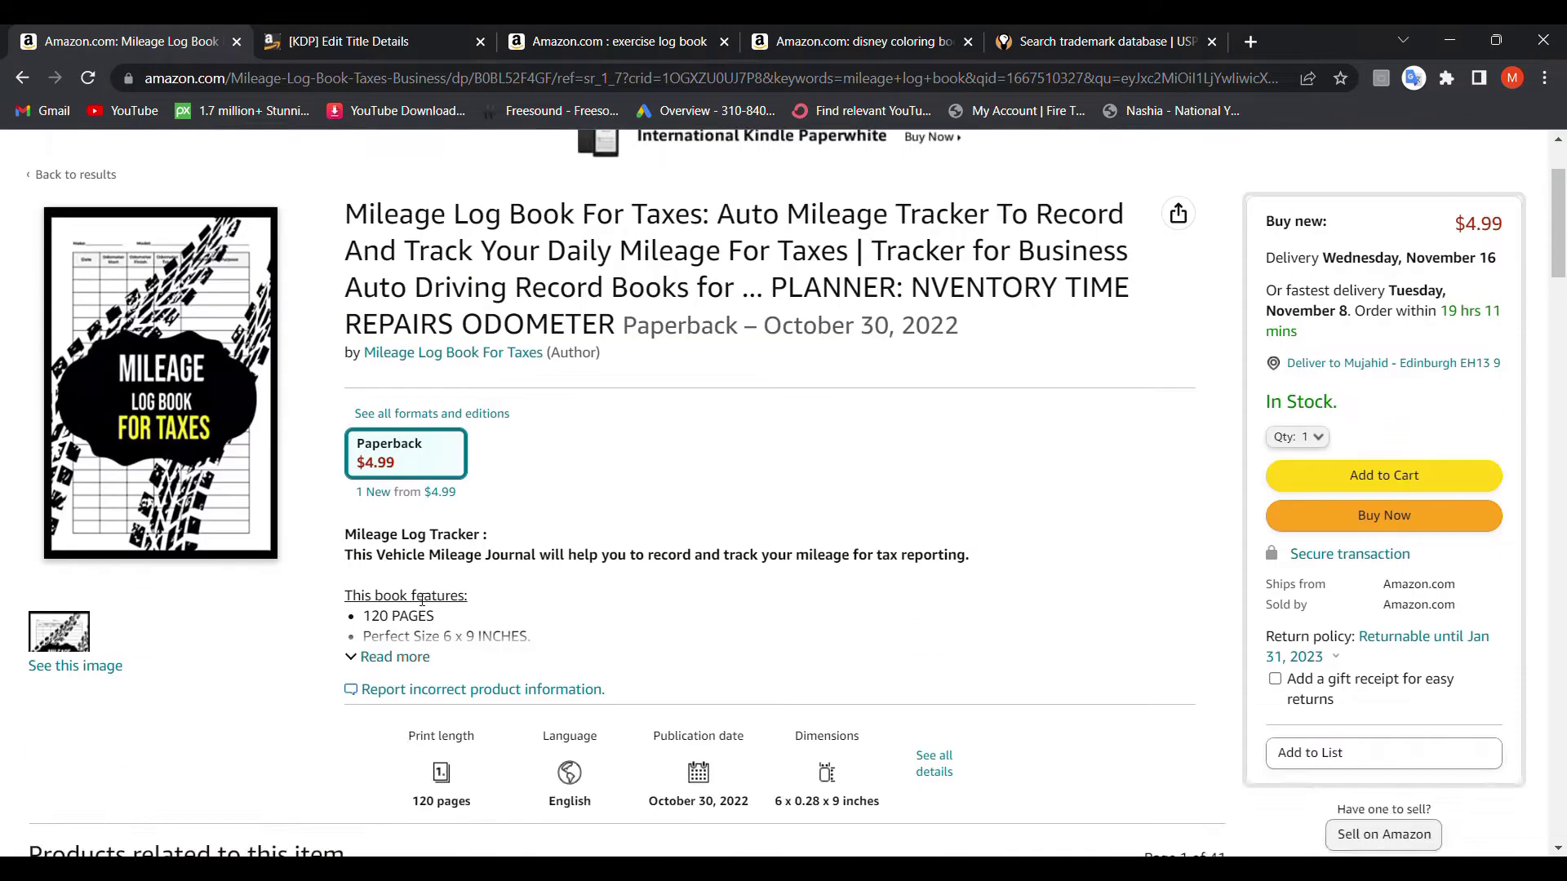
pyautogui.scroll(1, 422, 601)
pyautogui.scroll(-1, 423, 600)
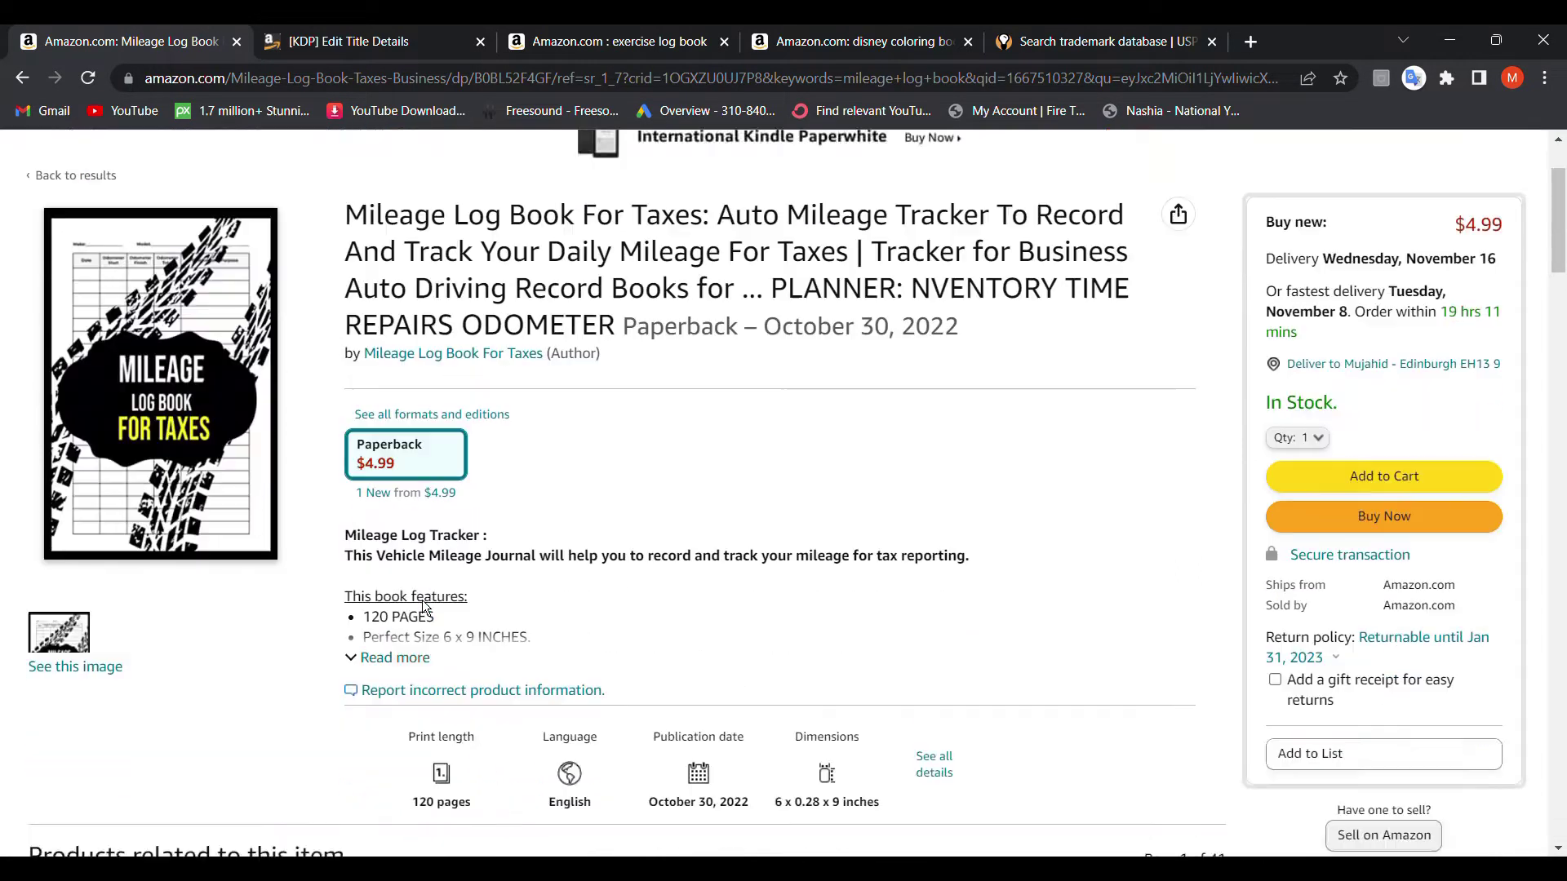
pyautogui.scroll(2, 423, 600)
# Go back from the listing to the newest-first mileage log book results
pyautogui.hotkey('alt', 'Left')
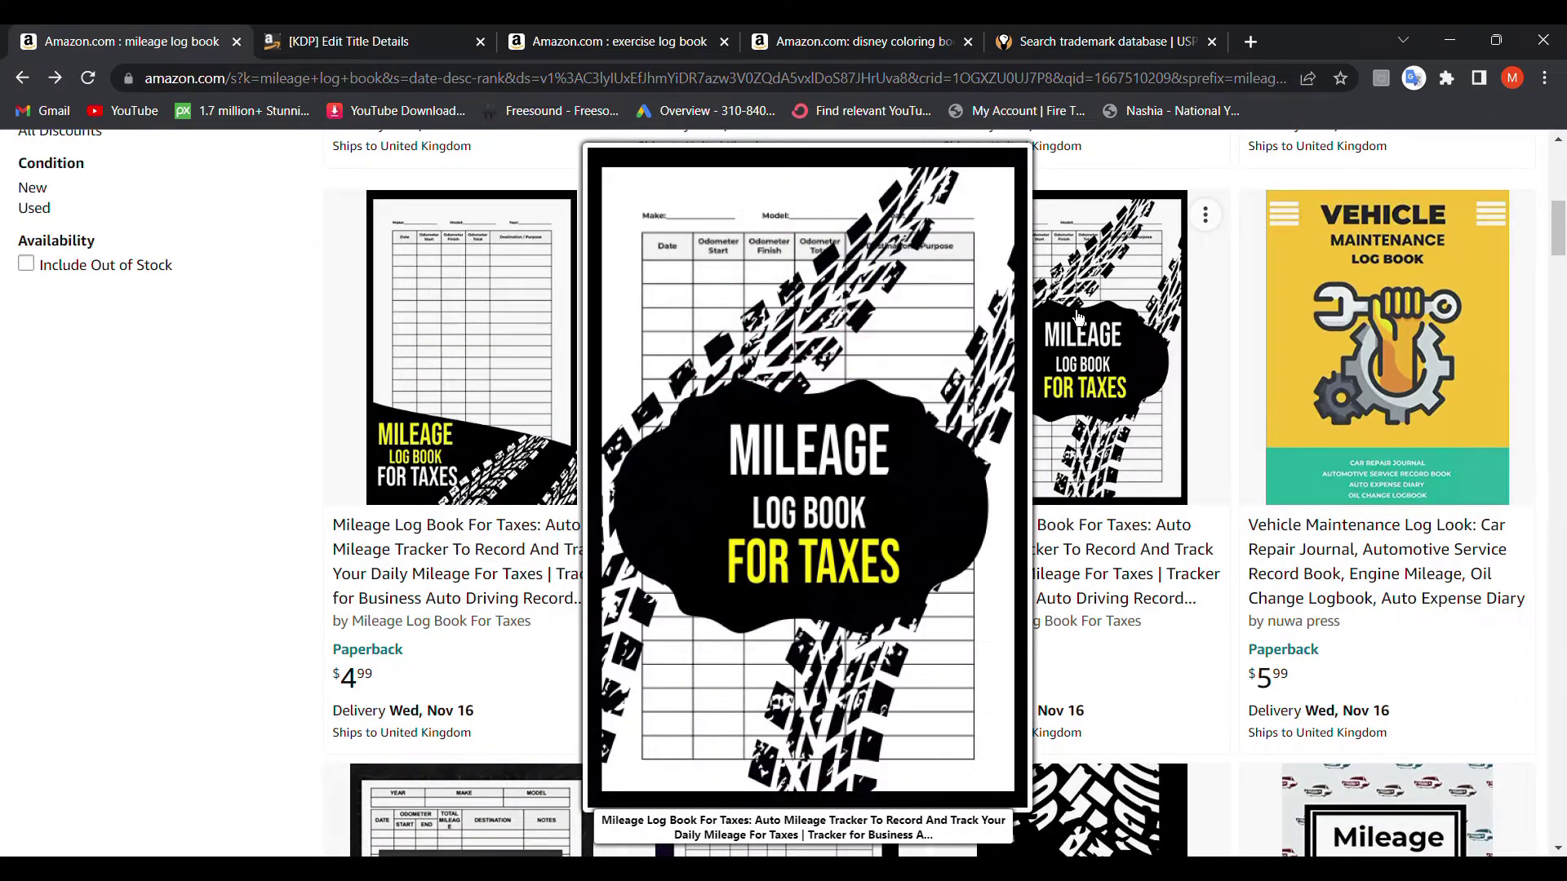
pyautogui.scroll(4, 1079, 317)
pyautogui.scroll(-4, 884, 519)
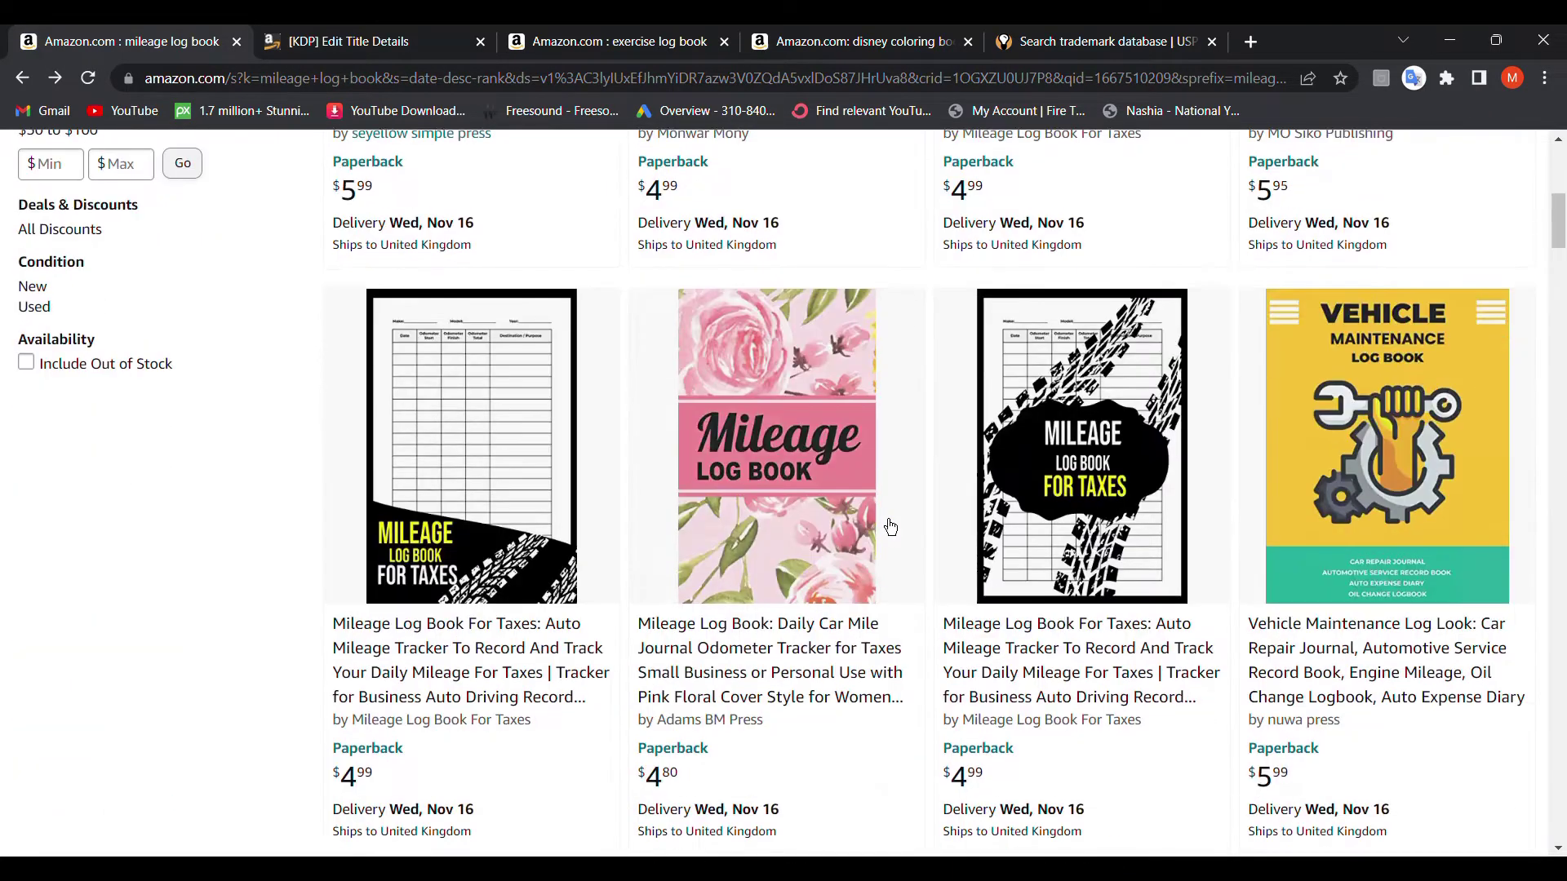
pyautogui.scroll(4, 884, 518)
pyautogui.scroll(1, 888, 519)
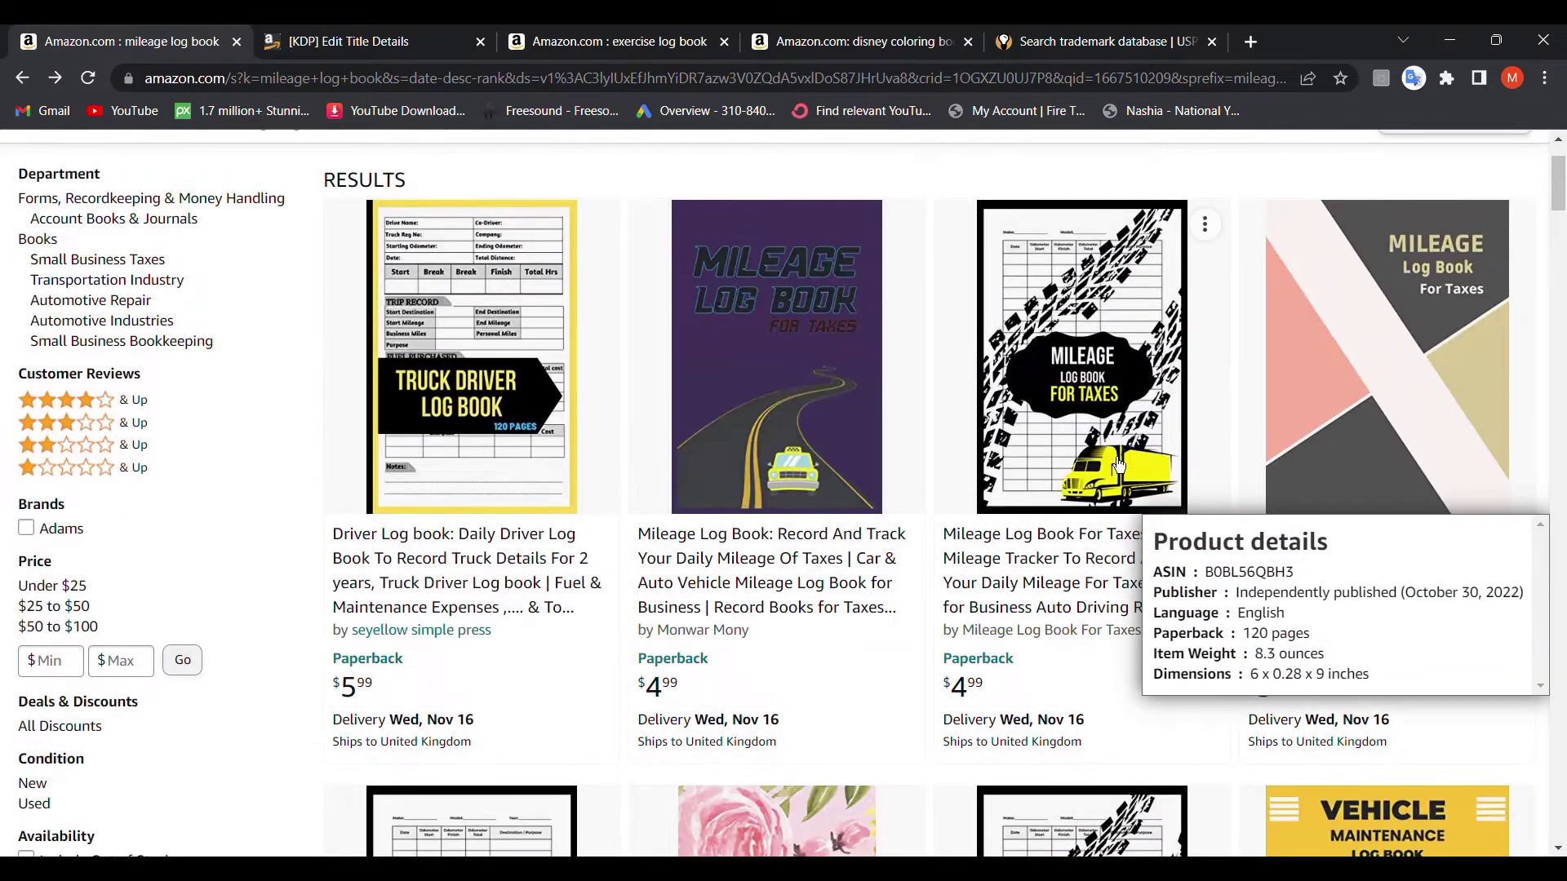
pyautogui.scroll(-3, 1139, 515)
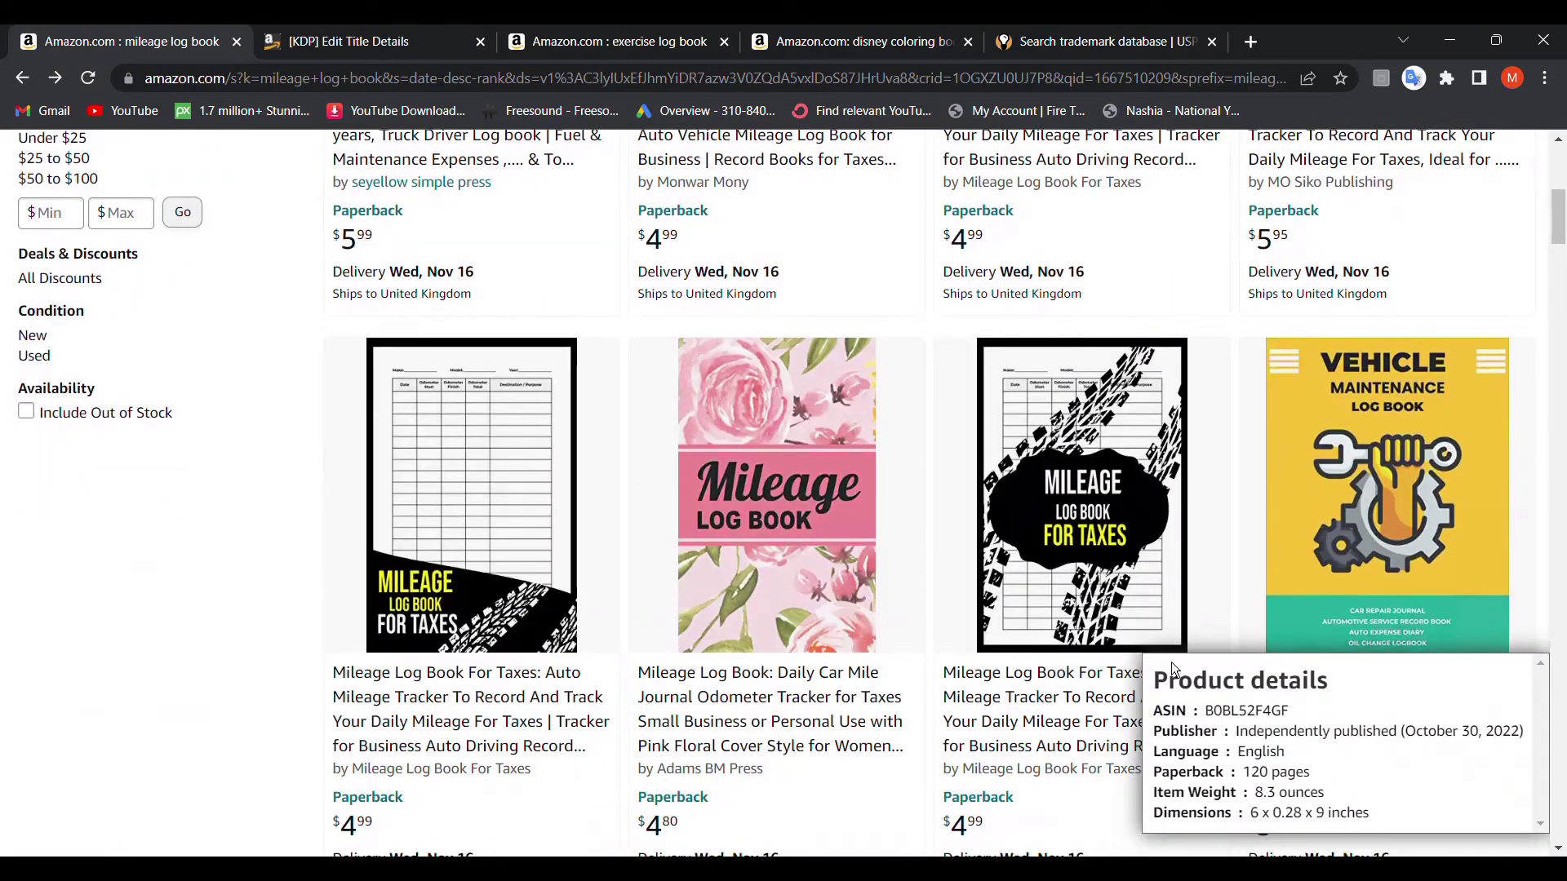
pyautogui.moveTo(1083, 496)
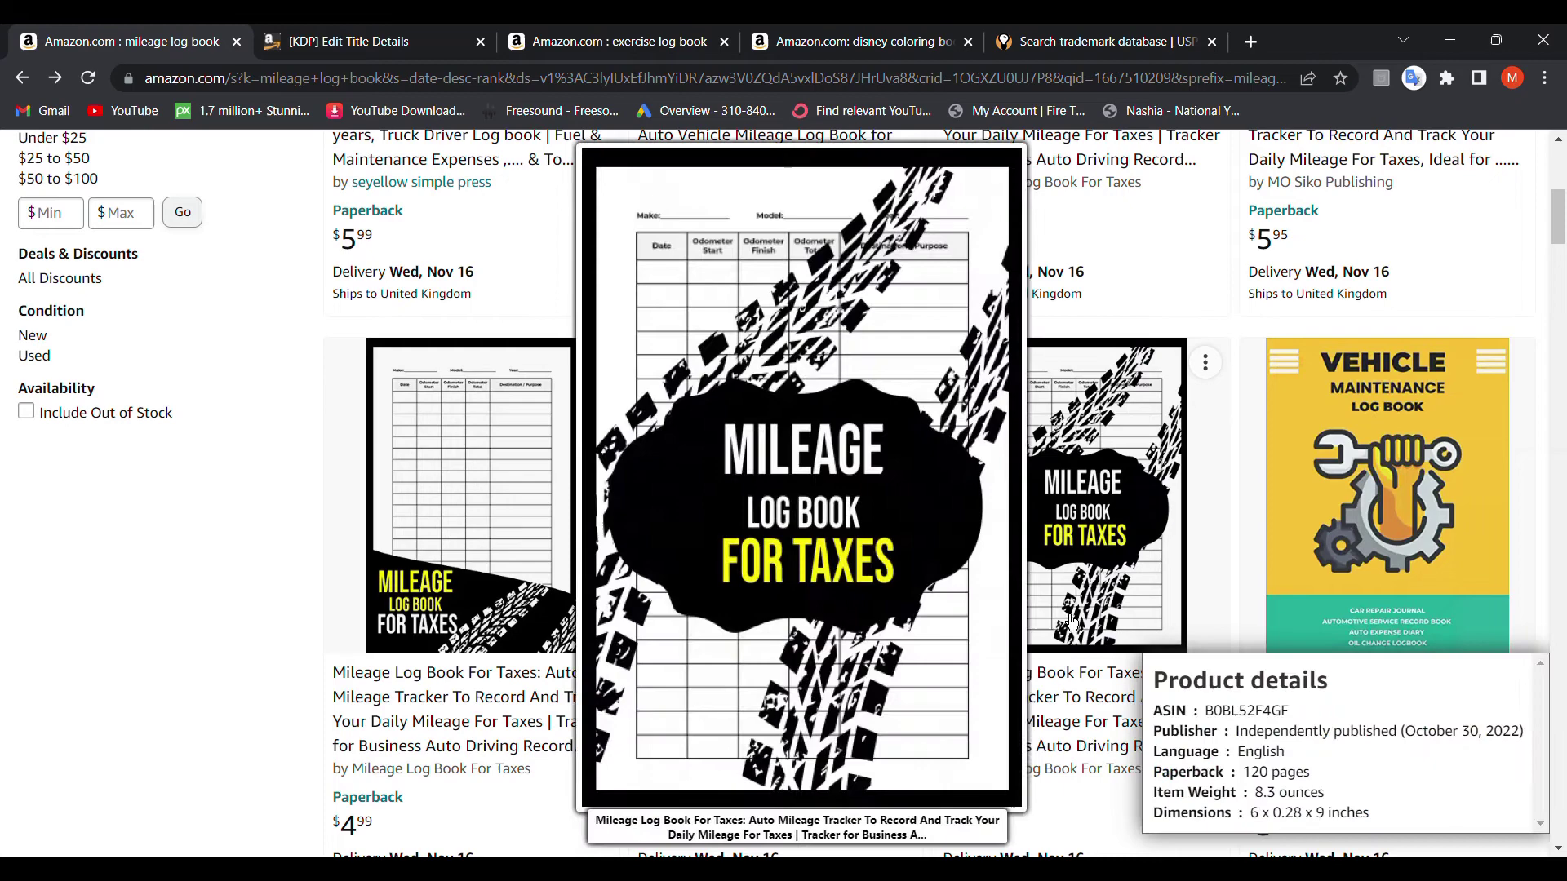
pyautogui.scroll(5, 1094, 484)
pyautogui.scroll(-1, 1093, 484)
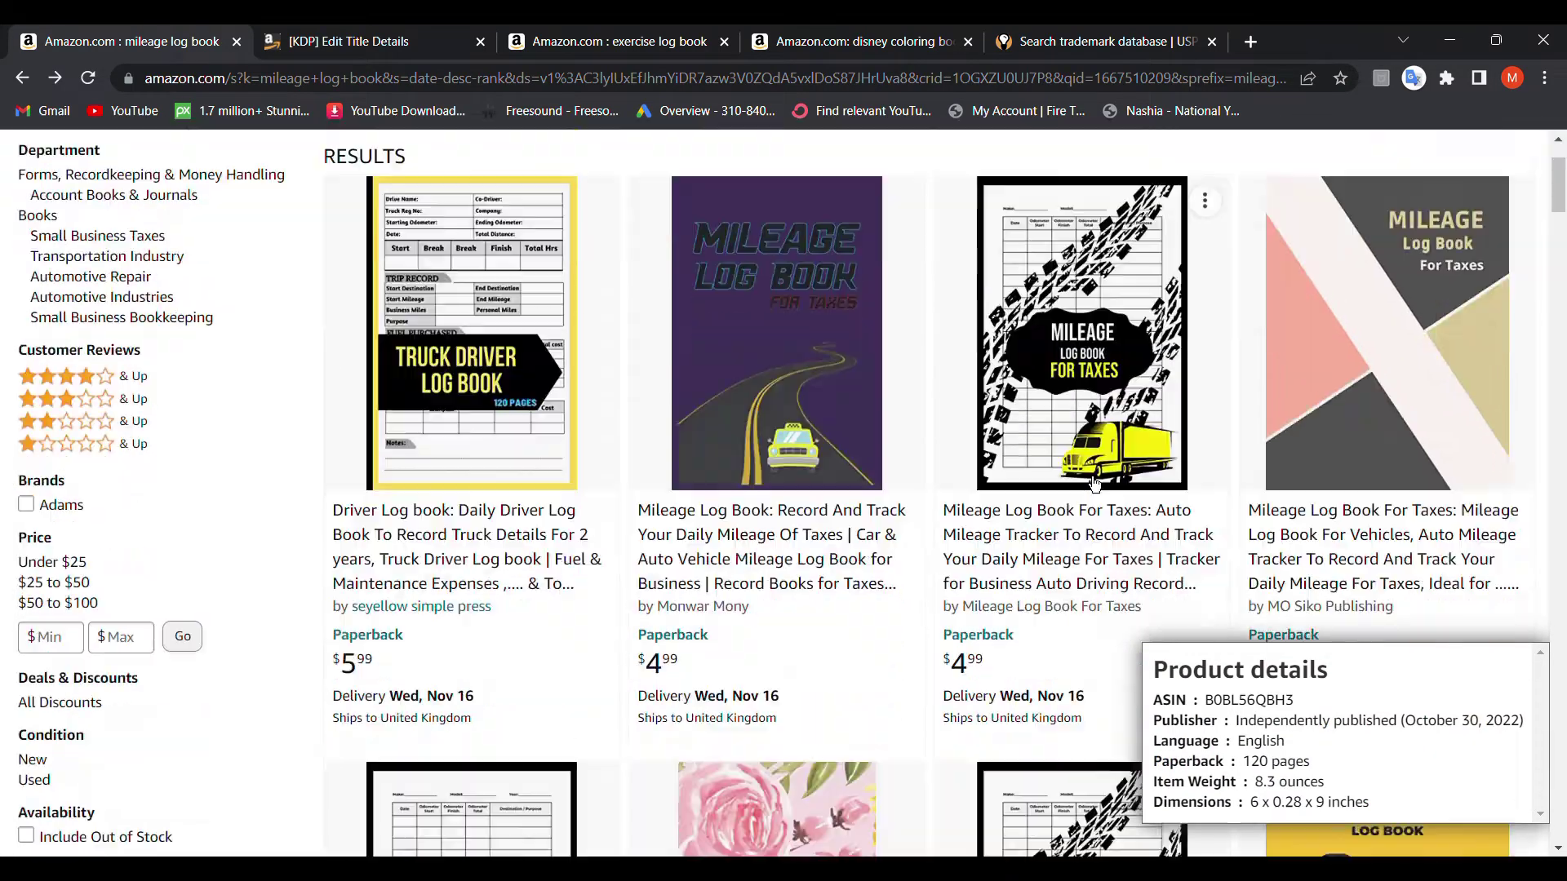
pyautogui.scroll(1, 1094, 484)
pyautogui.scroll(-4, 1092, 484)
pyautogui.scroll(3, 1020, 400)
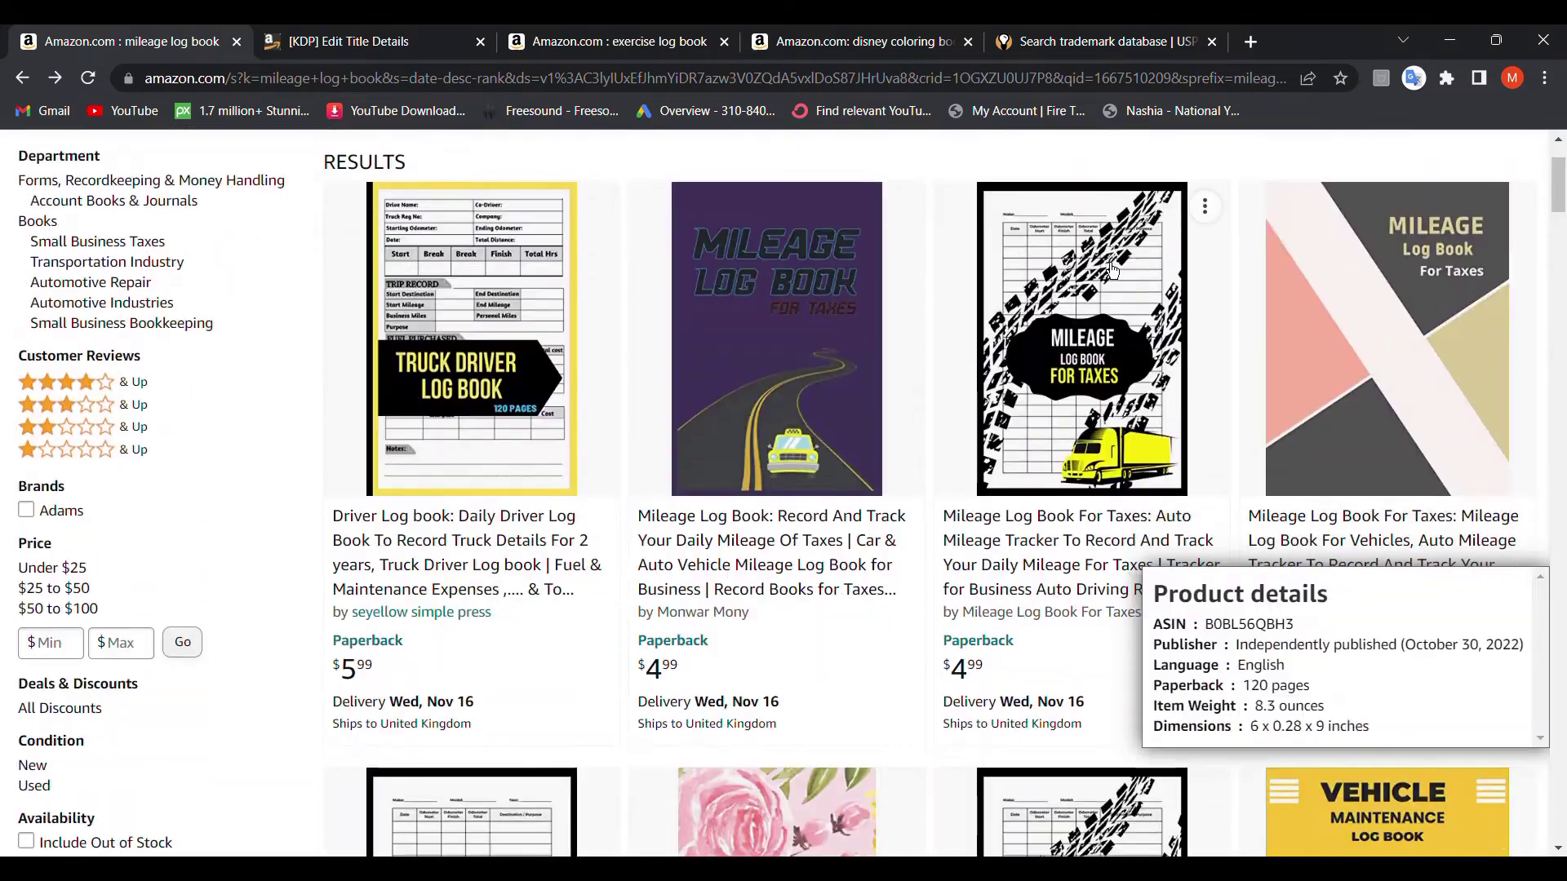
pyautogui.scroll(-2, 933, 369)
pyautogui.scroll(-2, 933, 366)
pyautogui.scroll(2, 934, 366)
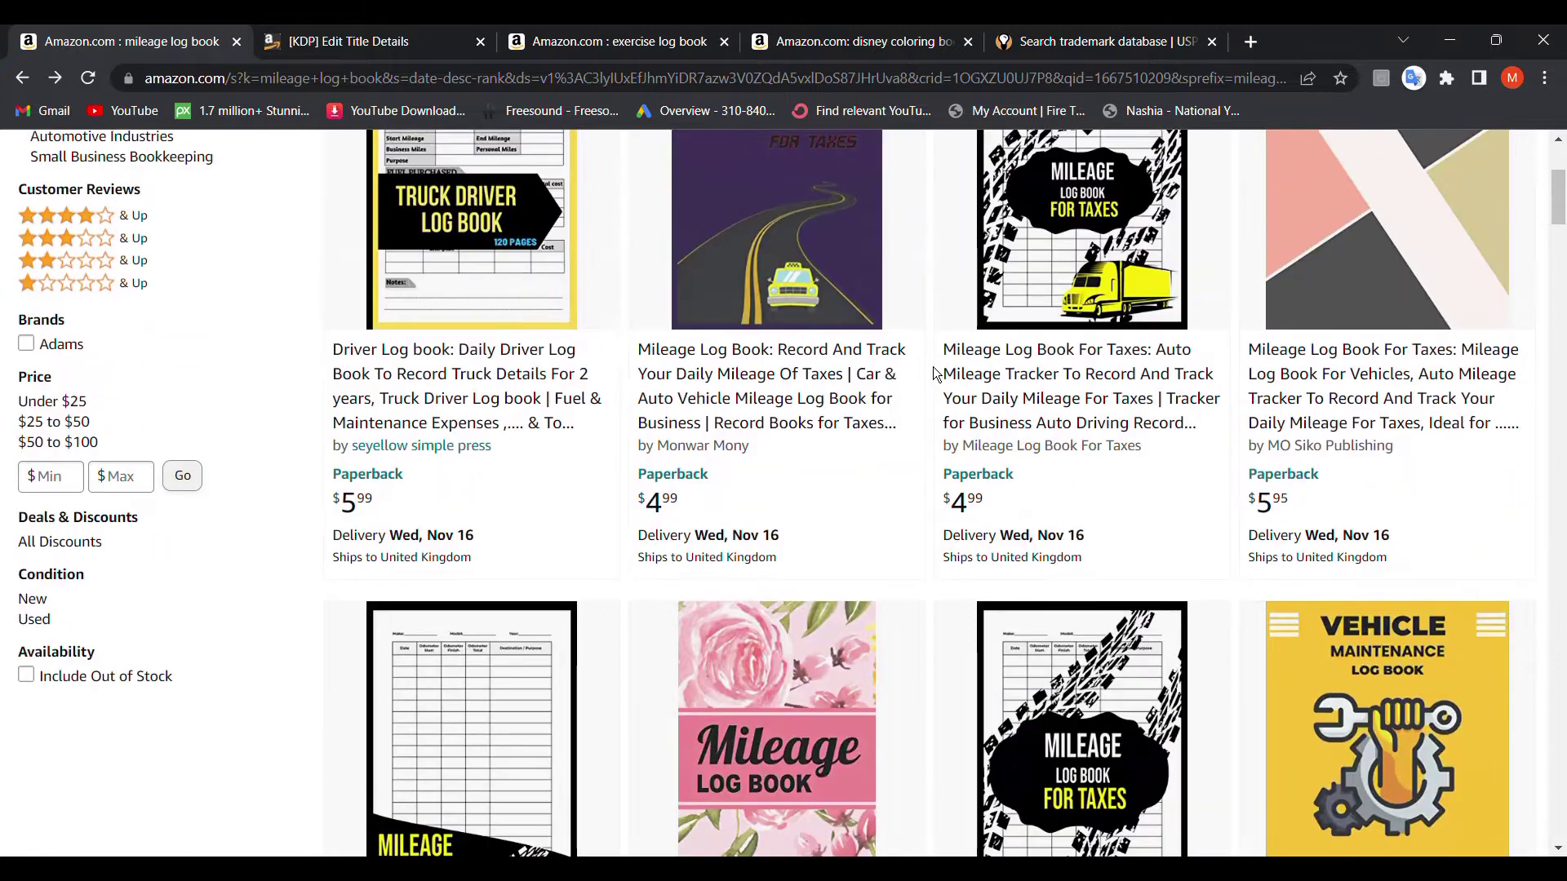
pyautogui.scroll(1, 933, 367)
pyautogui.scroll(2, 933, 365)
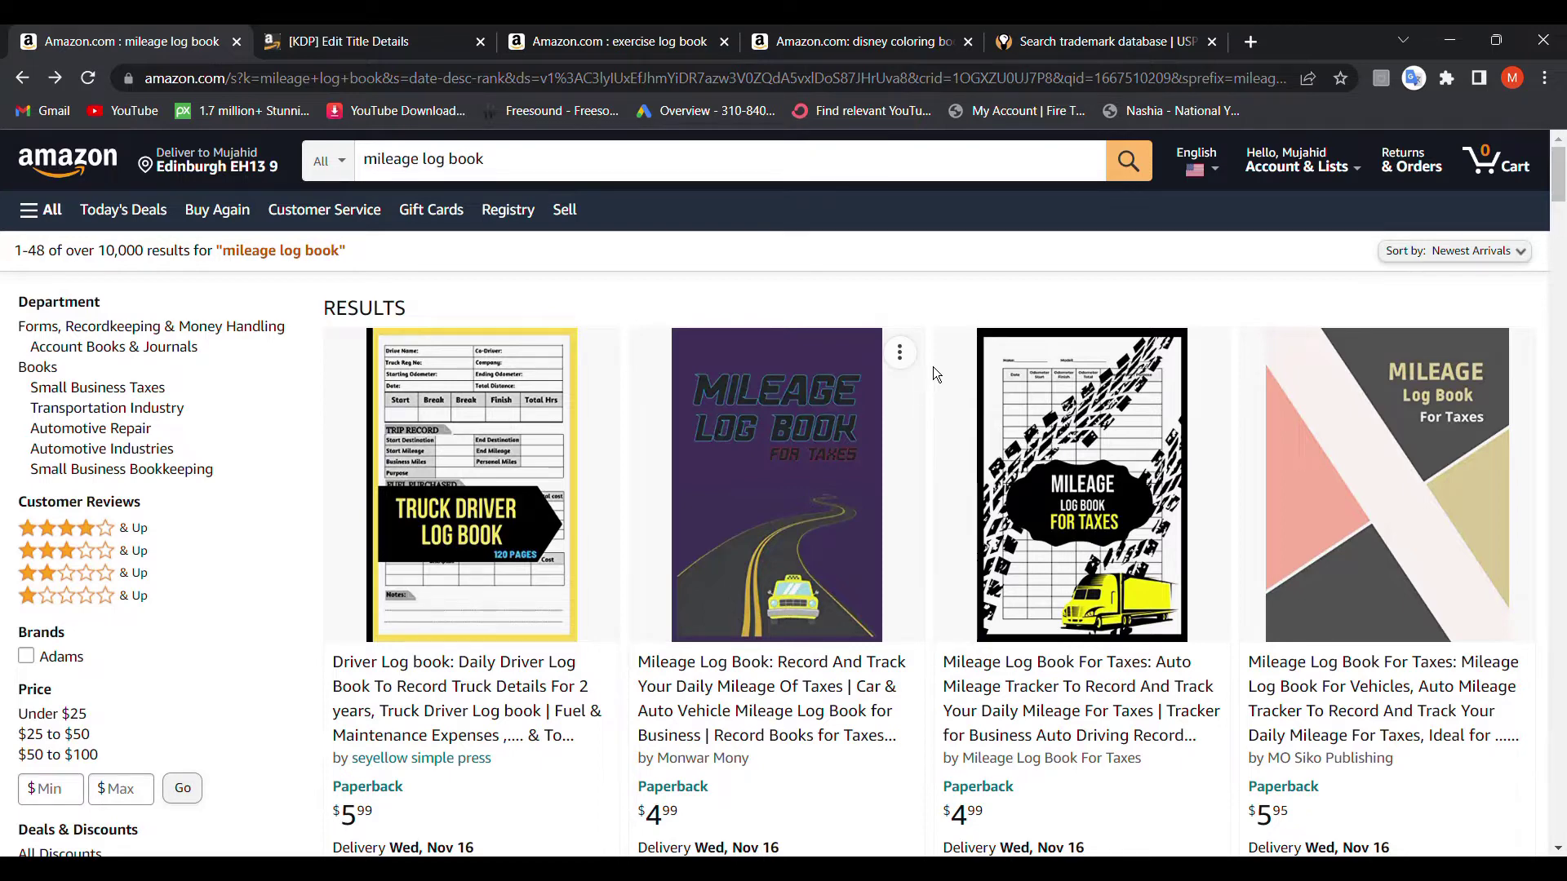
pyautogui.scroll(-2, 933, 373)
pyautogui.scroll(-3, 934, 373)
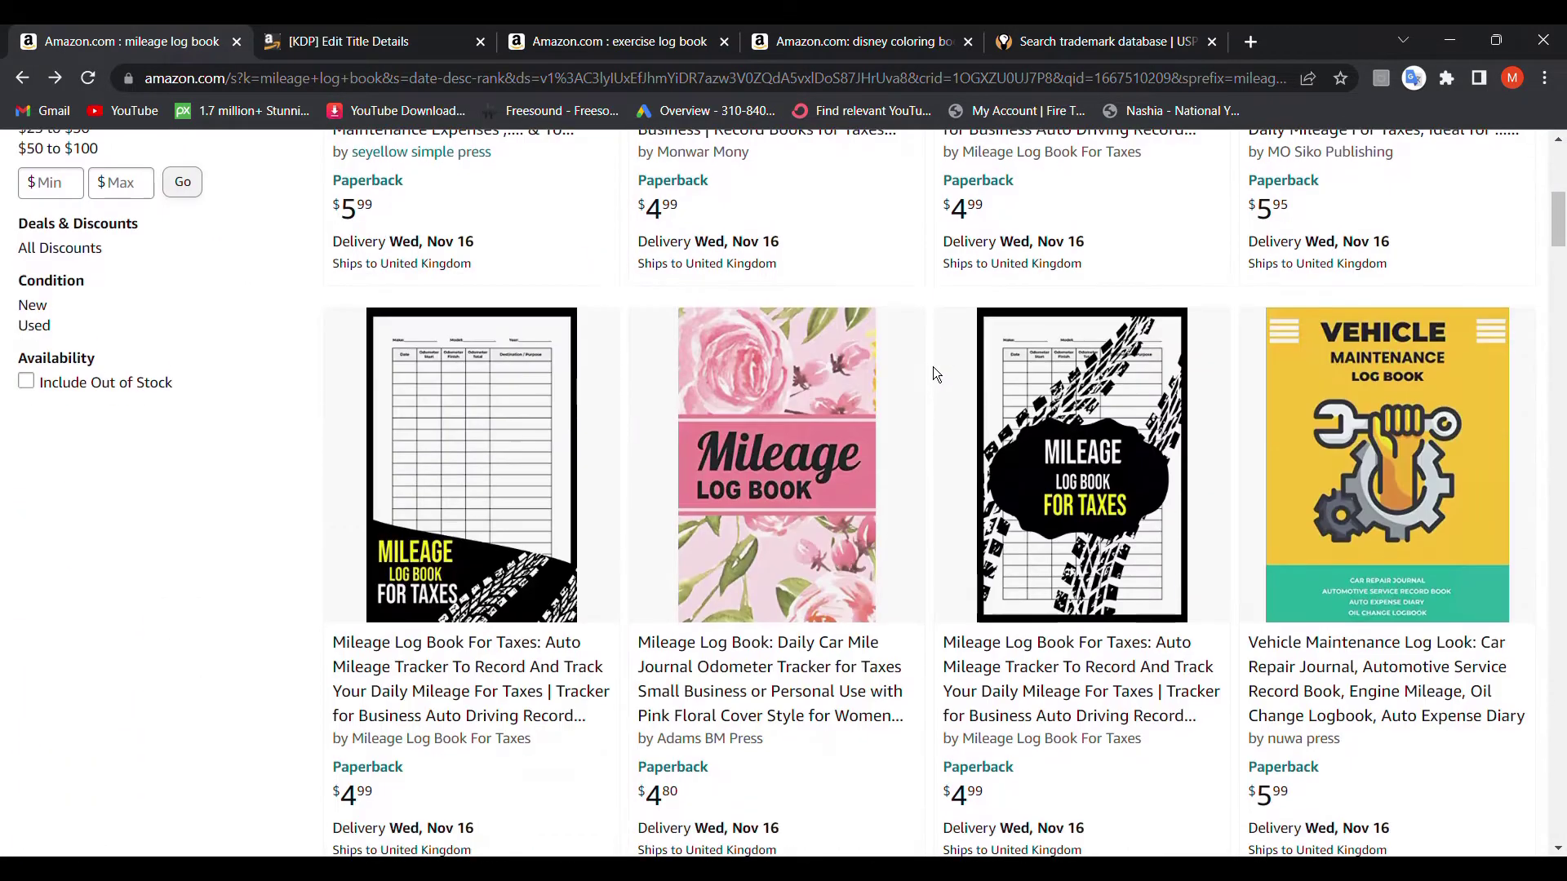
pyautogui.scroll(-3, 933, 374)
pyautogui.scroll(-3, 936, 374)
pyautogui.scroll(2, 932, 366)
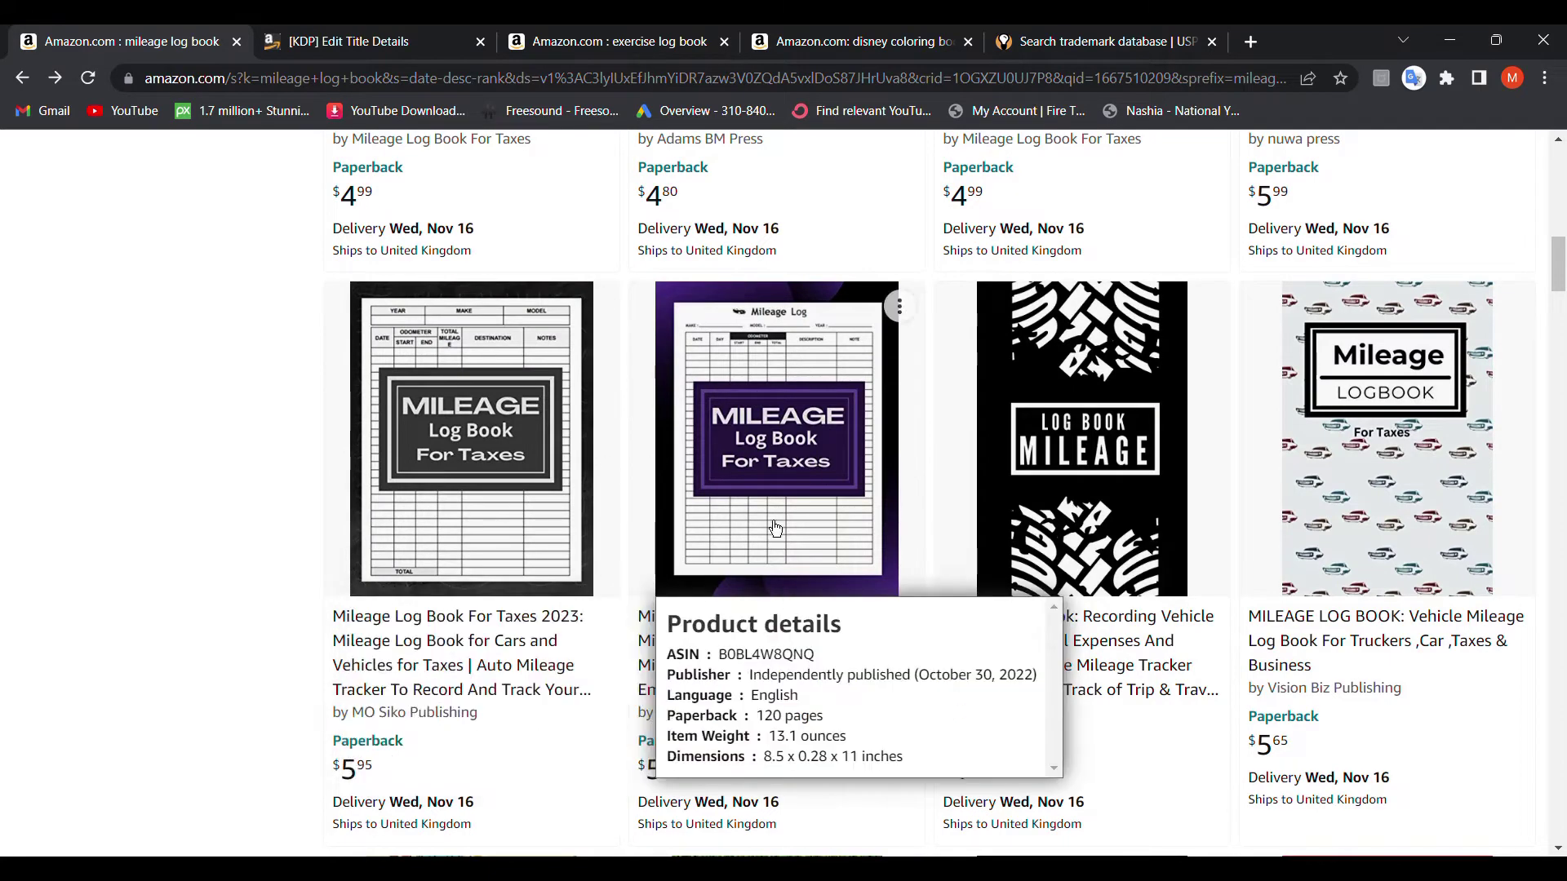
pyautogui.scroll(-6, 404, 551)
pyautogui.scroll(-3, 185, 554)
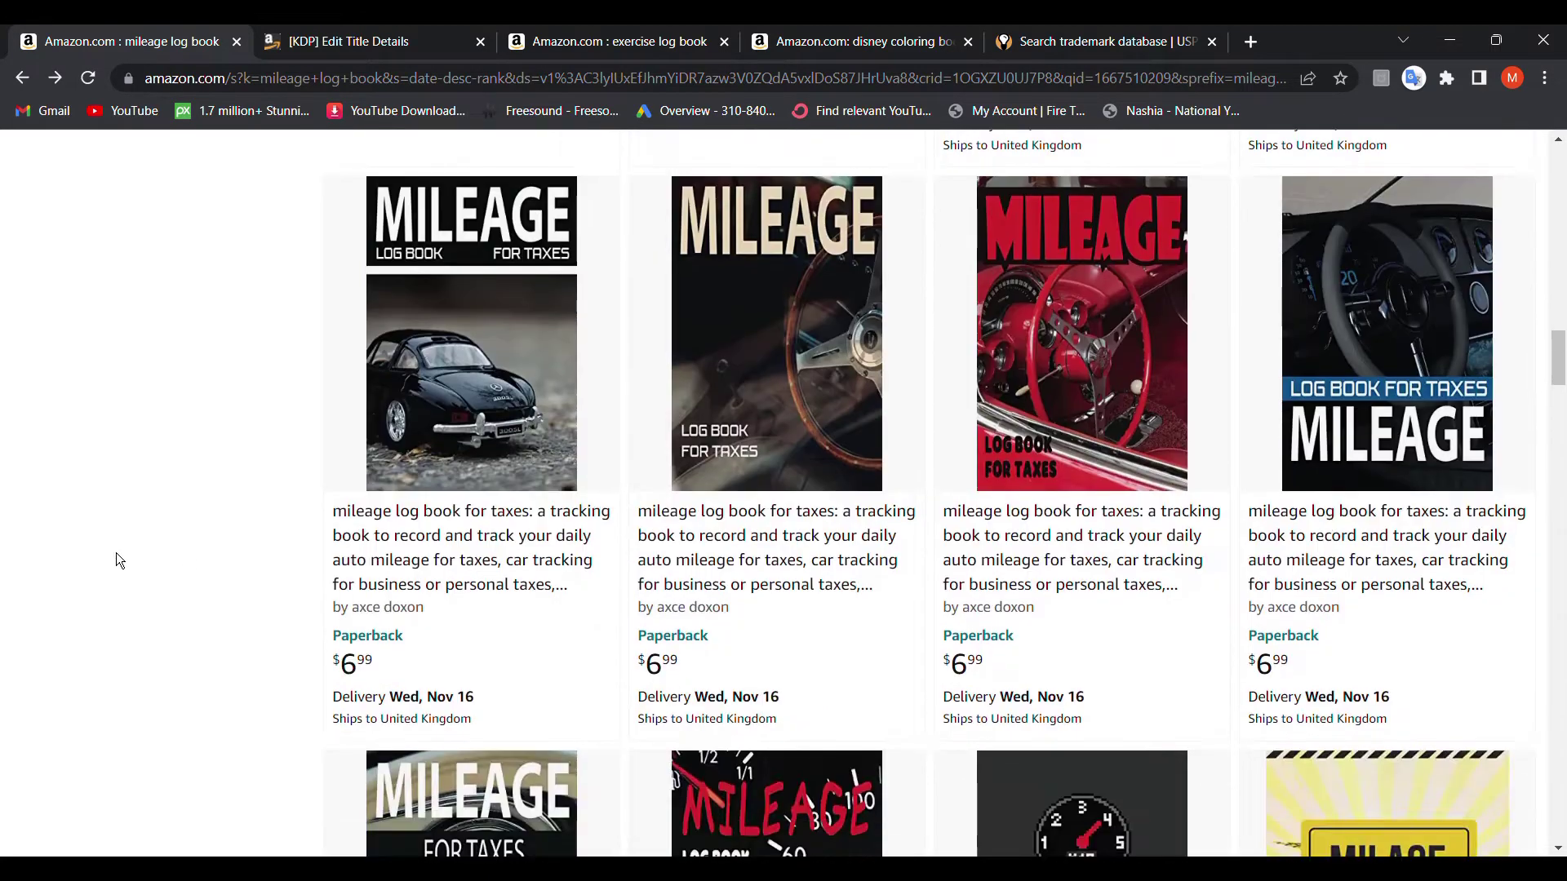
pyautogui.scroll(2, 116, 561)
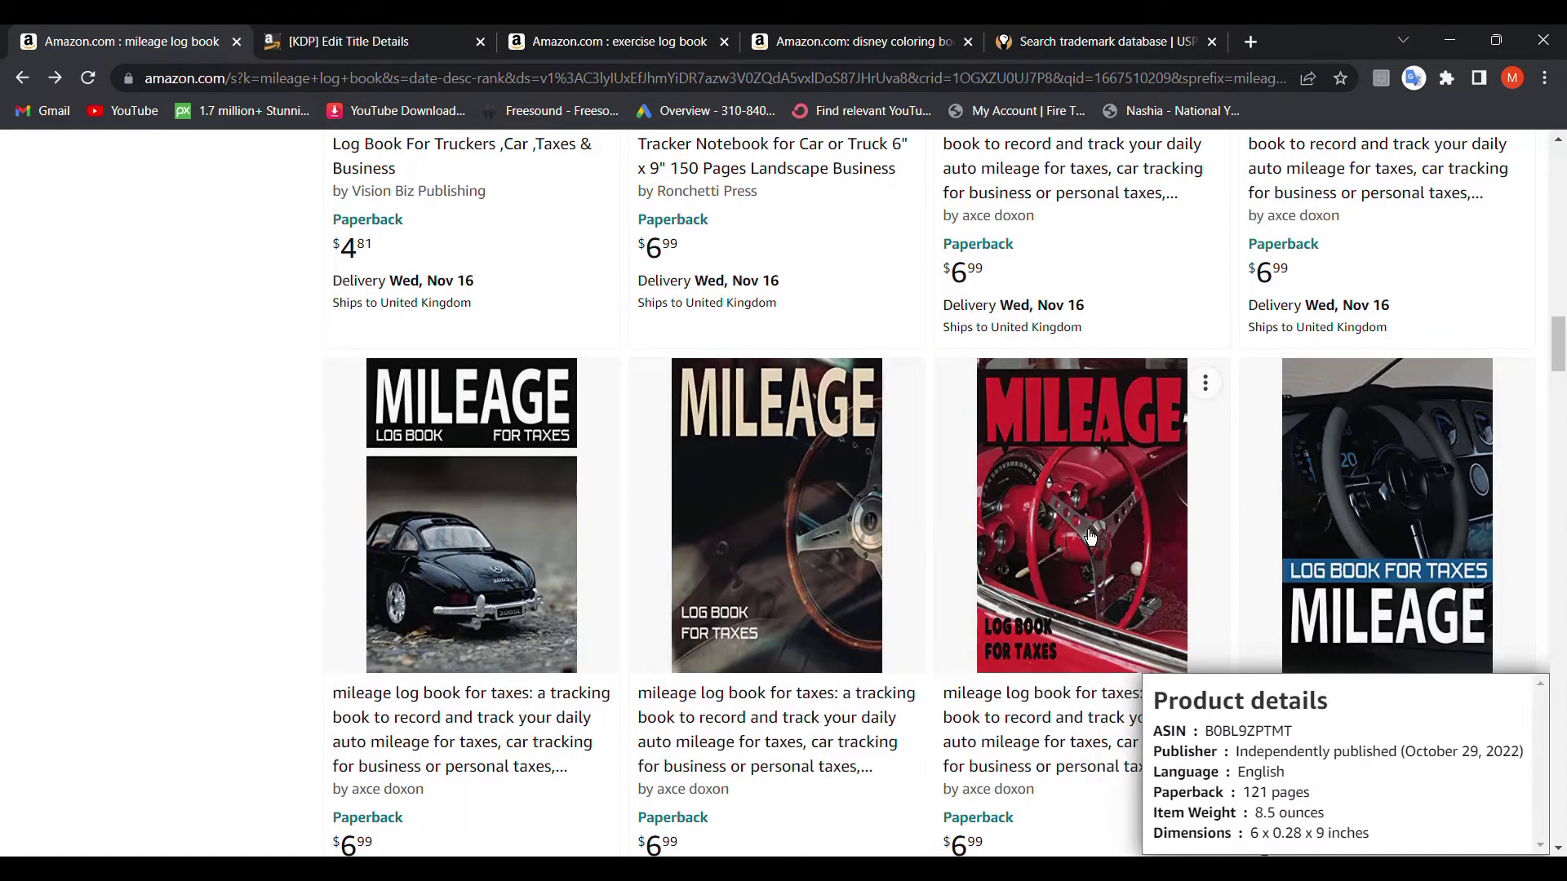
pyautogui.scroll(-4, 741, 626)
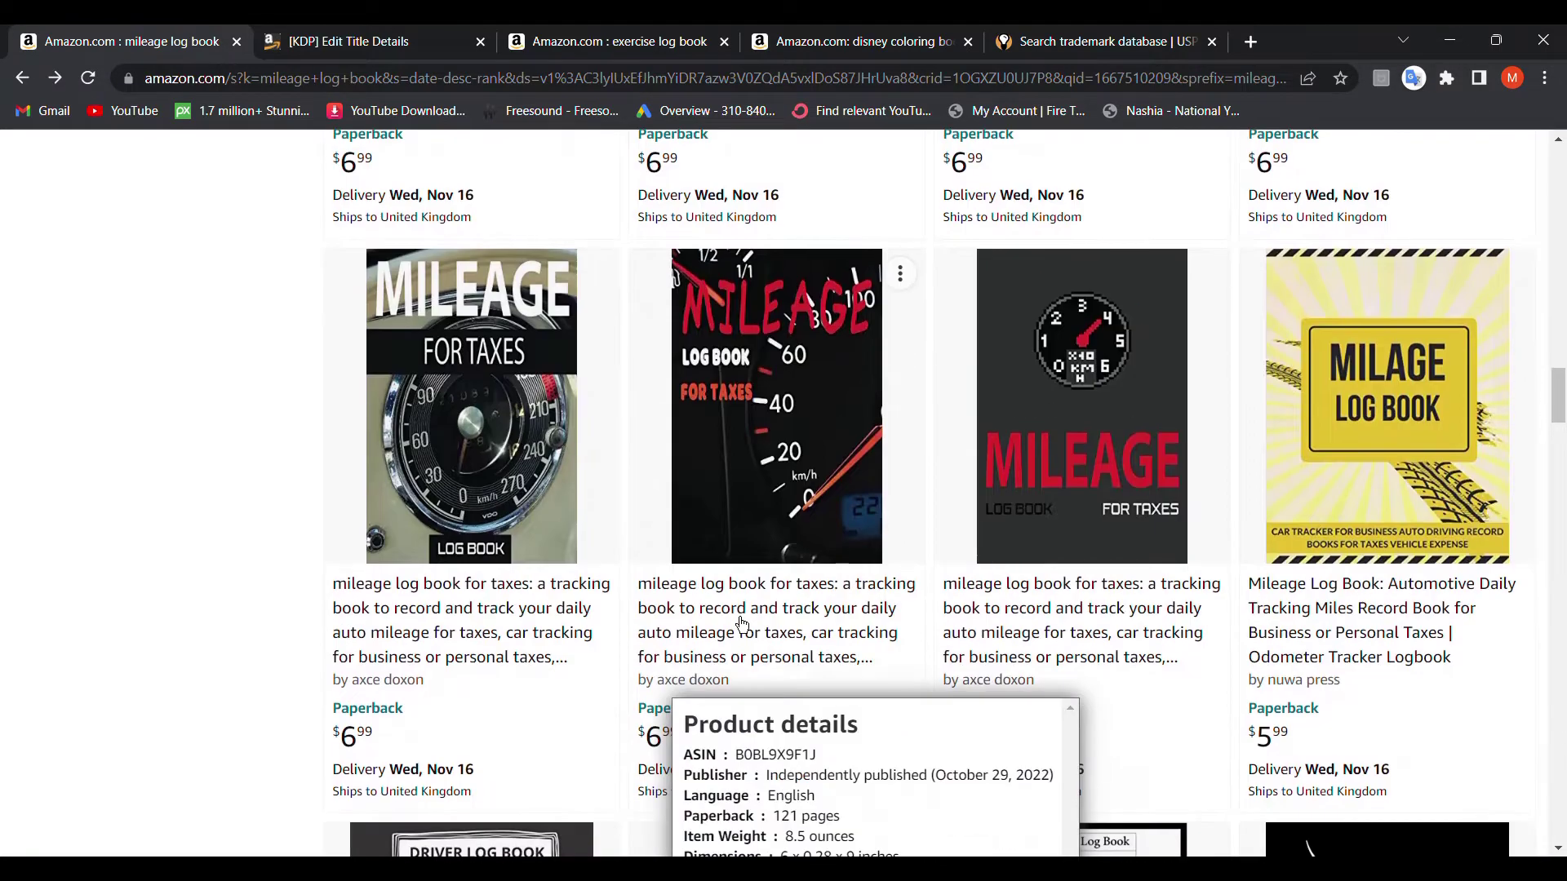
pyautogui.scroll(-3, 8, 593)
pyautogui.scroll(-5, 9, 592)
pyautogui.scroll(-4, 8, 597)
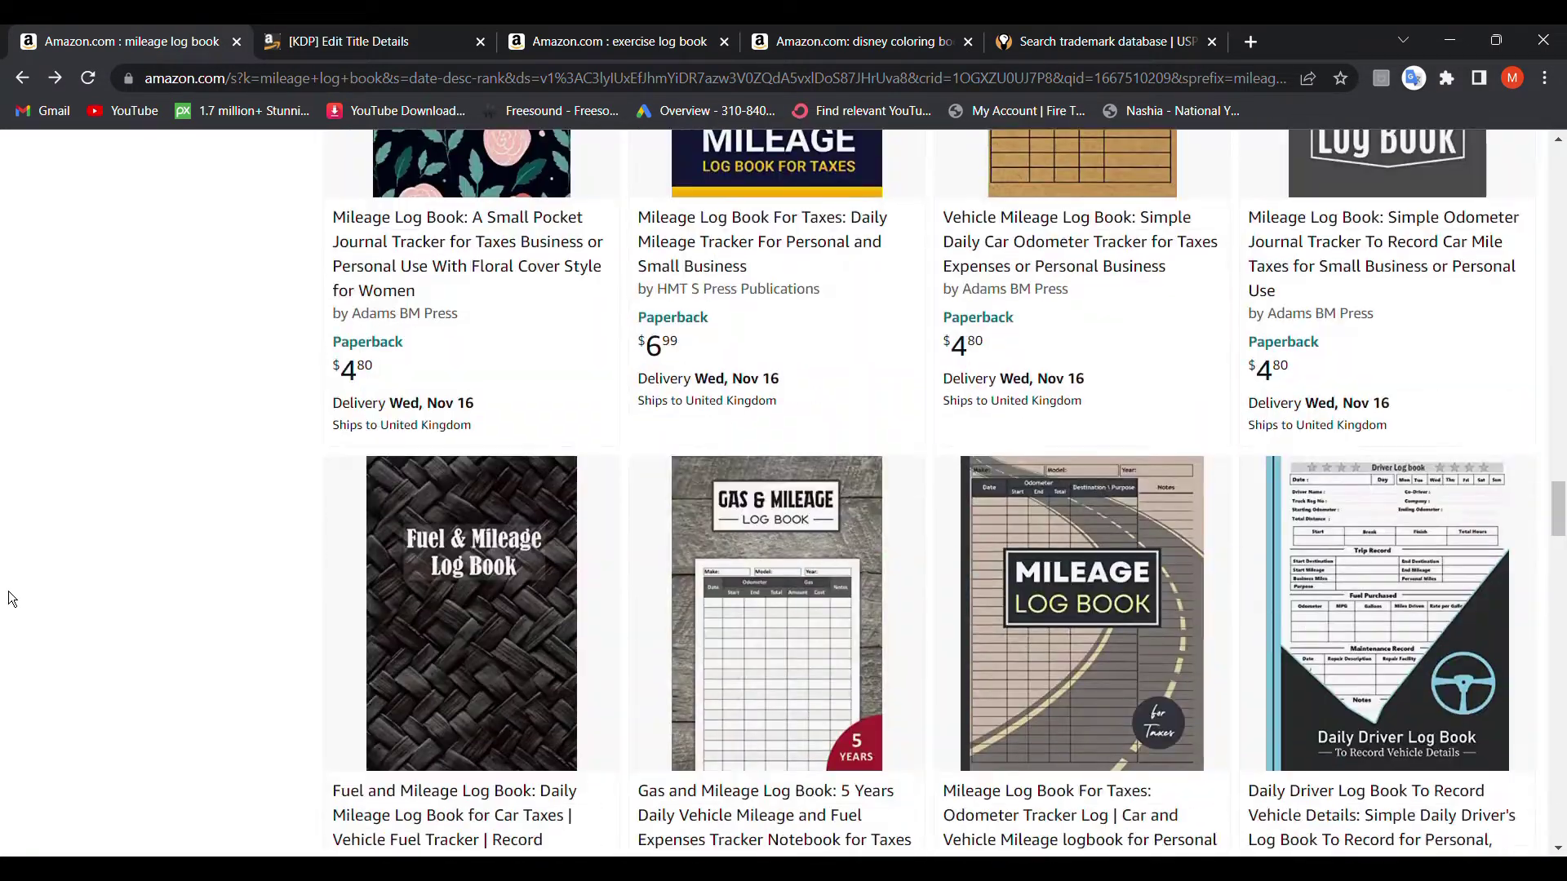
pyautogui.scroll(-6, 9, 598)
pyautogui.scroll(-3, 9, 598)
pyautogui.scroll(2, 50, 558)
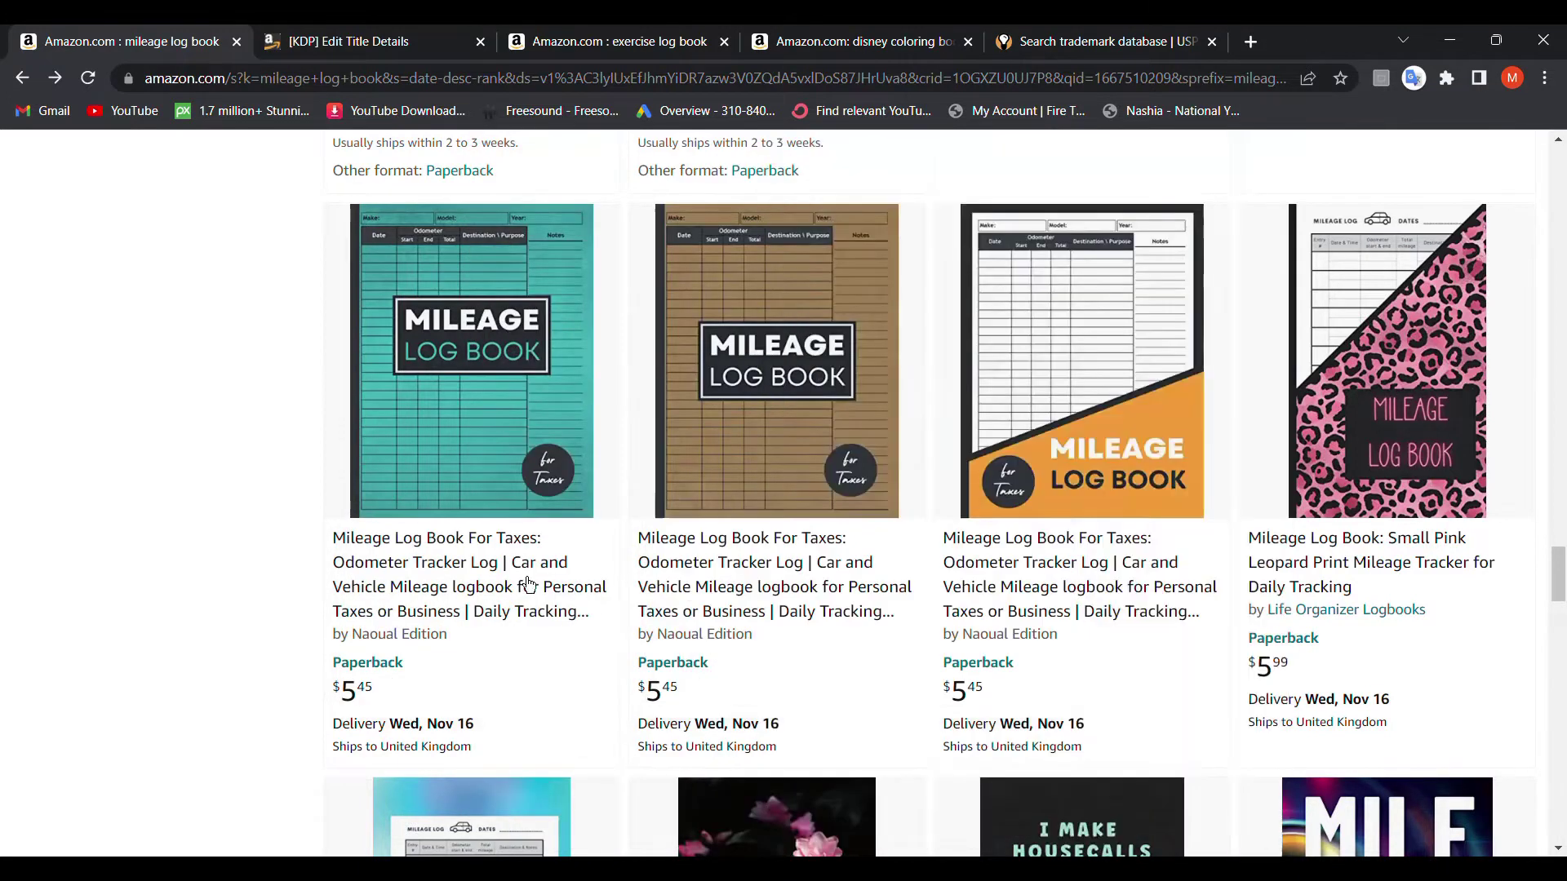
pyautogui.scroll(-2, 145, 552)
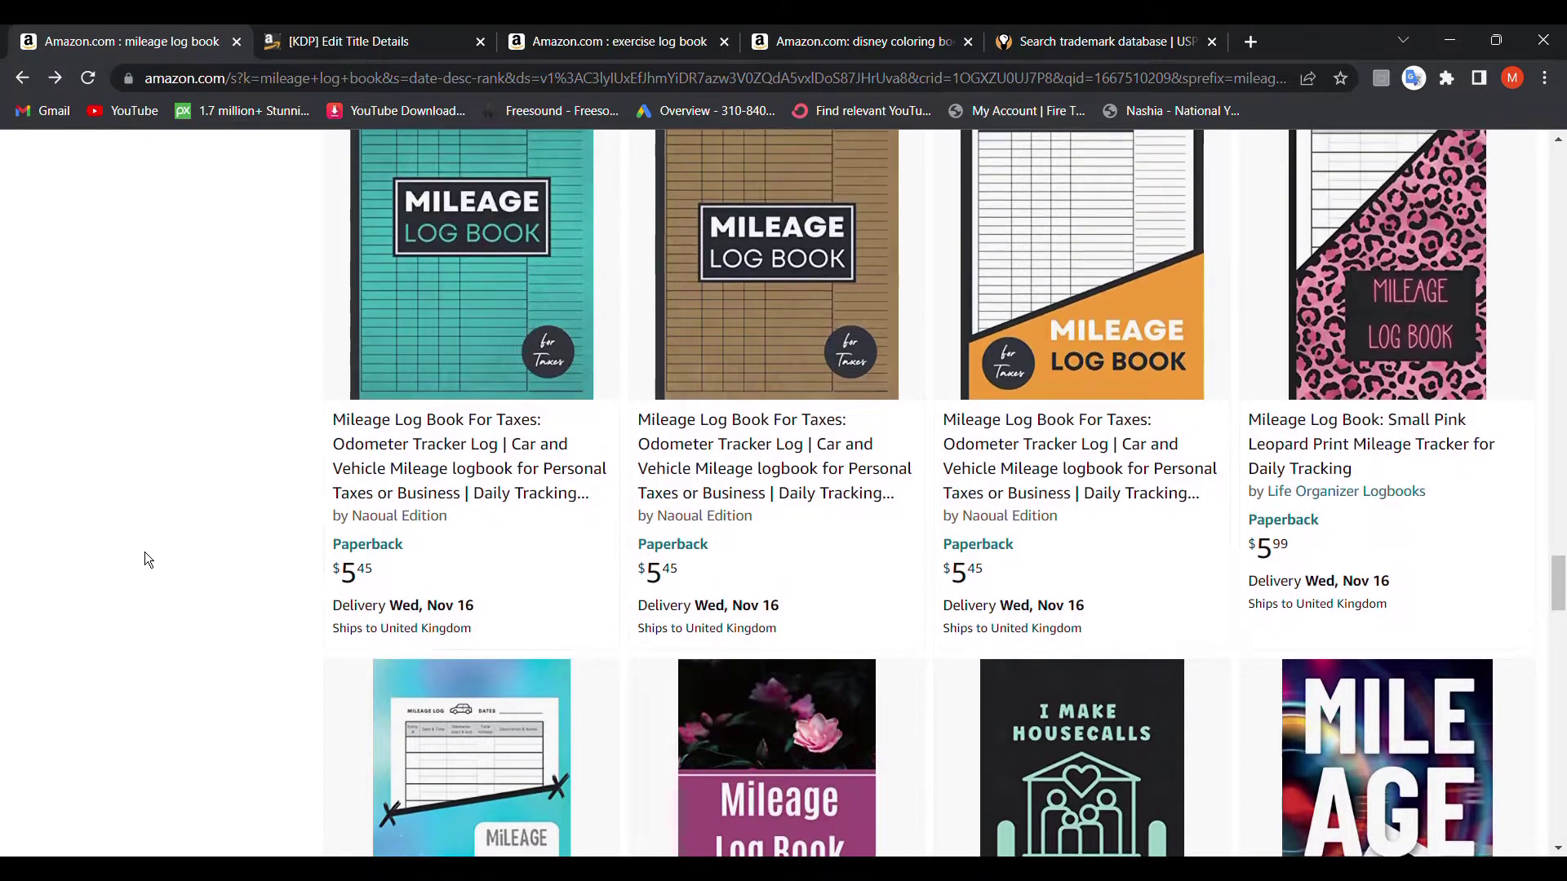
pyautogui.scroll(1, 145, 552)
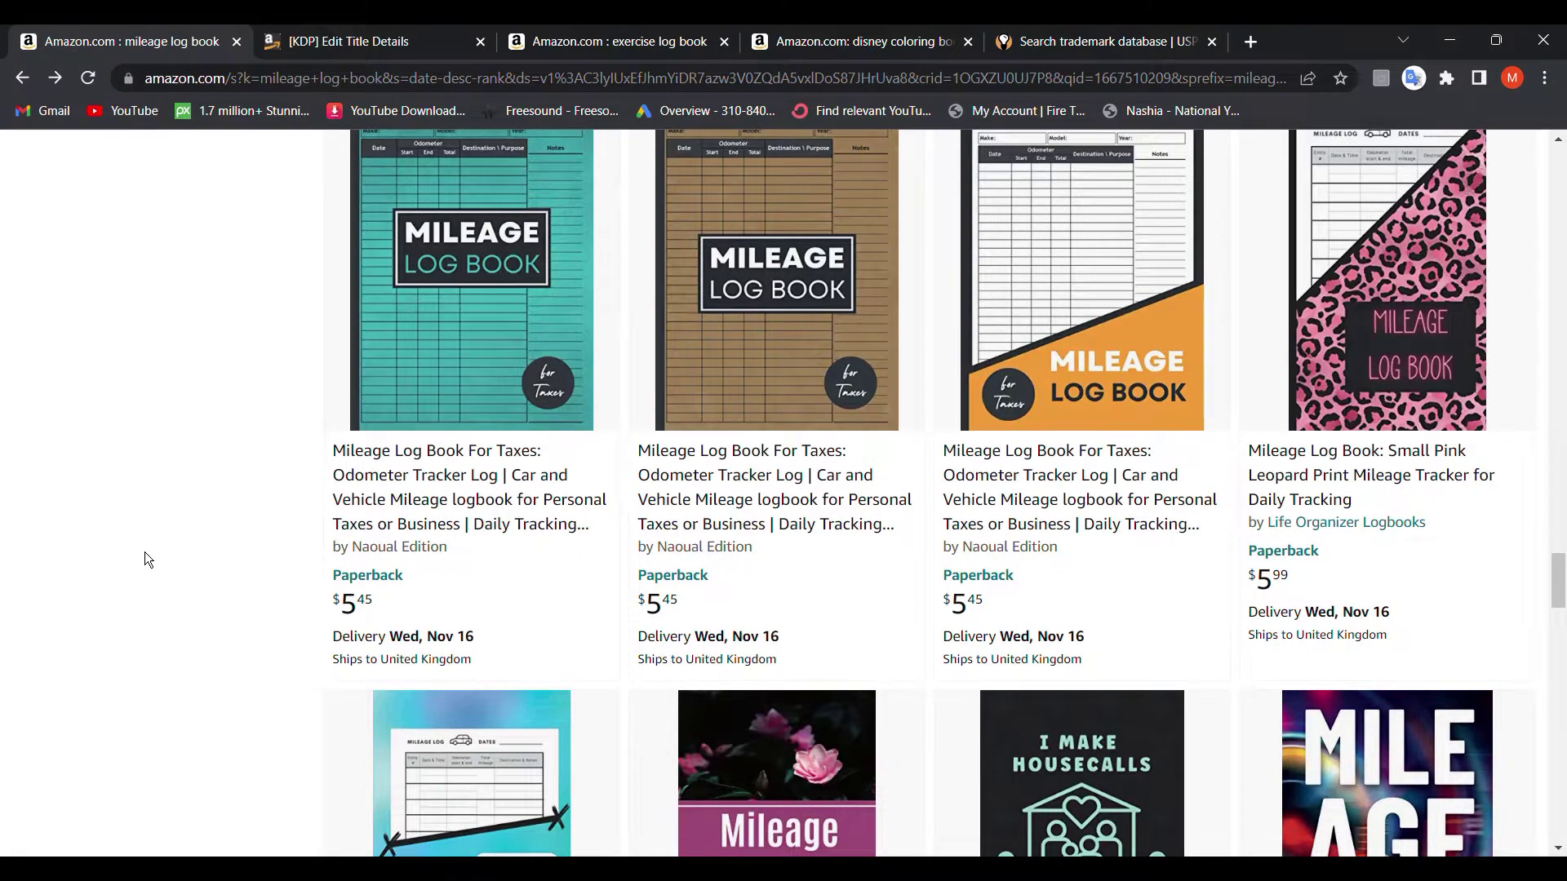
pyautogui.scroll(1, 145, 560)
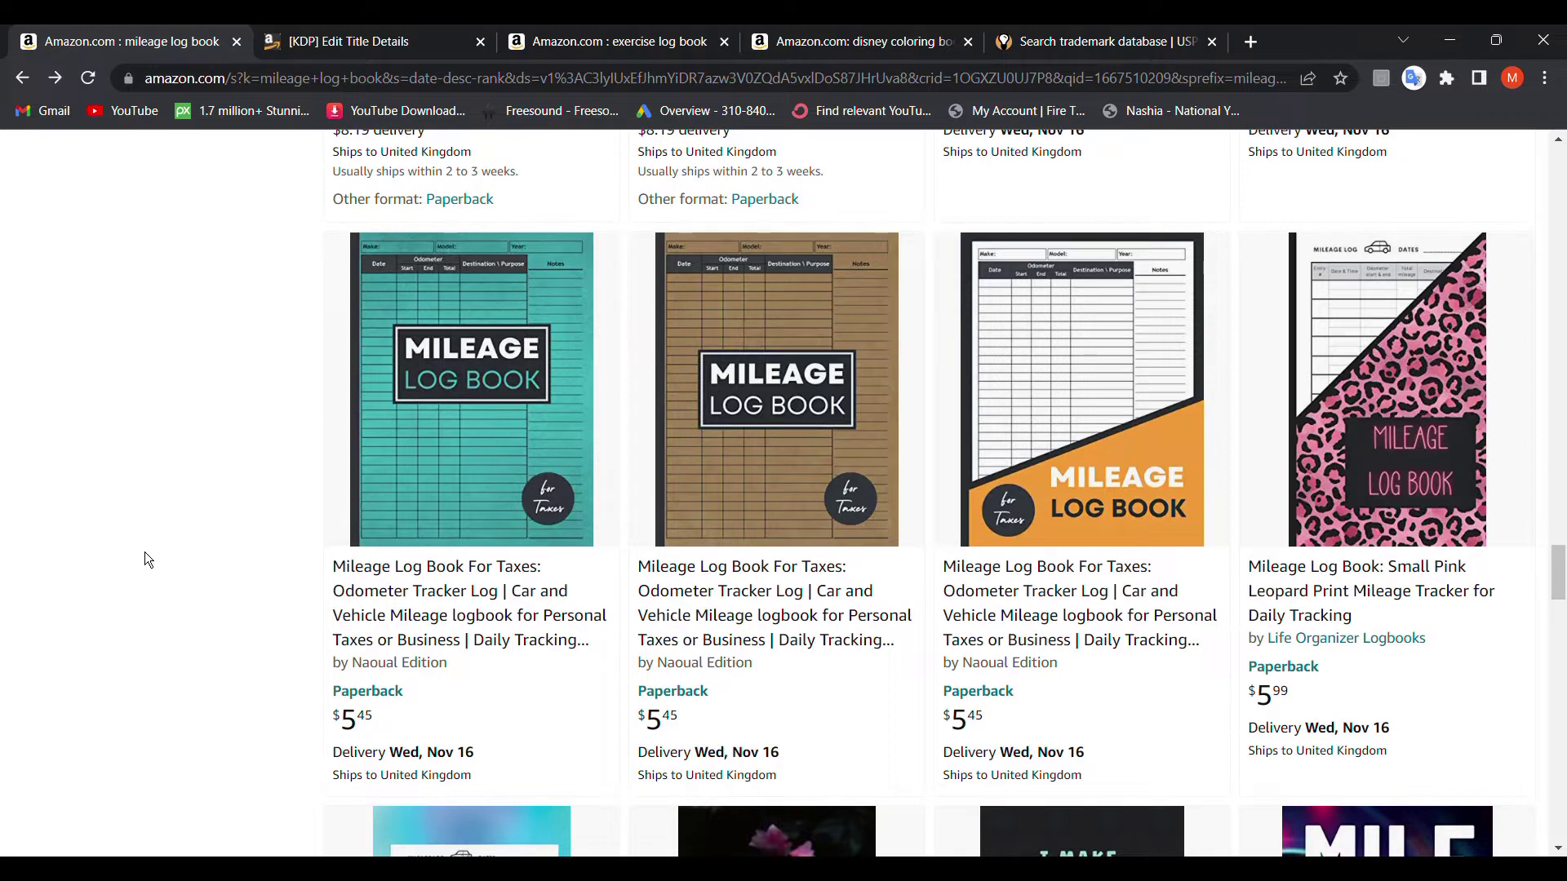
pyautogui.scroll(1, 148, 545)
pyautogui.scroll(-2, 151, 538)
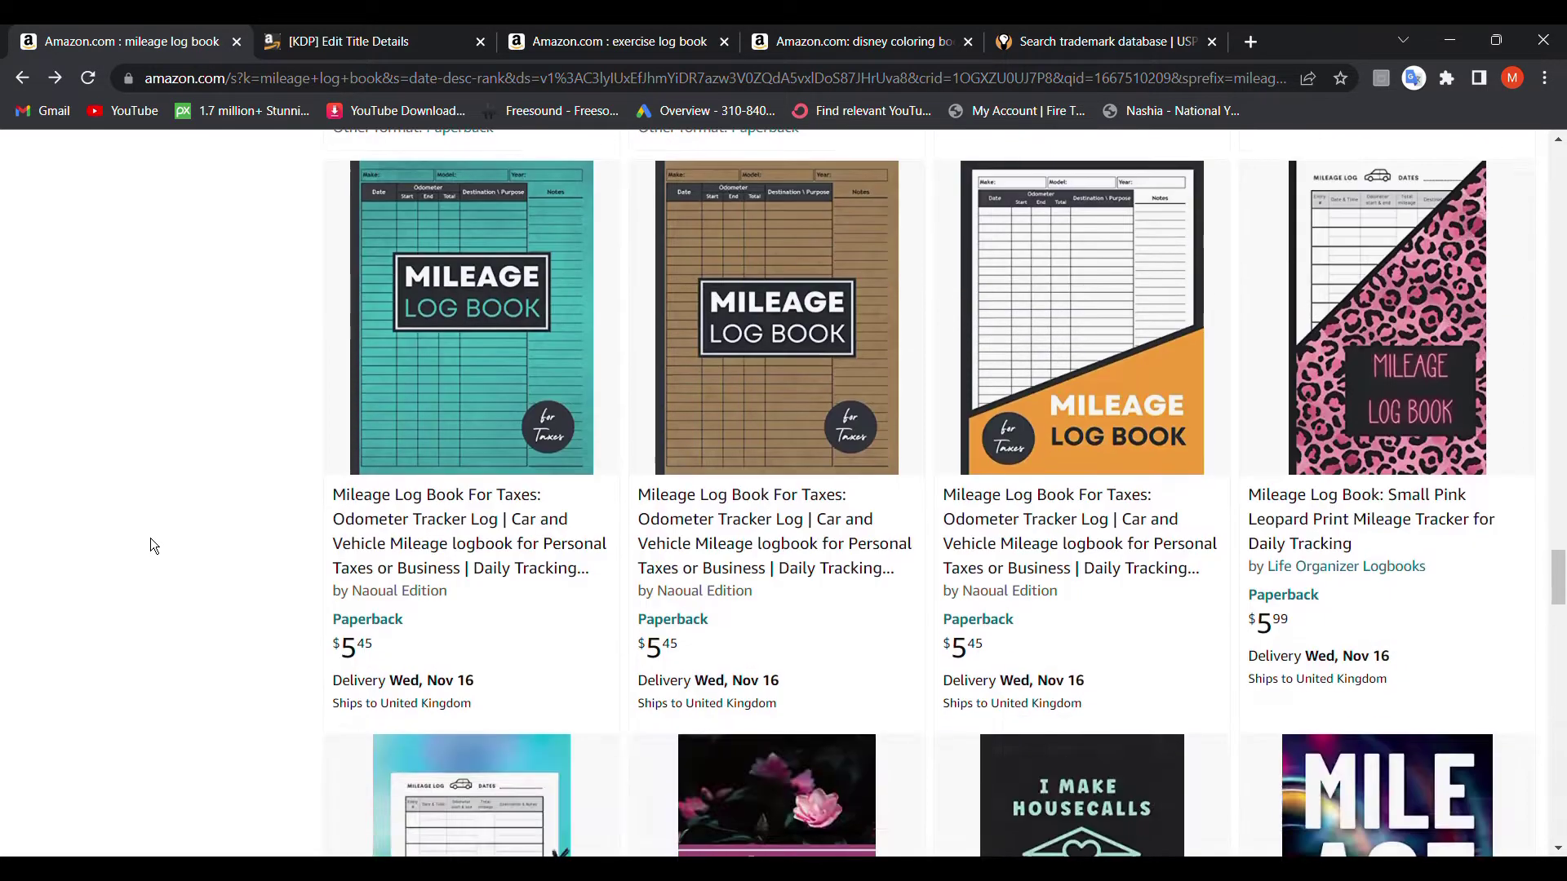
pyautogui.scroll(2, 151, 538)
pyautogui.scroll(5, 9, 479)
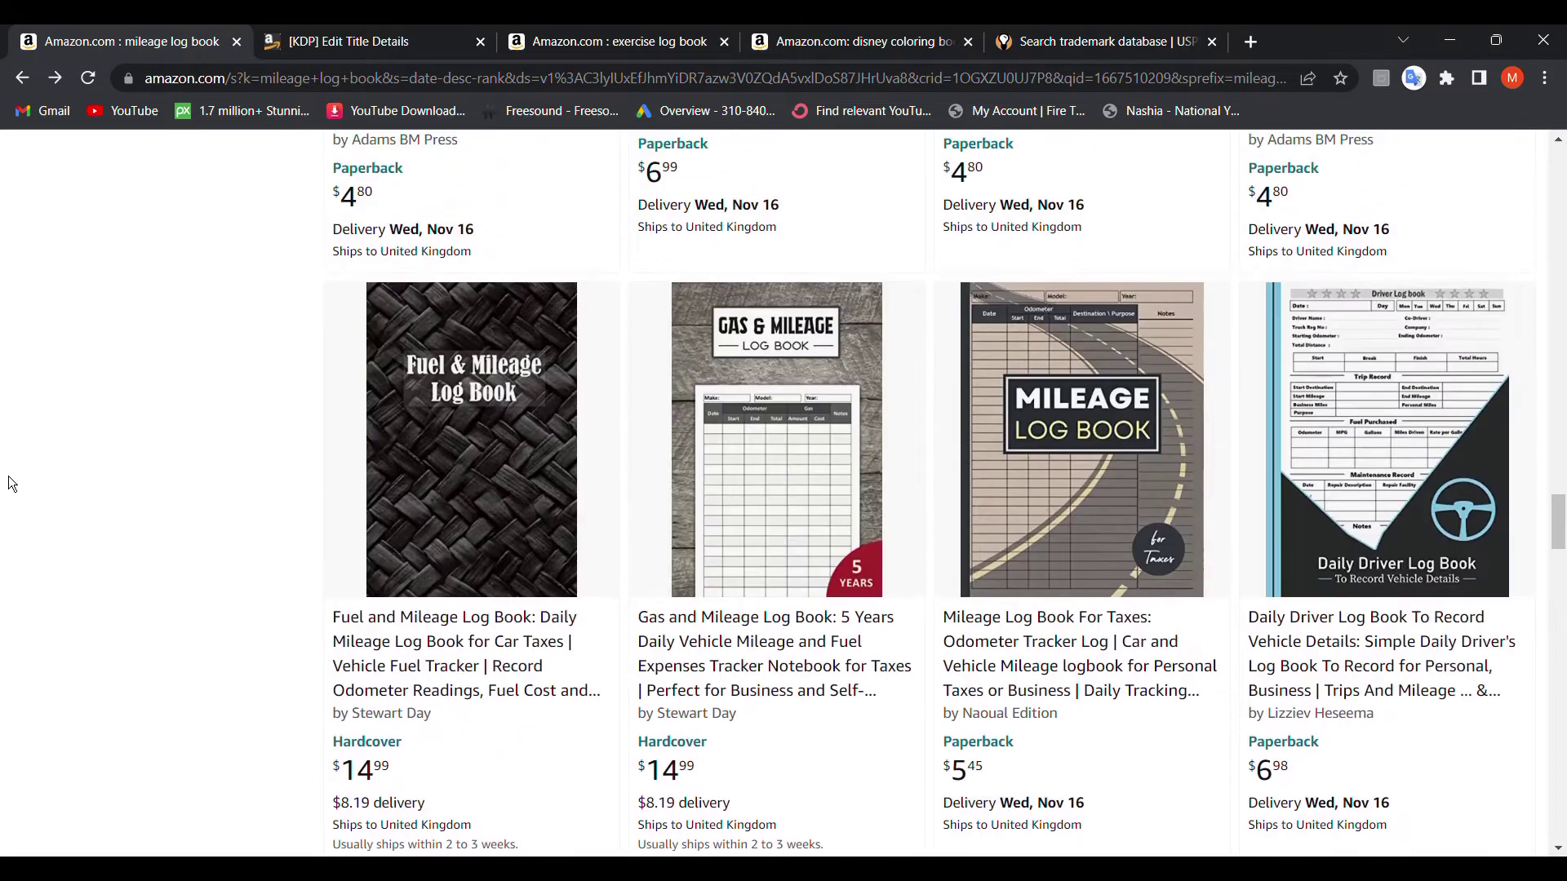
pyautogui.scroll(5, 9, 478)
pyautogui.scroll(-6, 9, 479)
pyautogui.scroll(-2, 9, 478)
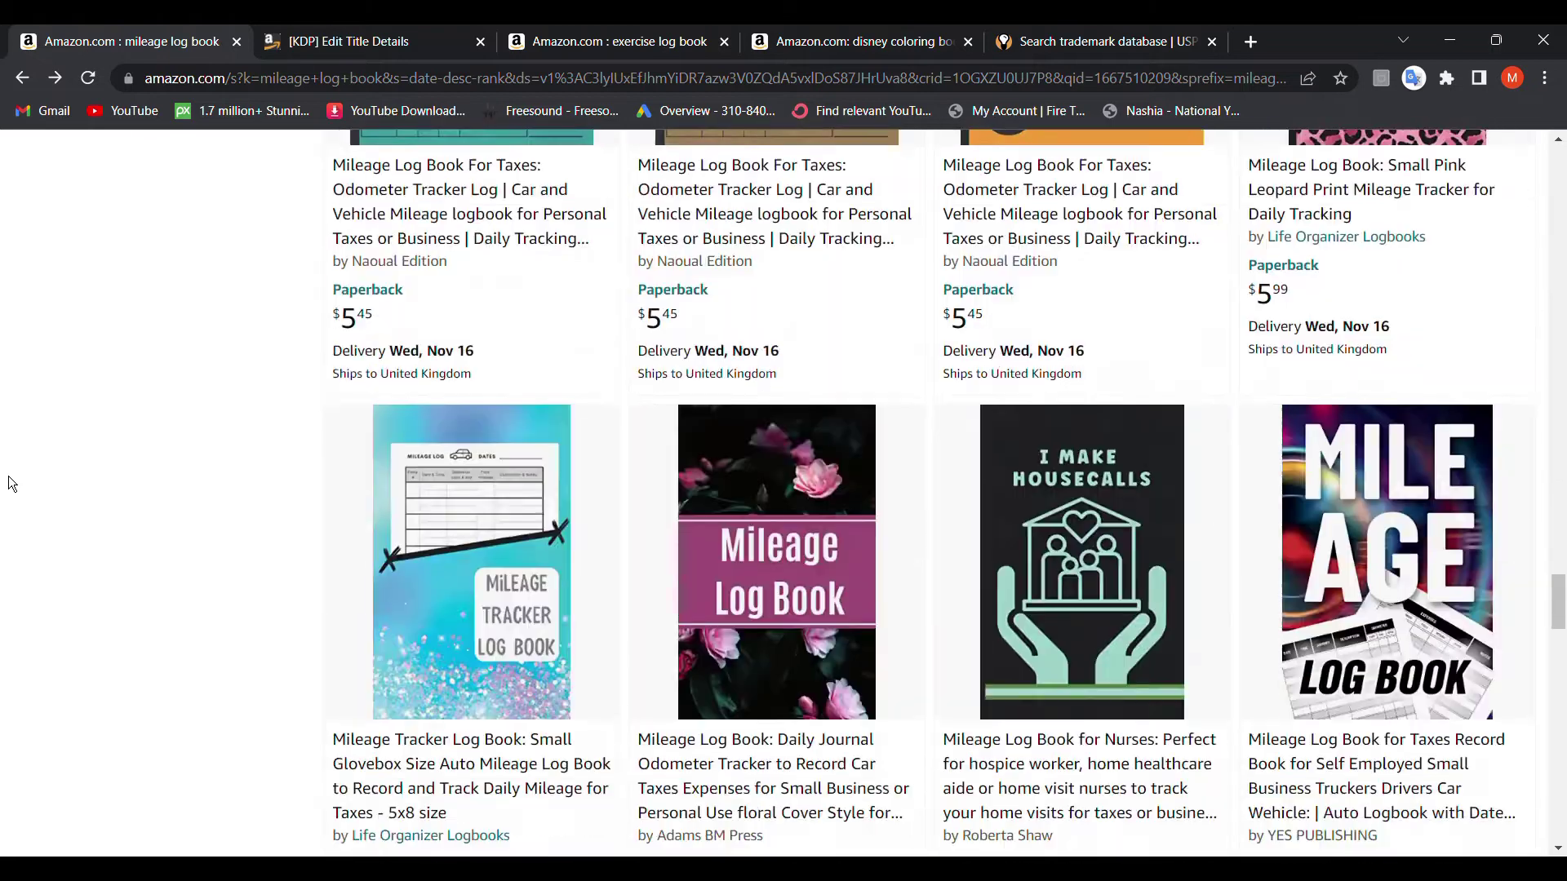
pyautogui.scroll(-1, 9, 478)
pyautogui.scroll(4, 8, 476)
pyautogui.scroll(1, 9, 476)
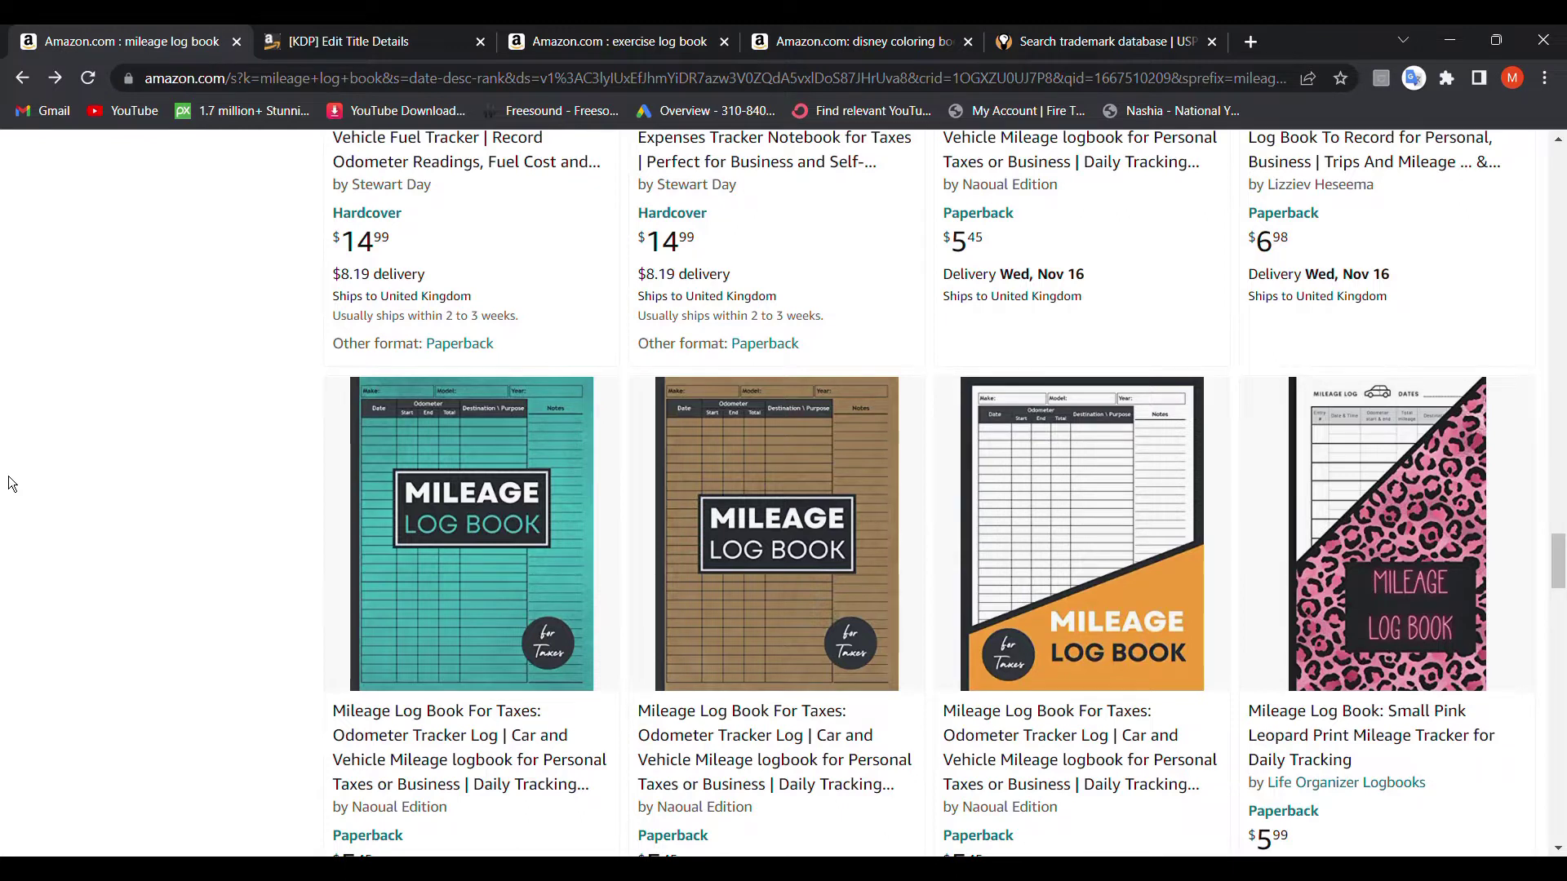
pyautogui.scroll(-3, 9, 479)
pyautogui.scroll(4, 9, 478)
pyautogui.scroll(-2, 8, 478)
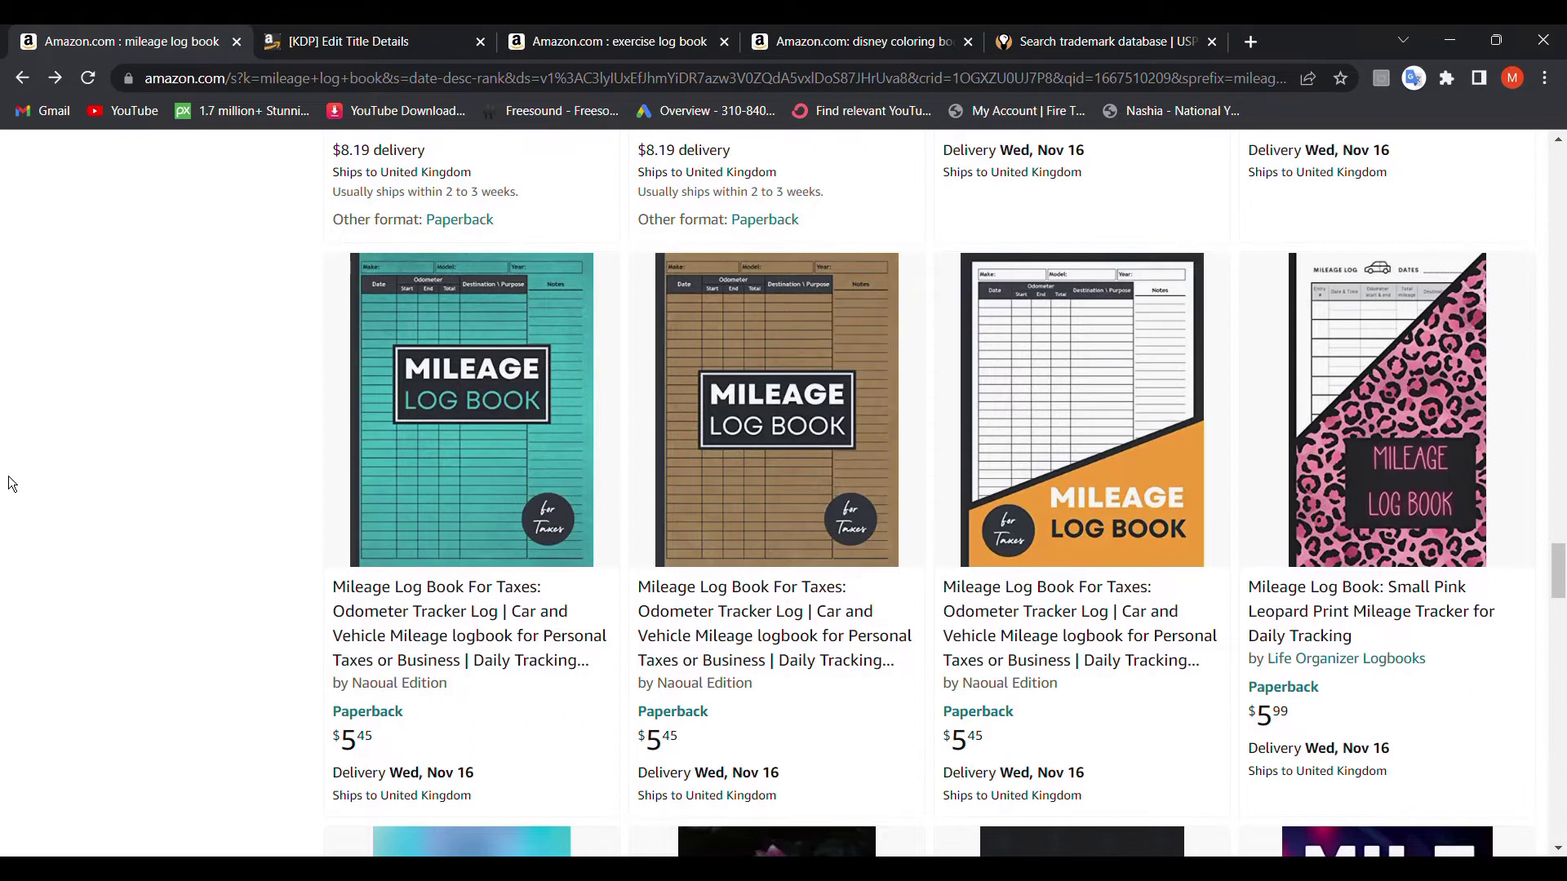
pyautogui.scroll(1, 9, 483)
pyautogui.scroll(-1, 8, 483)
pyautogui.scroll(2, 9, 484)
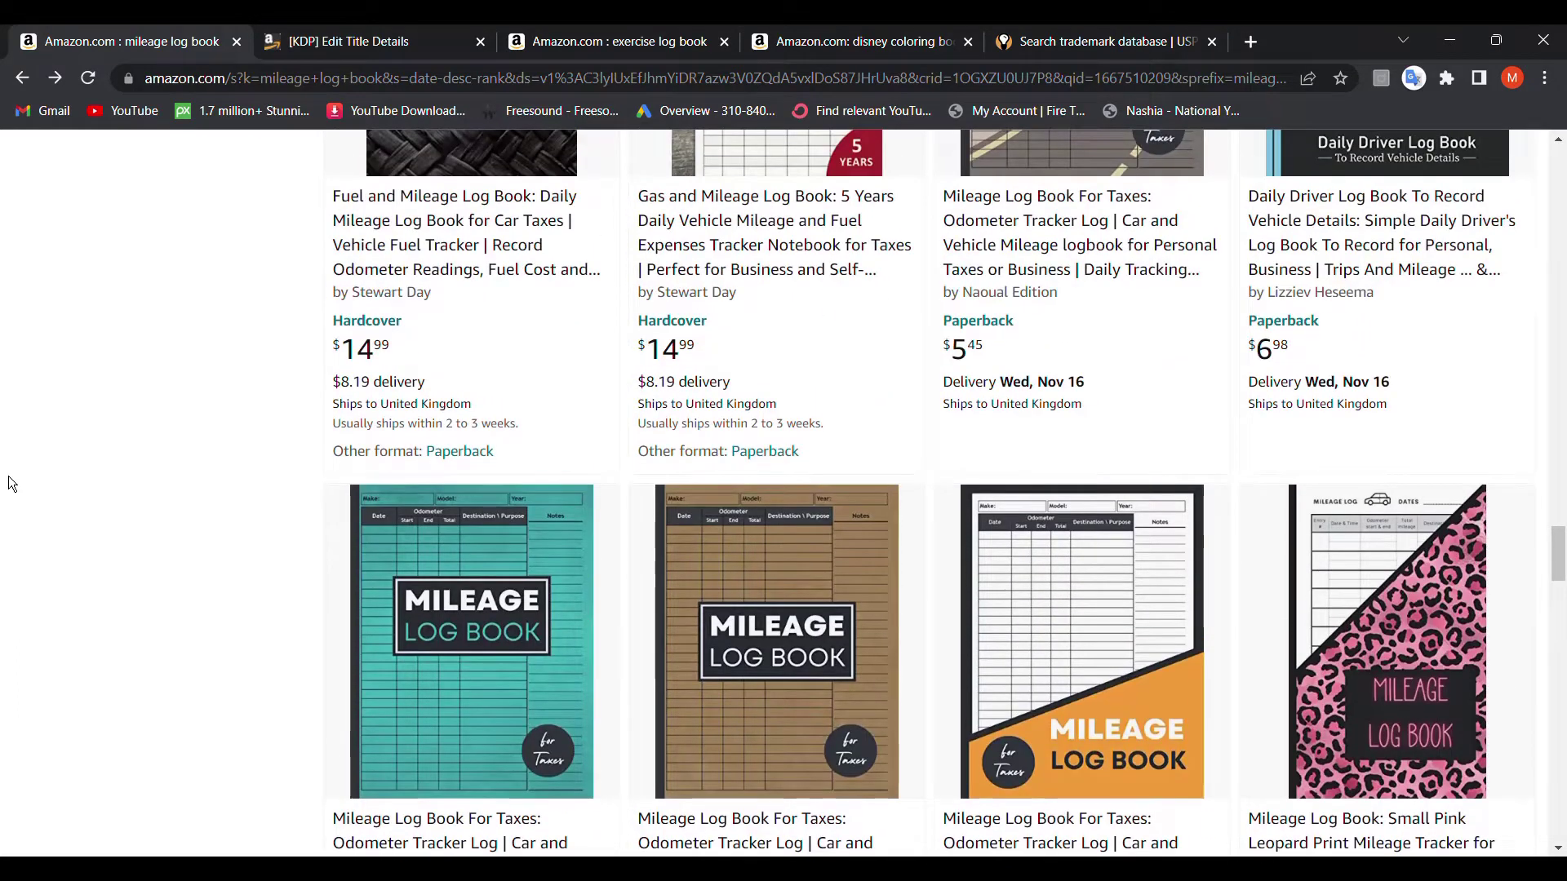
pyautogui.scroll(3, 9, 484)
pyautogui.scroll(4, 9, 483)
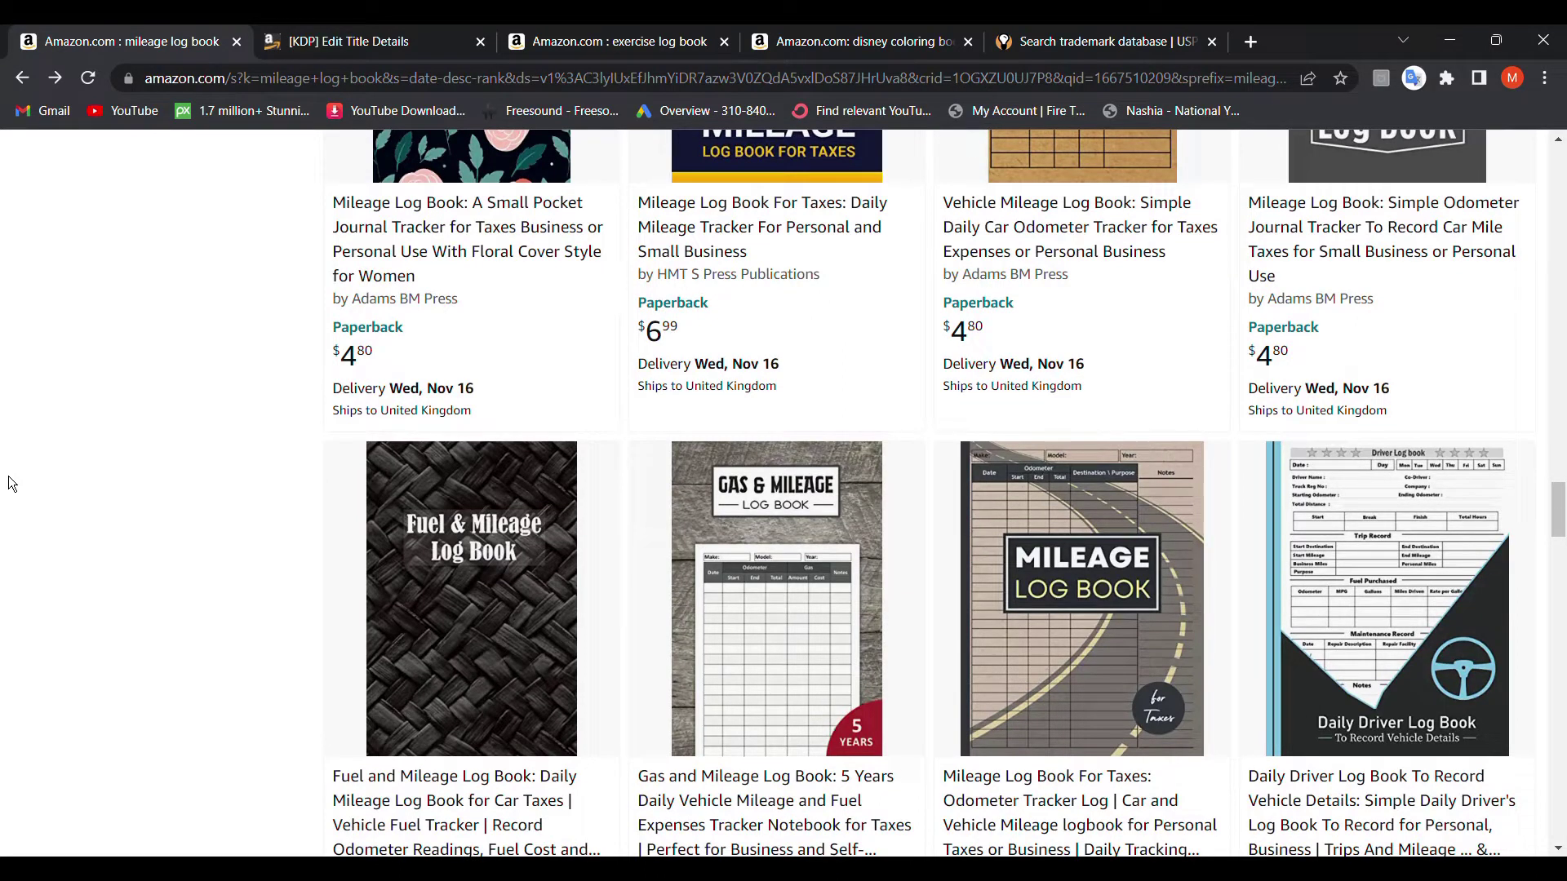
pyautogui.scroll(4, 9, 484)
pyautogui.scroll(3, 9, 484)
pyautogui.scroll(1, 8, 483)
pyautogui.scroll(5, 8, 484)
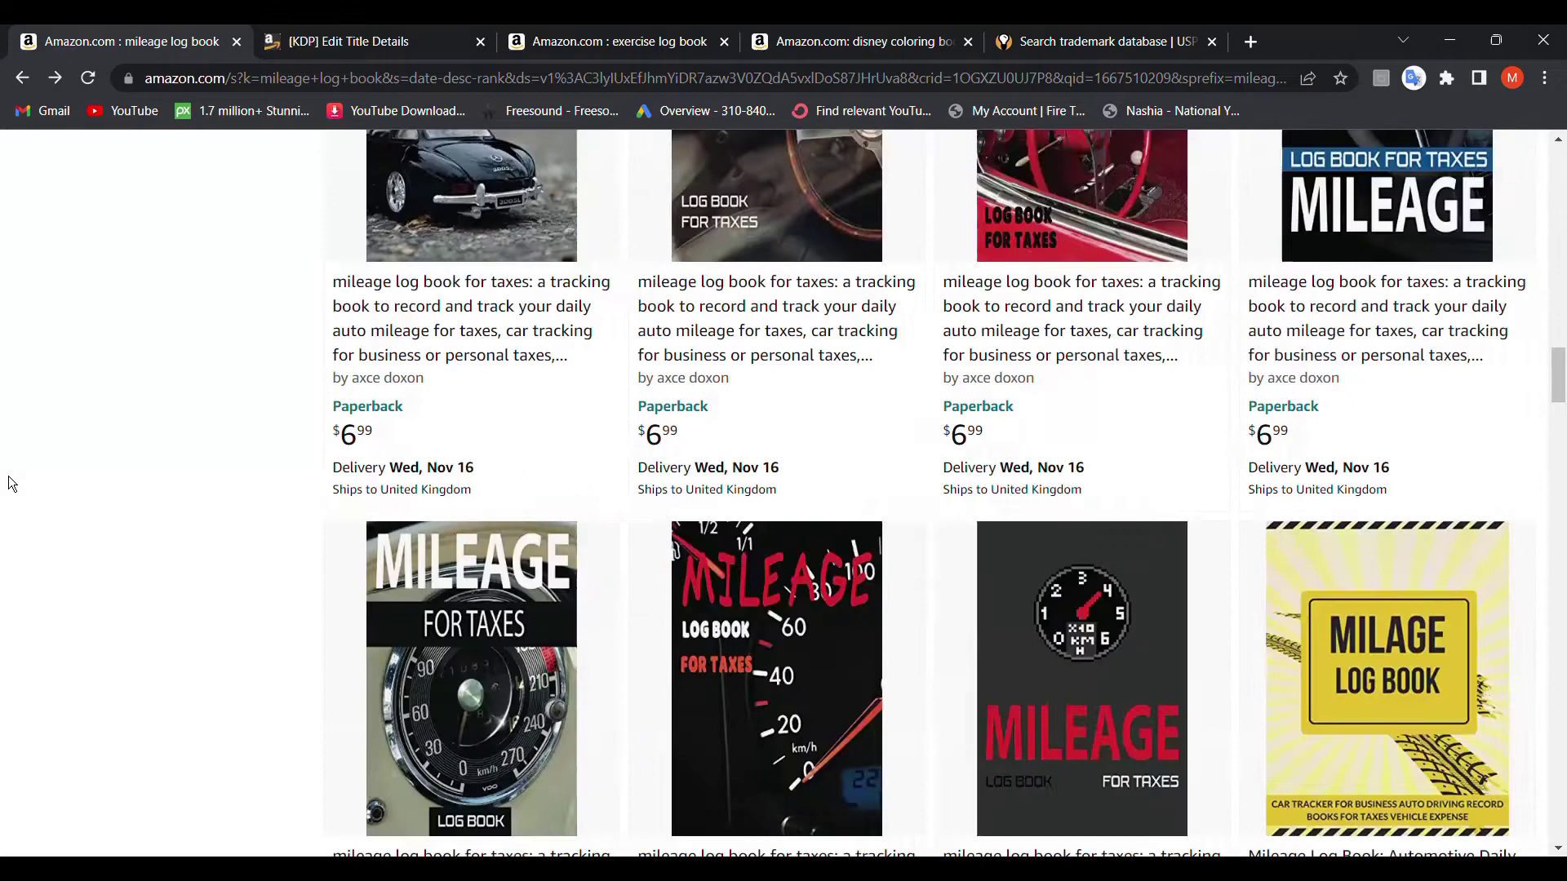
pyautogui.scroll(-2, 8, 484)
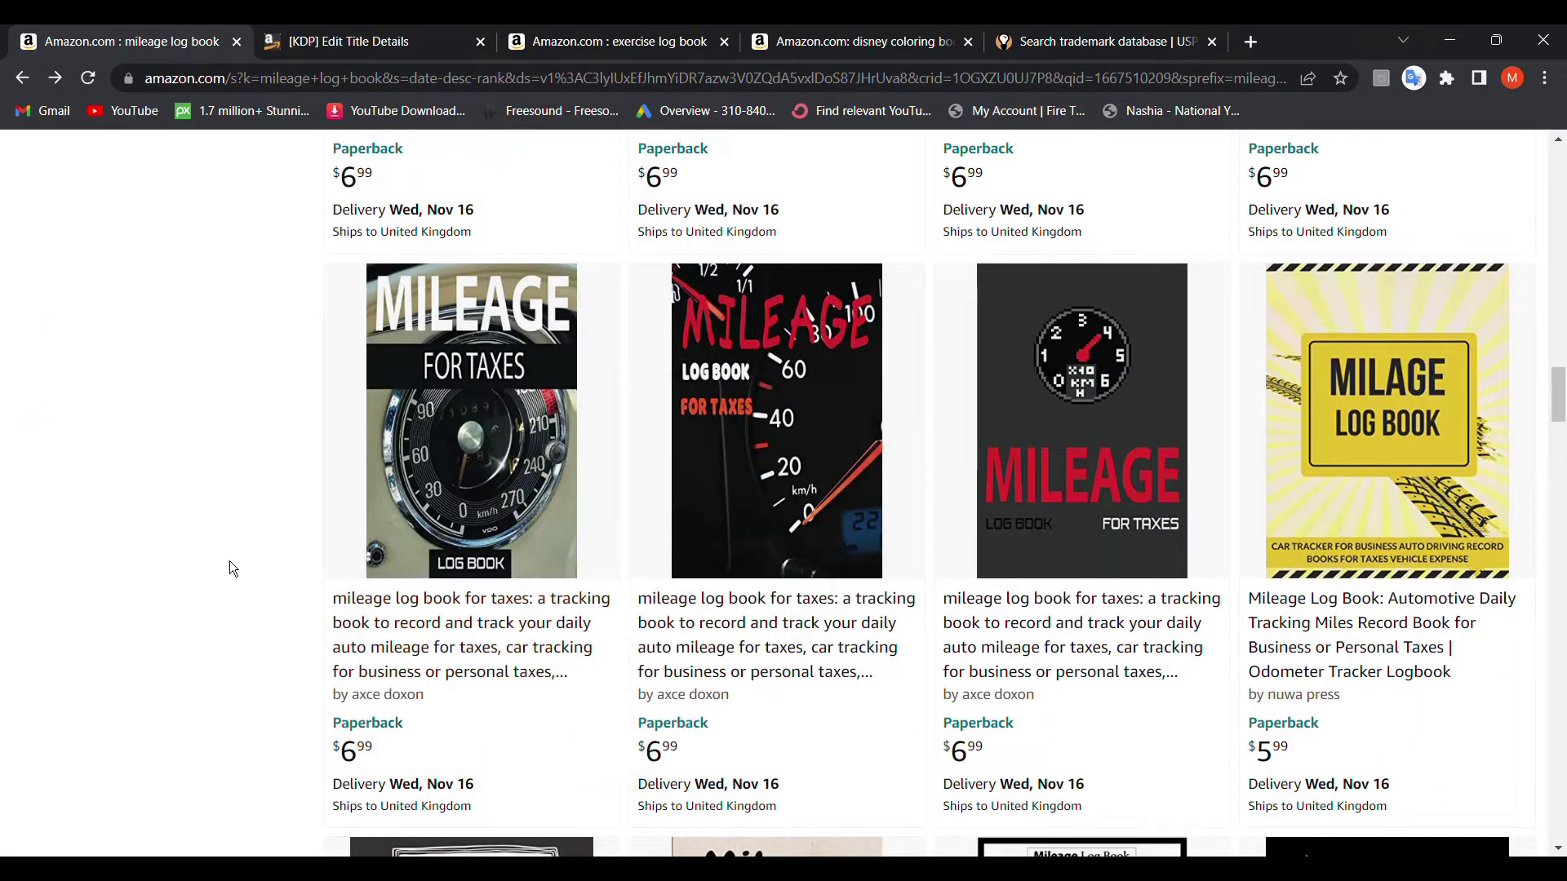
pyautogui.scroll(-3, 224, 559)
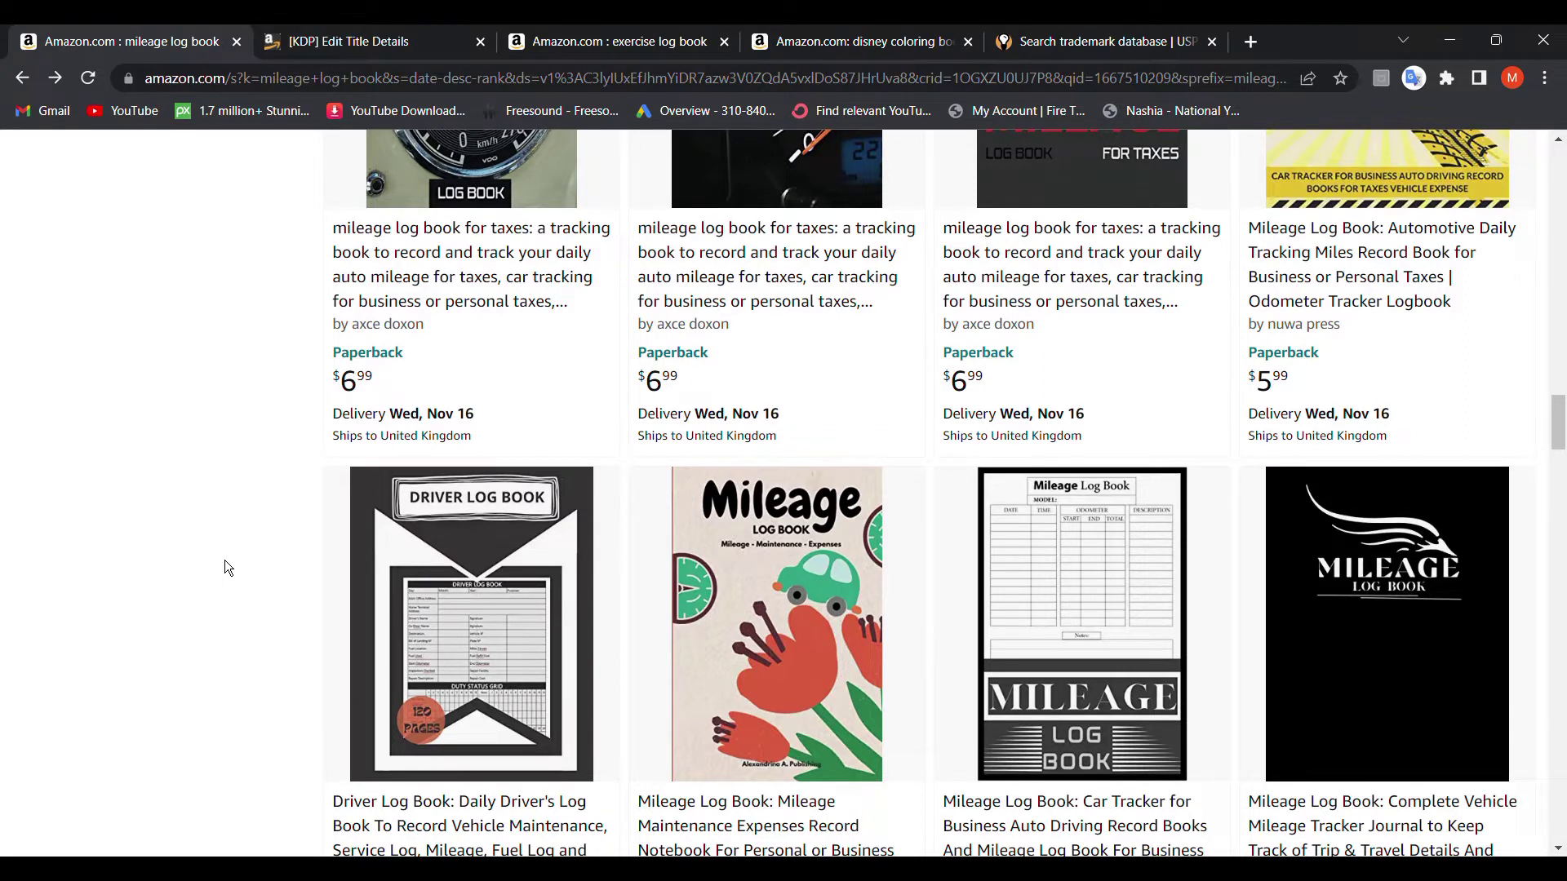
pyautogui.scroll(-3, 224, 561)
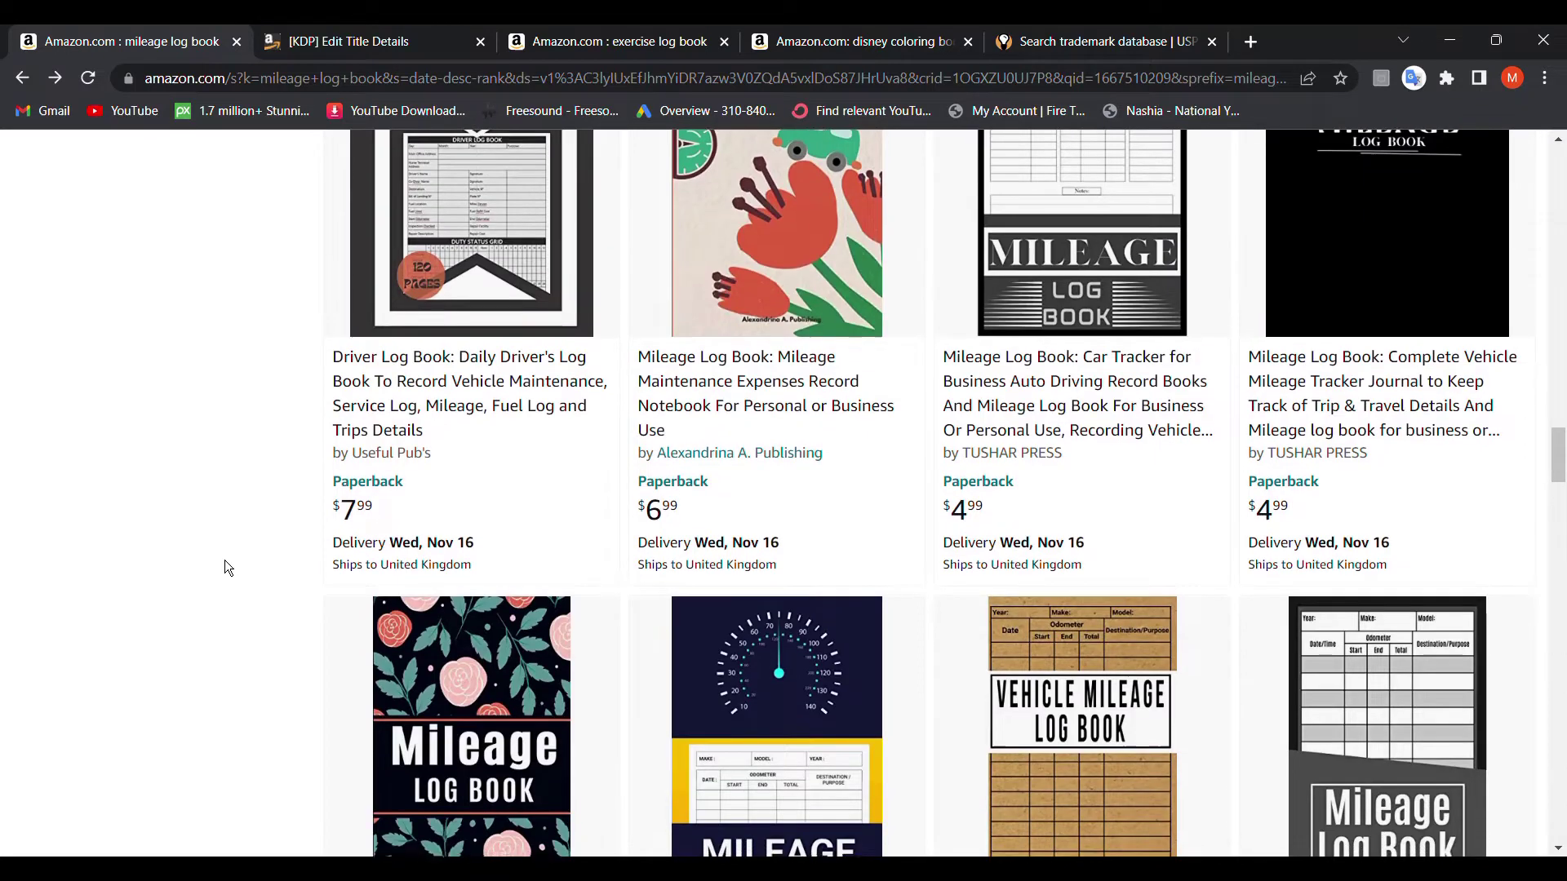
pyautogui.scroll(-3, 223, 560)
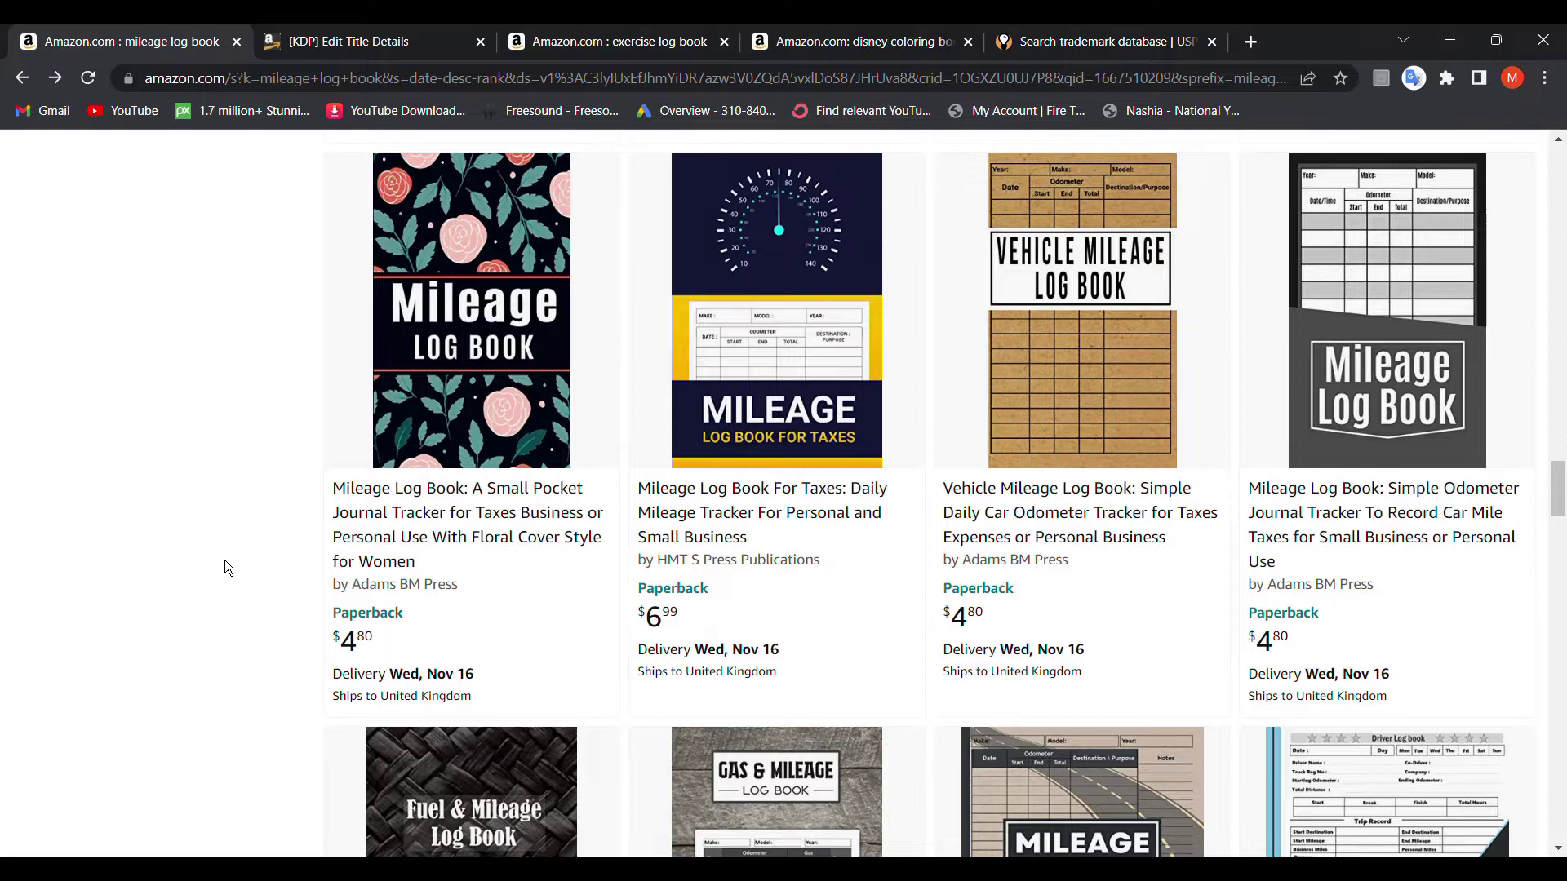
pyautogui.scroll(-2, 223, 568)
pyautogui.scroll(-1, 225, 567)
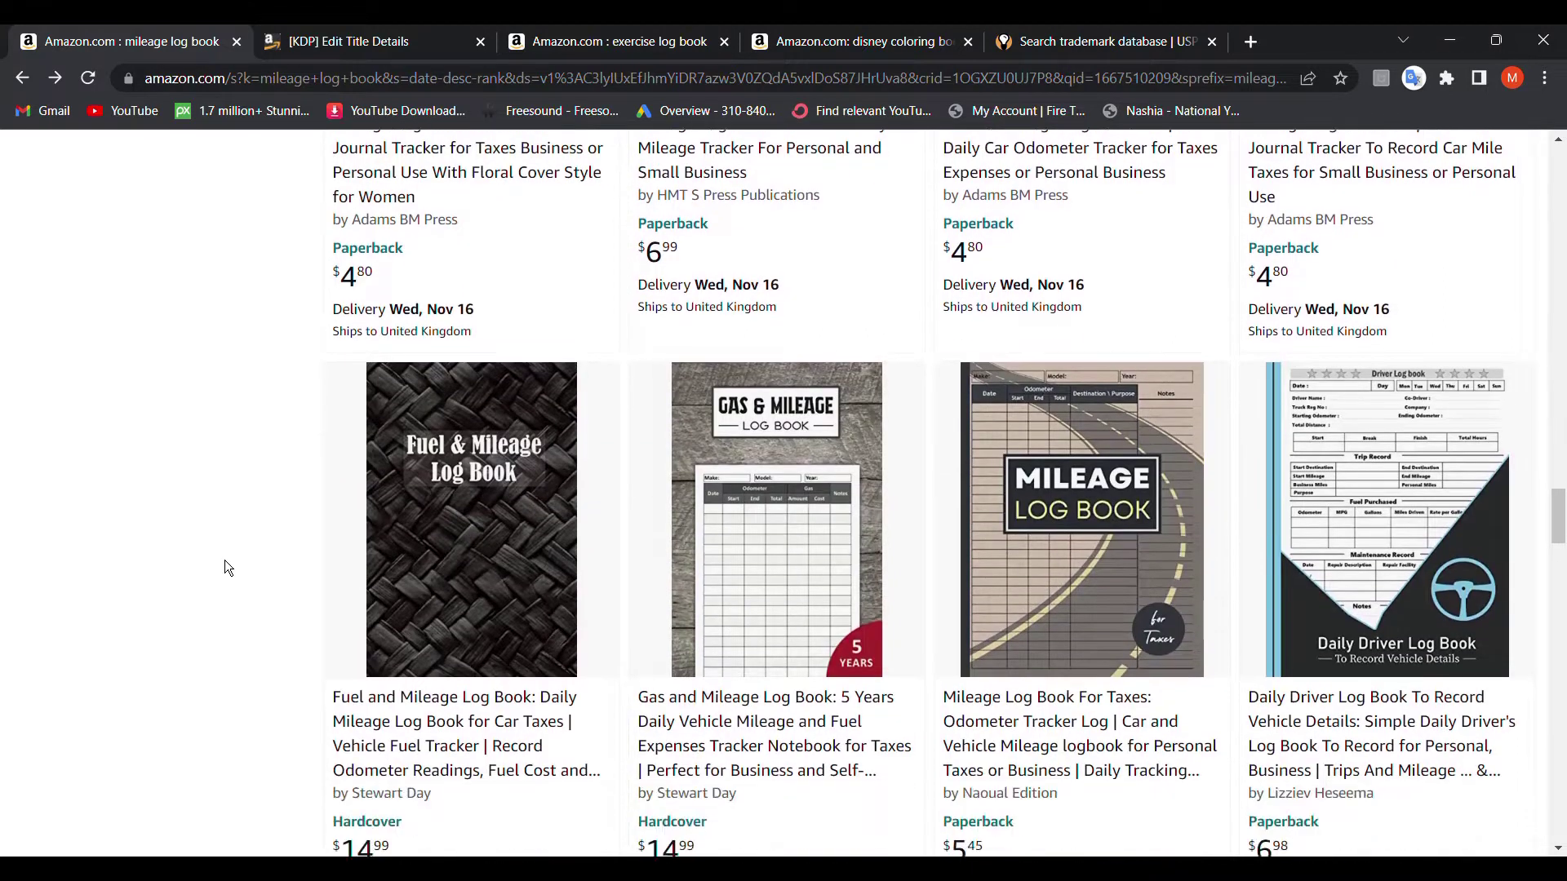
pyautogui.scroll(-2, 224, 566)
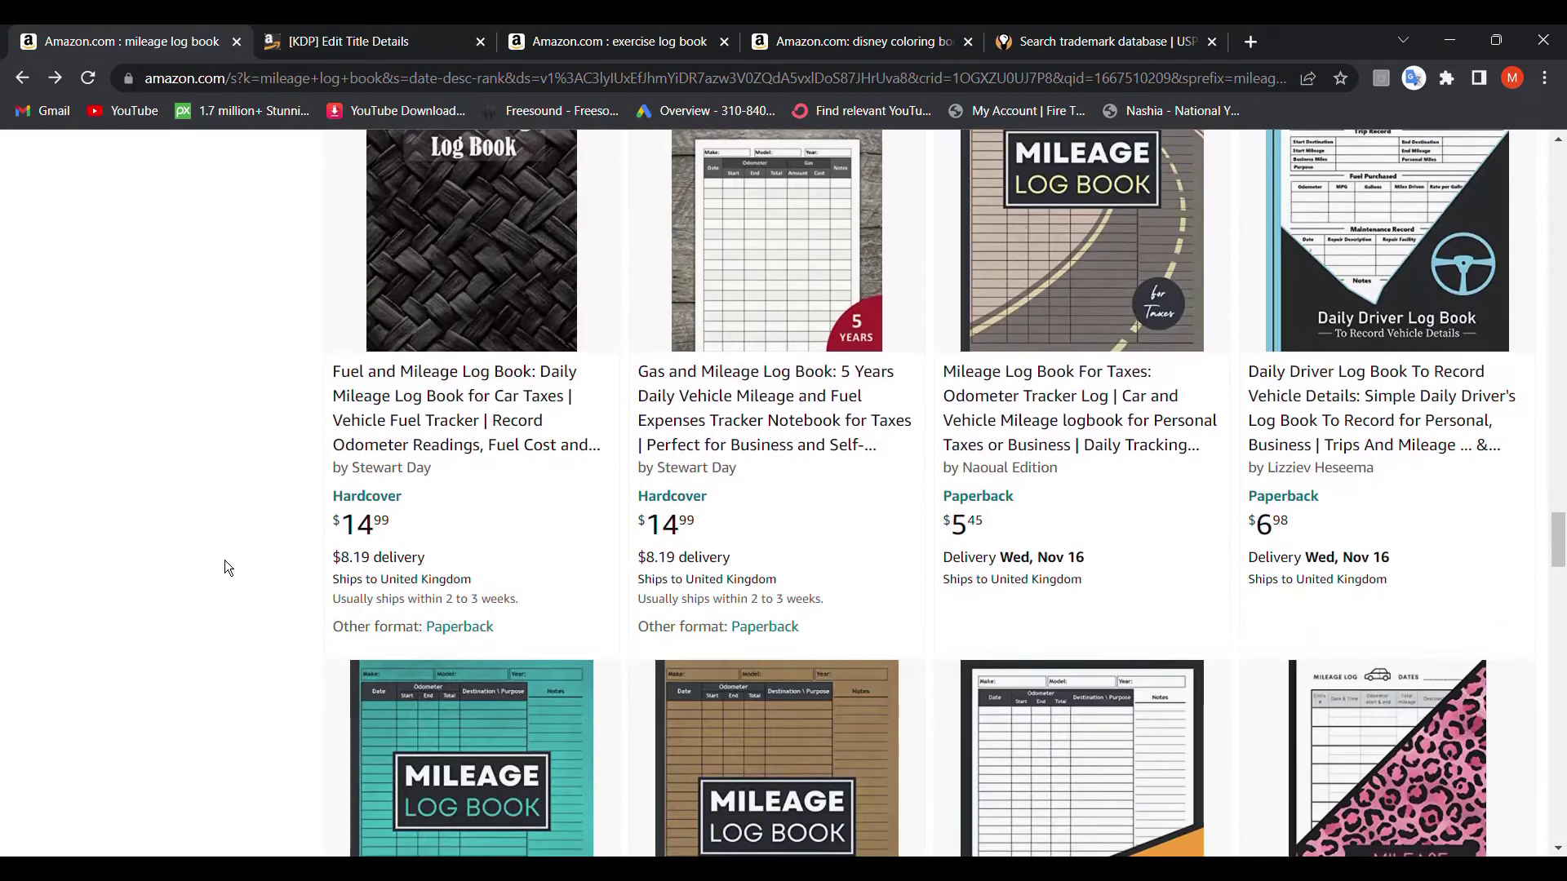
pyautogui.scroll(-4, 224, 567)
pyautogui.scroll(5, 224, 567)
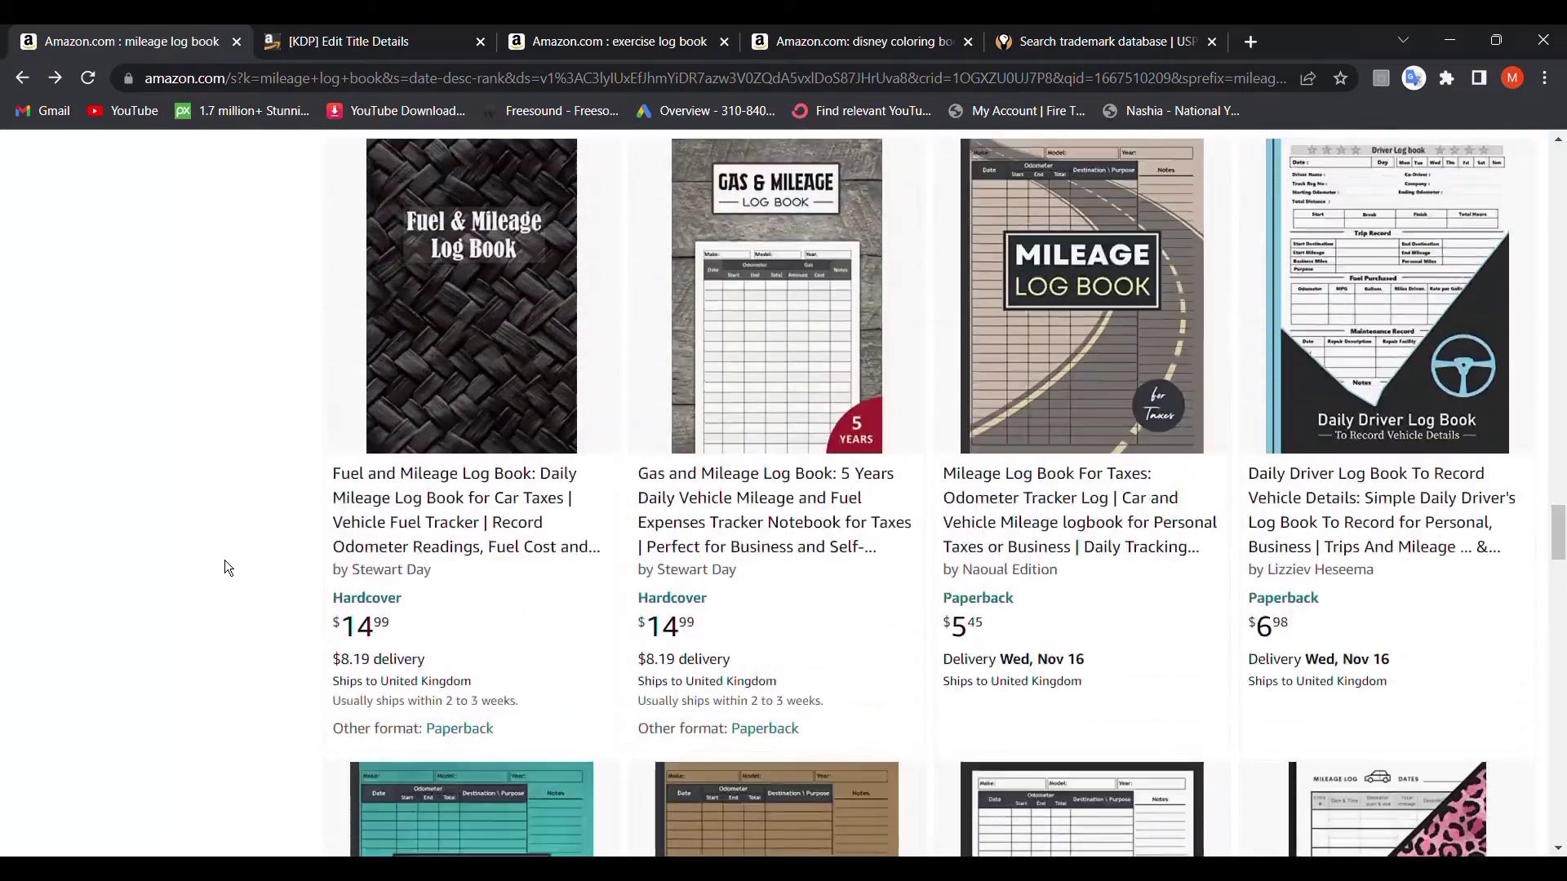
pyautogui.scroll(5, 225, 566)
pyautogui.scroll(5, 224, 567)
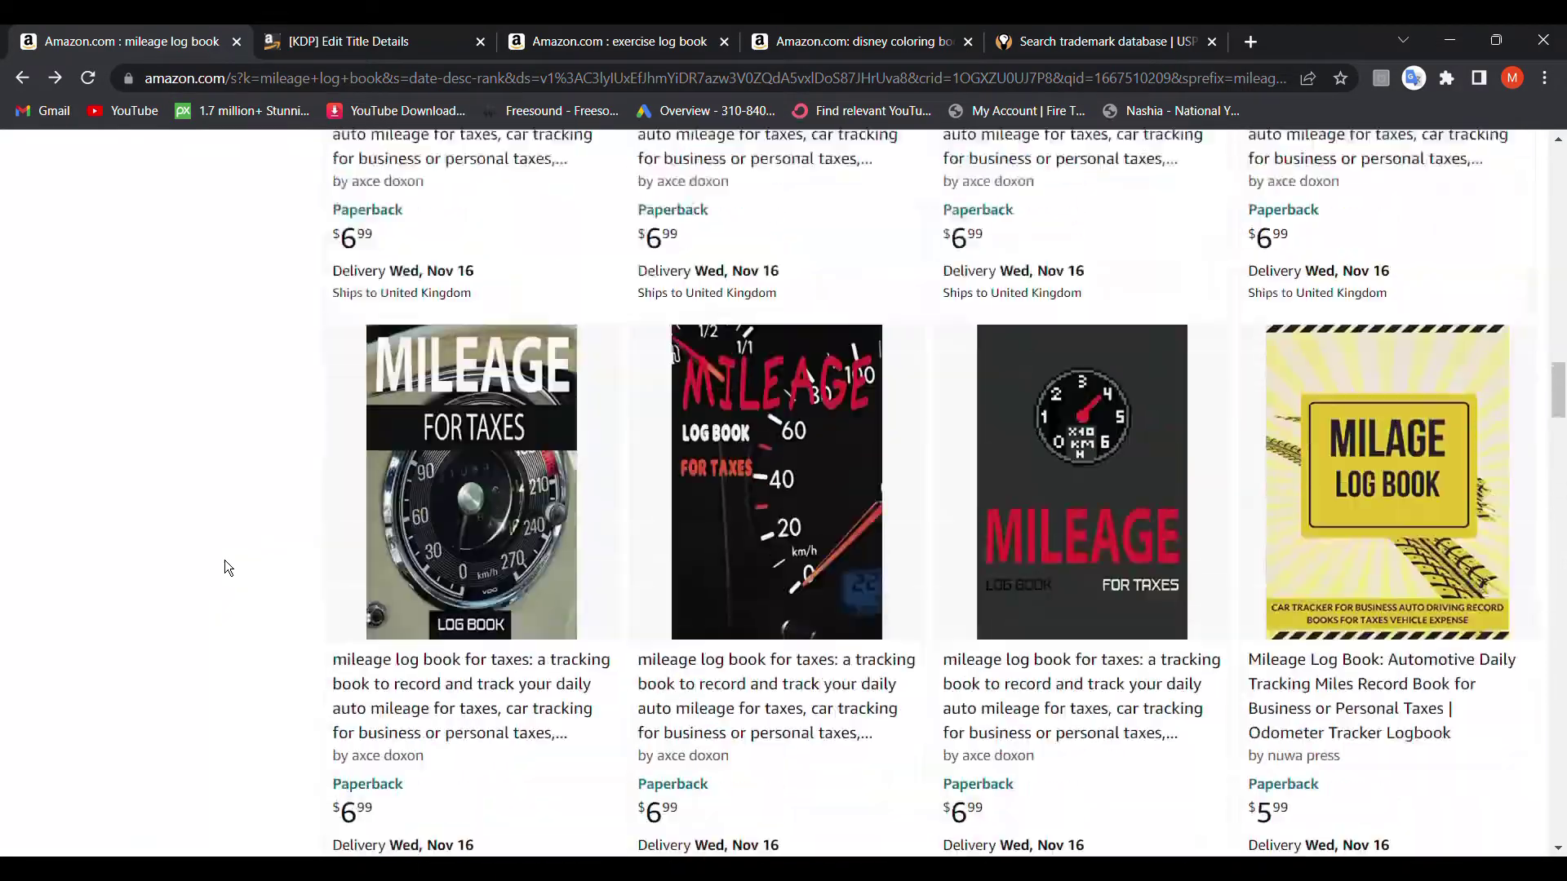
pyautogui.scroll(3, 224, 566)
pyautogui.scroll(1, 224, 566)
pyautogui.scroll(3, 224, 566)
pyautogui.scroll(5, 224, 560)
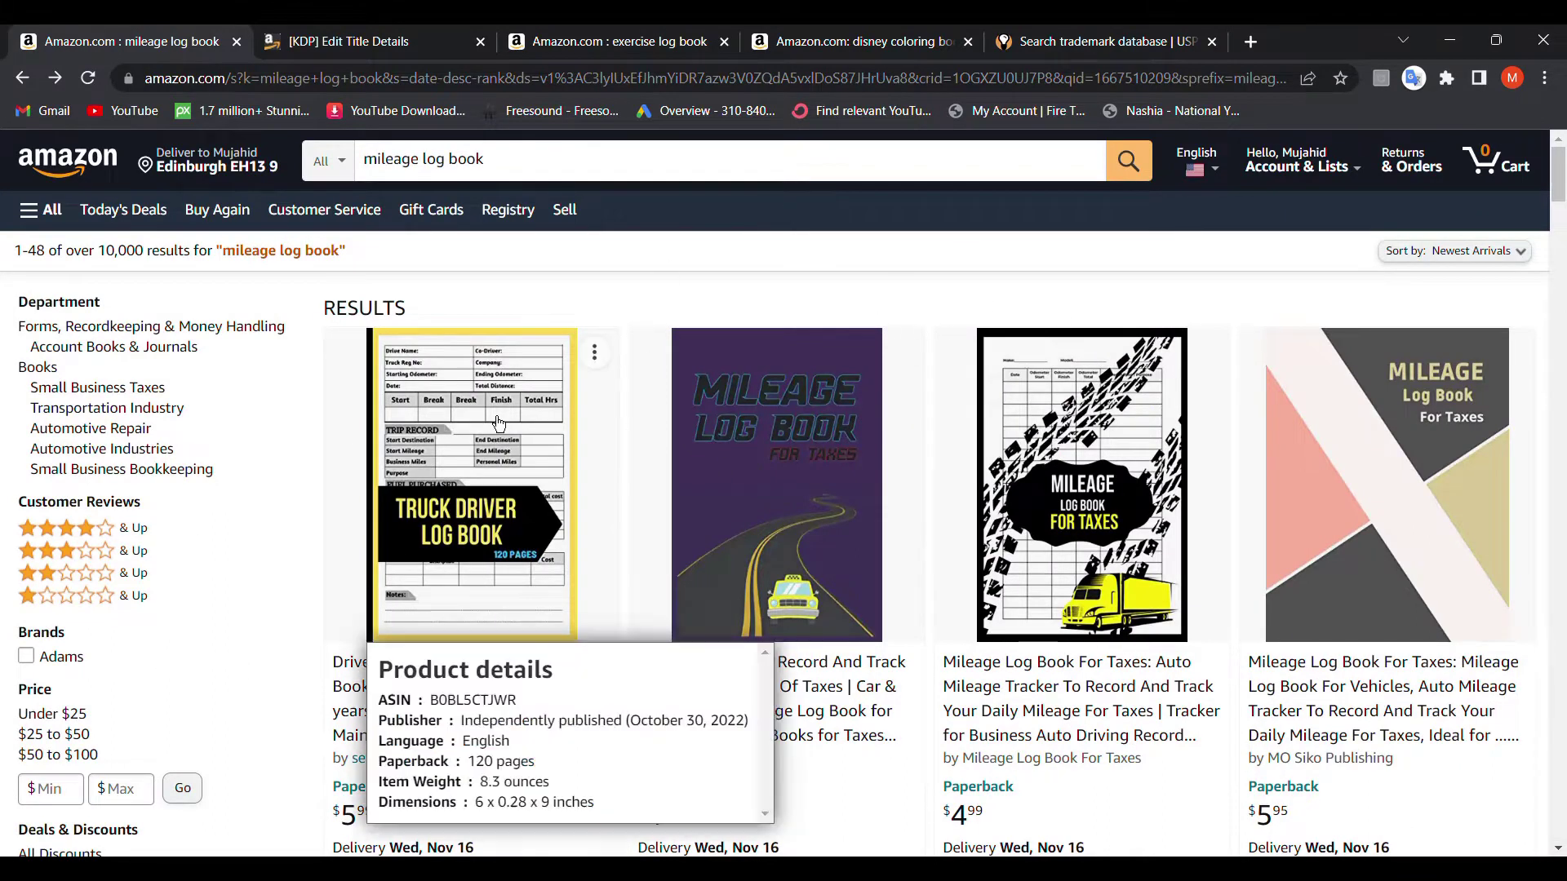
pyautogui.scroll(-10, 229, 481)
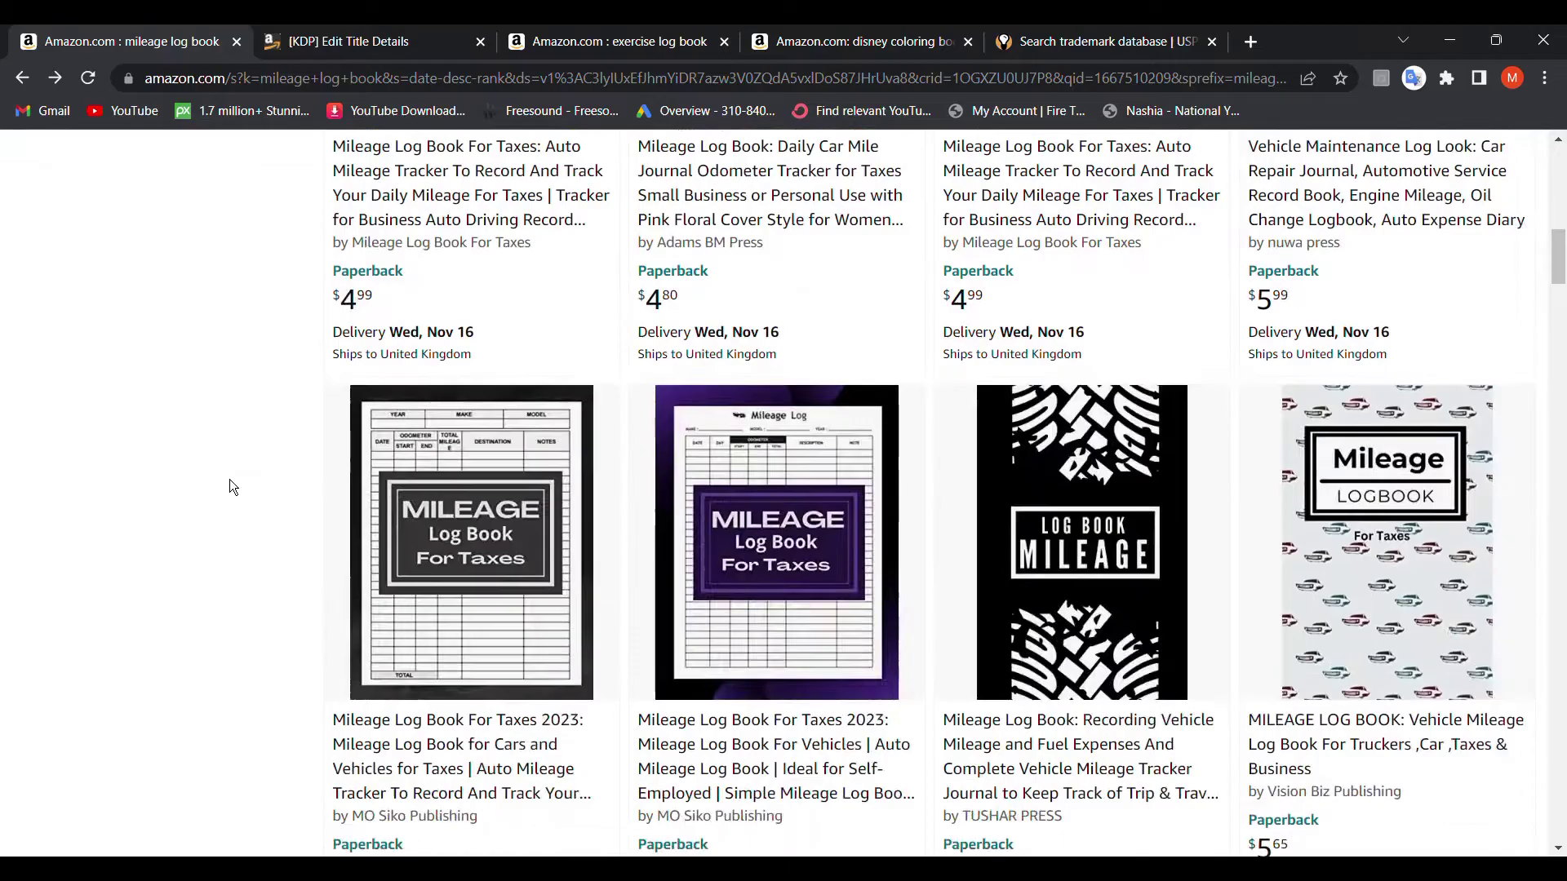
pyautogui.scroll(4, 230, 480)
pyautogui.scroll(6, 229, 483)
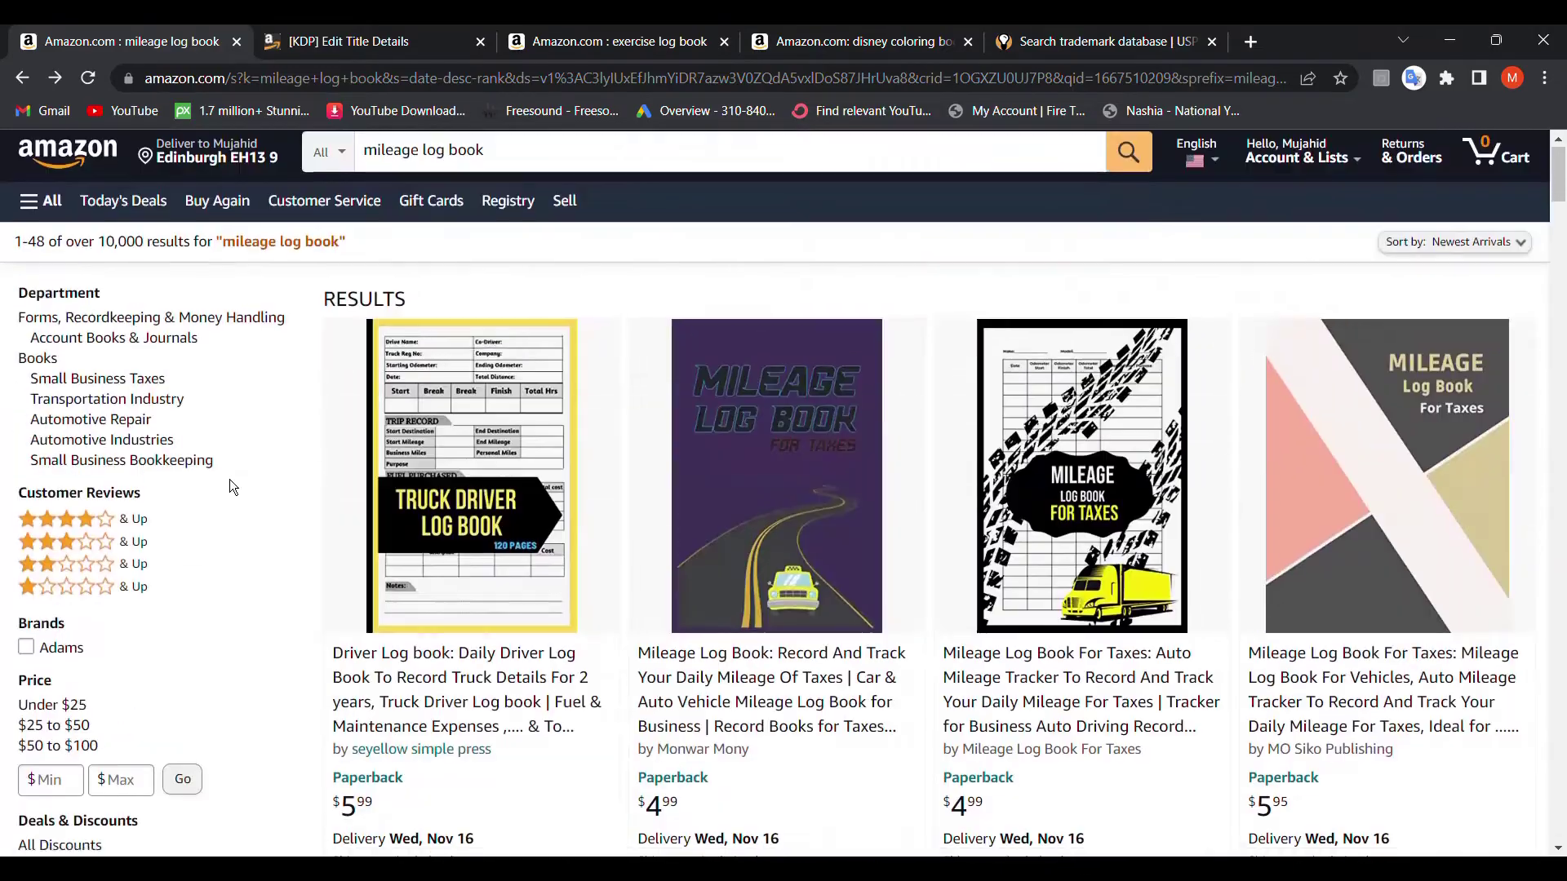
pyautogui.scroll(-10, 229, 484)
pyautogui.scroll(-5, 228, 486)
pyautogui.scroll(-3, 229, 486)
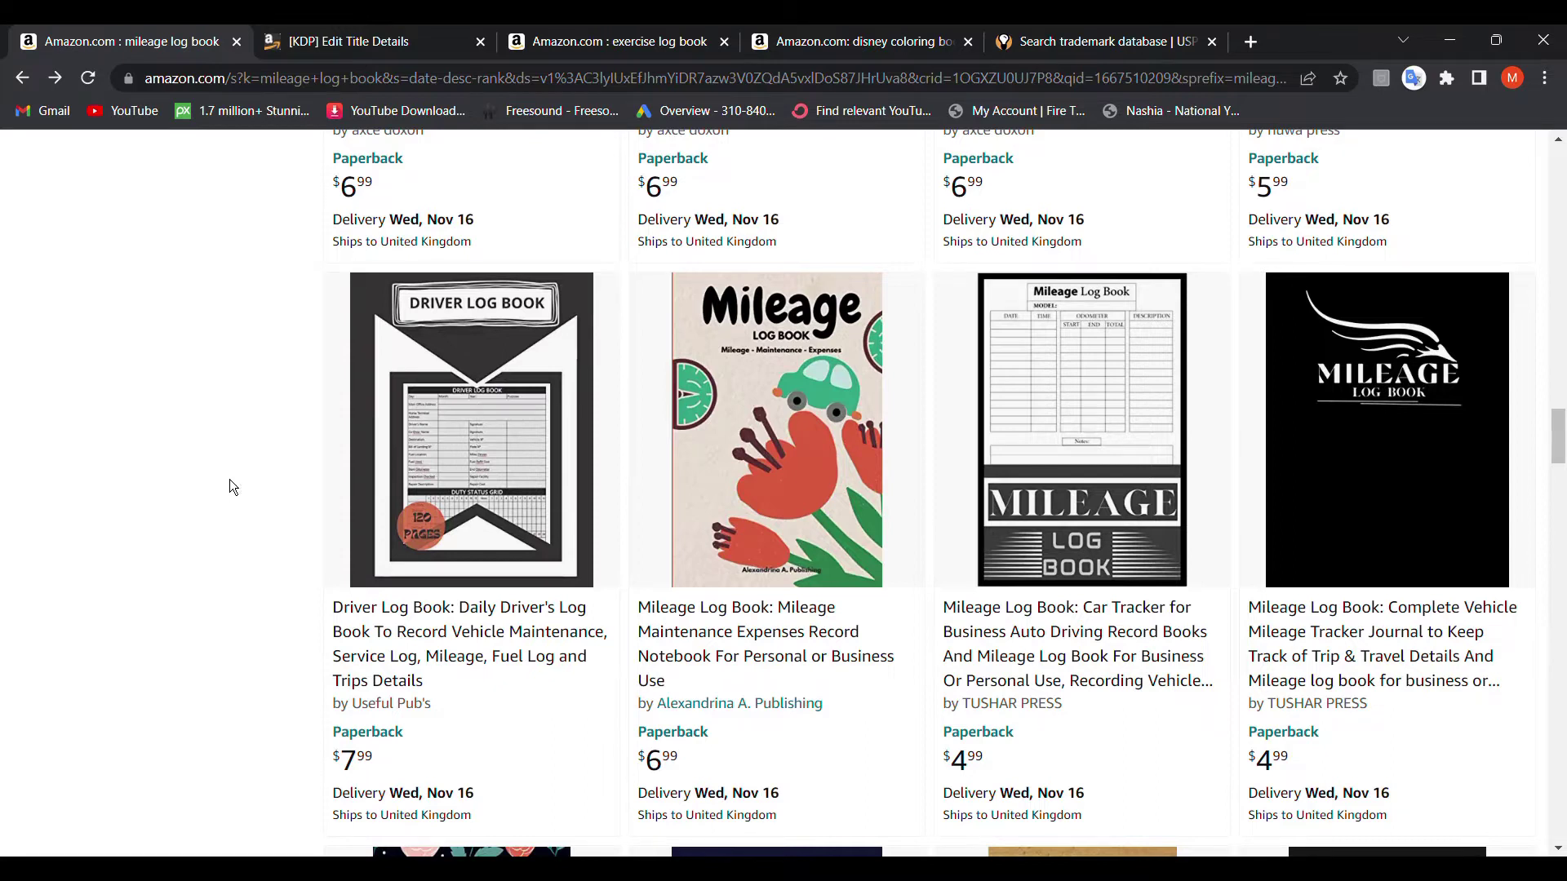
pyautogui.scroll(-3, 229, 485)
pyautogui.scroll(2, 229, 486)
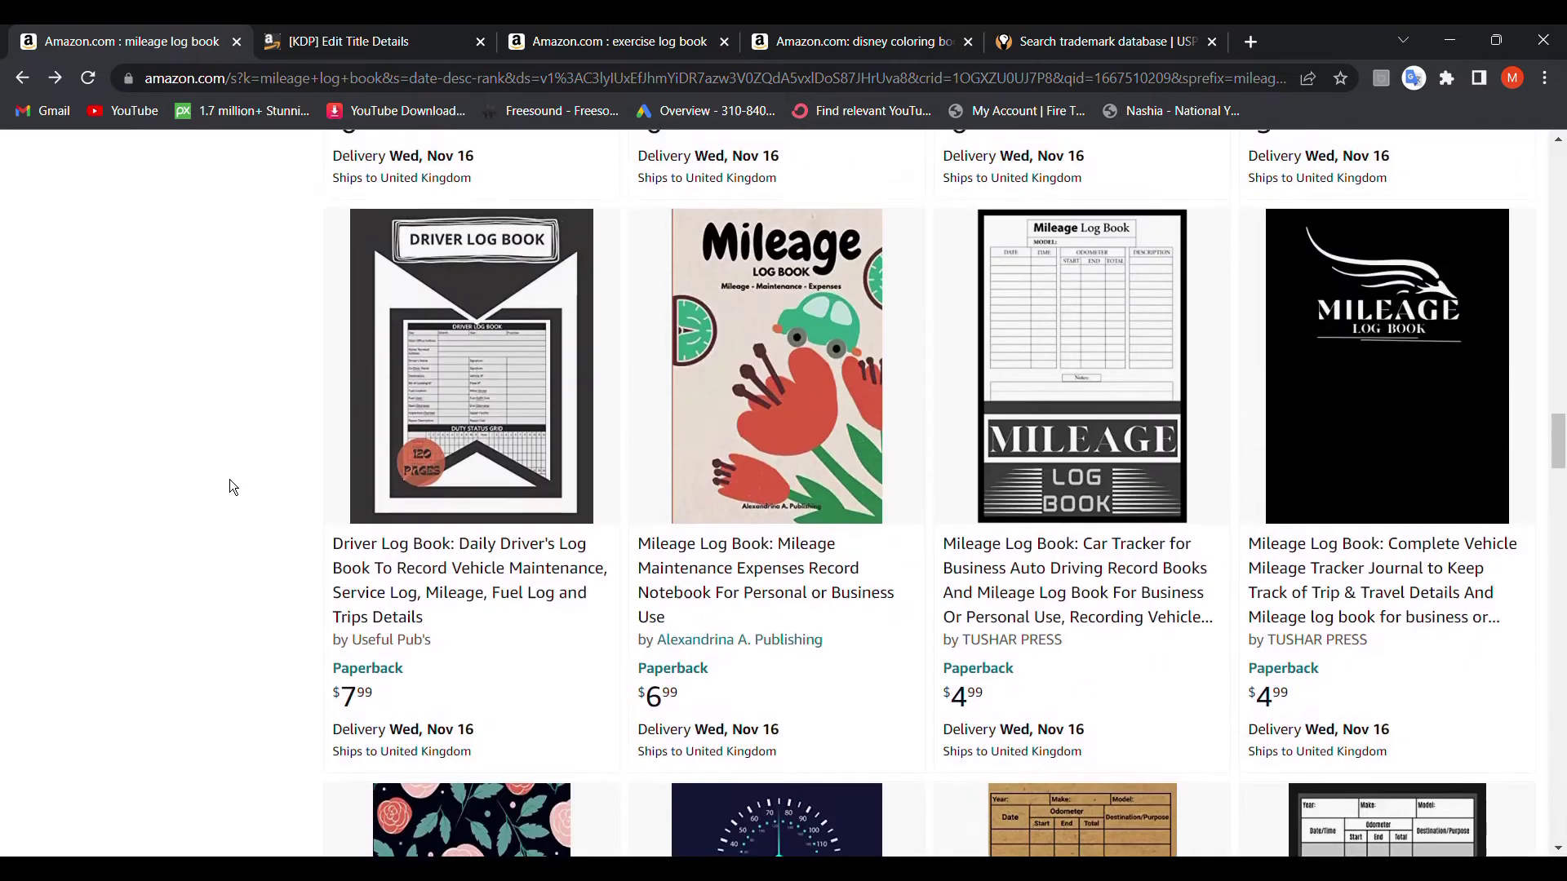
pyautogui.scroll(-3, 229, 486)
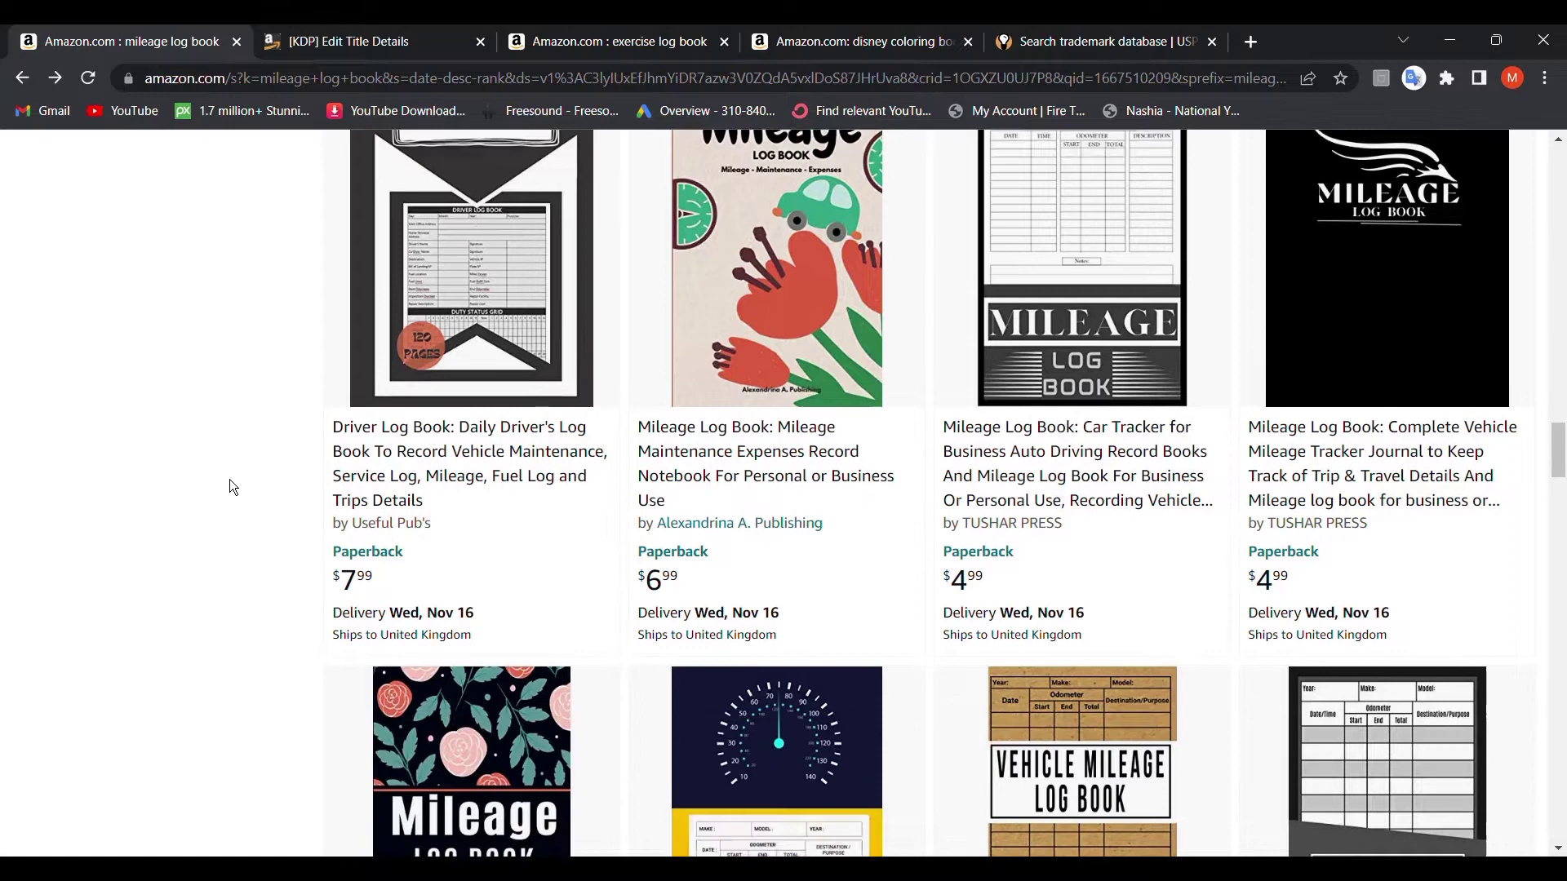
pyautogui.scroll(8, 229, 486)
pyautogui.scroll(5, 230, 486)
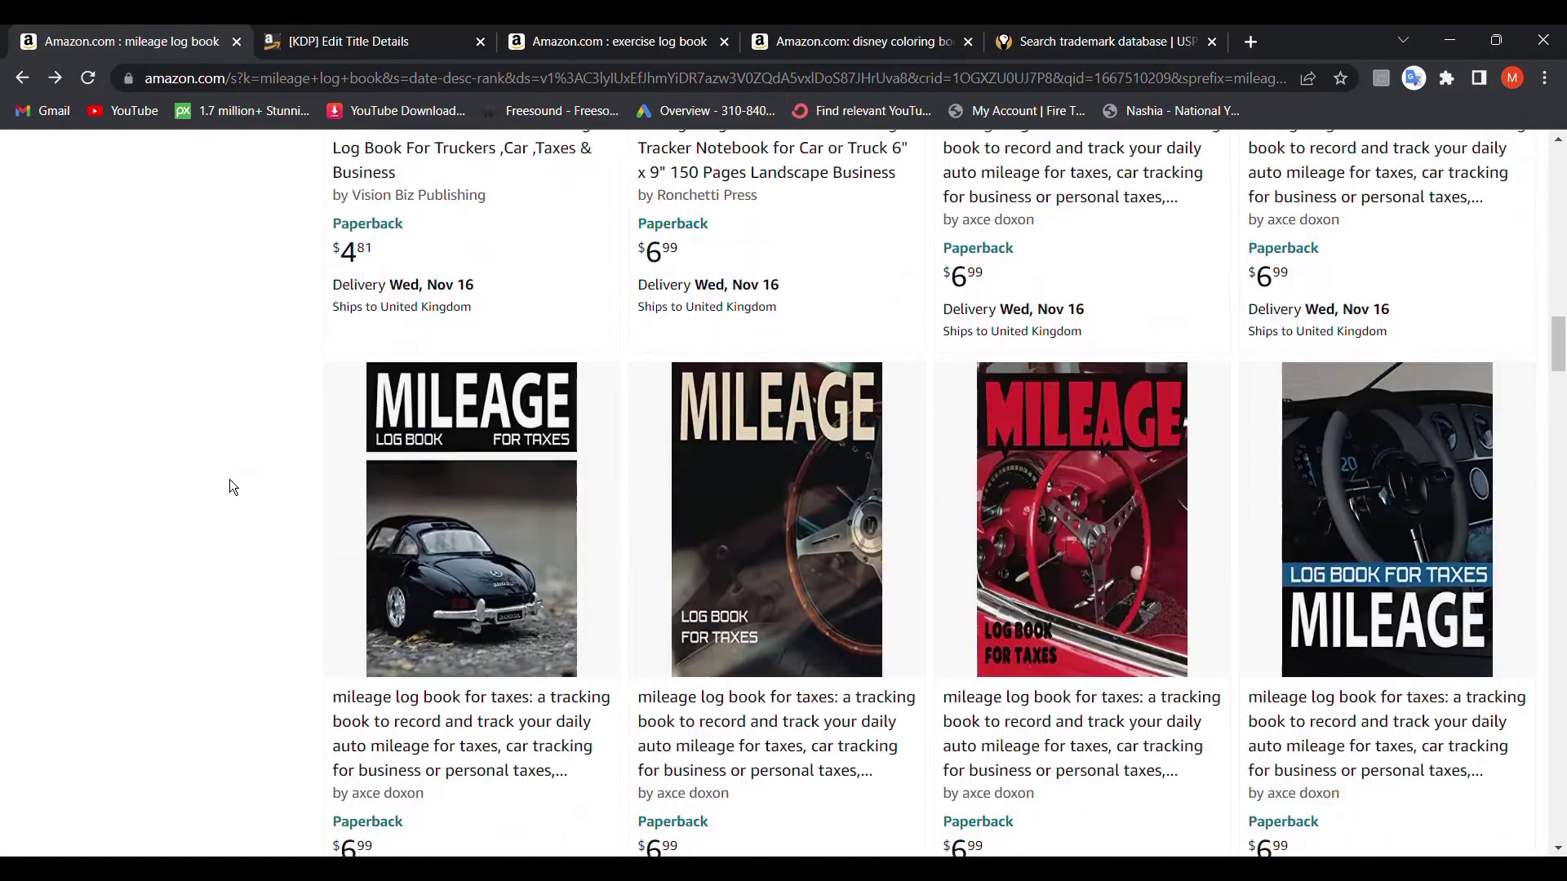
pyautogui.scroll(5, 229, 486)
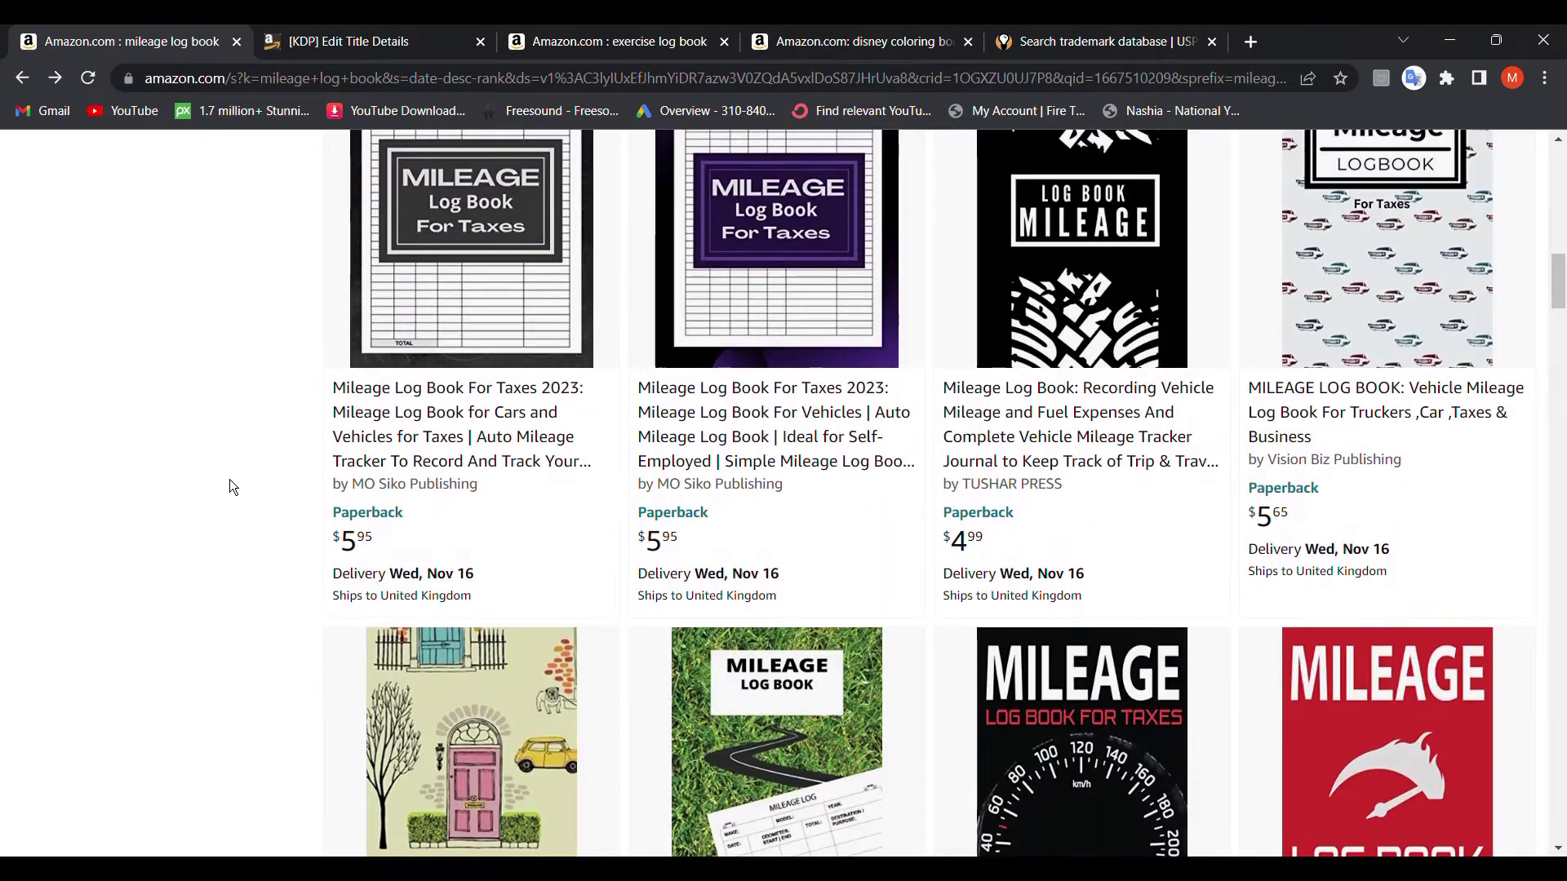
pyautogui.scroll(5, 228, 486)
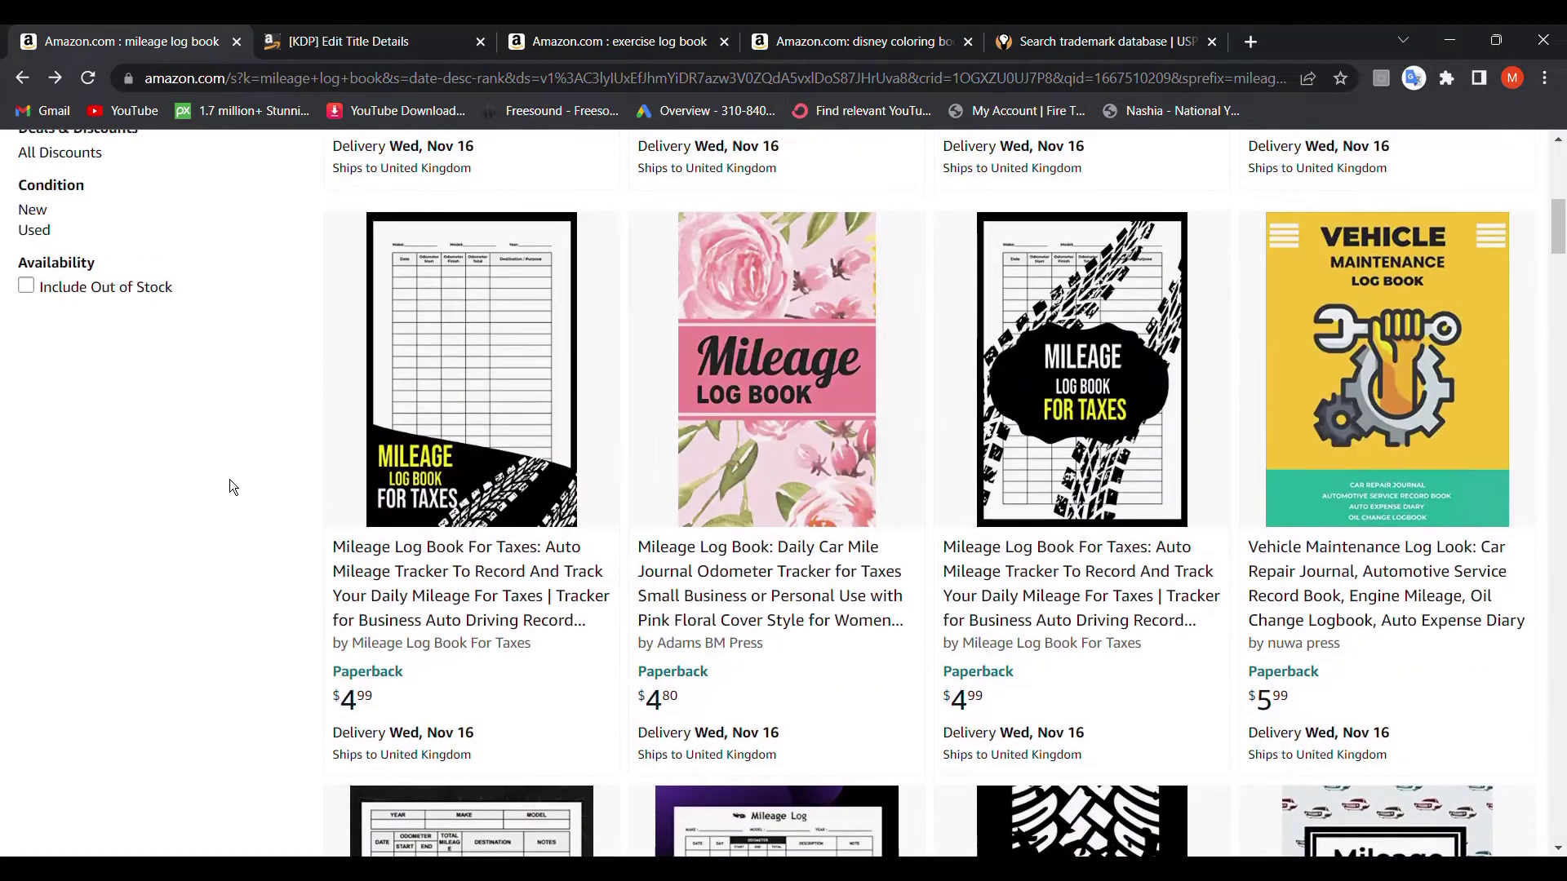
pyautogui.scroll(5, 229, 486)
pyautogui.scroll(2, 228, 486)
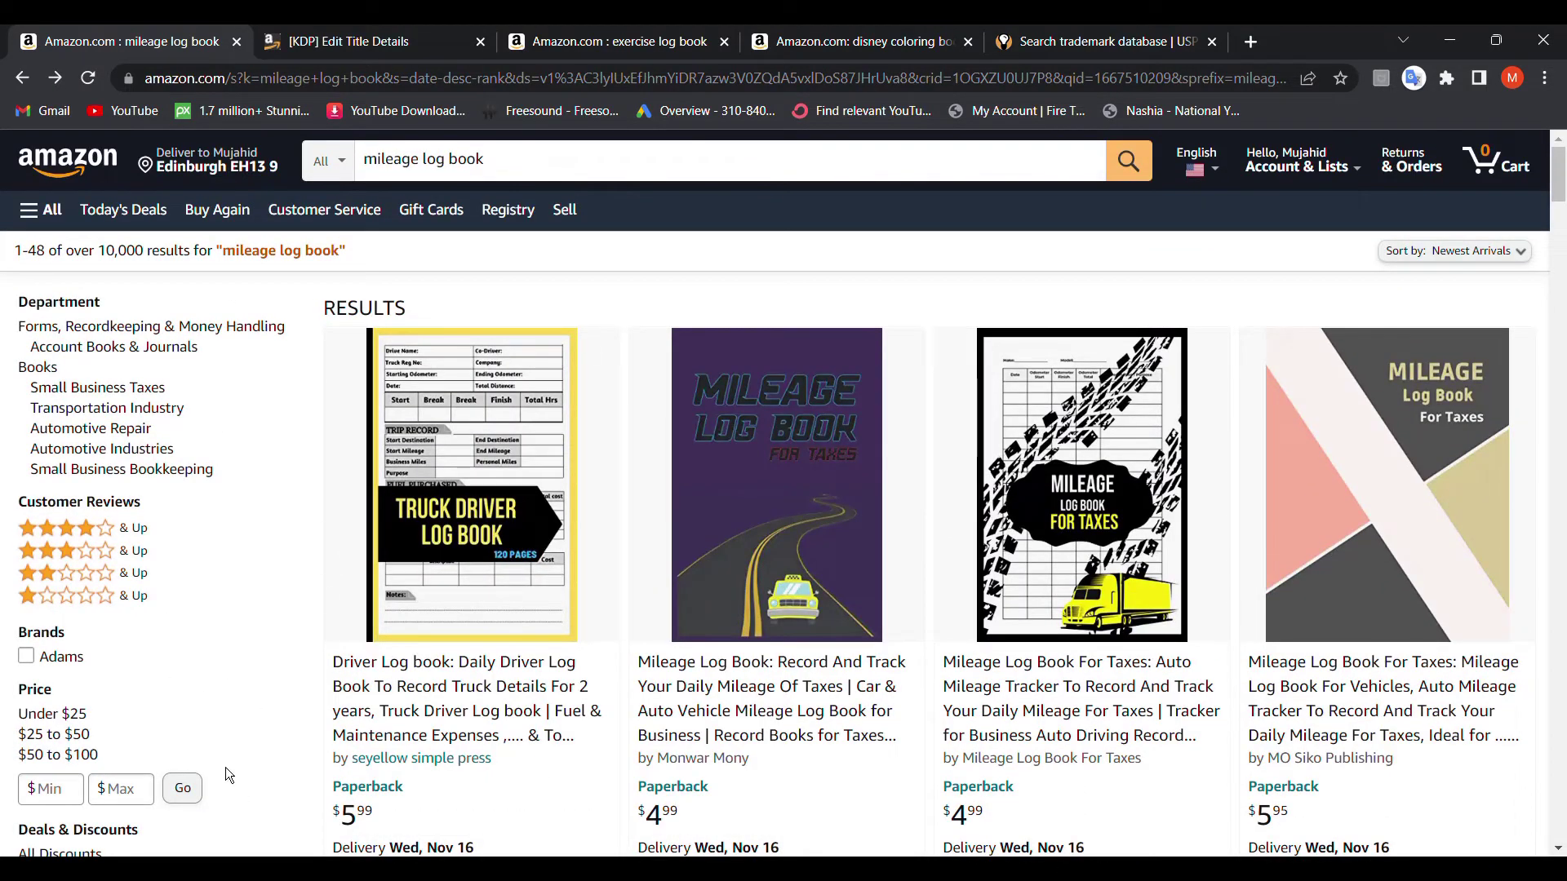
pyautogui.scroll(-3, 225, 775)
pyautogui.scroll(-2, 225, 775)
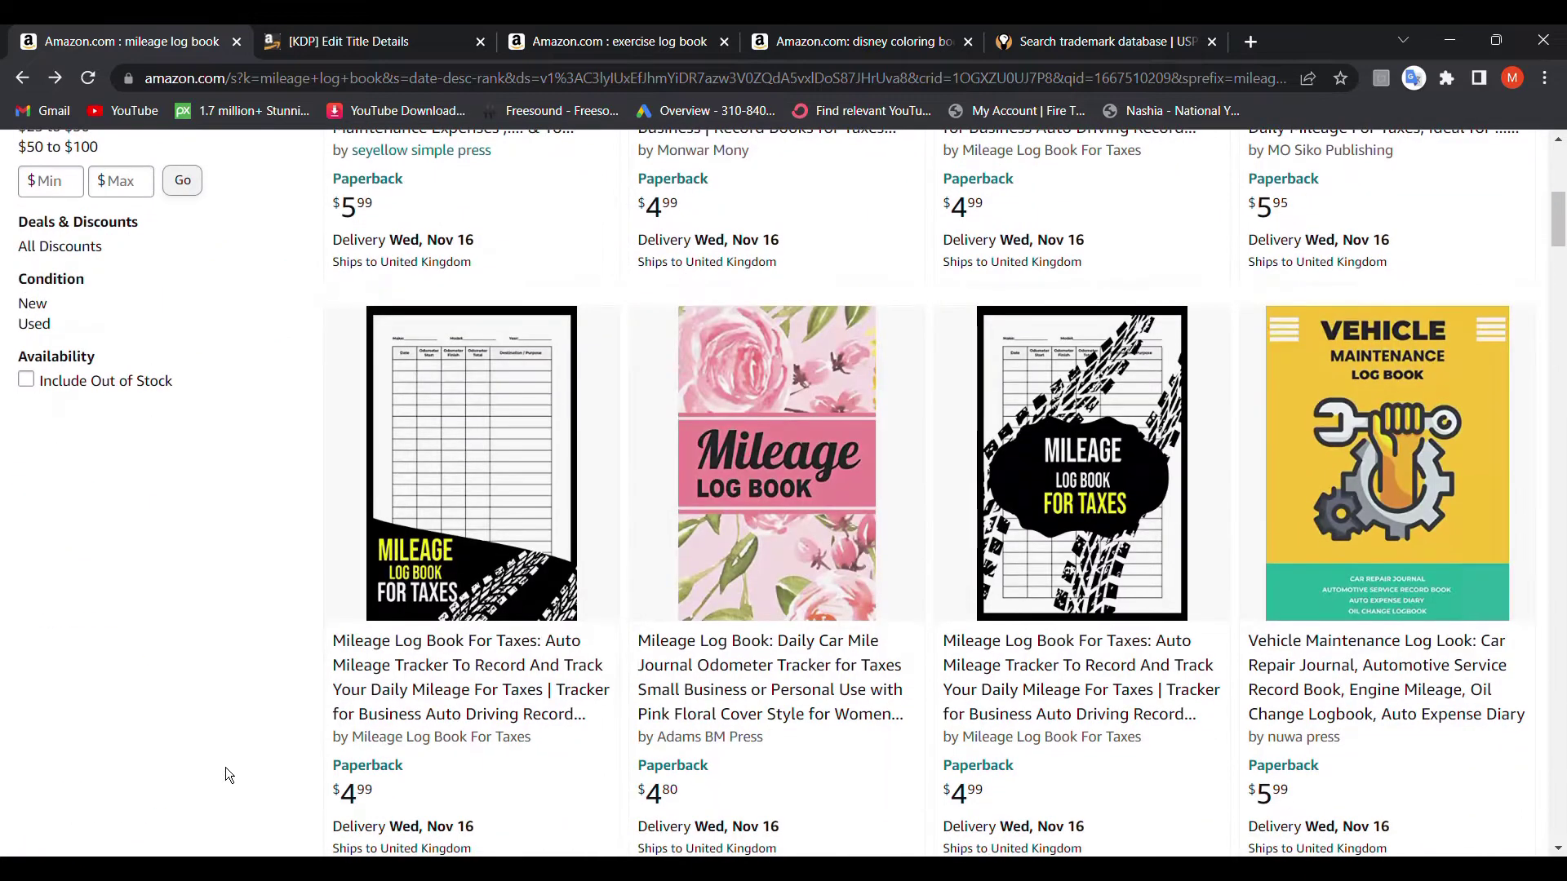
pyautogui.scroll(-2, 225, 769)
pyautogui.scroll(-1, 226, 769)
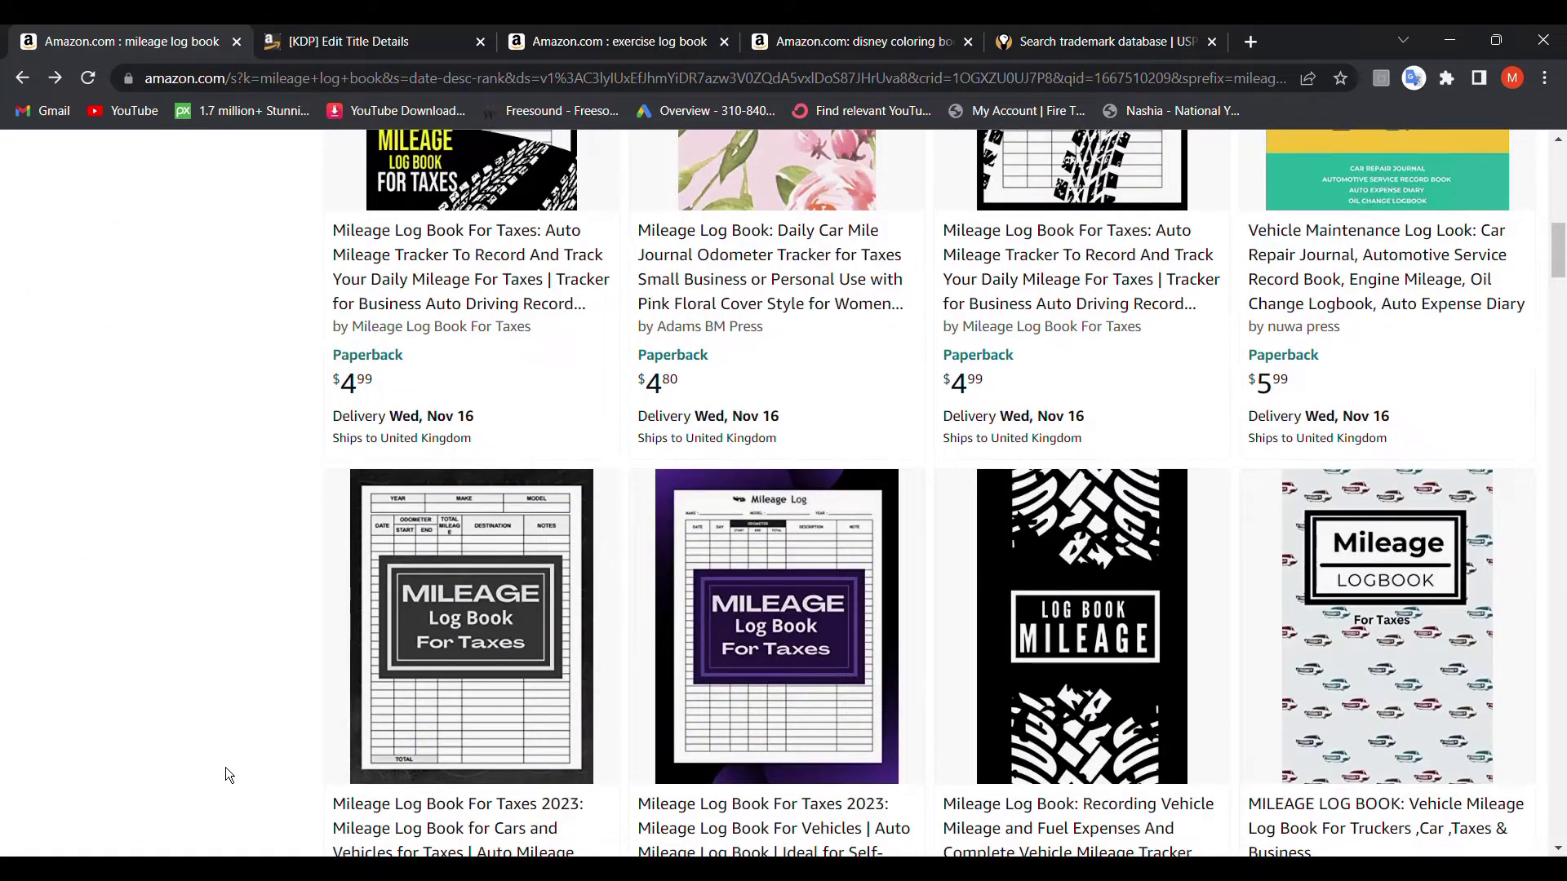
pyautogui.scroll(-2, 225, 775)
pyautogui.scroll(-1, 225, 775)
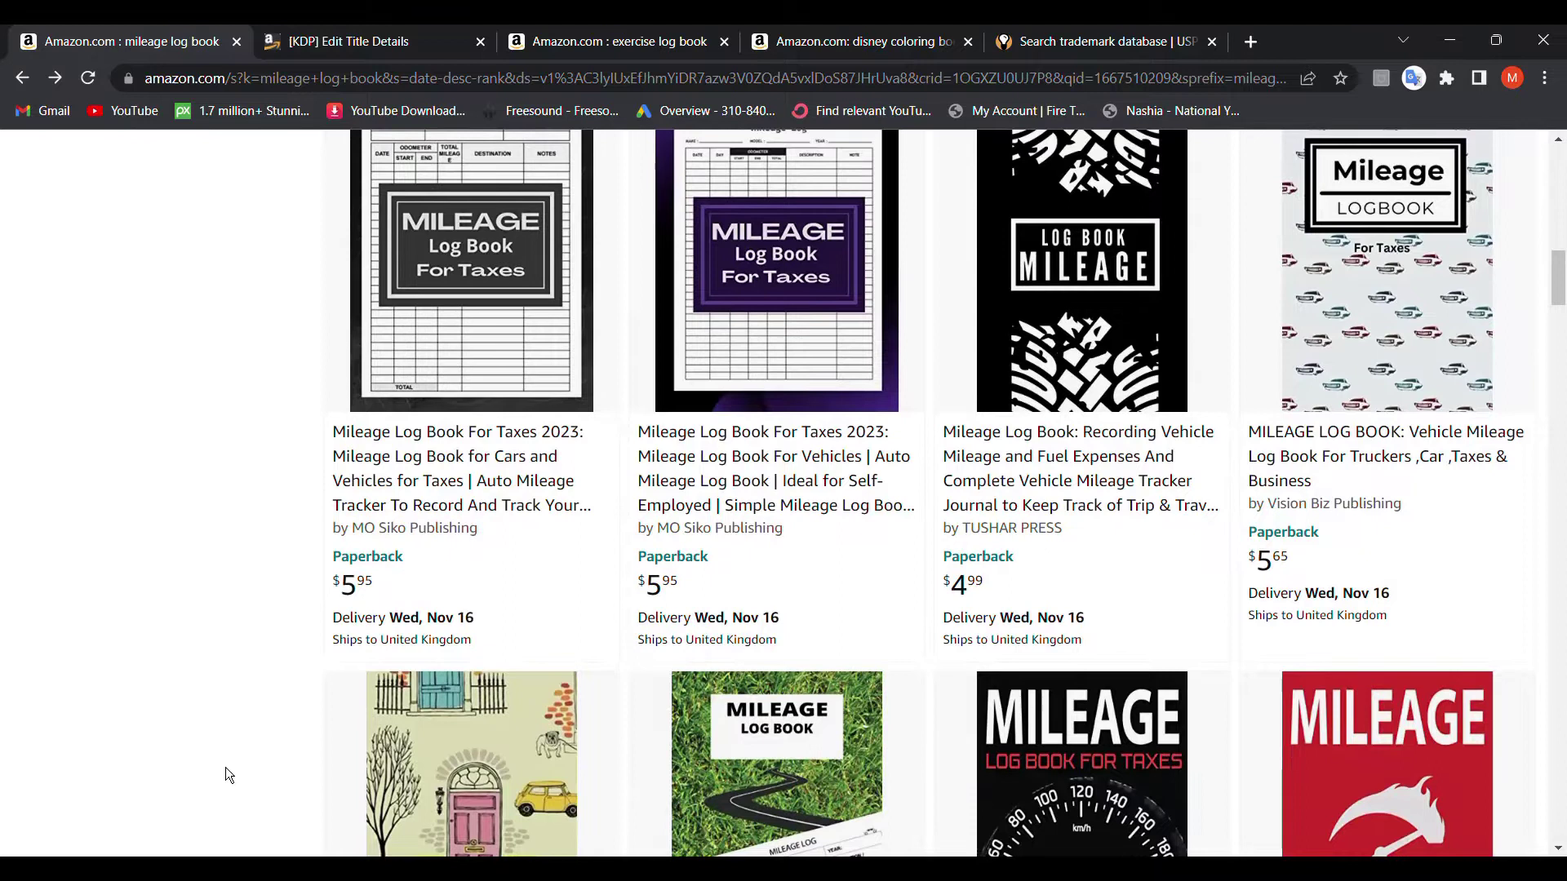
pyautogui.scroll(1, 225, 775)
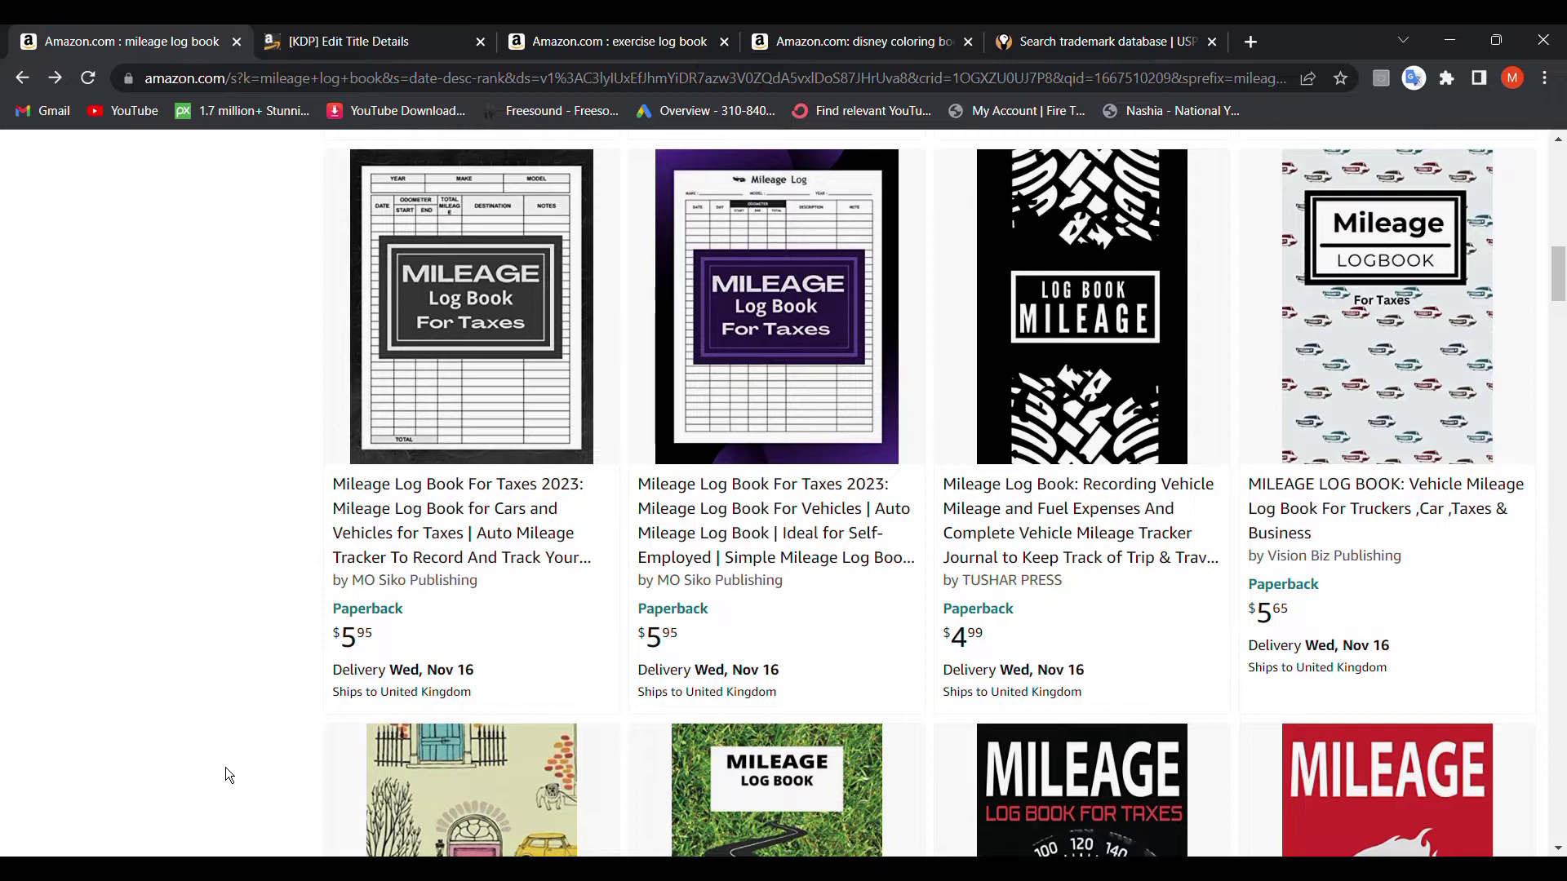
pyautogui.scroll(5, 225, 768)
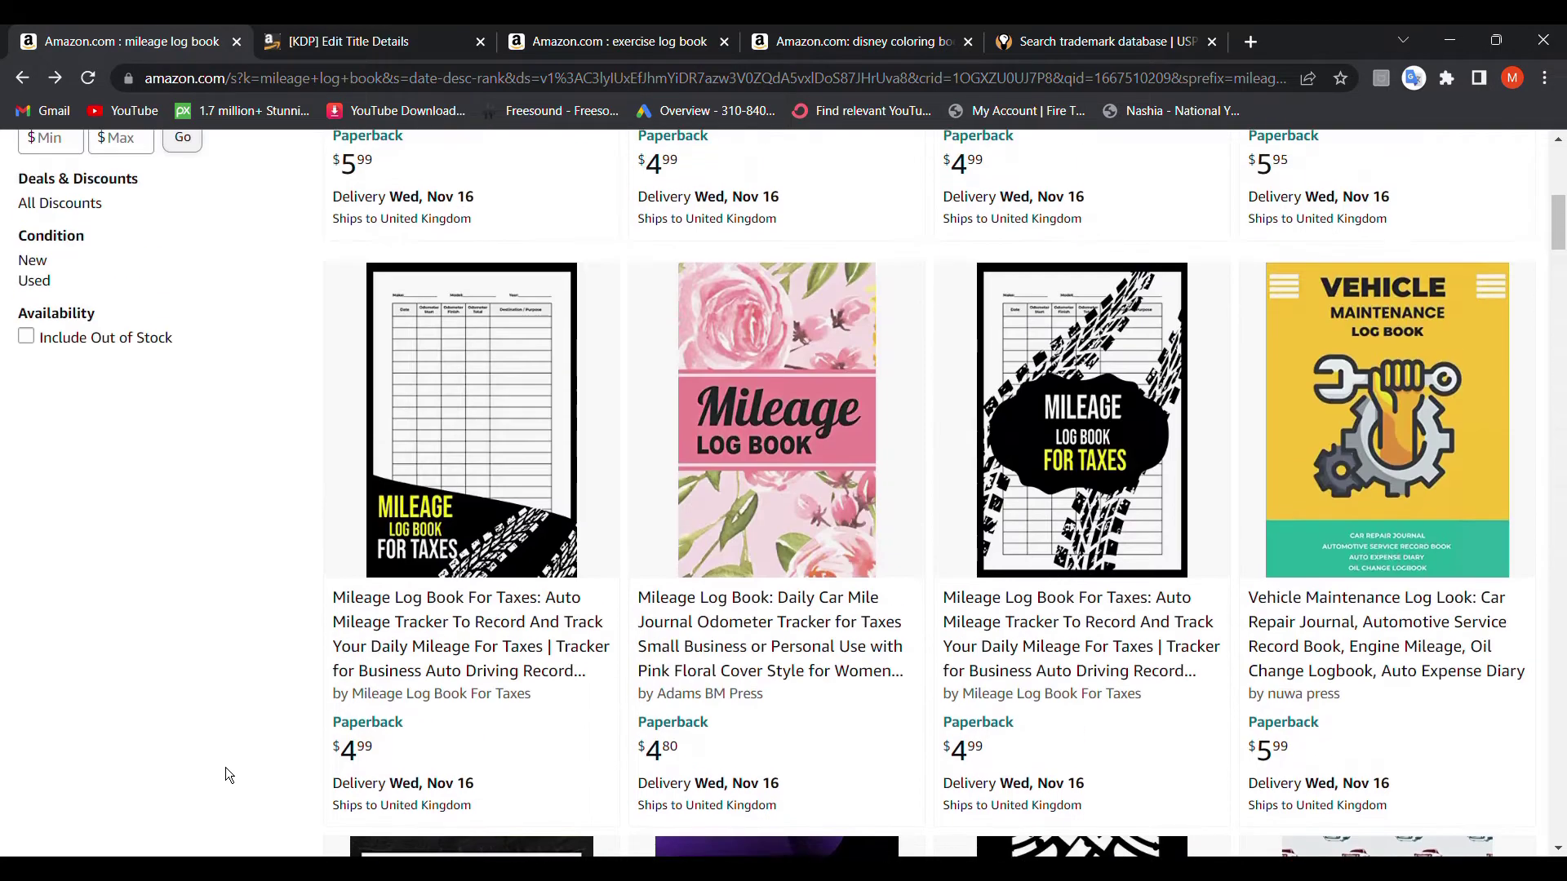
pyautogui.scroll(5, 226, 768)
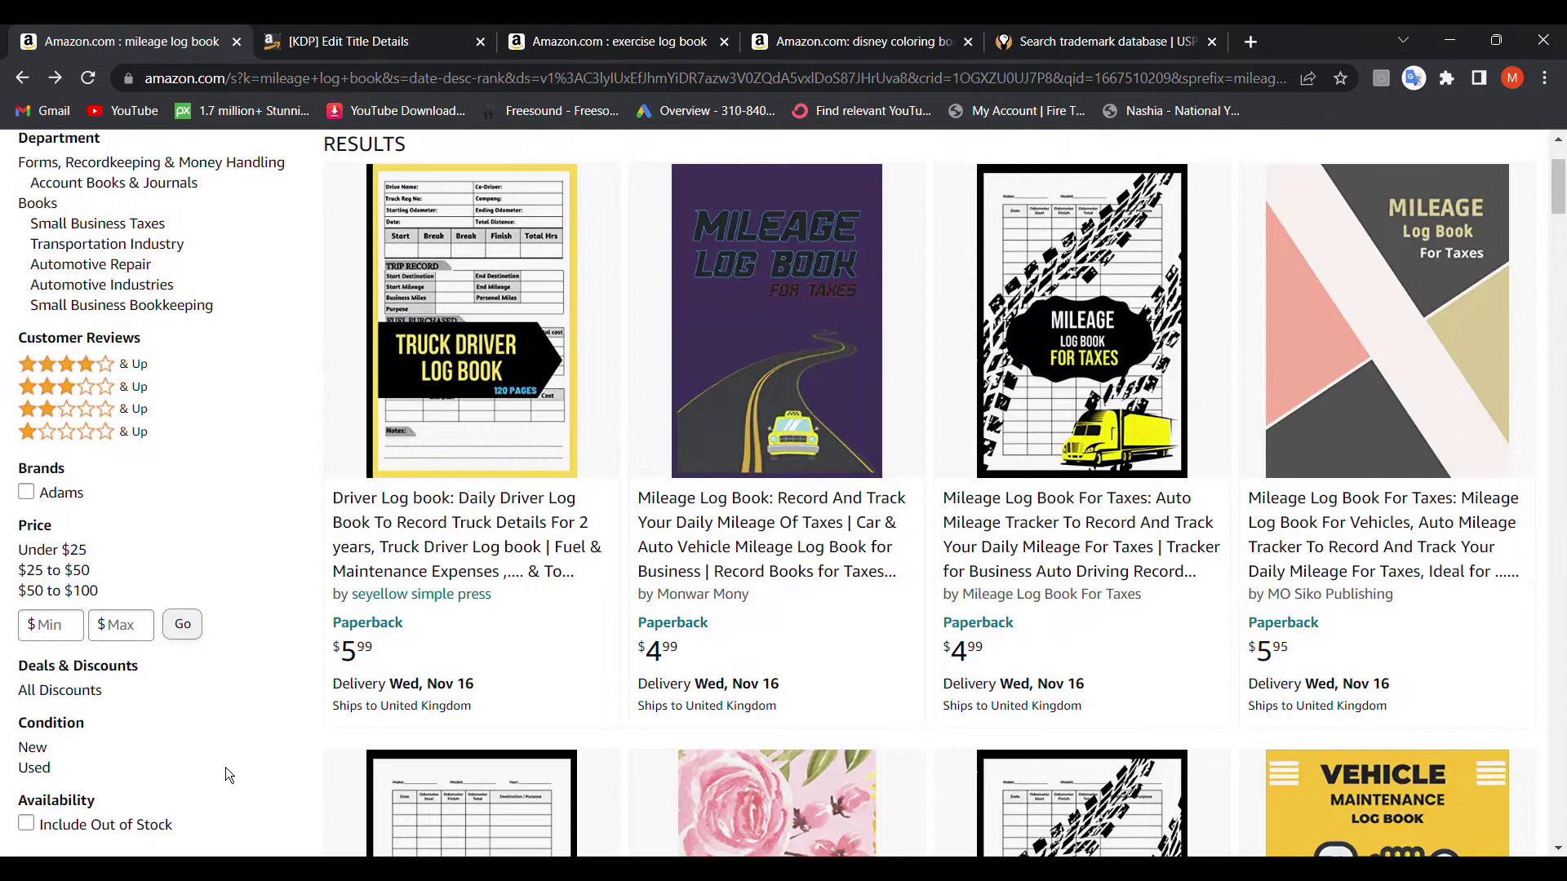
pyautogui.scroll(2, 226, 767)
# Activate the mileage log book search box to show its keyword suggestions
pyautogui.click(540, 165)
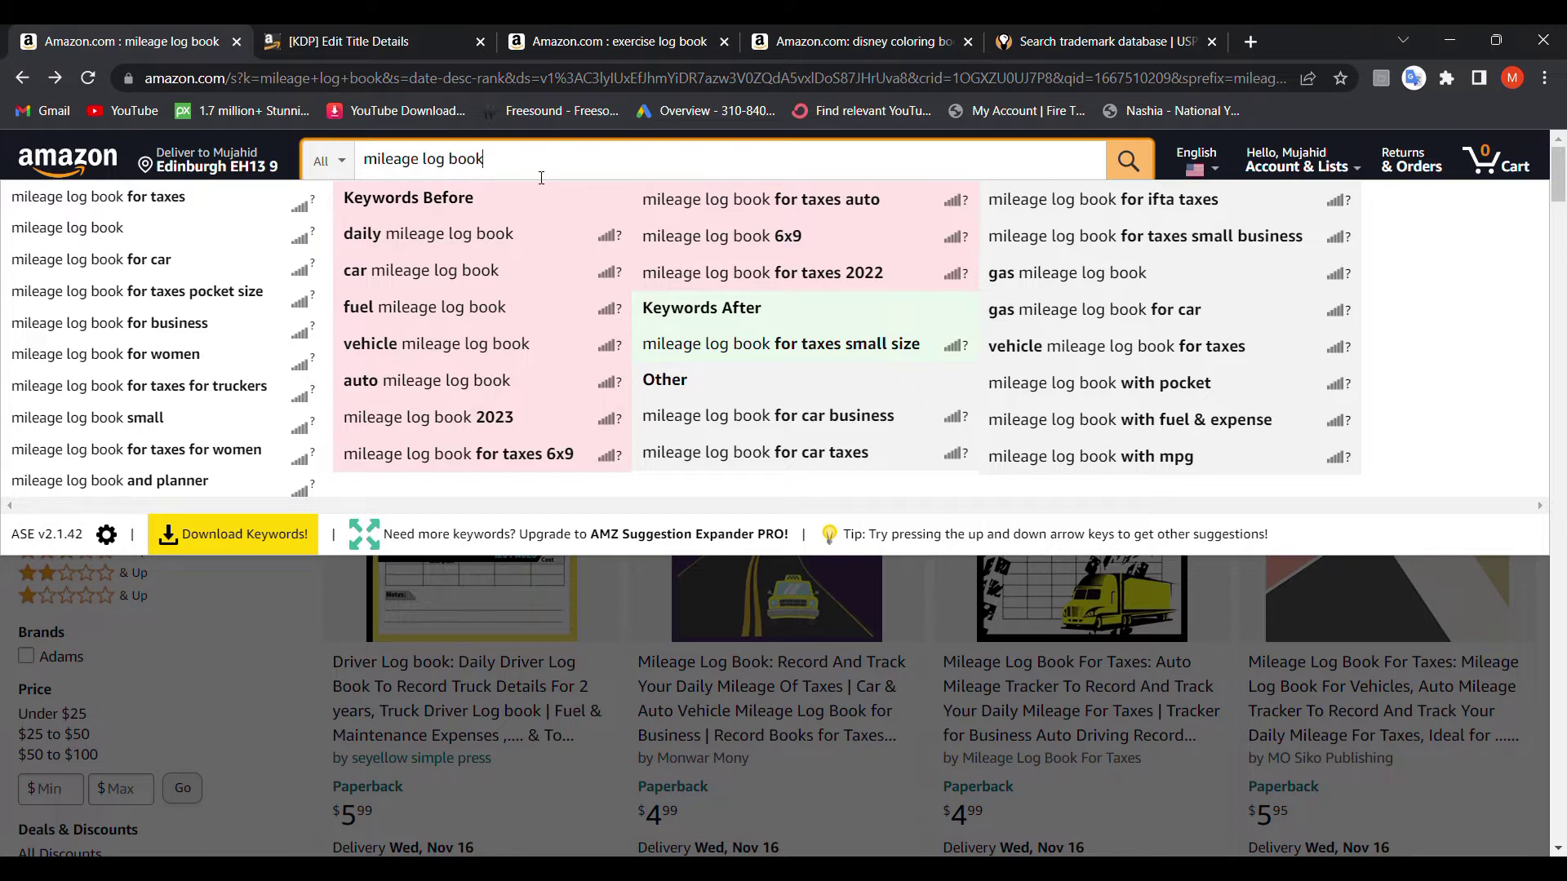
# Replace the search text with 'animals coloring book' and run the search
pyautogui.press('BackSpace')
pyautogui.press('BackSpace')
pyautogui.press('BackSpace')
pyautogui.press('BackSpace')
pyautogui.press('BackSpace')
pyautogui.press('BackSpace')
pyautogui.press('BackSpace')
pyautogui.press('BackSpace')
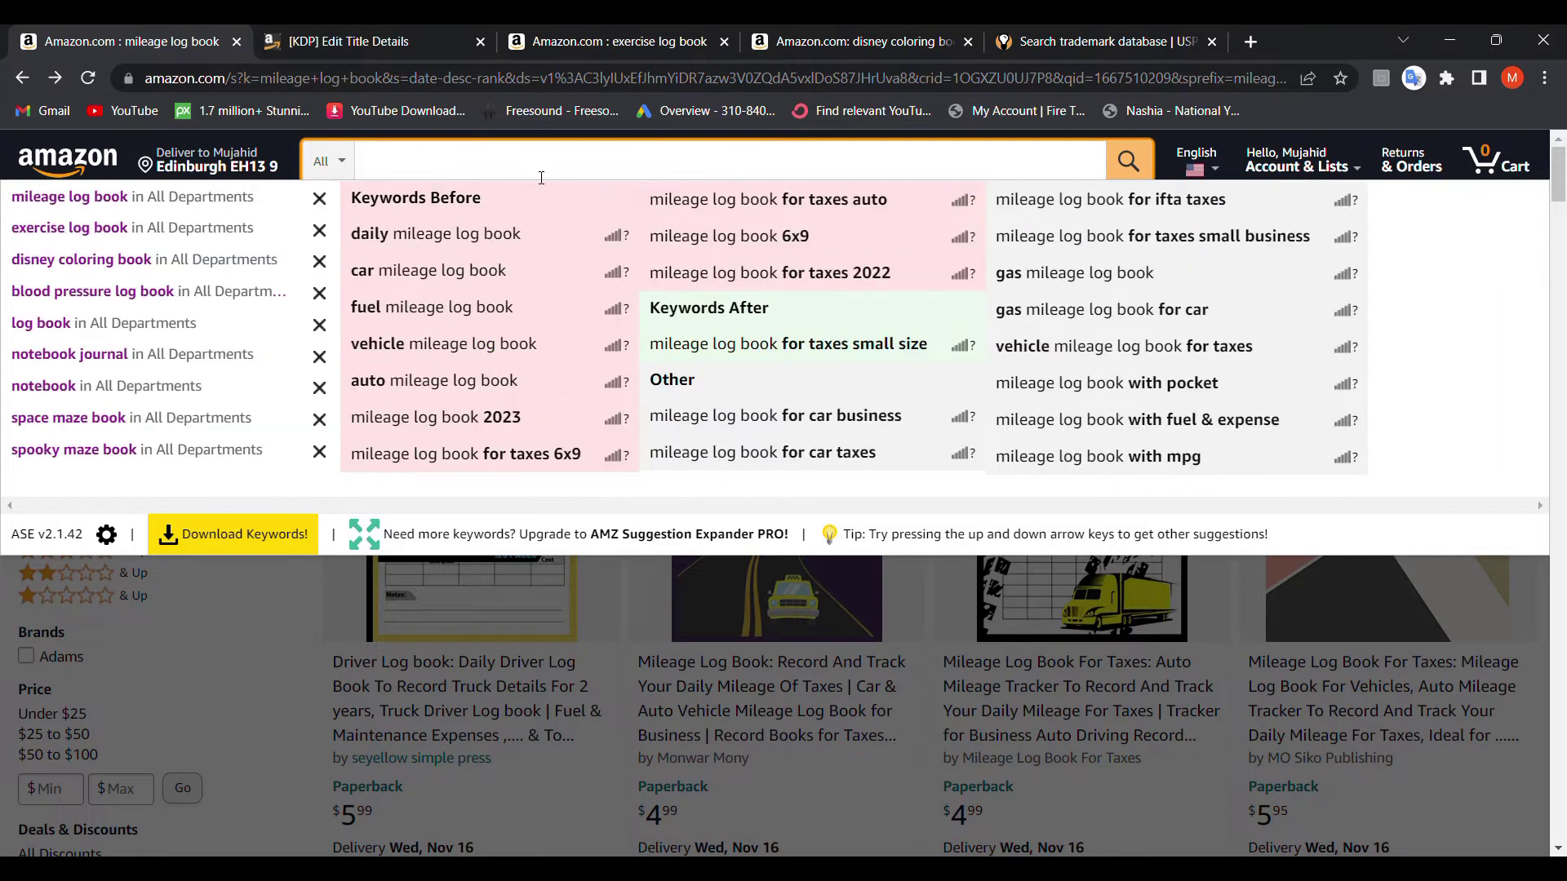
pyautogui.write('animal ')
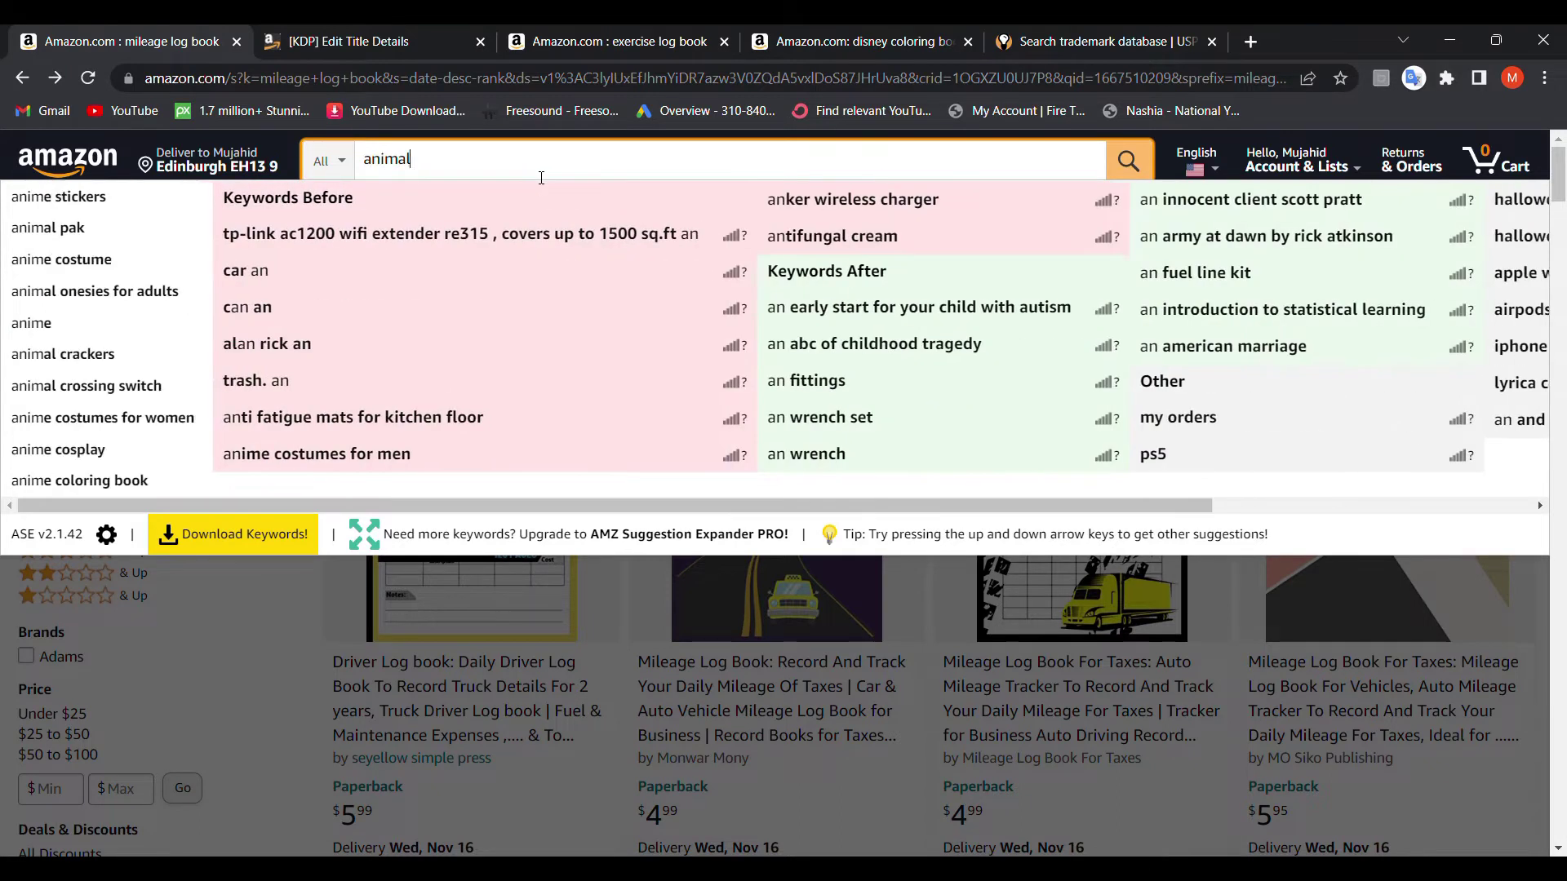
pyautogui.write('s')
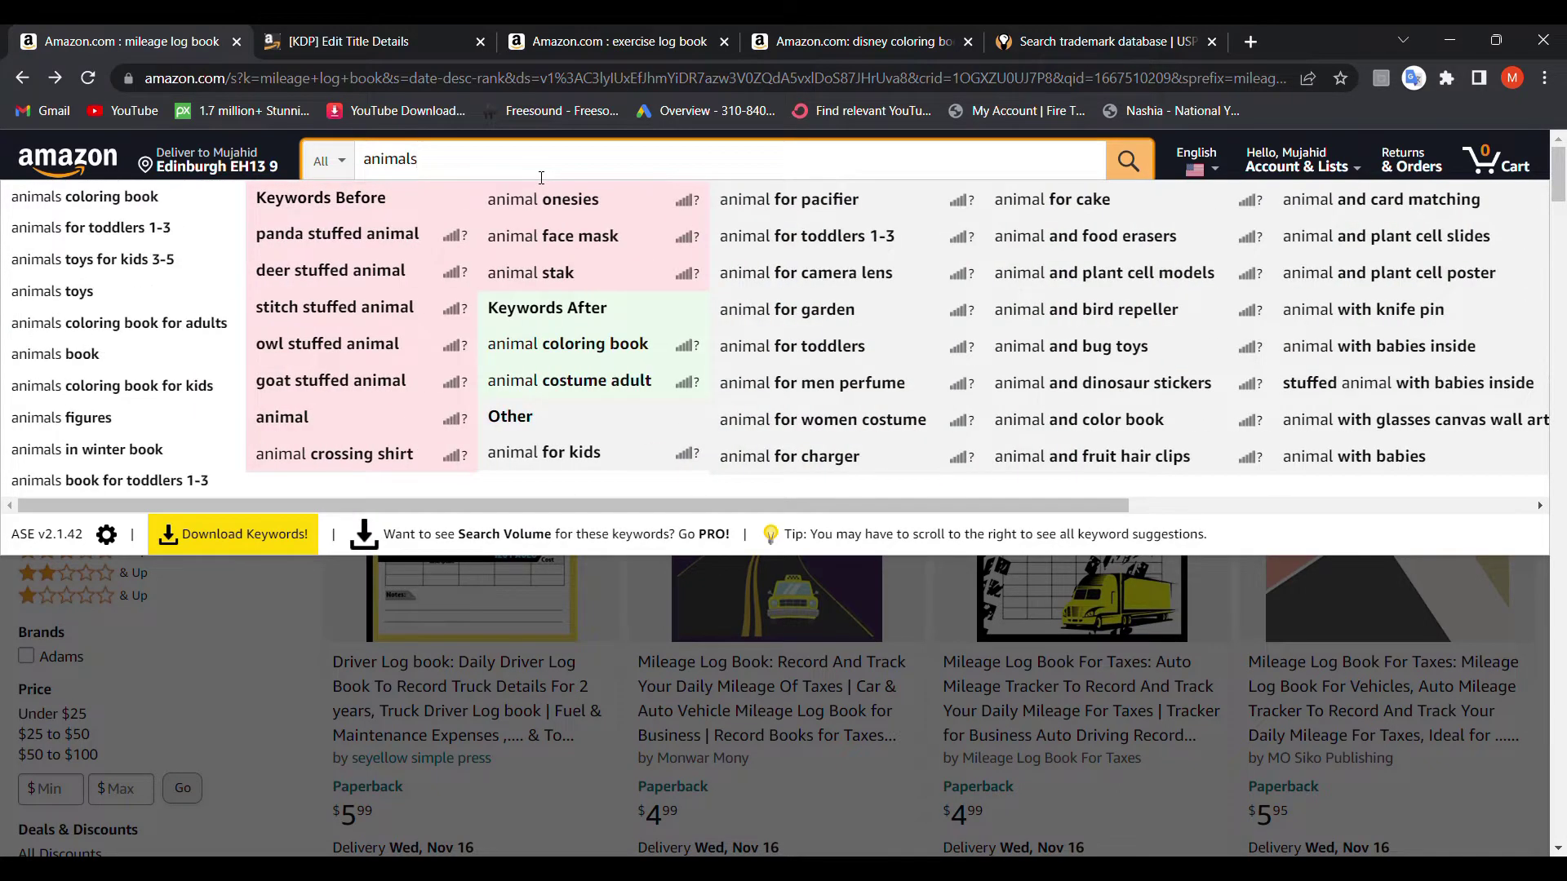
pyautogui.write(' coloring ')
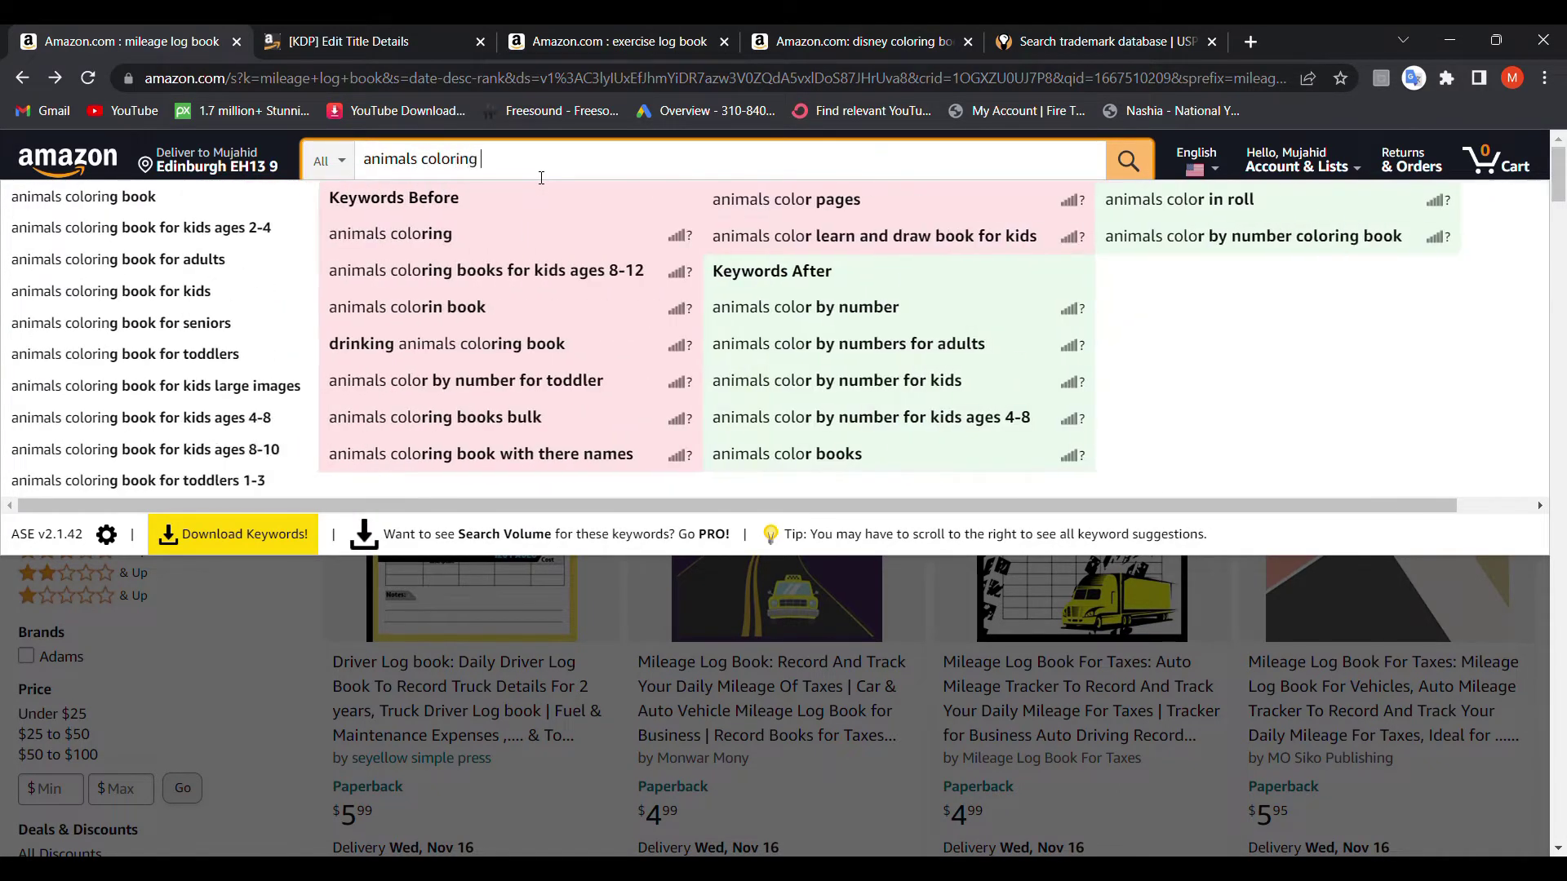
pyautogui.write('book')
pyautogui.press('Return')
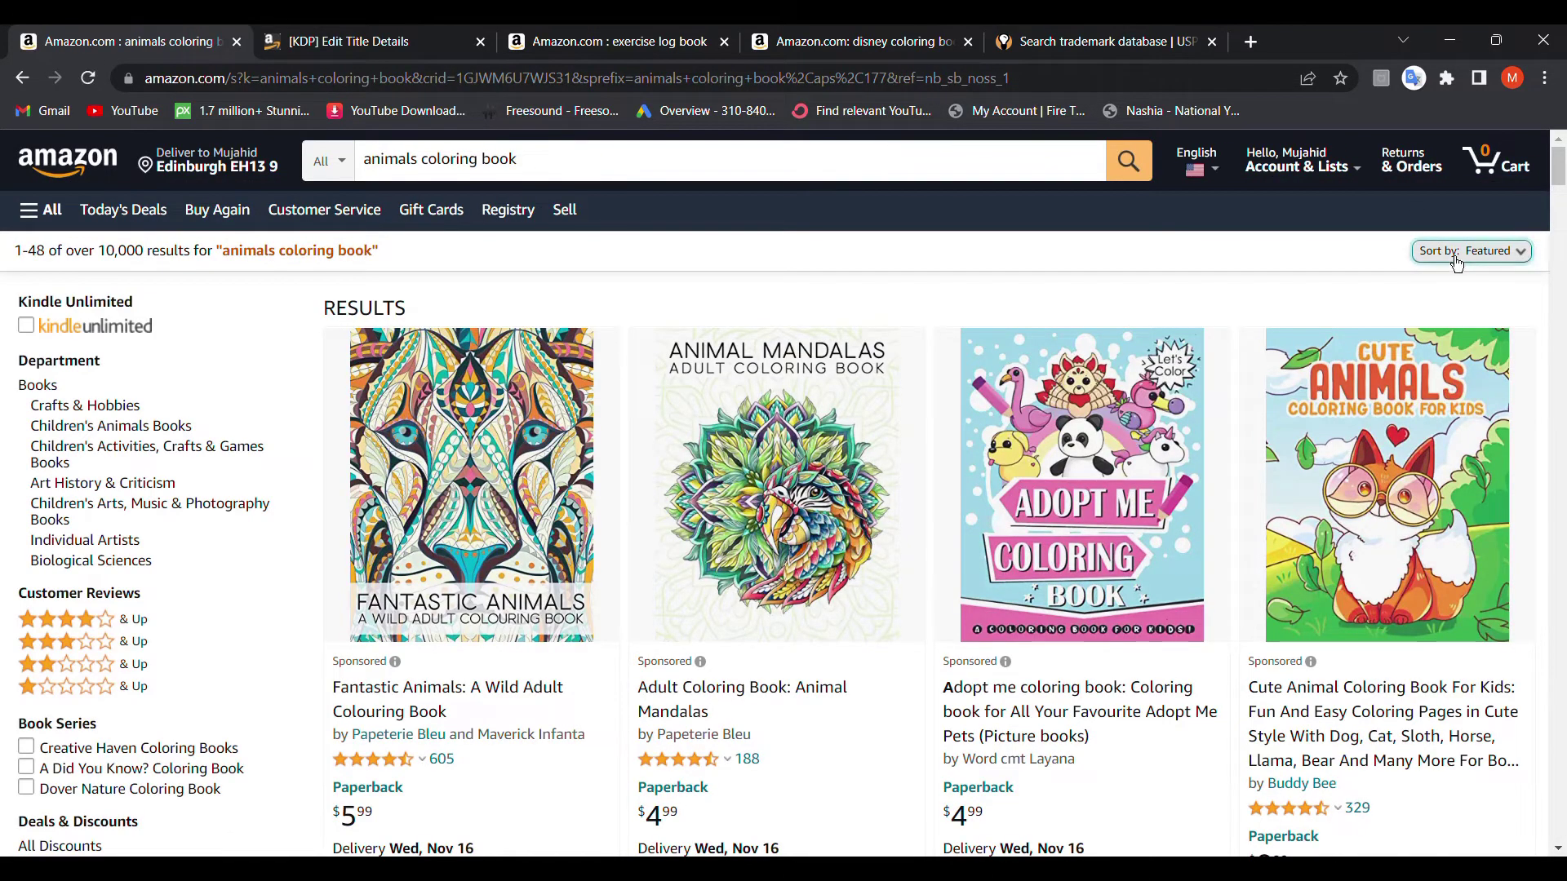
# Sort the animals coloring book results by Newest Arrivals
pyautogui.click(1456, 257)
pyautogui.click(1423, 365)
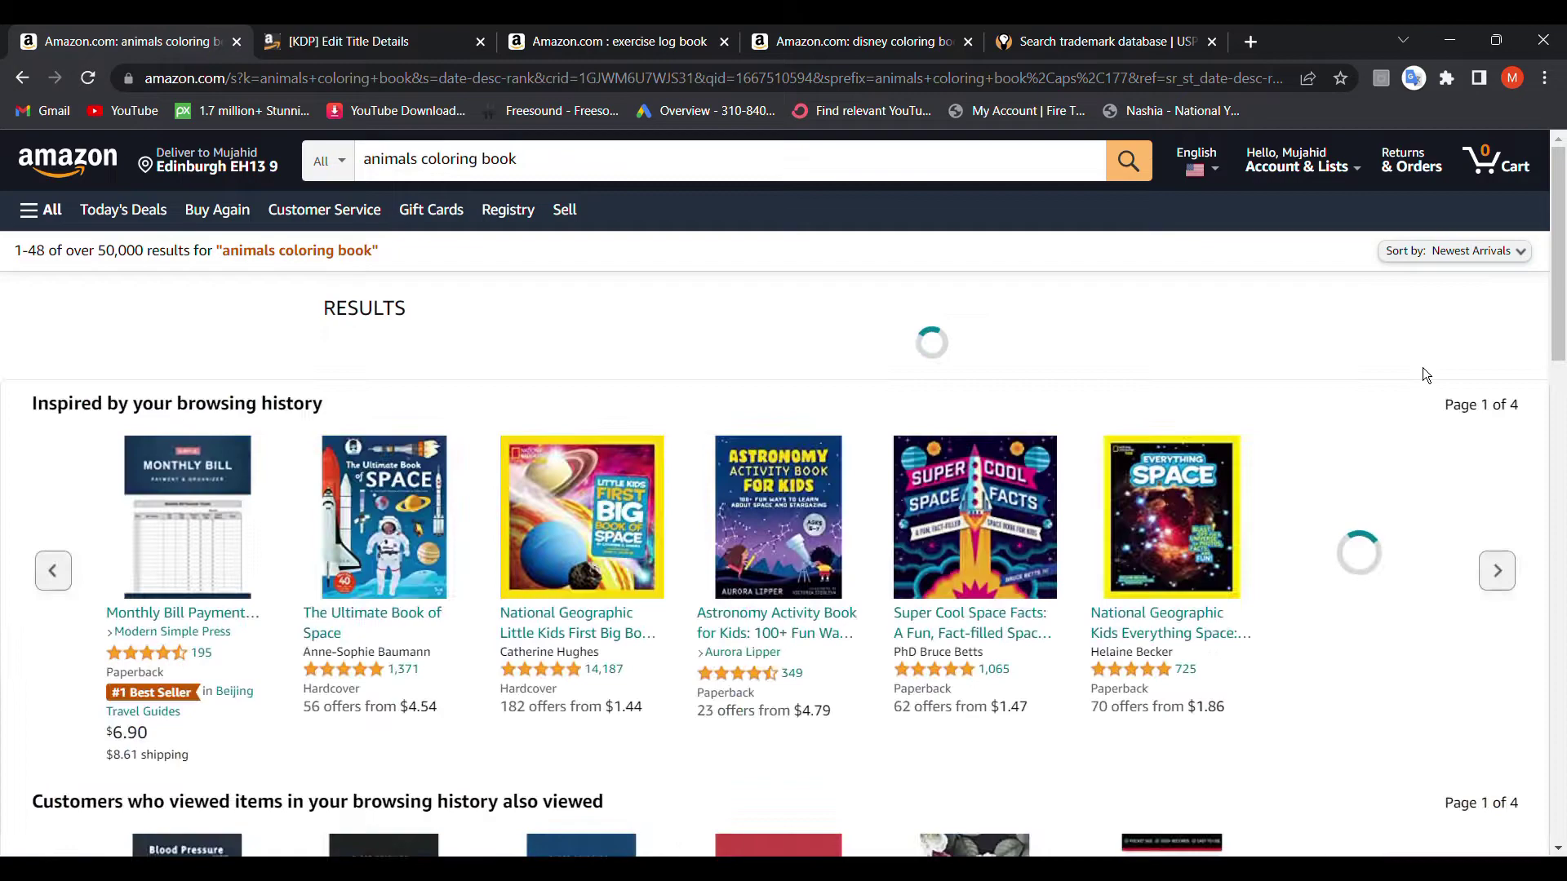
pyautogui.scroll(-3, 1424, 377)
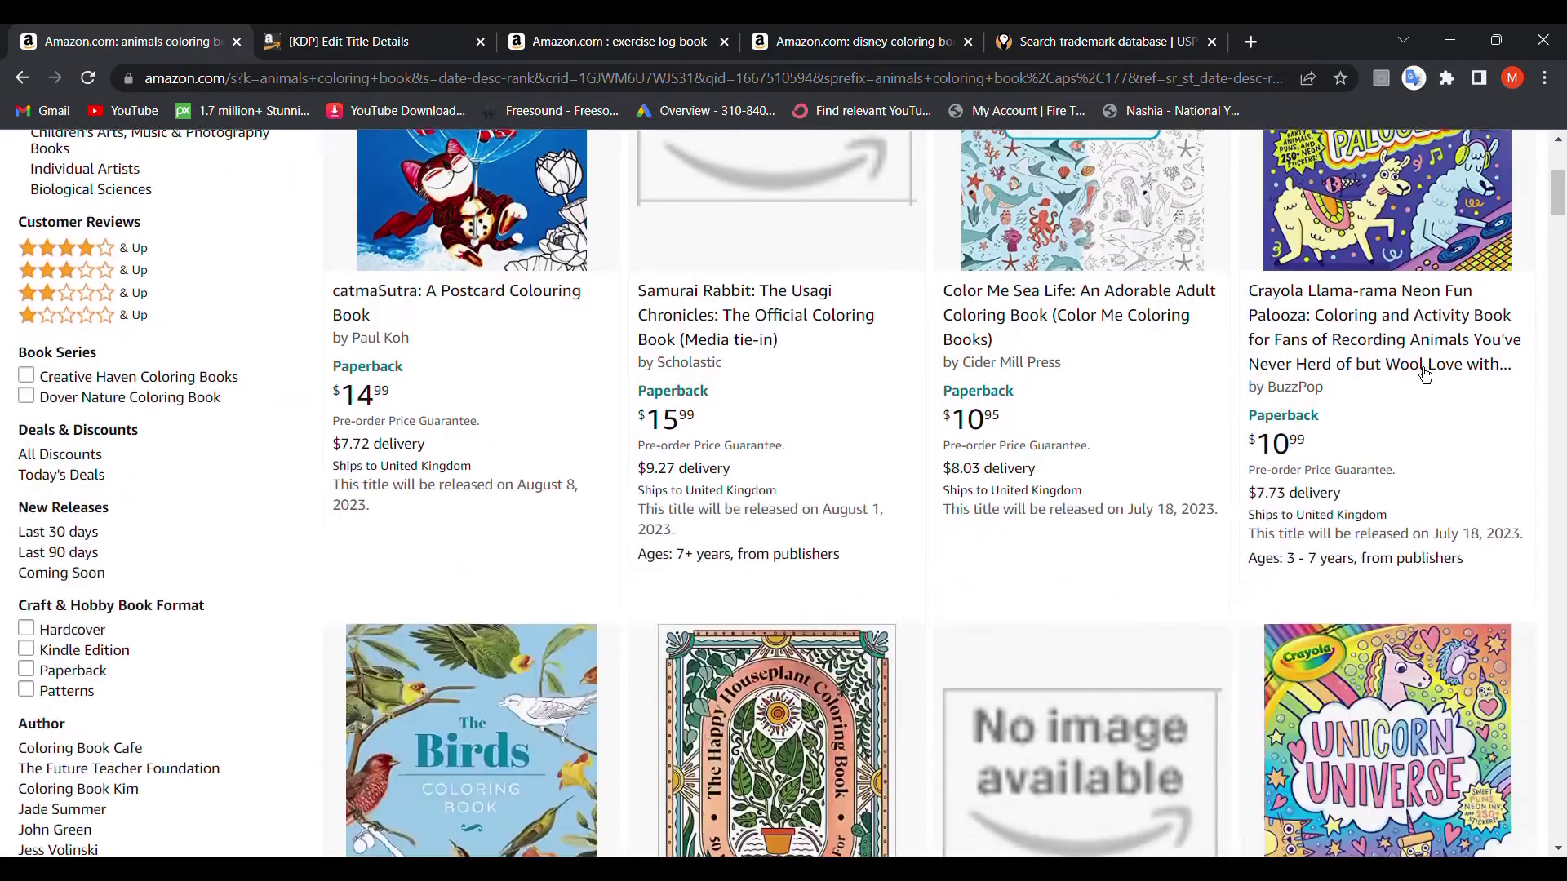
pyautogui.scroll(-2, 1424, 375)
pyautogui.scroll(-1, 1424, 375)
pyautogui.scroll(-3, 1425, 374)
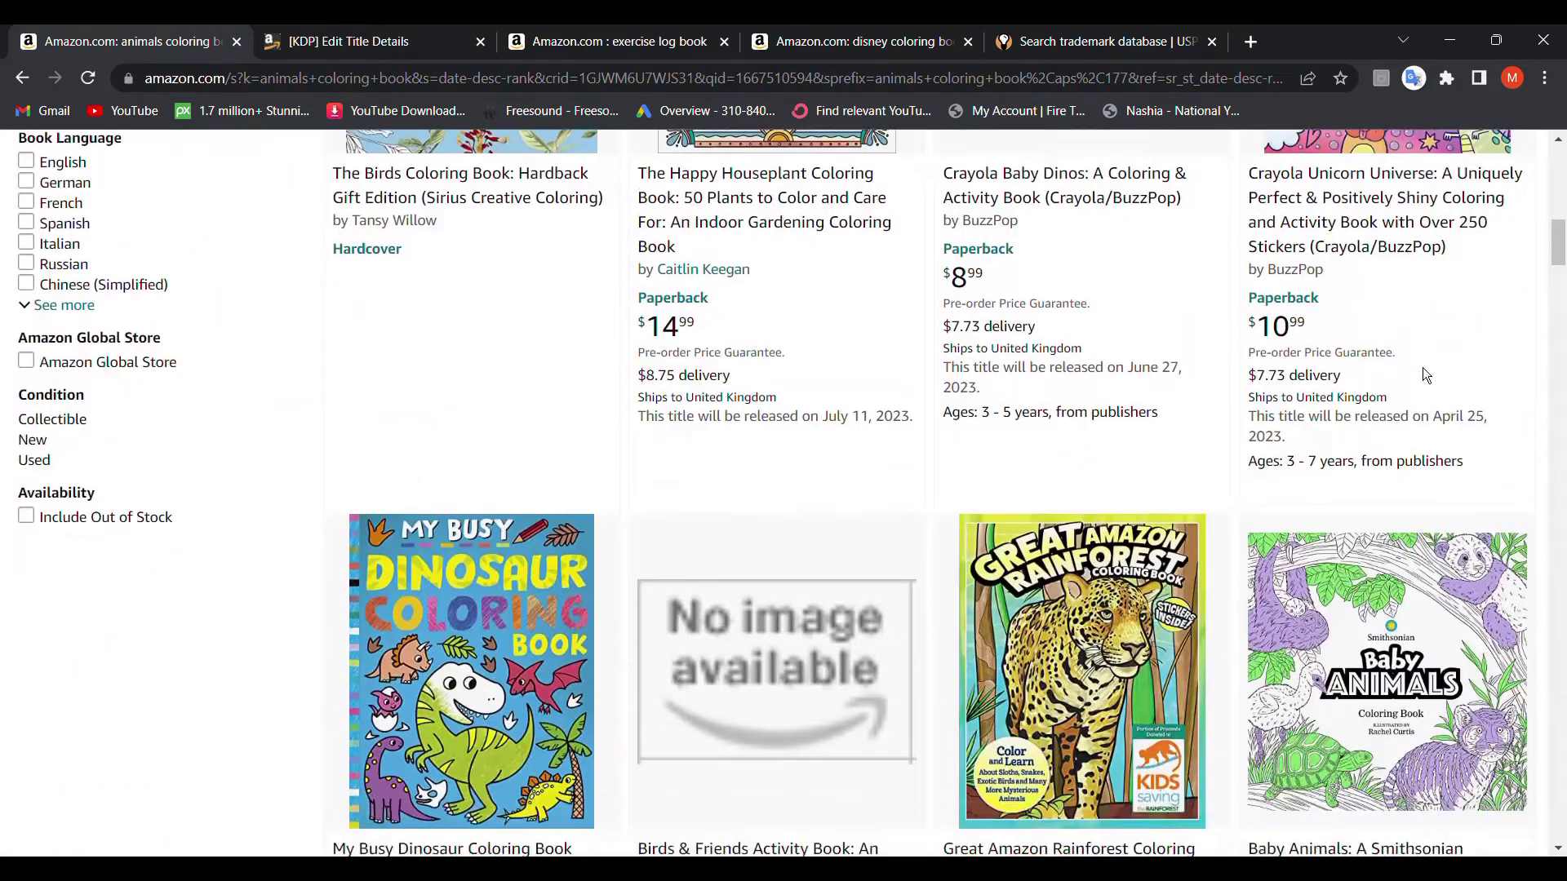
pyautogui.scroll(3, 1423, 375)
pyautogui.scroll(-3, 1424, 375)
pyautogui.scroll(-2, 1424, 376)
pyautogui.scroll(-4, 1424, 374)
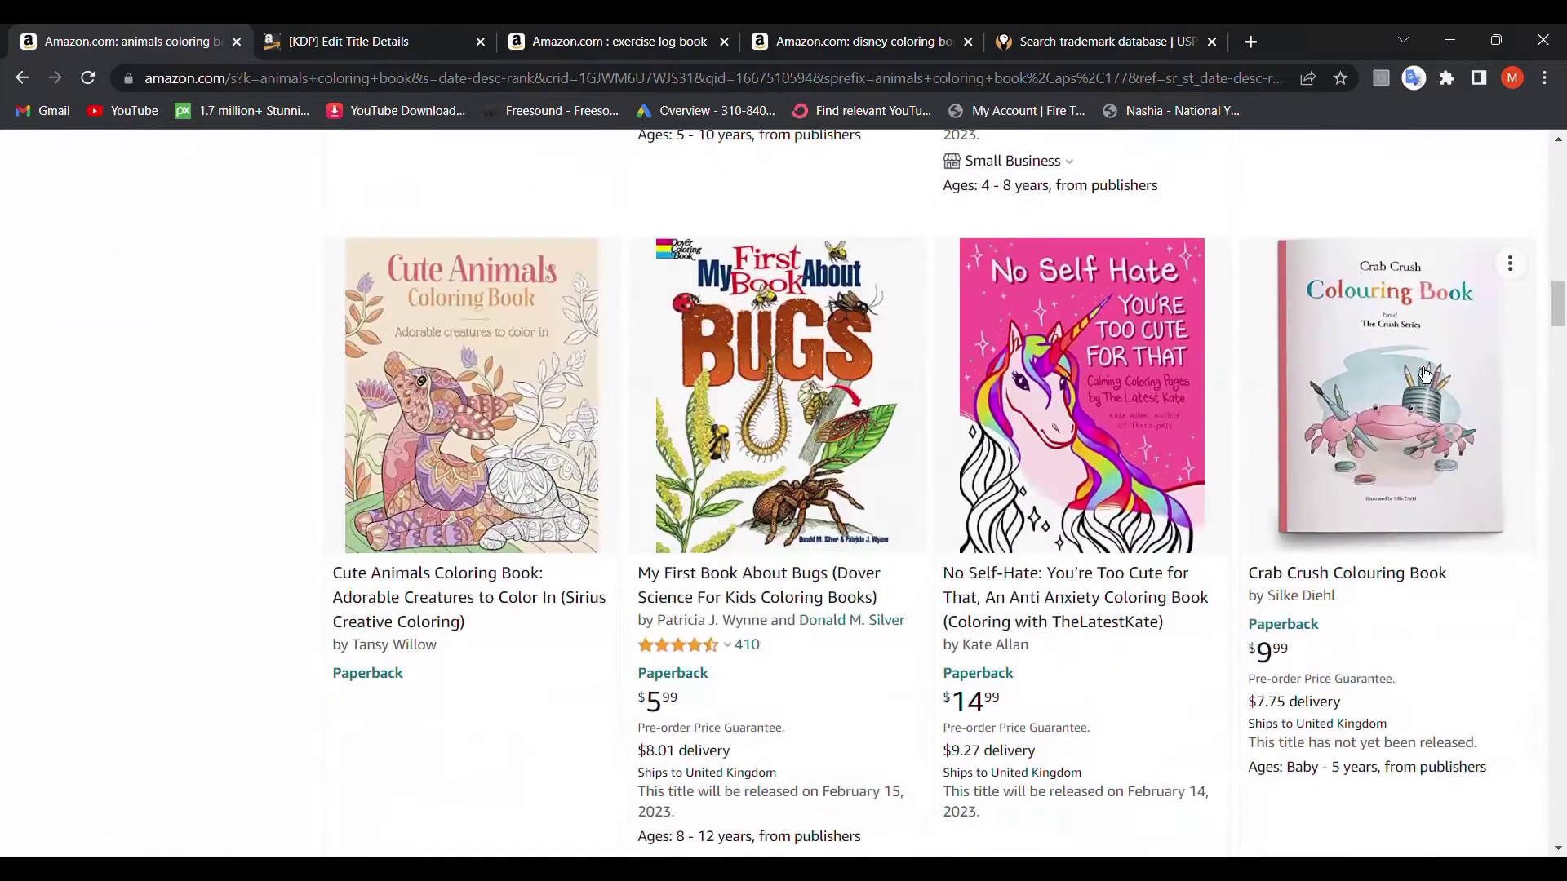
pyautogui.scroll(-3, 1424, 374)
pyautogui.scroll(-3, 1424, 374)
pyautogui.scroll(-3, 1424, 374)
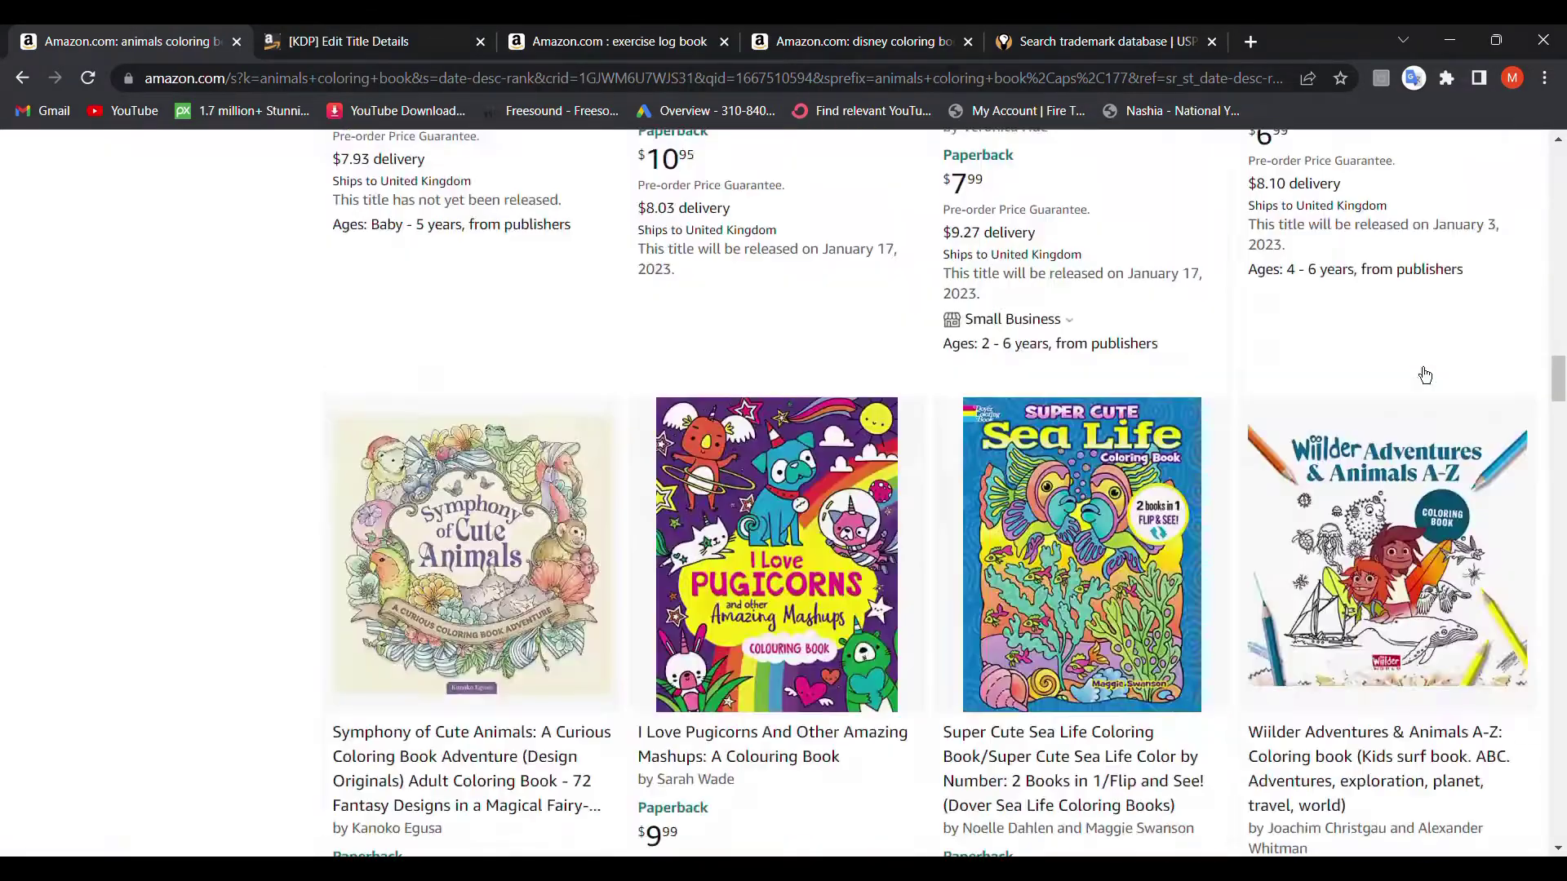
pyautogui.scroll(-2, 1425, 374)
pyautogui.scroll(-4, 1423, 373)
pyautogui.scroll(-3, 1424, 374)
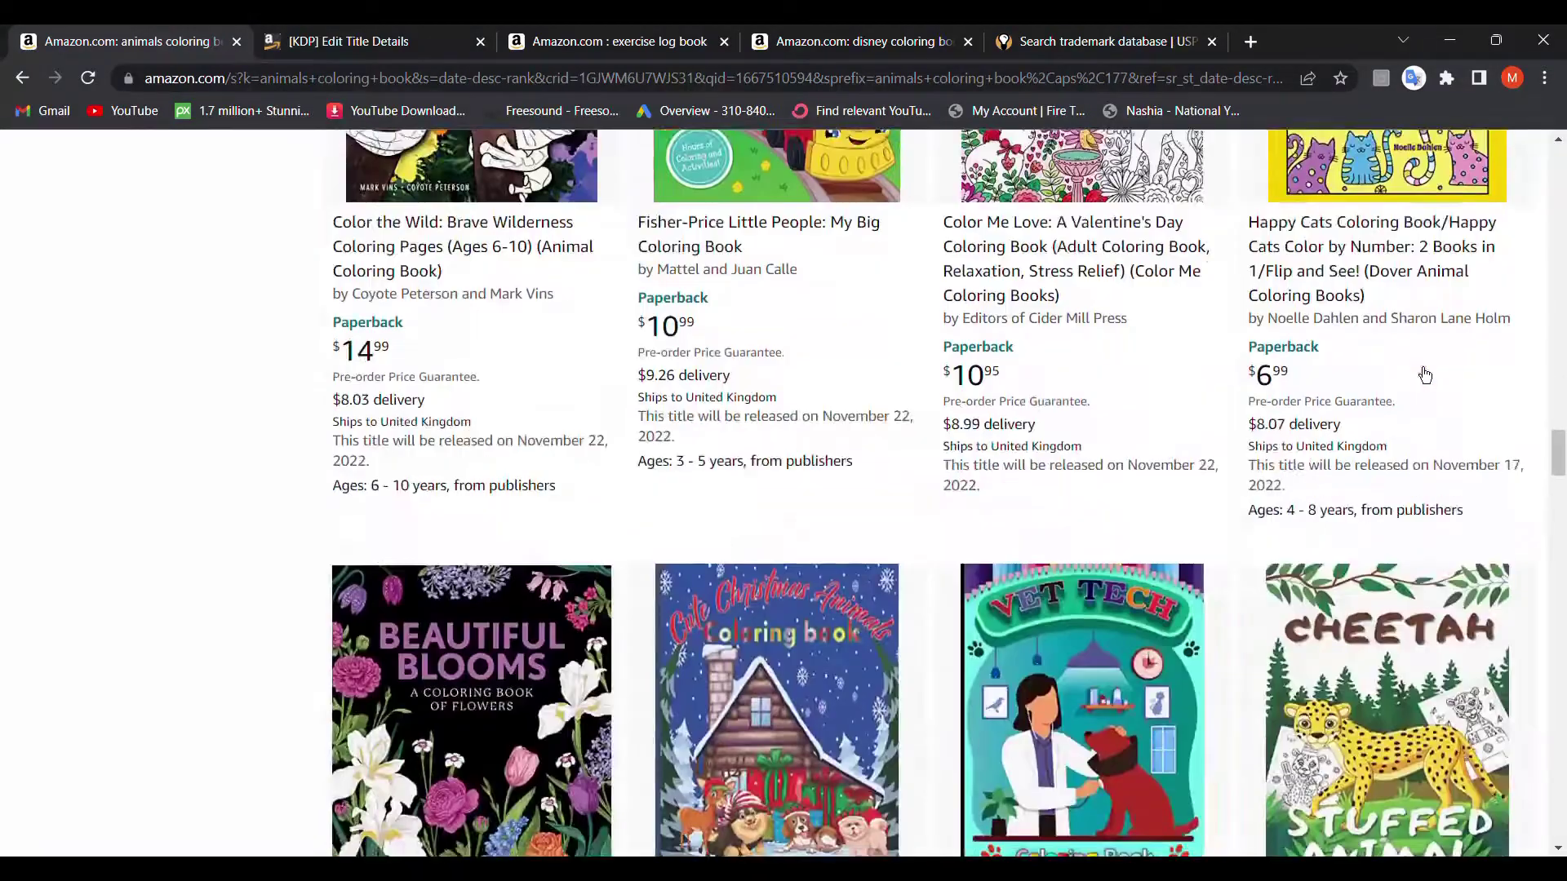
pyautogui.scroll(-4, 1420, 368)
pyautogui.scroll(-5, 443, 552)
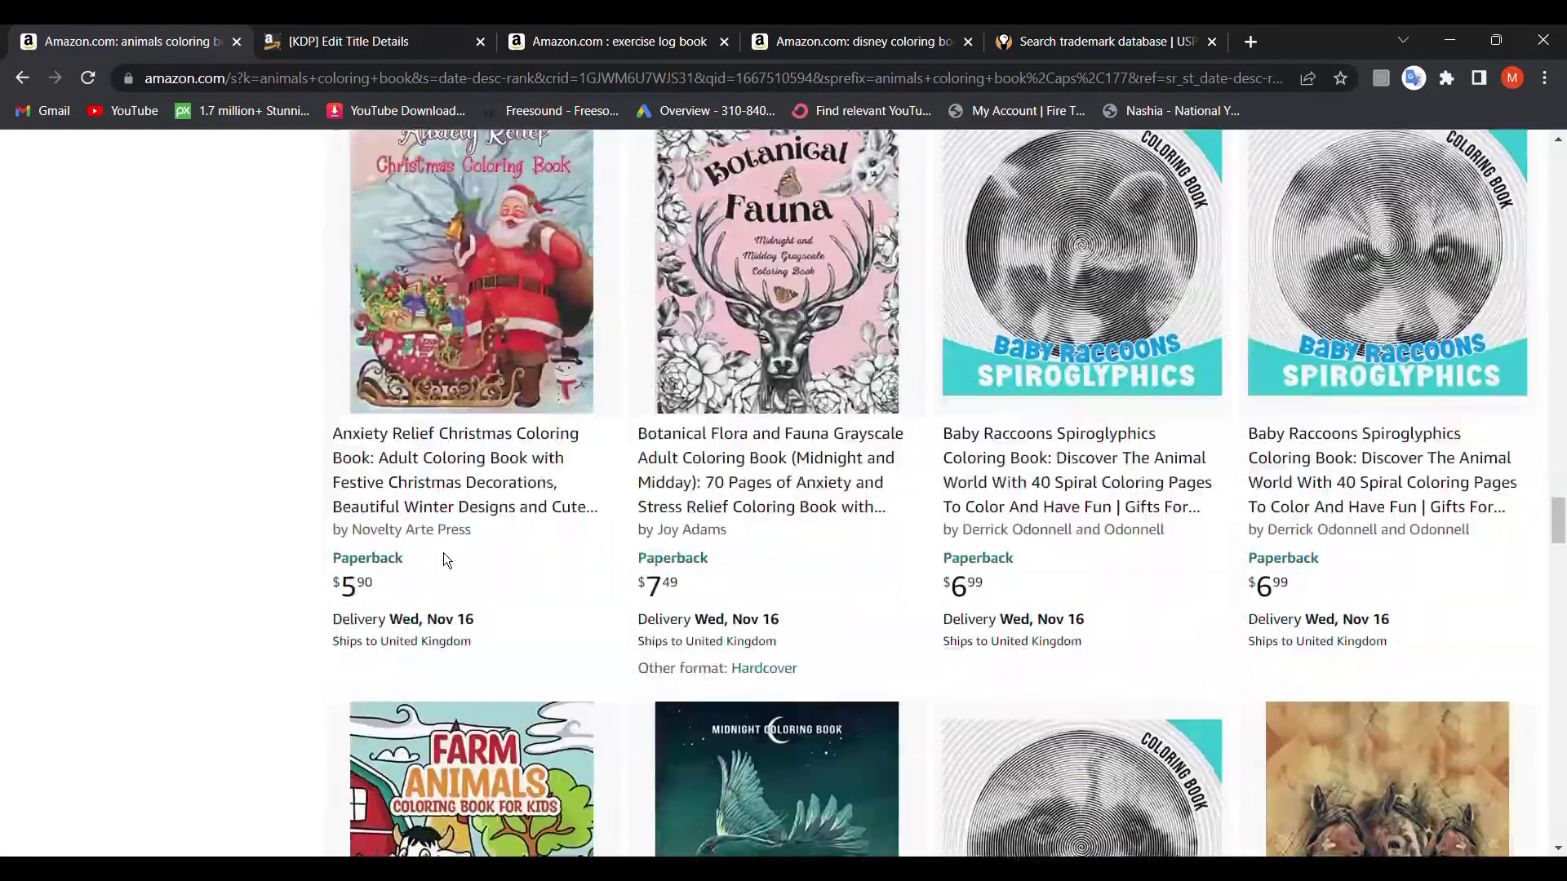
pyautogui.scroll(-2, 444, 553)
pyautogui.scroll(-3, 444, 552)
pyautogui.scroll(-4, 445, 558)
pyautogui.scroll(-4, 444, 559)
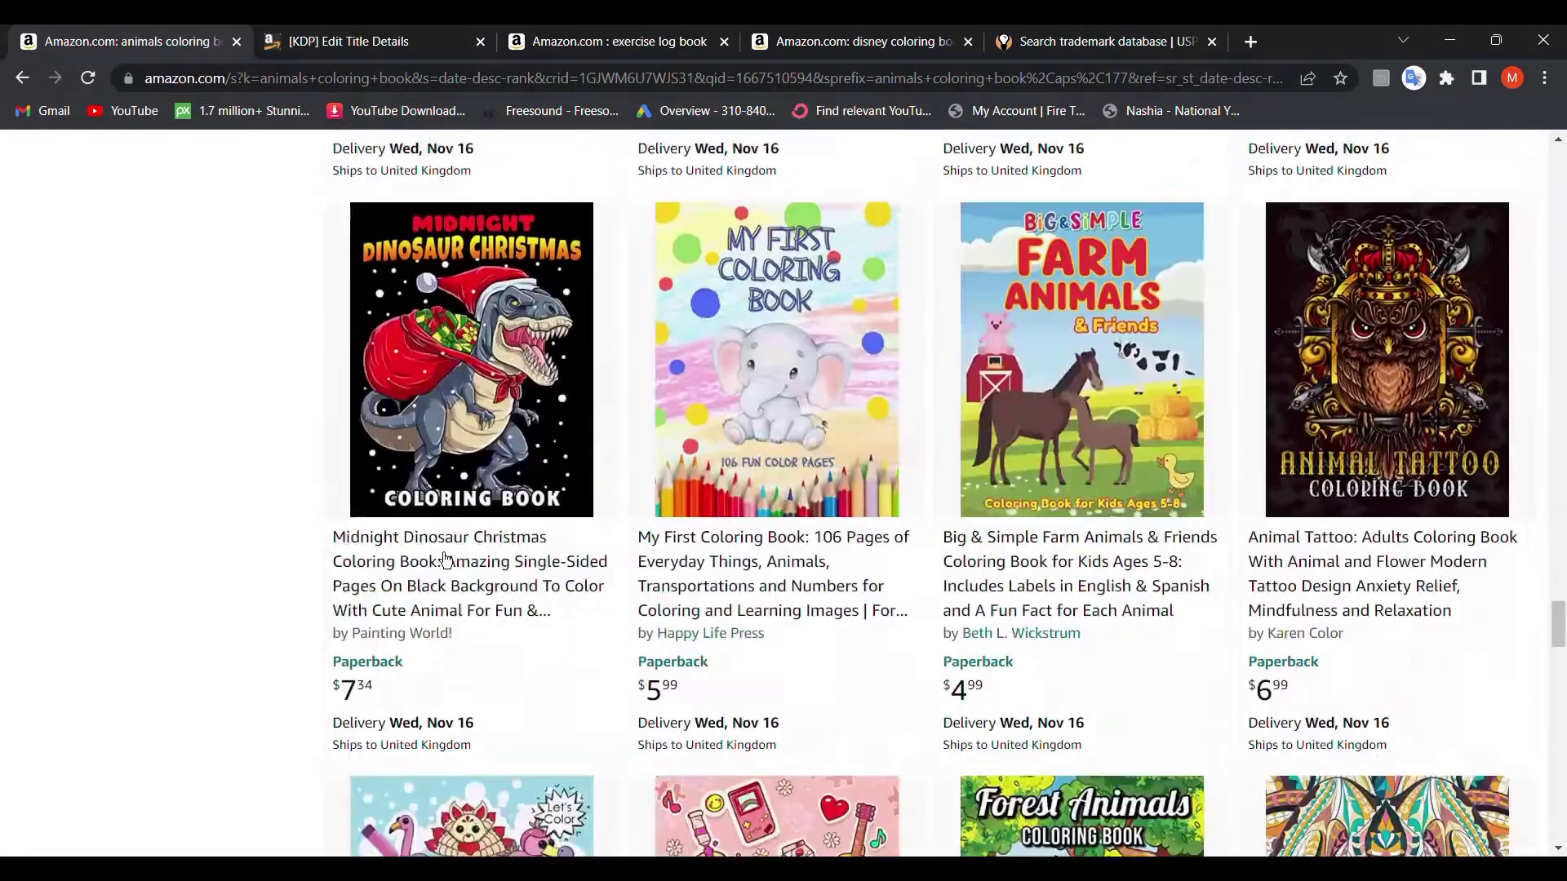
pyautogui.scroll(-3, 445, 560)
pyautogui.scroll(-3, 447, 558)
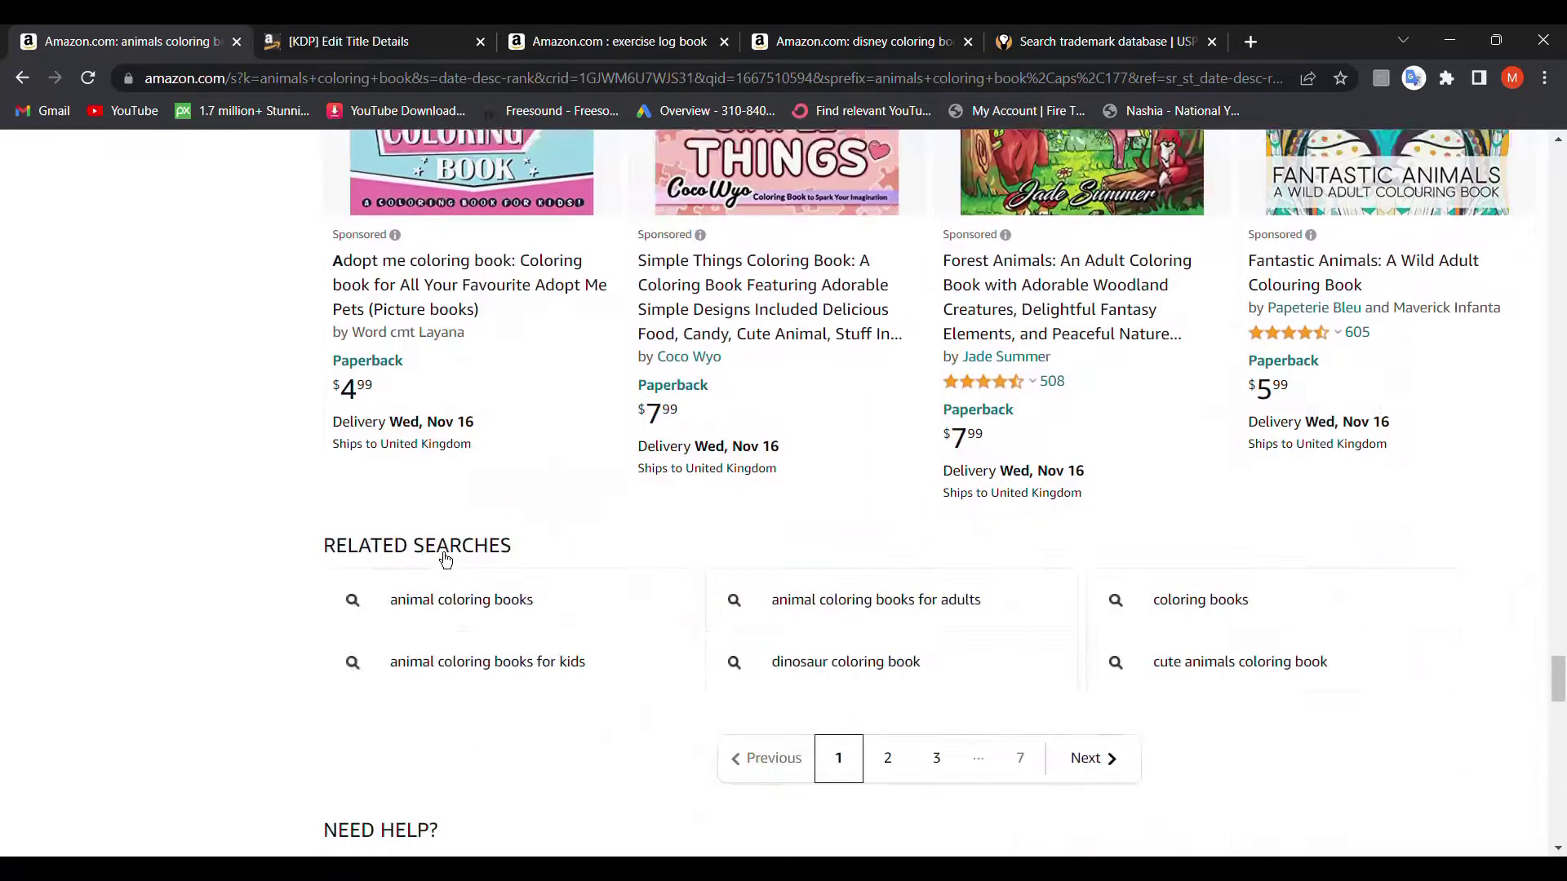
pyautogui.scroll(-5, 449, 557)
pyautogui.scroll(3, 453, 554)
# Go to page 2 of the newest animals coloring book results
pyautogui.click(891, 534)
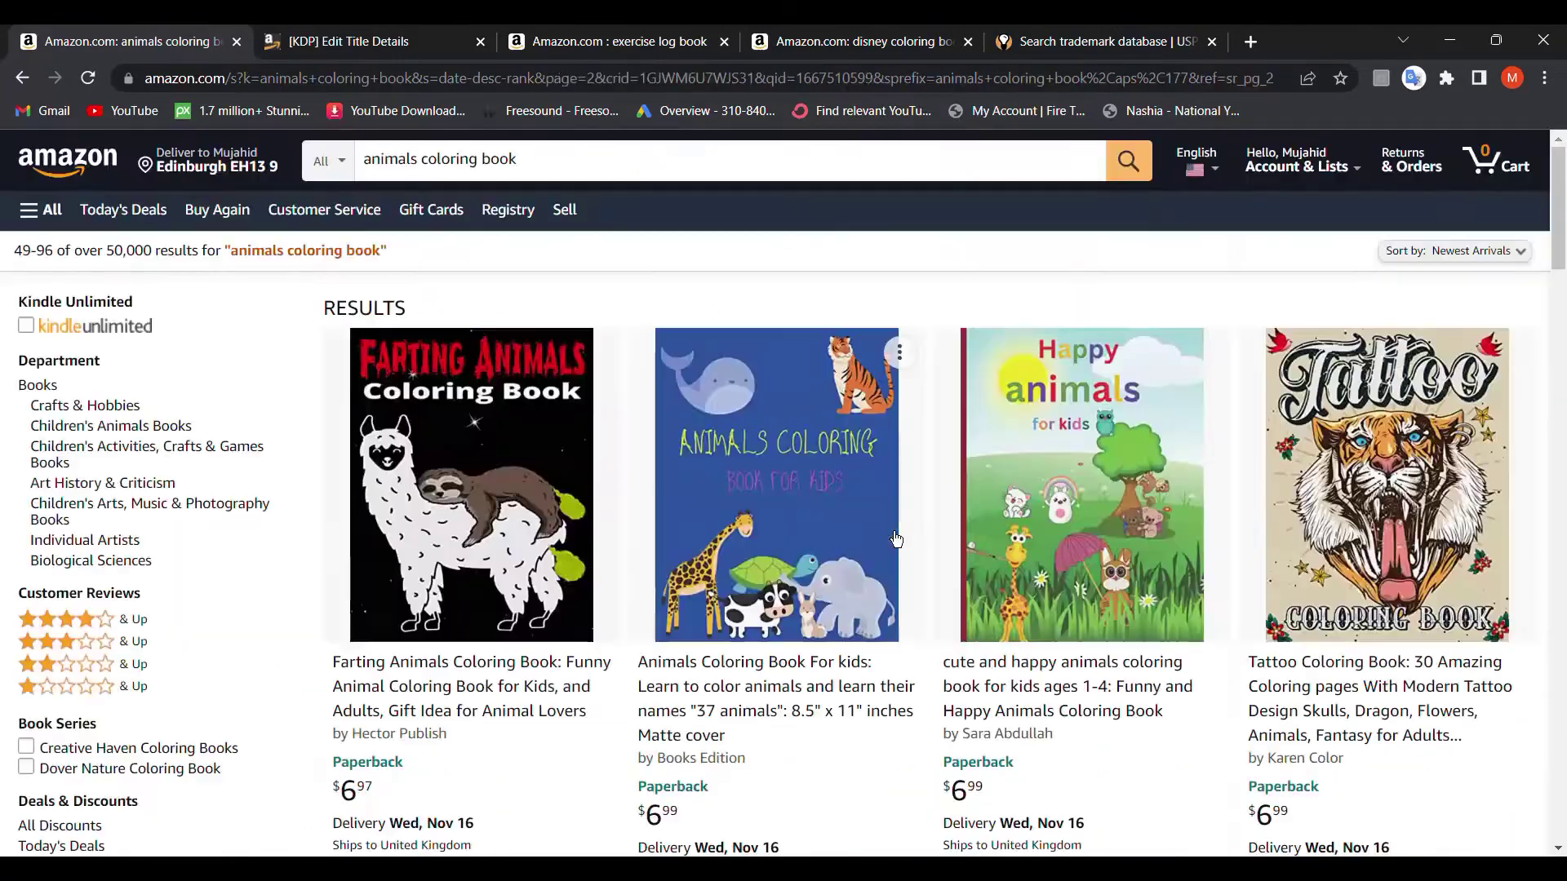
pyautogui.scroll(-5, 225, 655)
pyautogui.scroll(-3, 224, 657)
pyautogui.scroll(3, 224, 657)
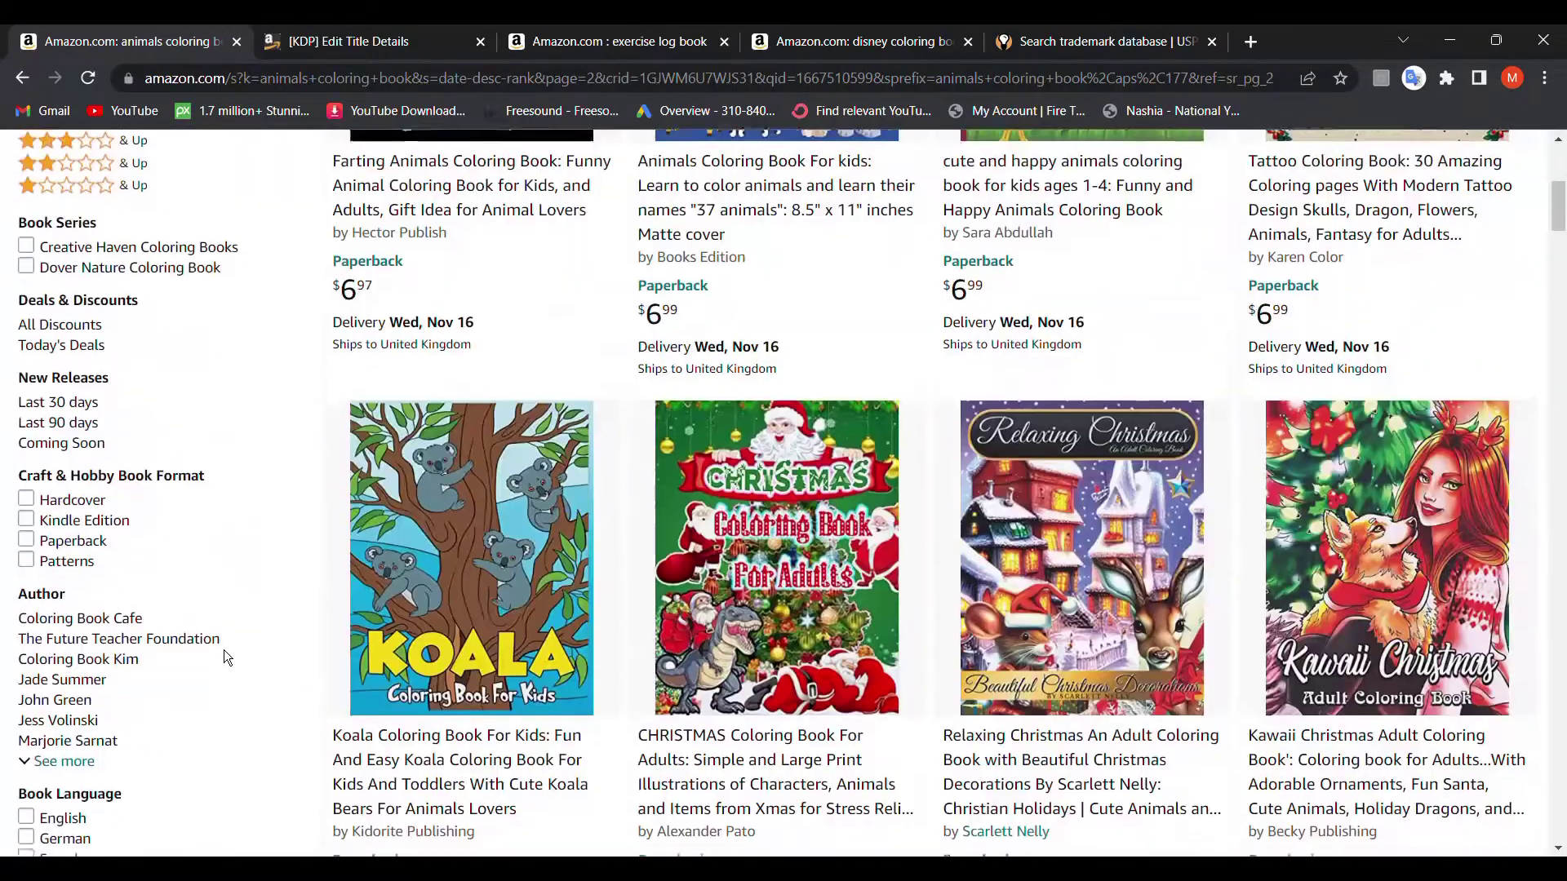
pyautogui.scroll(-4, 225, 657)
pyautogui.scroll(-4, 224, 657)
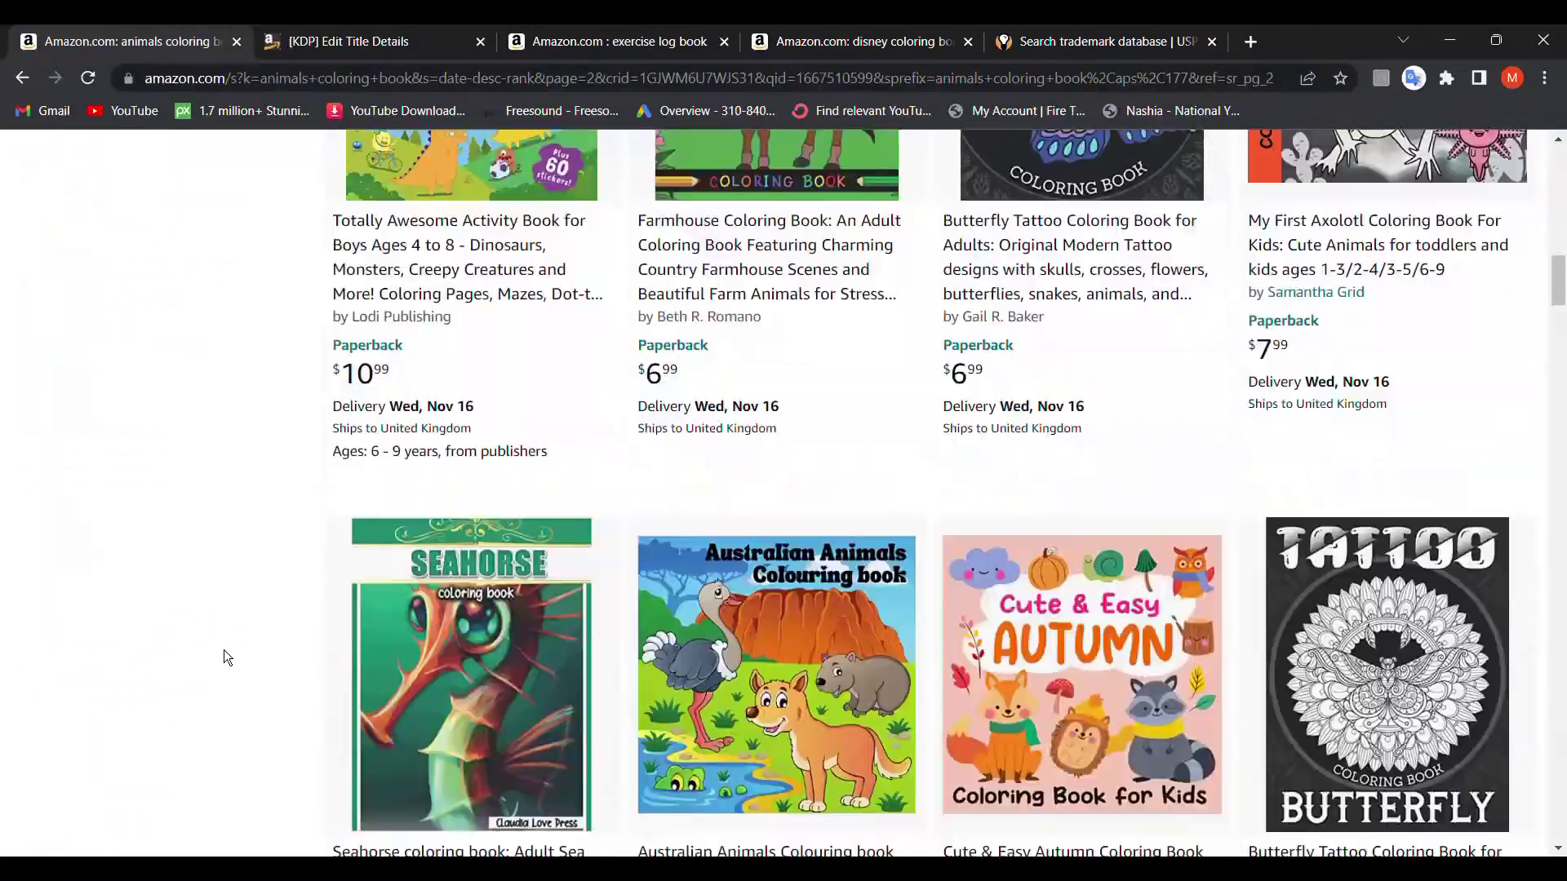
pyautogui.scroll(4, 225, 657)
pyautogui.scroll(3, 224, 658)
pyautogui.moveTo(1387, 509)
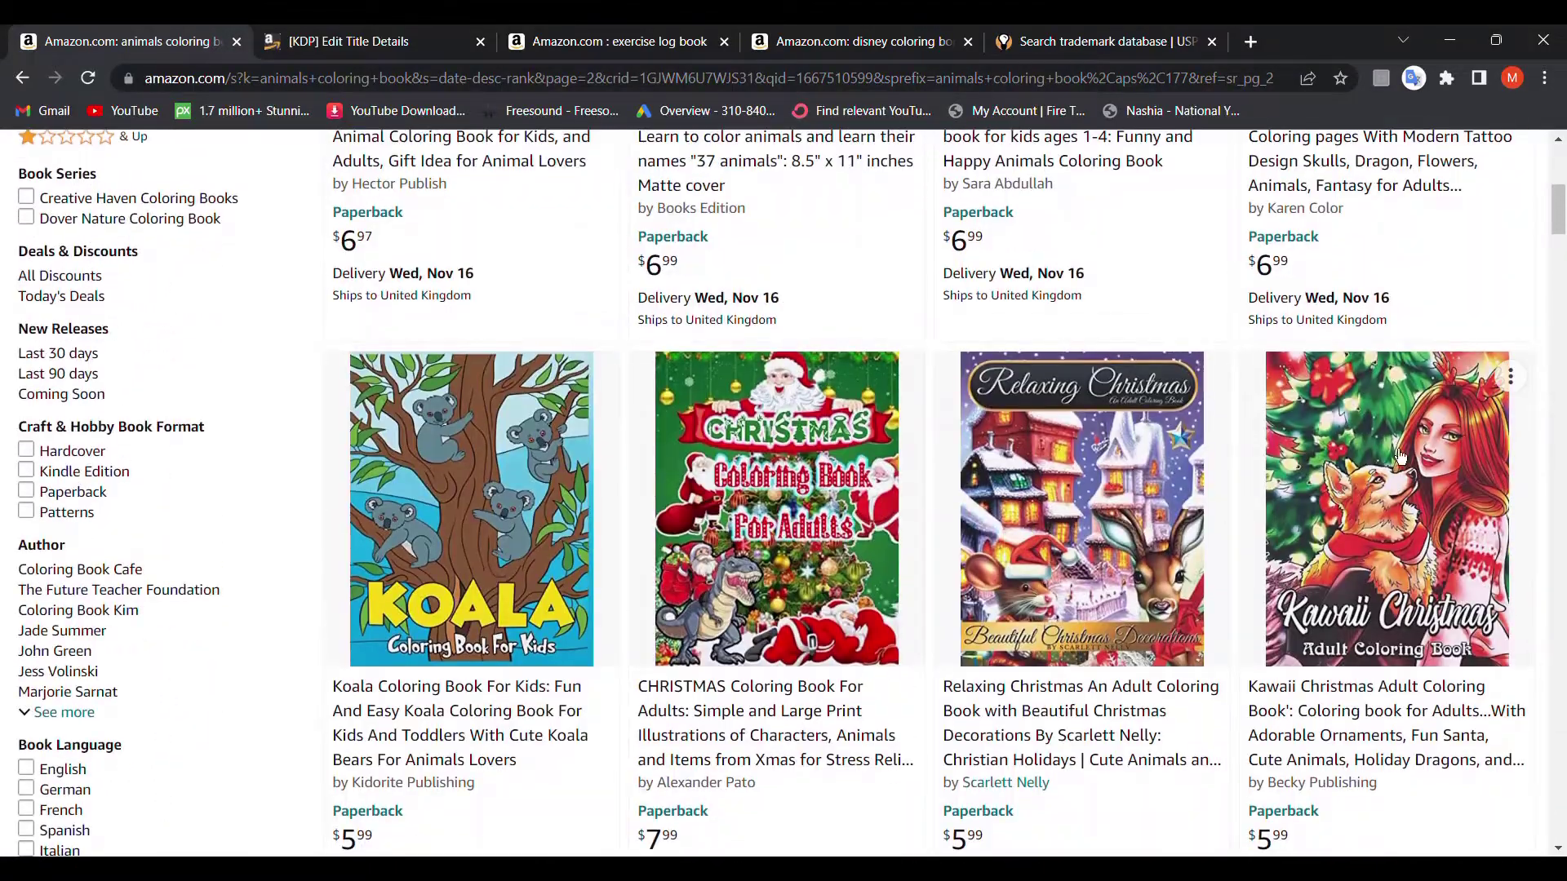
pyautogui.scroll(-4, 1085, 553)
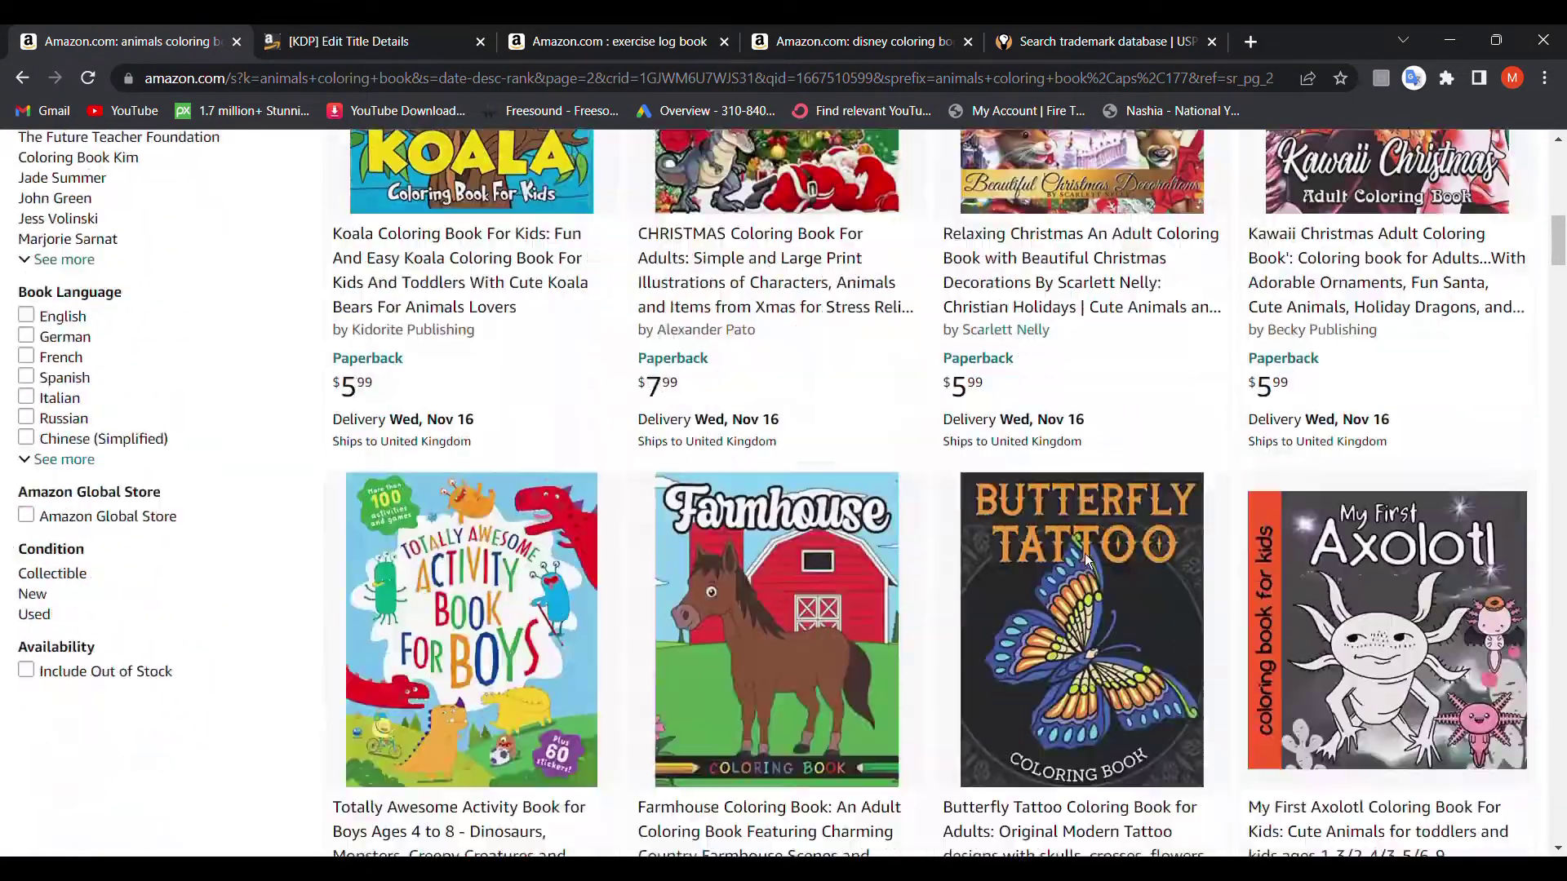
pyautogui.scroll(1, 1085, 553)
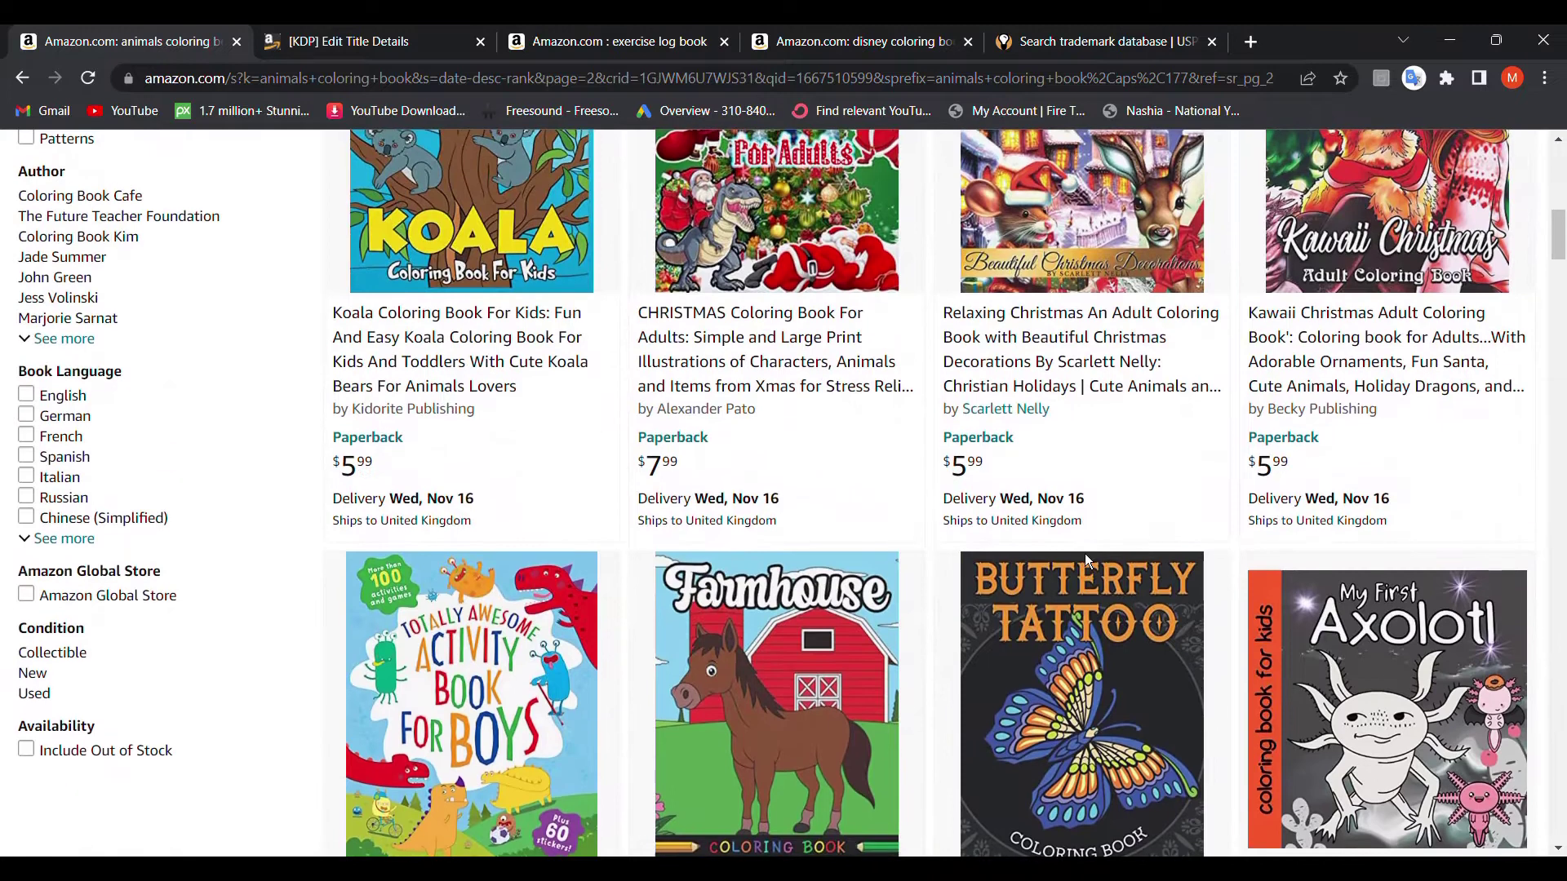
pyautogui.scroll(-4, 164, 705)
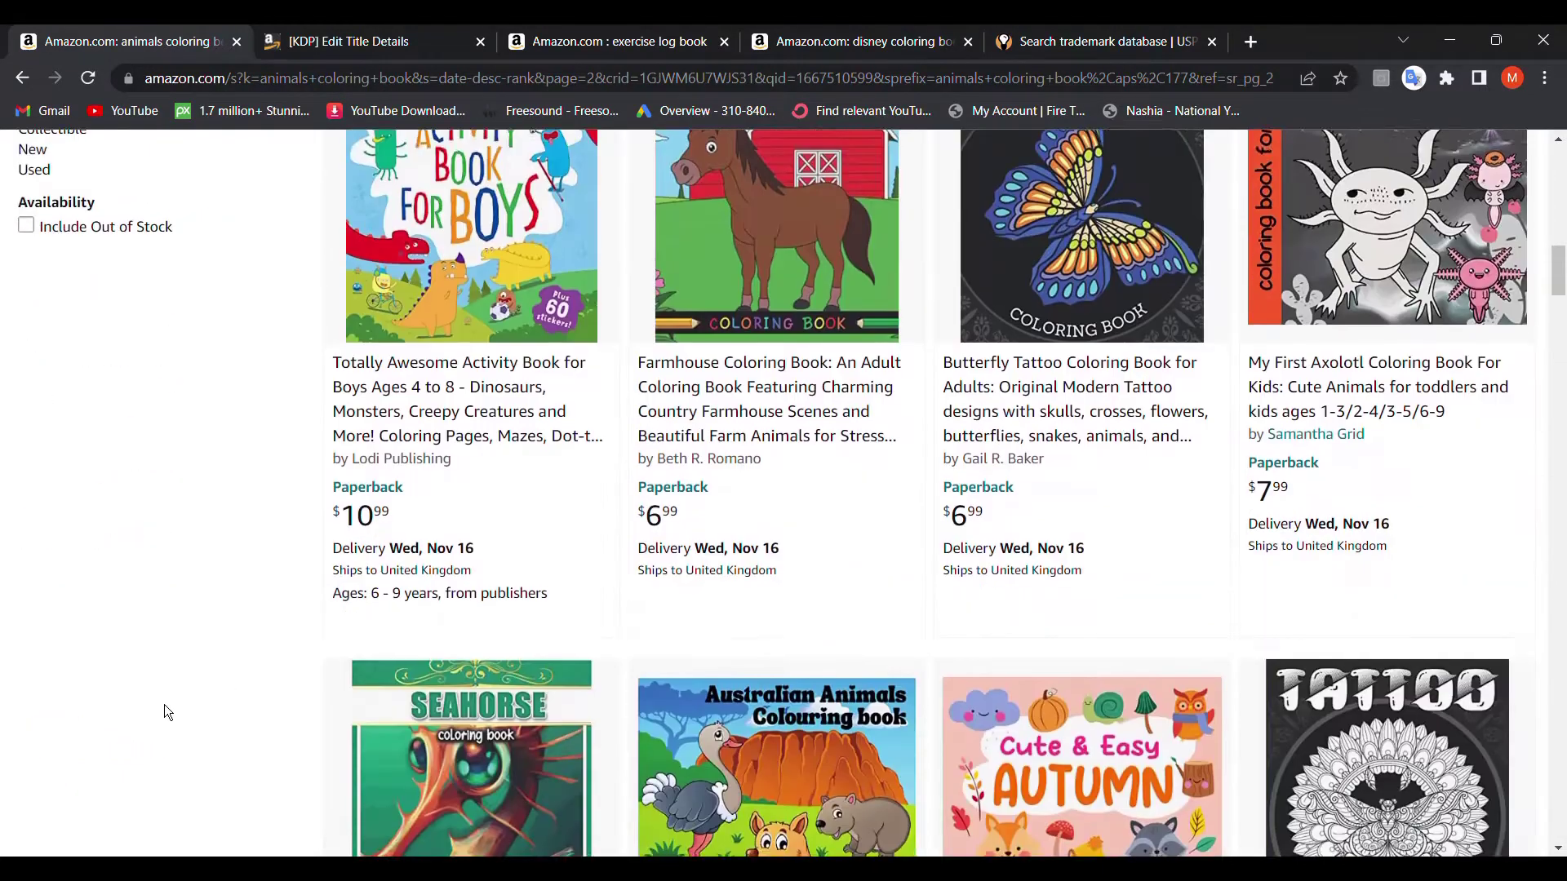
pyautogui.scroll(-2, 164, 705)
pyautogui.scroll(-6, 164, 705)
pyautogui.scroll(-3, 165, 705)
pyautogui.scroll(-5, 164, 705)
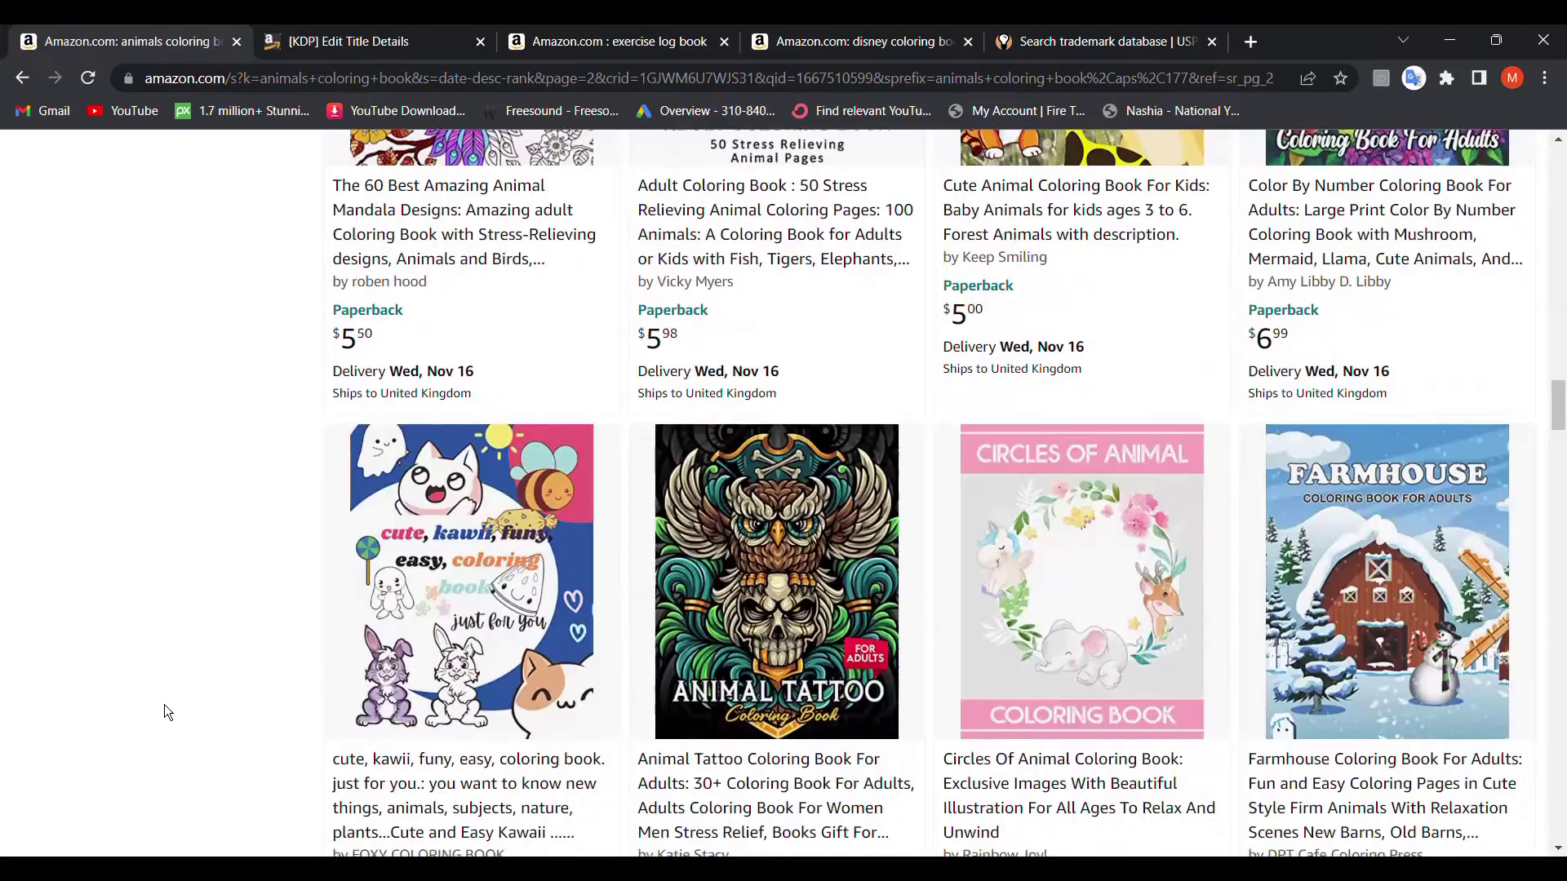
pyautogui.scroll(-5, 164, 706)
pyautogui.scroll(-3, 164, 707)
pyautogui.scroll(-5, 165, 706)
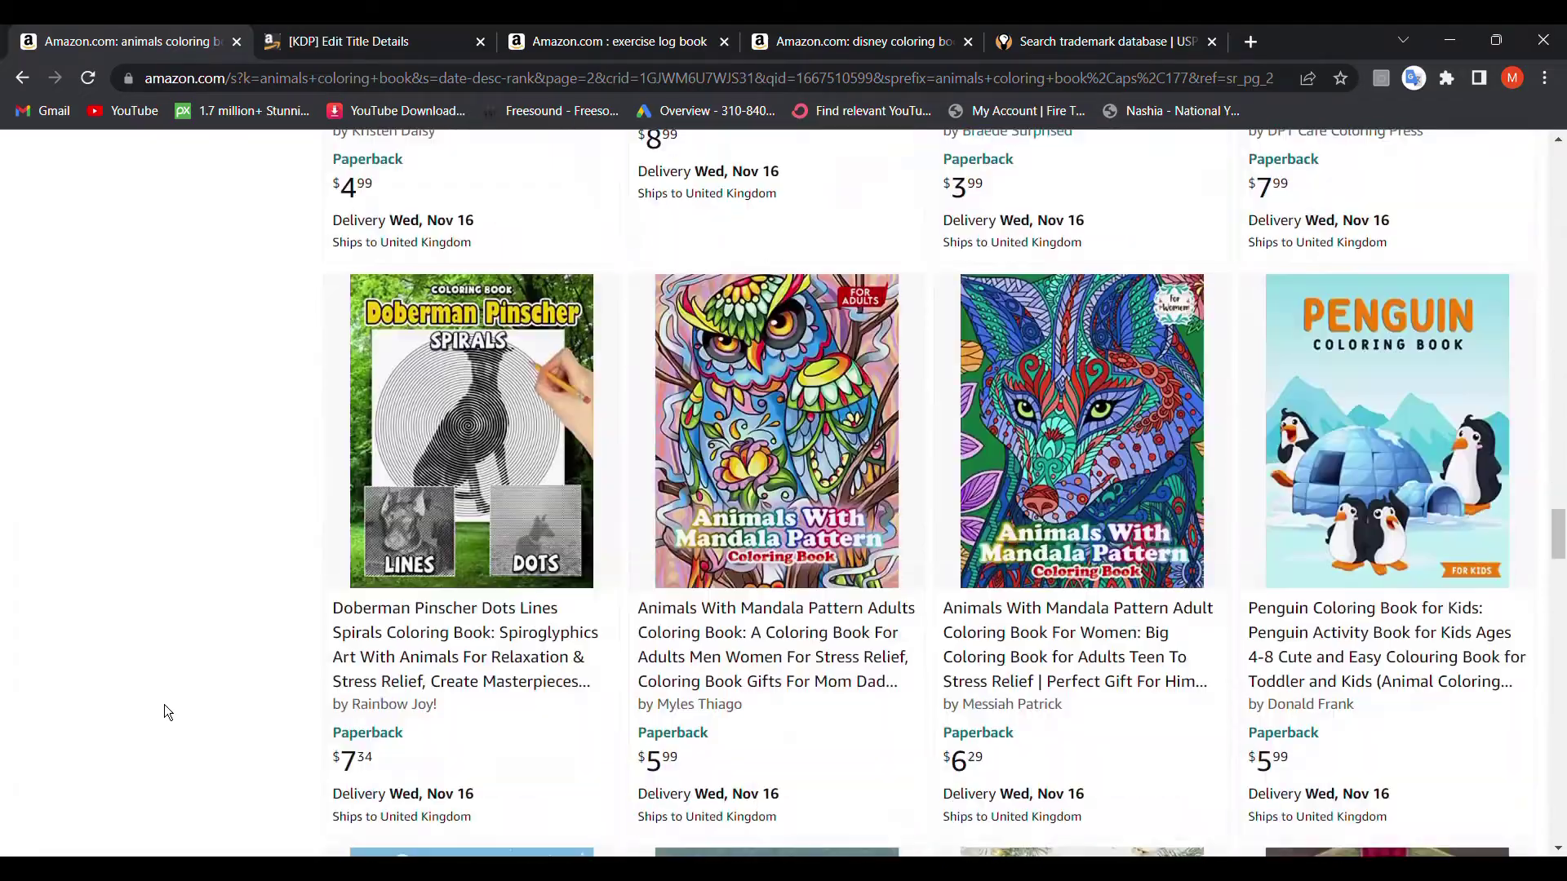
pyautogui.scroll(-5, 164, 708)
pyautogui.scroll(-5, 164, 708)
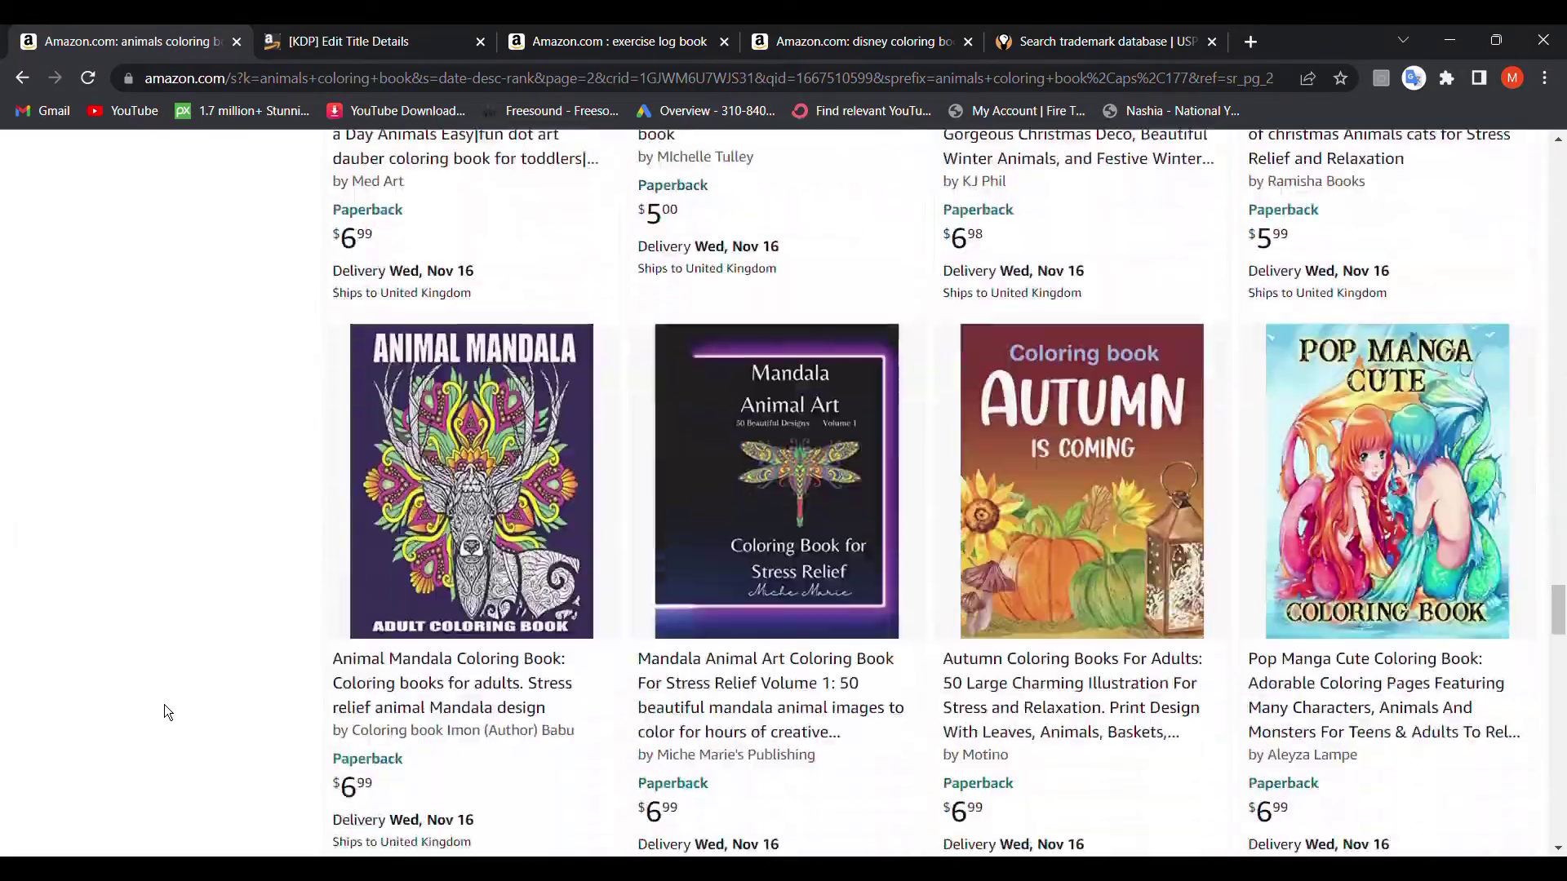
pyautogui.scroll(-7, 165, 708)
pyautogui.scroll(5, 165, 705)
pyautogui.scroll(3, 164, 706)
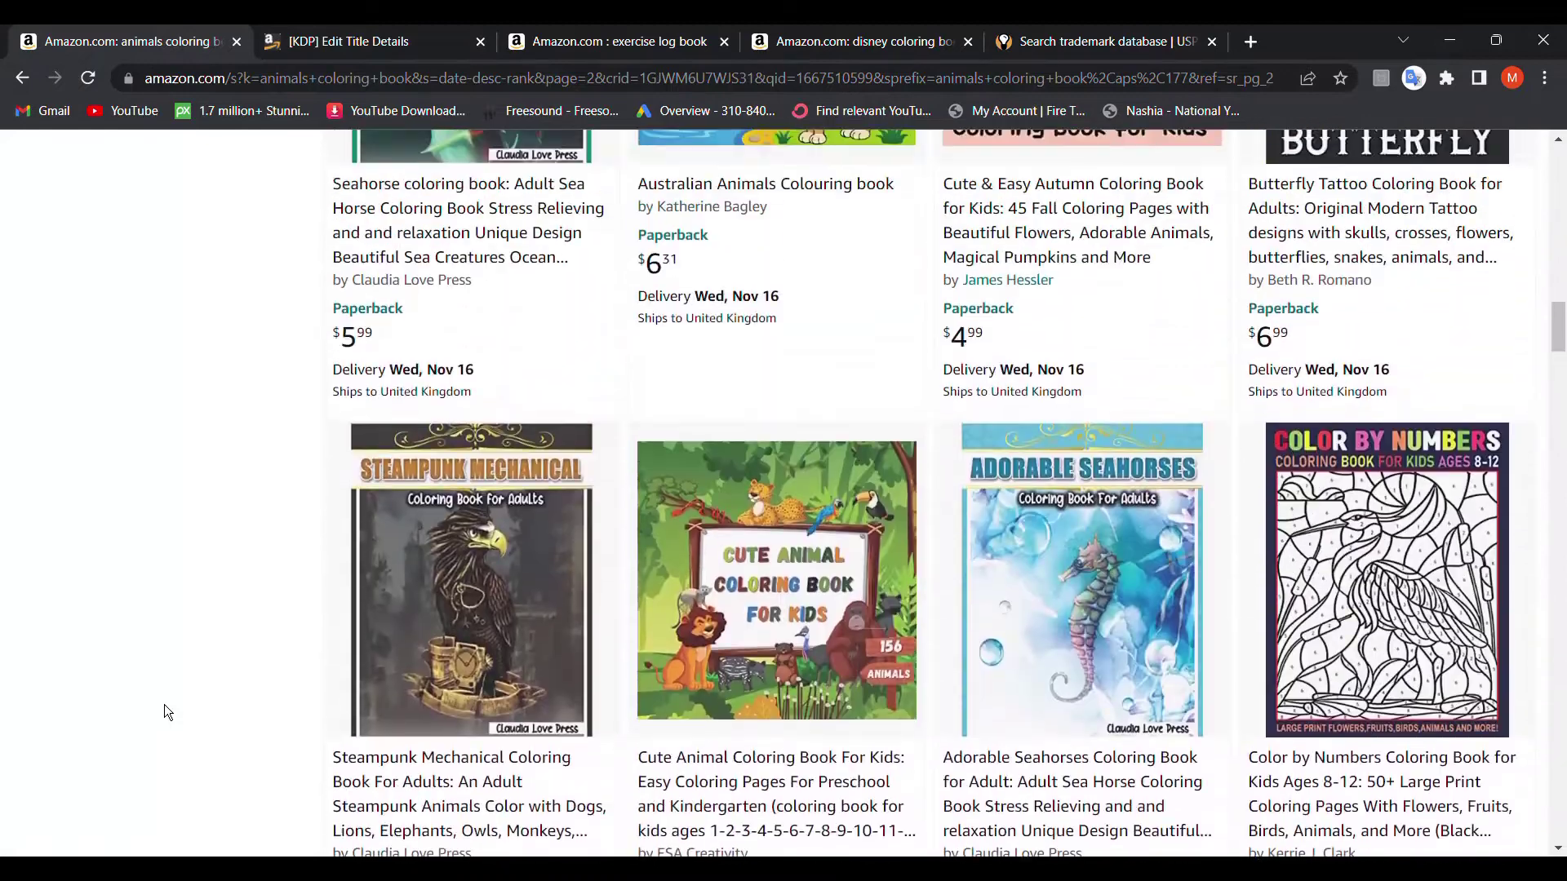
pyautogui.scroll(5, 164, 705)
pyautogui.scroll(5, 165, 705)
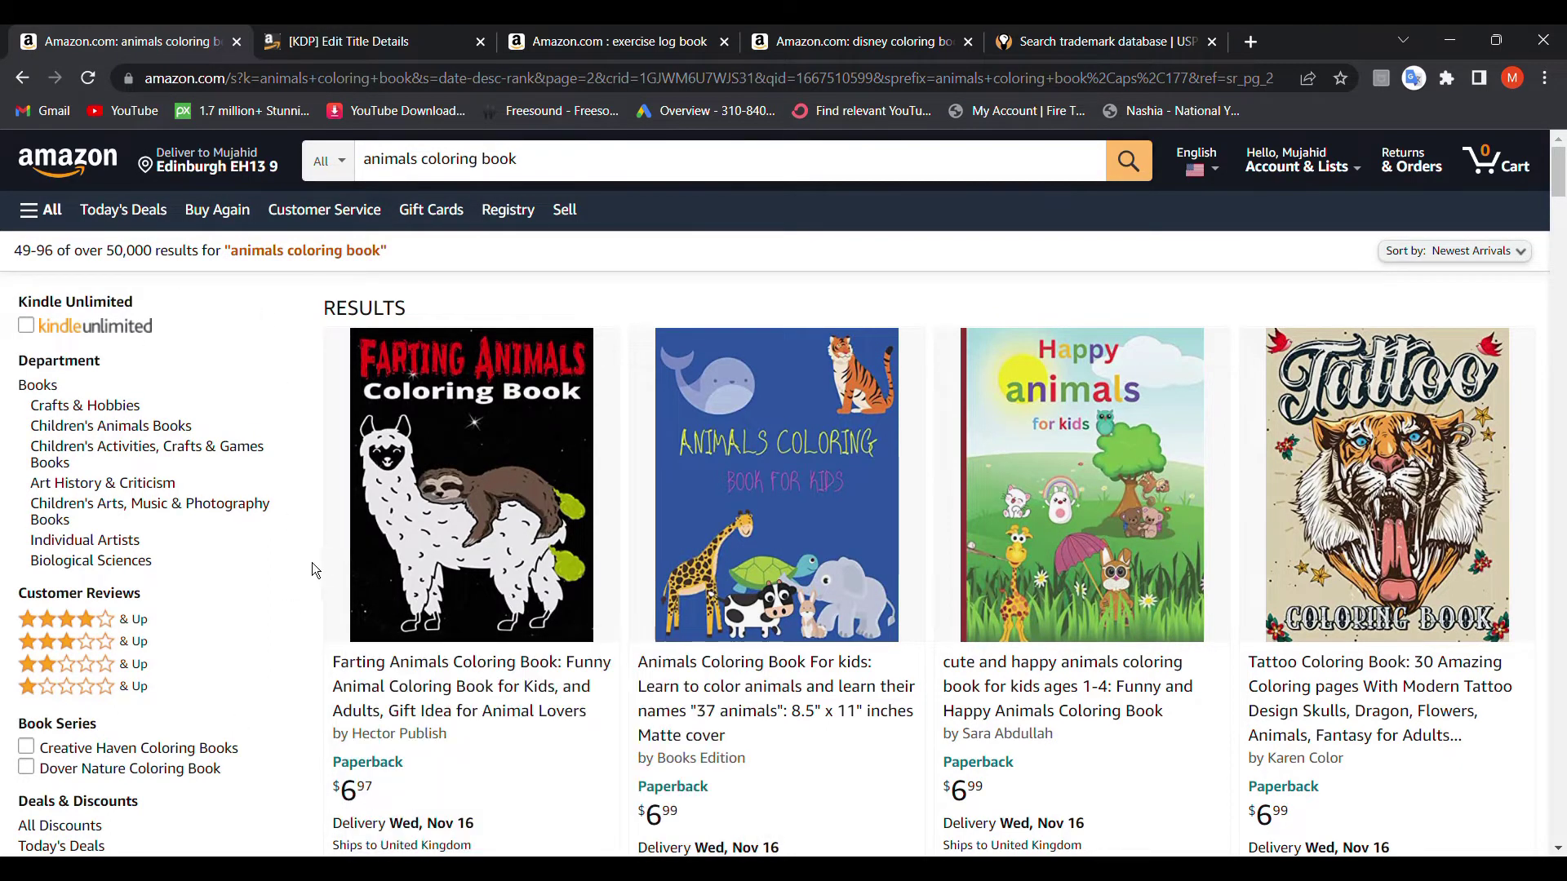
# Switch to the '[KDP] Edit Title Details' paperback details form
pyautogui.click(382, 40)
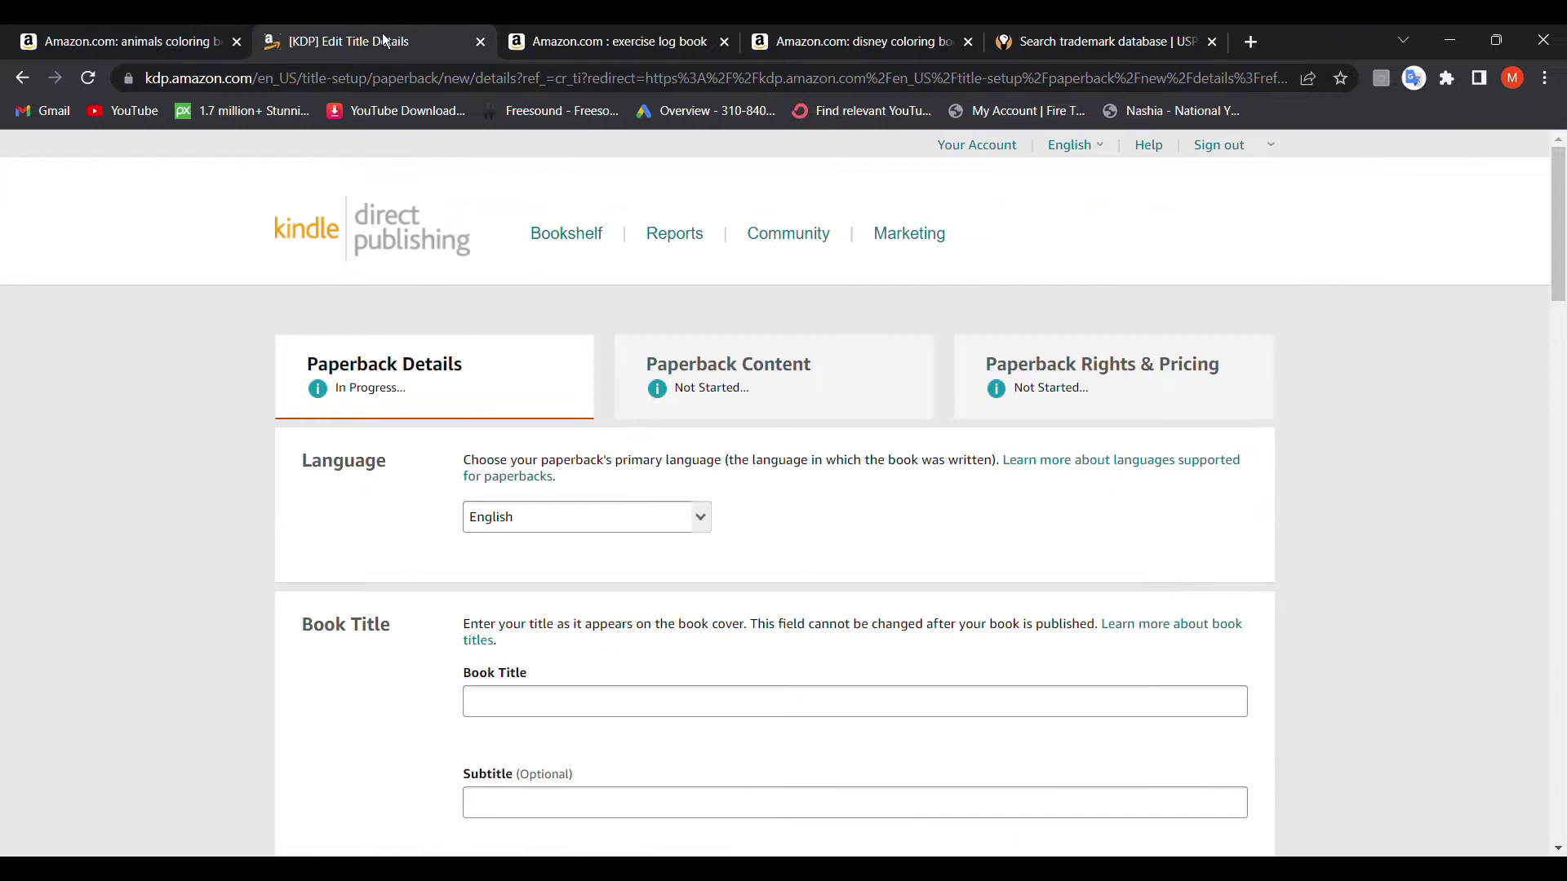
pyautogui.scroll(-10, 23, 572)
pyautogui.scroll(-5, 24, 572)
pyautogui.scroll(-3, 23, 571)
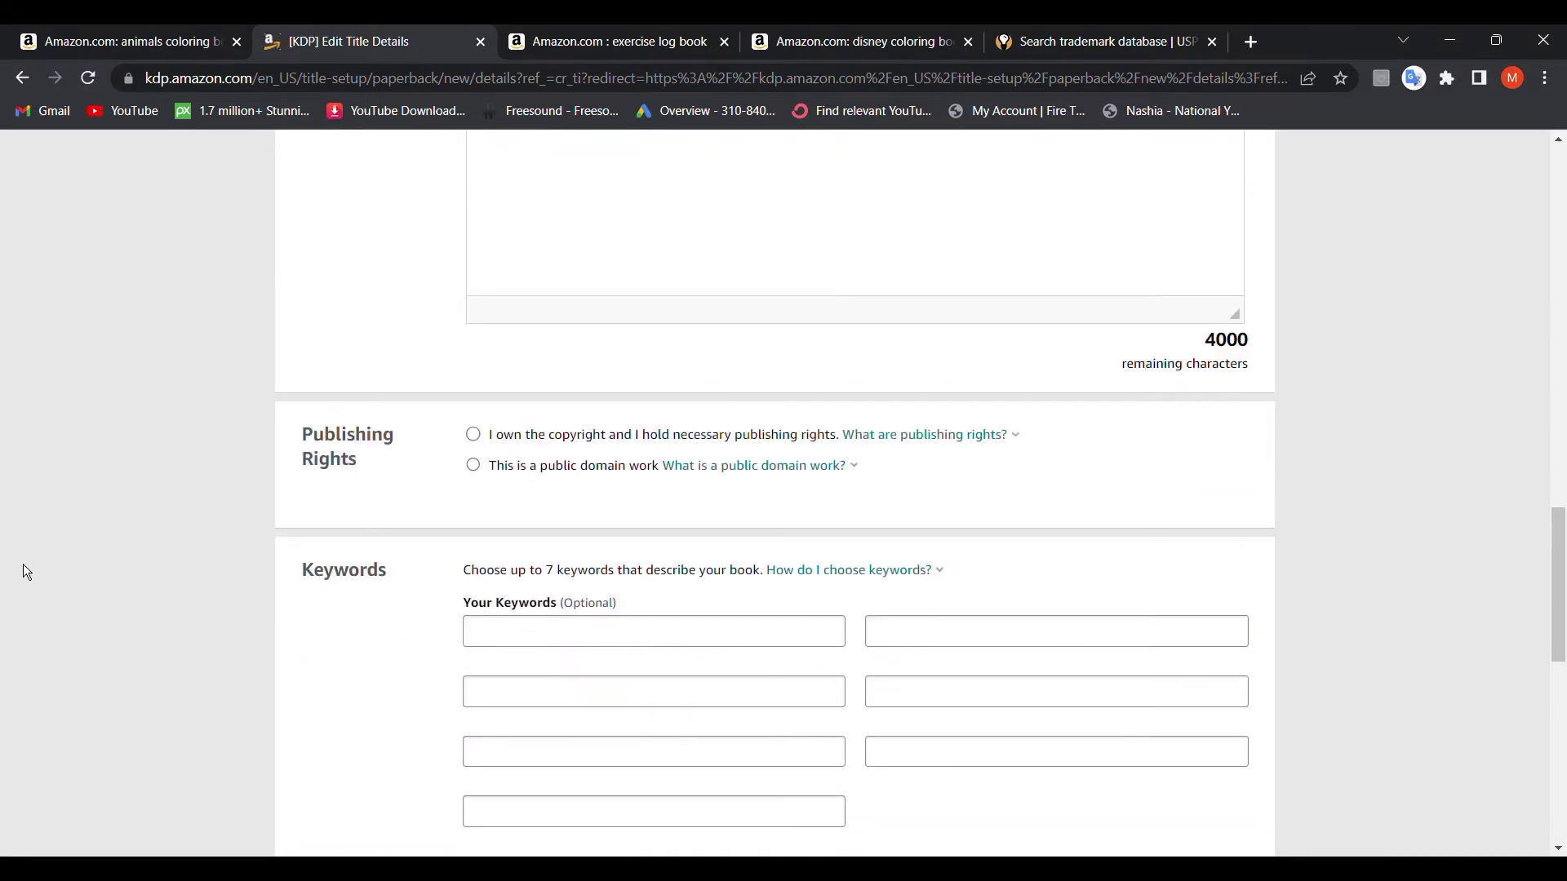
pyautogui.scroll(-4, 23, 572)
pyautogui.scroll(2, 23, 572)
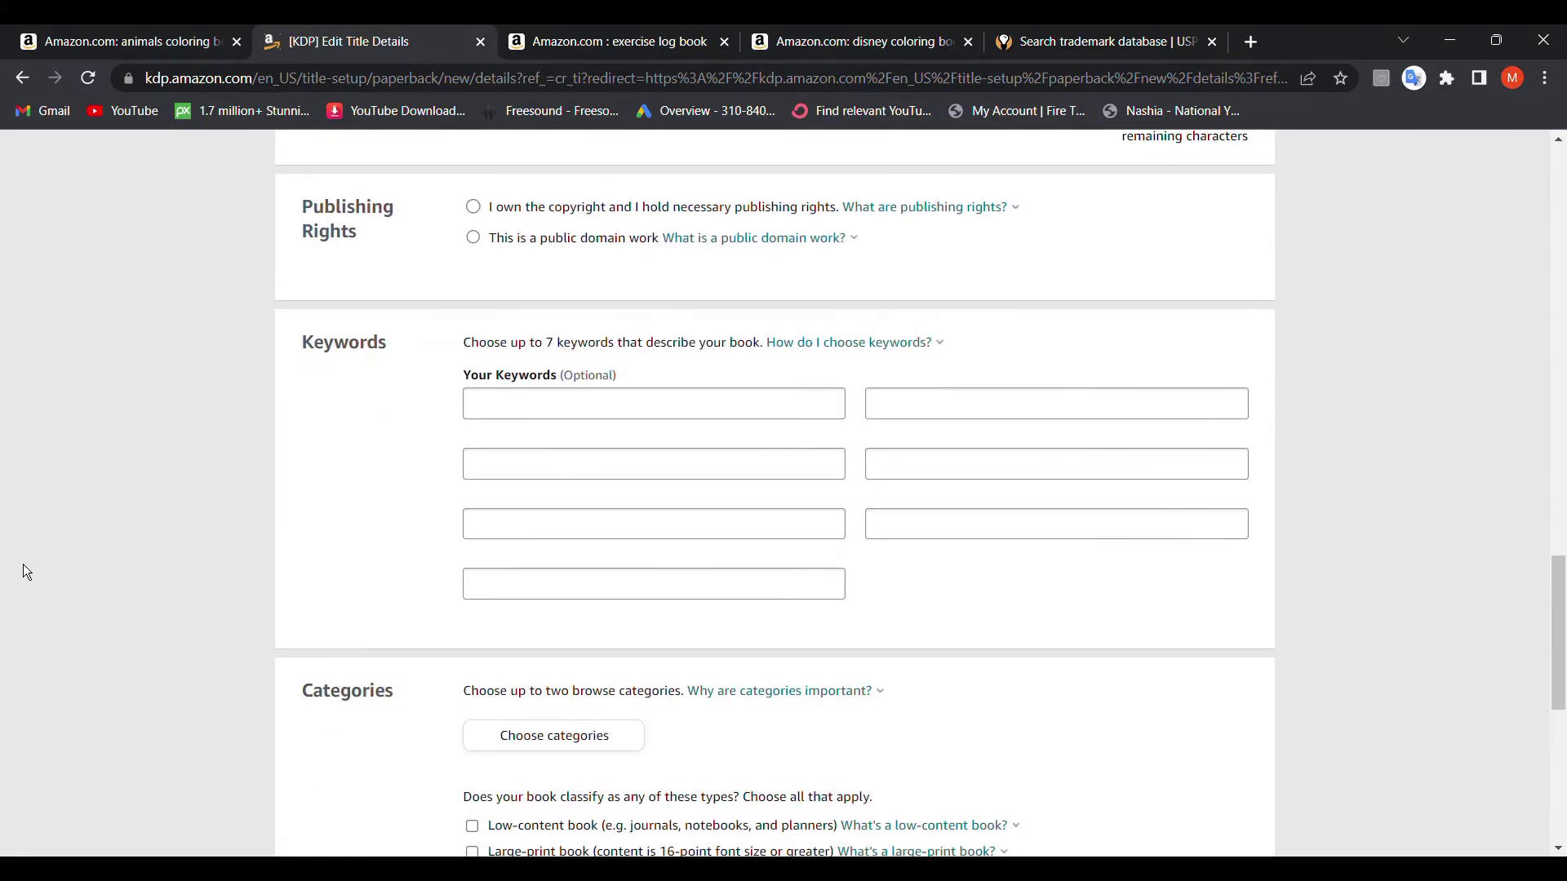
pyautogui.scroll(1, 24, 572)
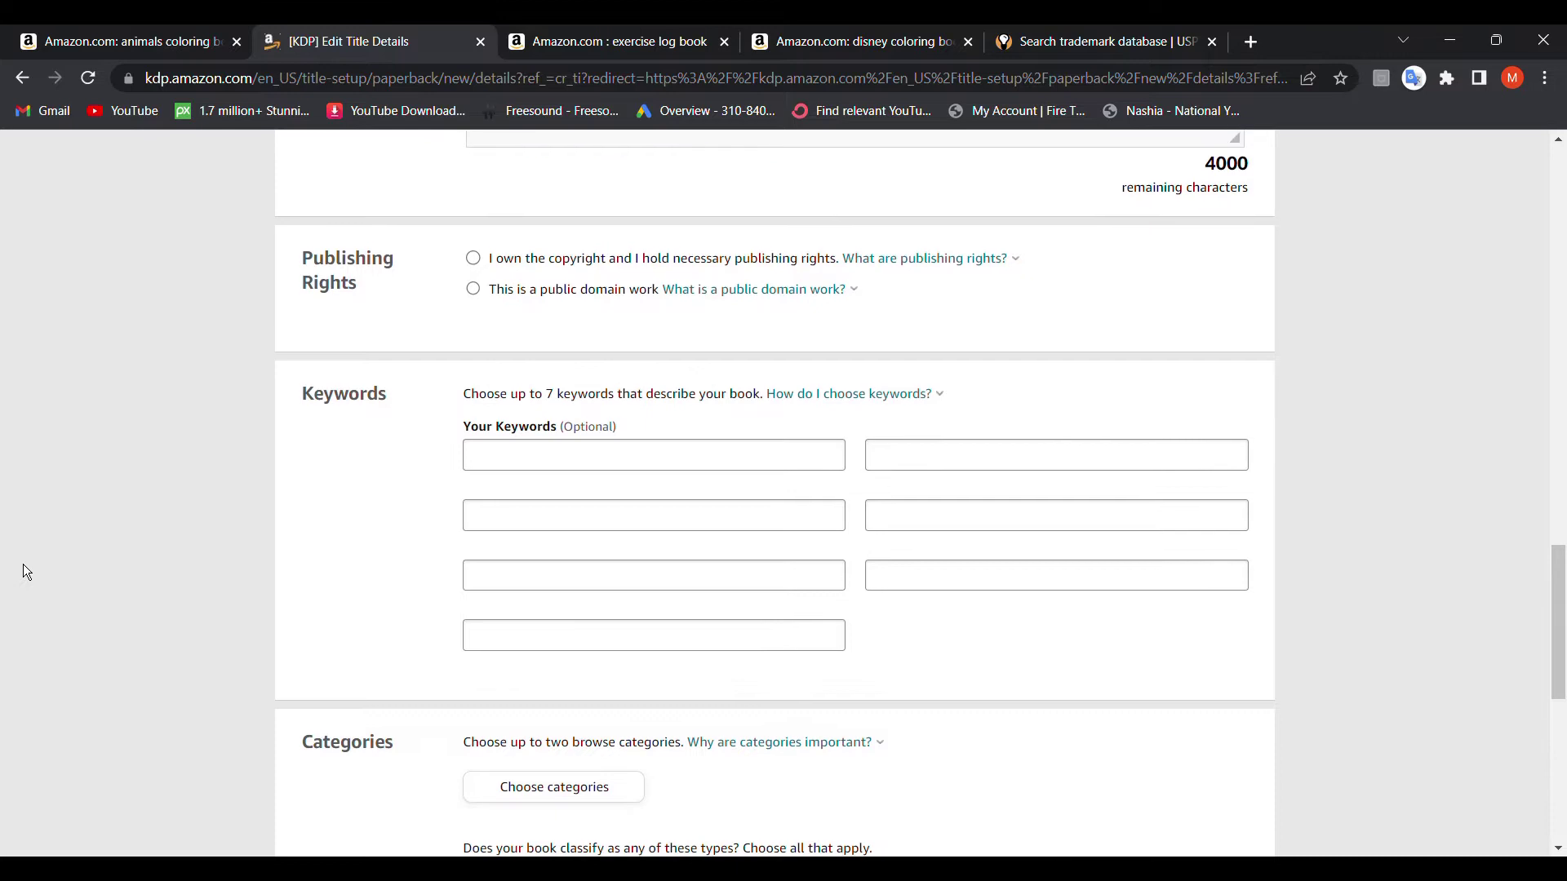
pyautogui.scroll(-3, 23, 572)
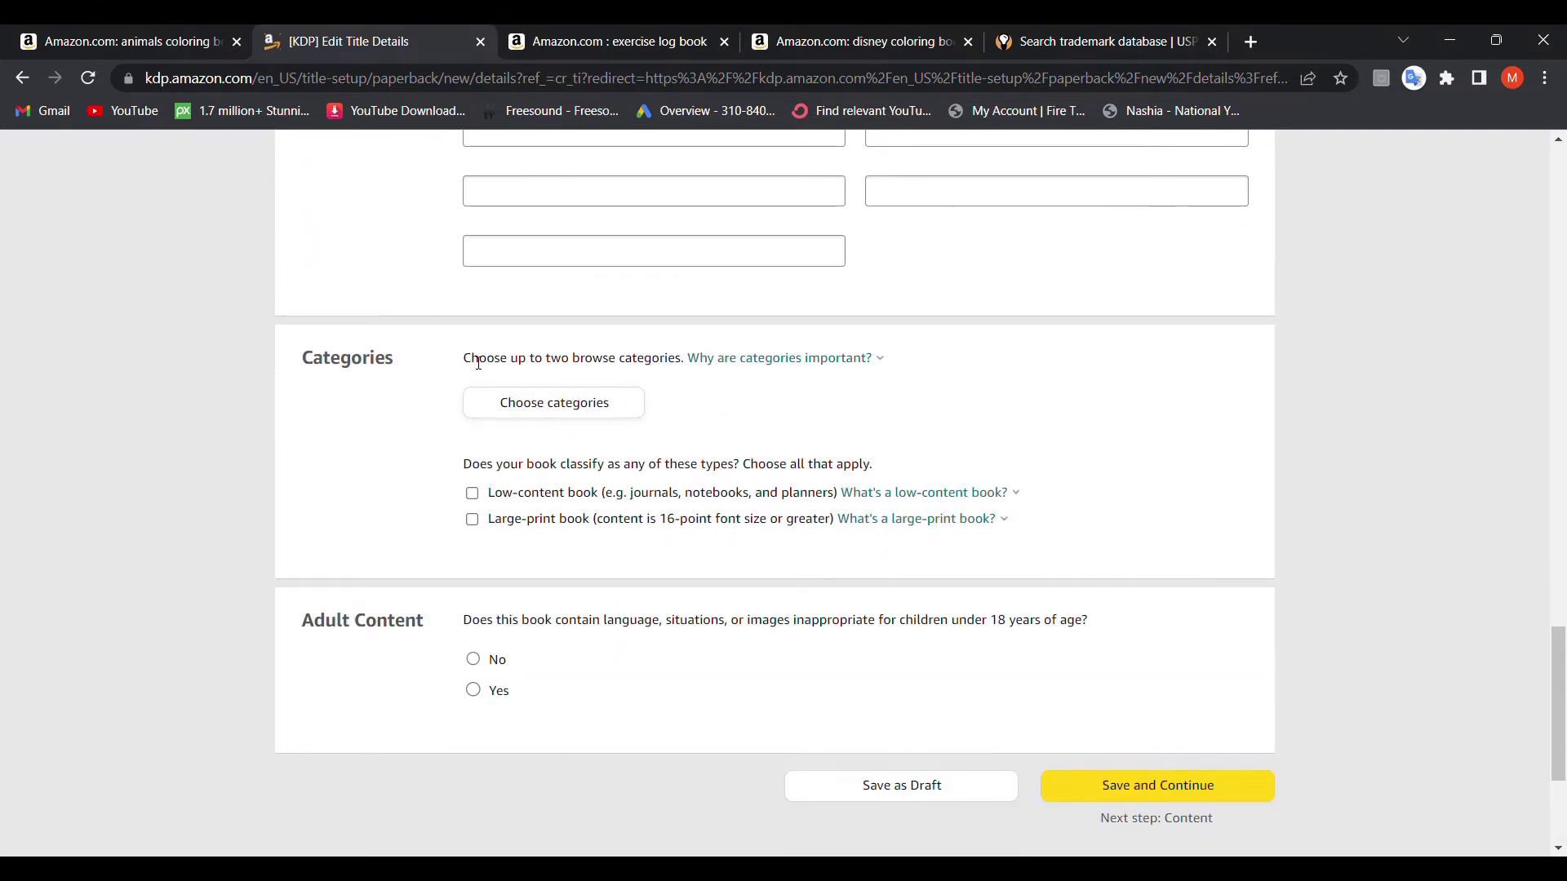
pyautogui.click(583, 411)
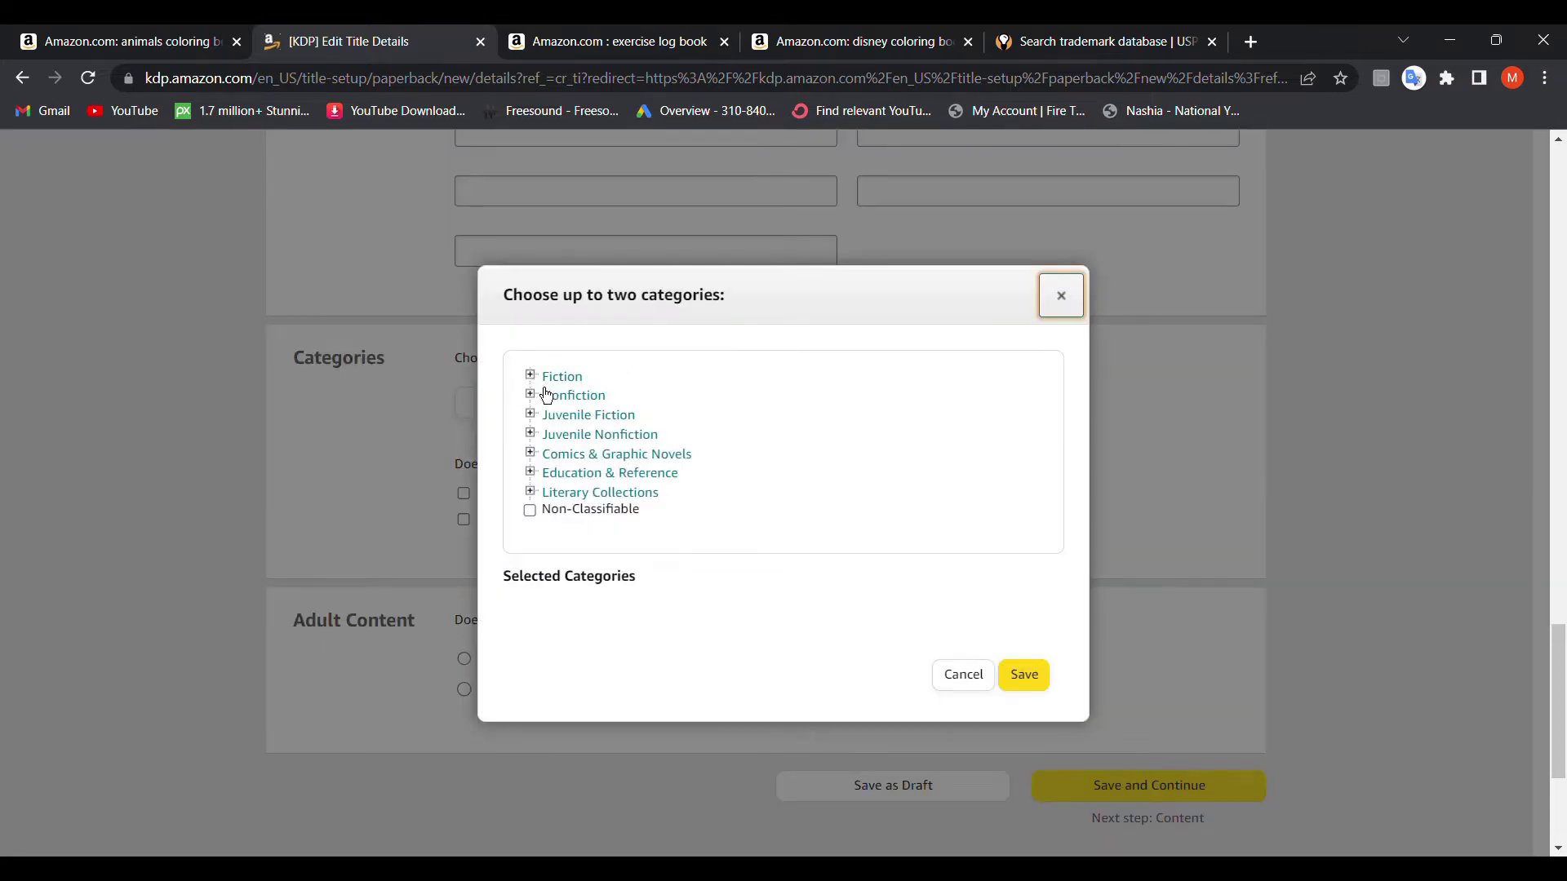
pyautogui.click(529, 395)
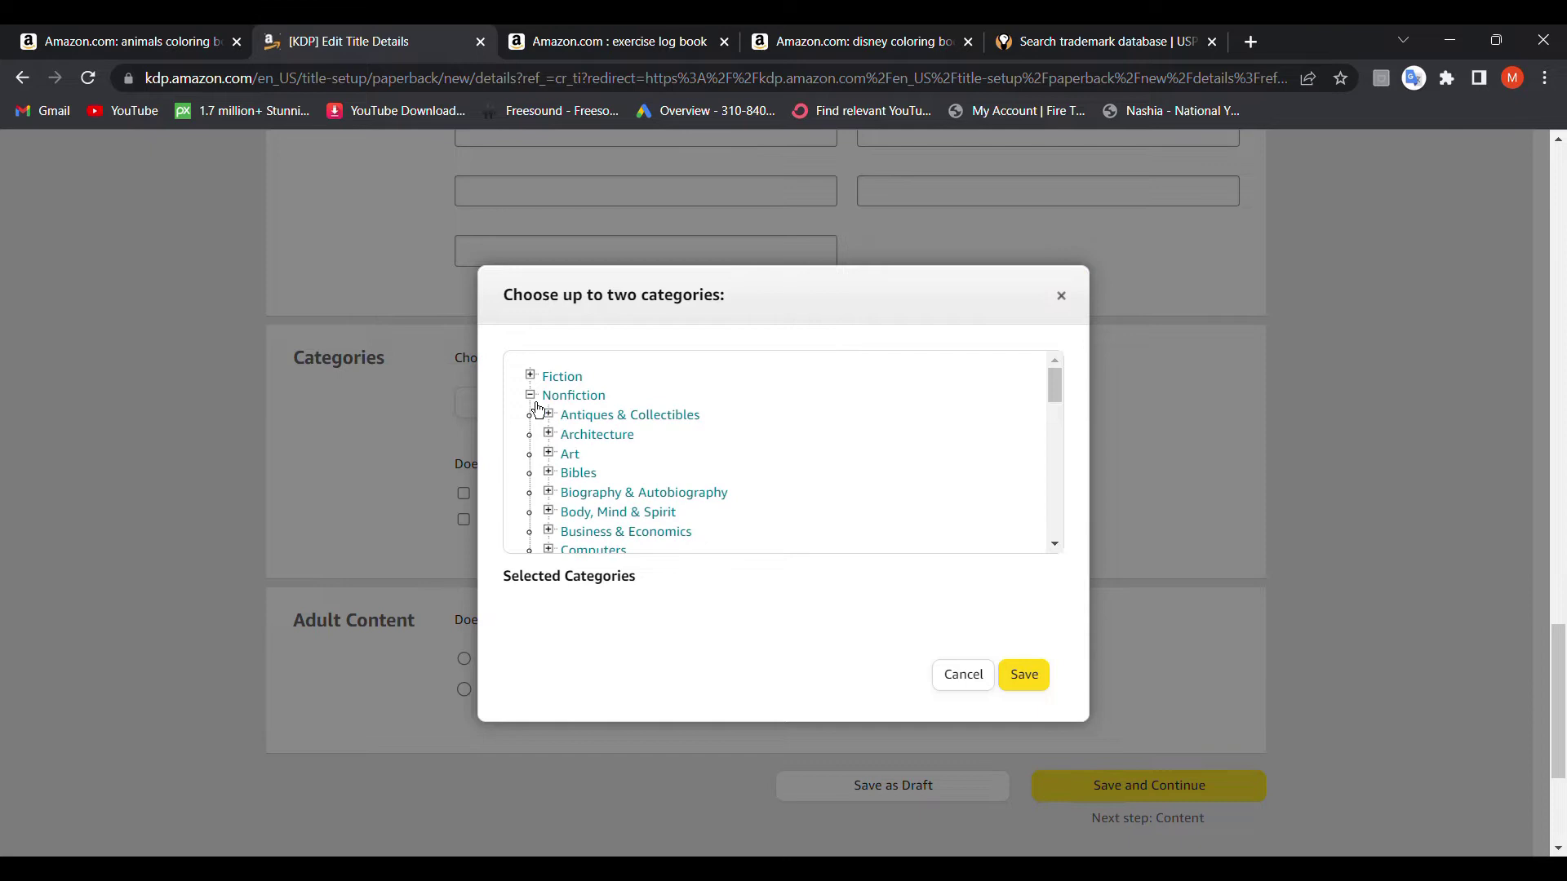
pyautogui.click(549, 417)
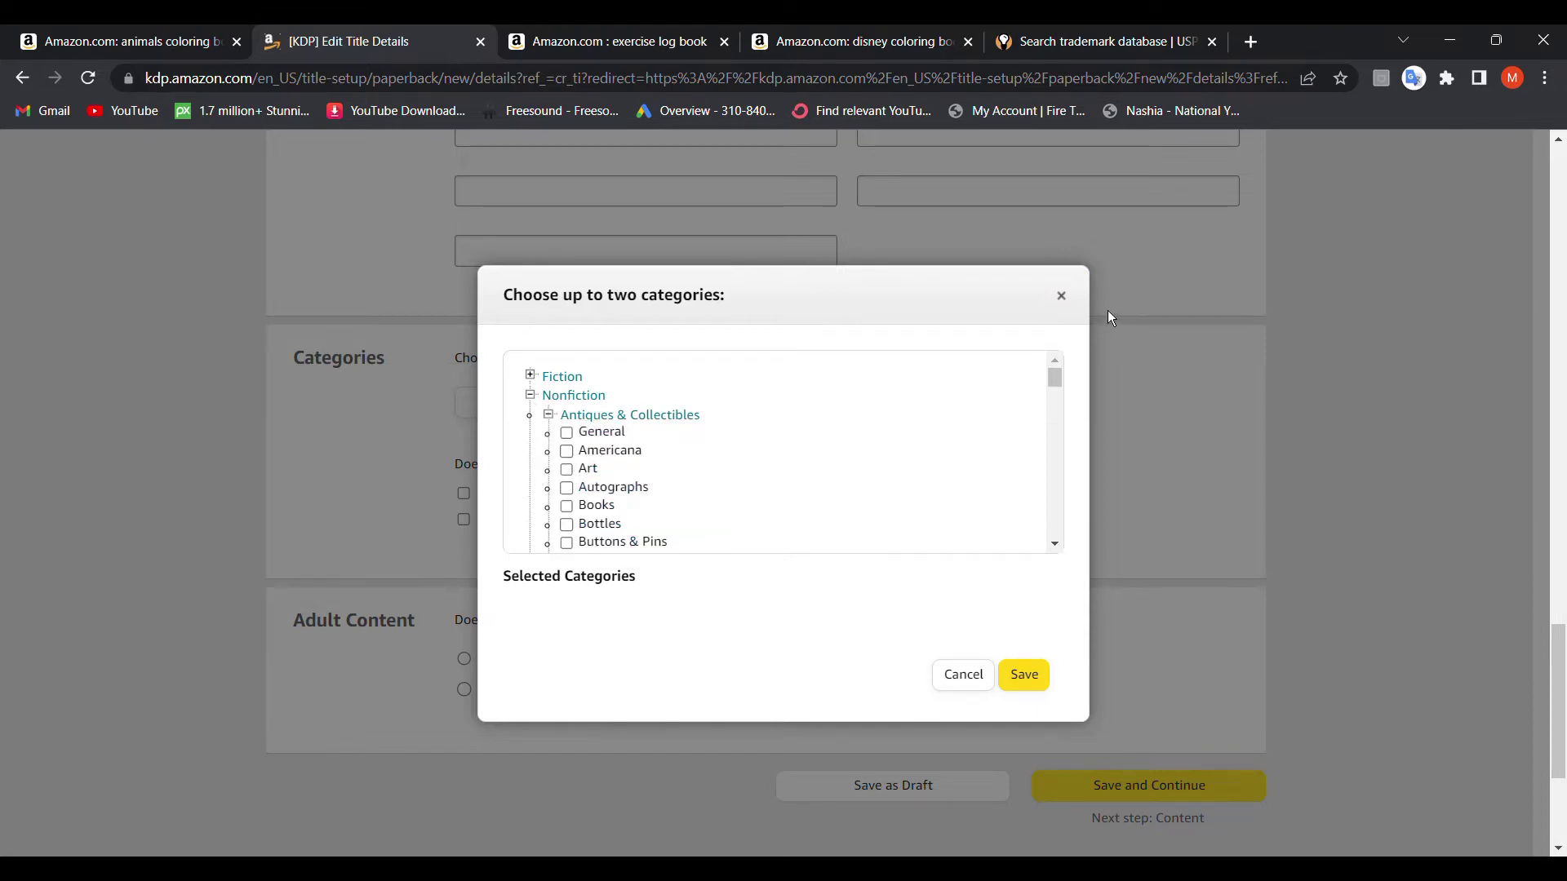
pyautogui.click(1062, 298)
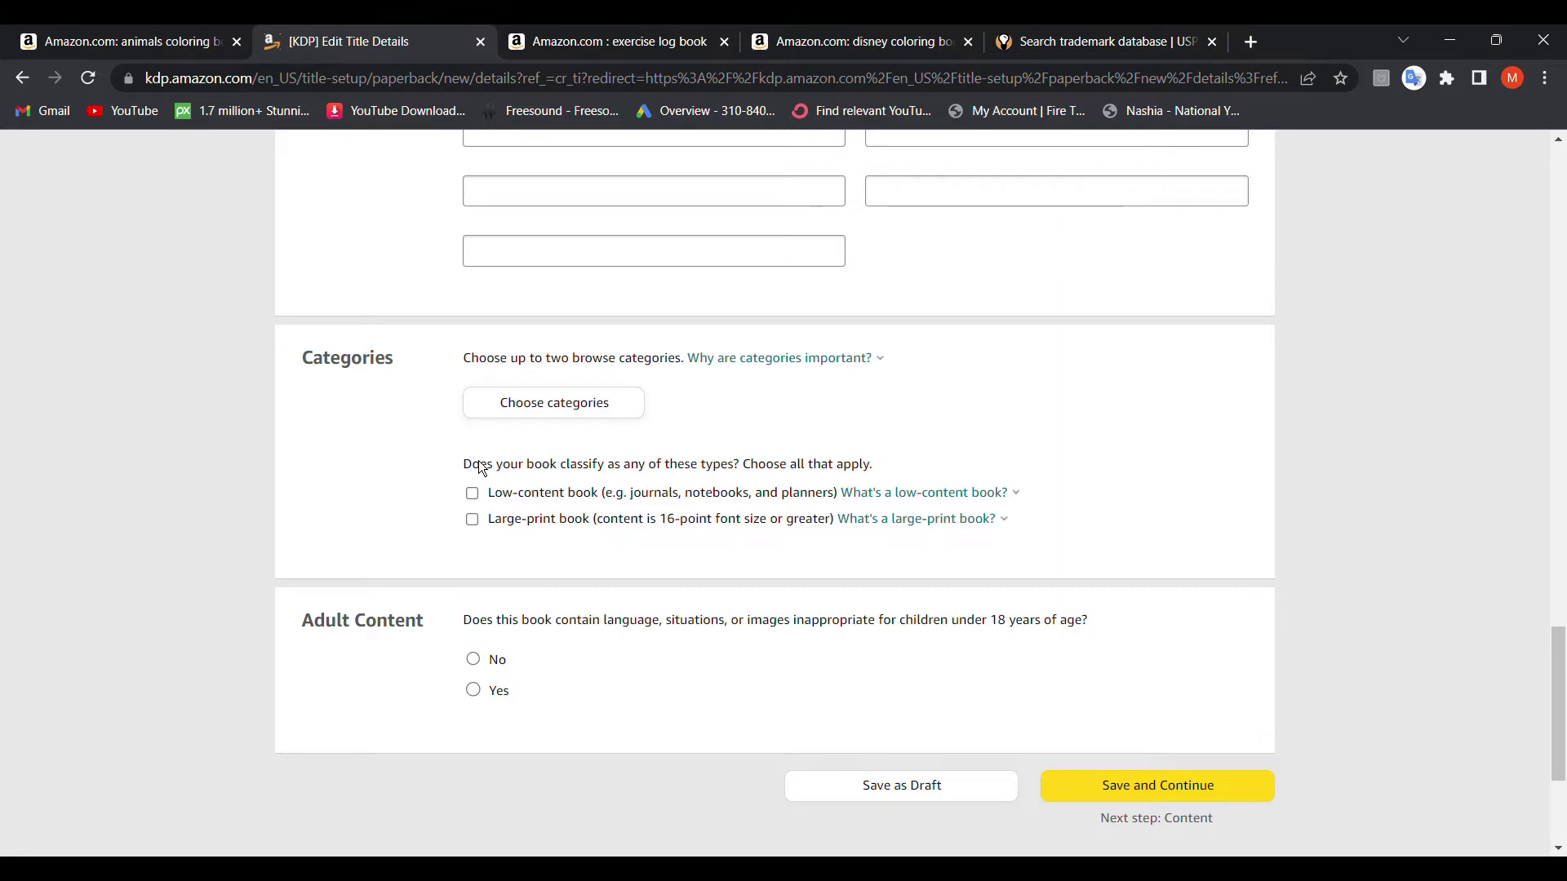
pyautogui.scroll(-1, 479, 461)
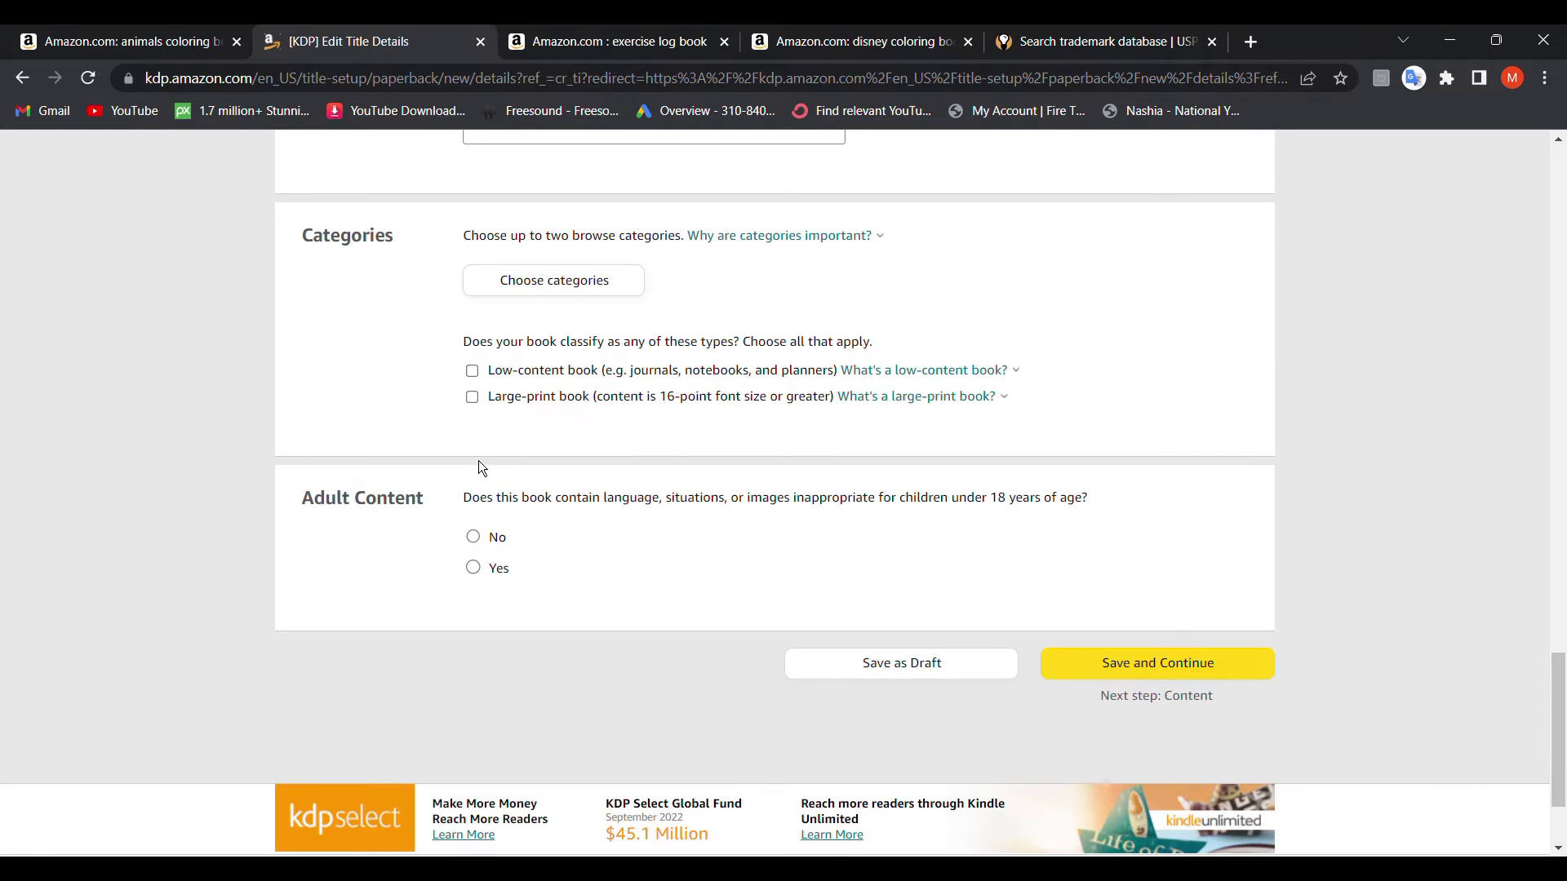
pyautogui.scroll(3, 478, 461)
pyautogui.scroll(-2, 478, 467)
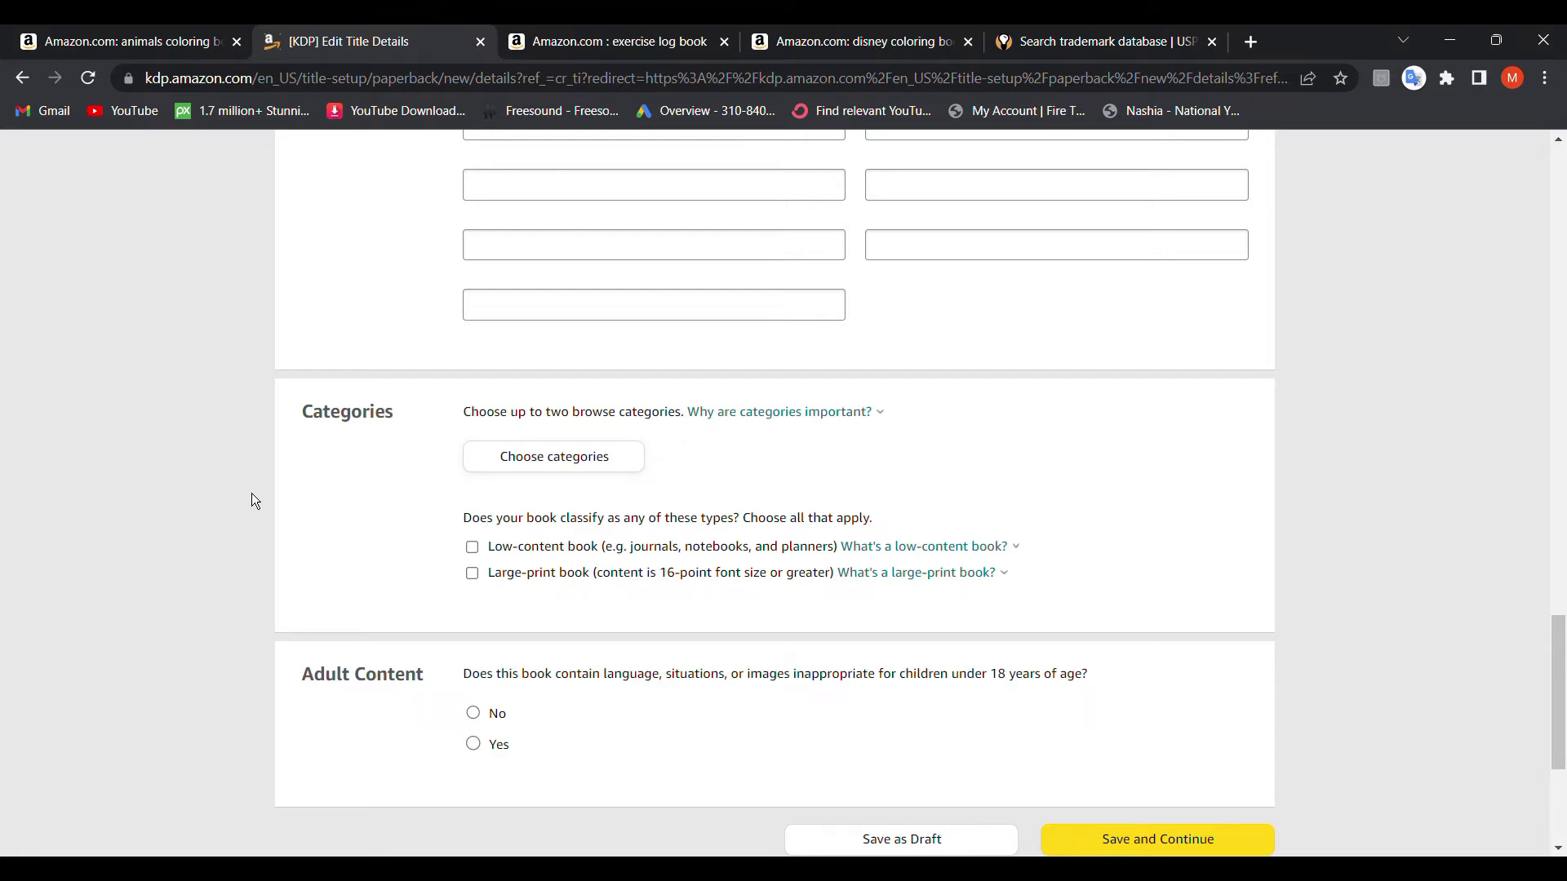
pyautogui.scroll(1, 252, 501)
pyautogui.scroll(-3, 252, 501)
pyautogui.scroll(3, 252, 500)
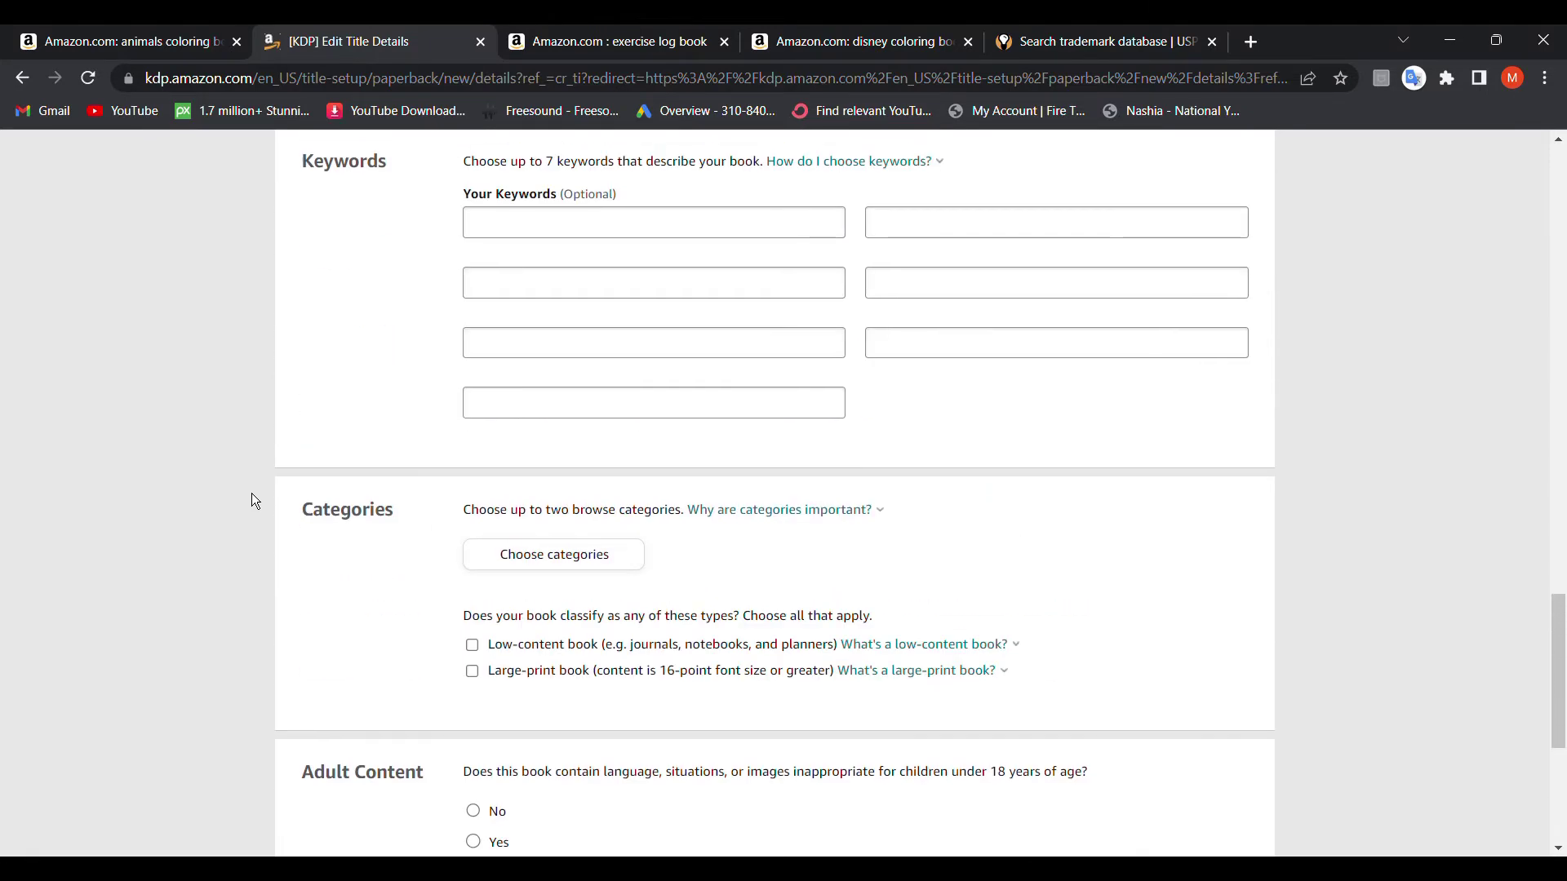
pyautogui.scroll(-1, 253, 501)
pyautogui.scroll(-1, 251, 494)
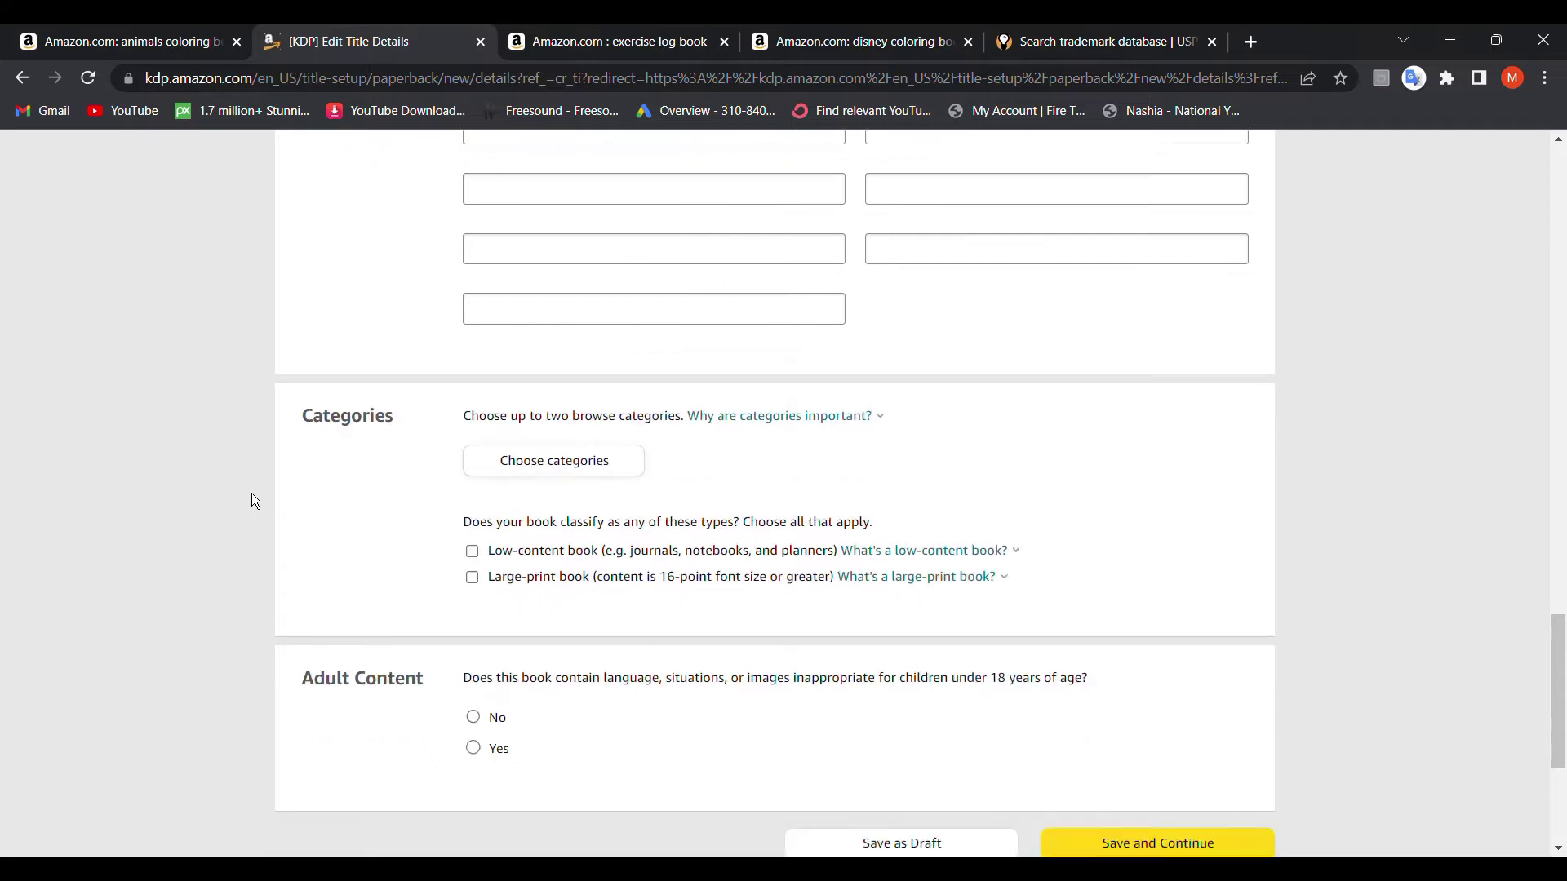
pyautogui.scroll(3, 251, 493)
pyautogui.scroll(-3, 252, 494)
pyautogui.scroll(1, 251, 501)
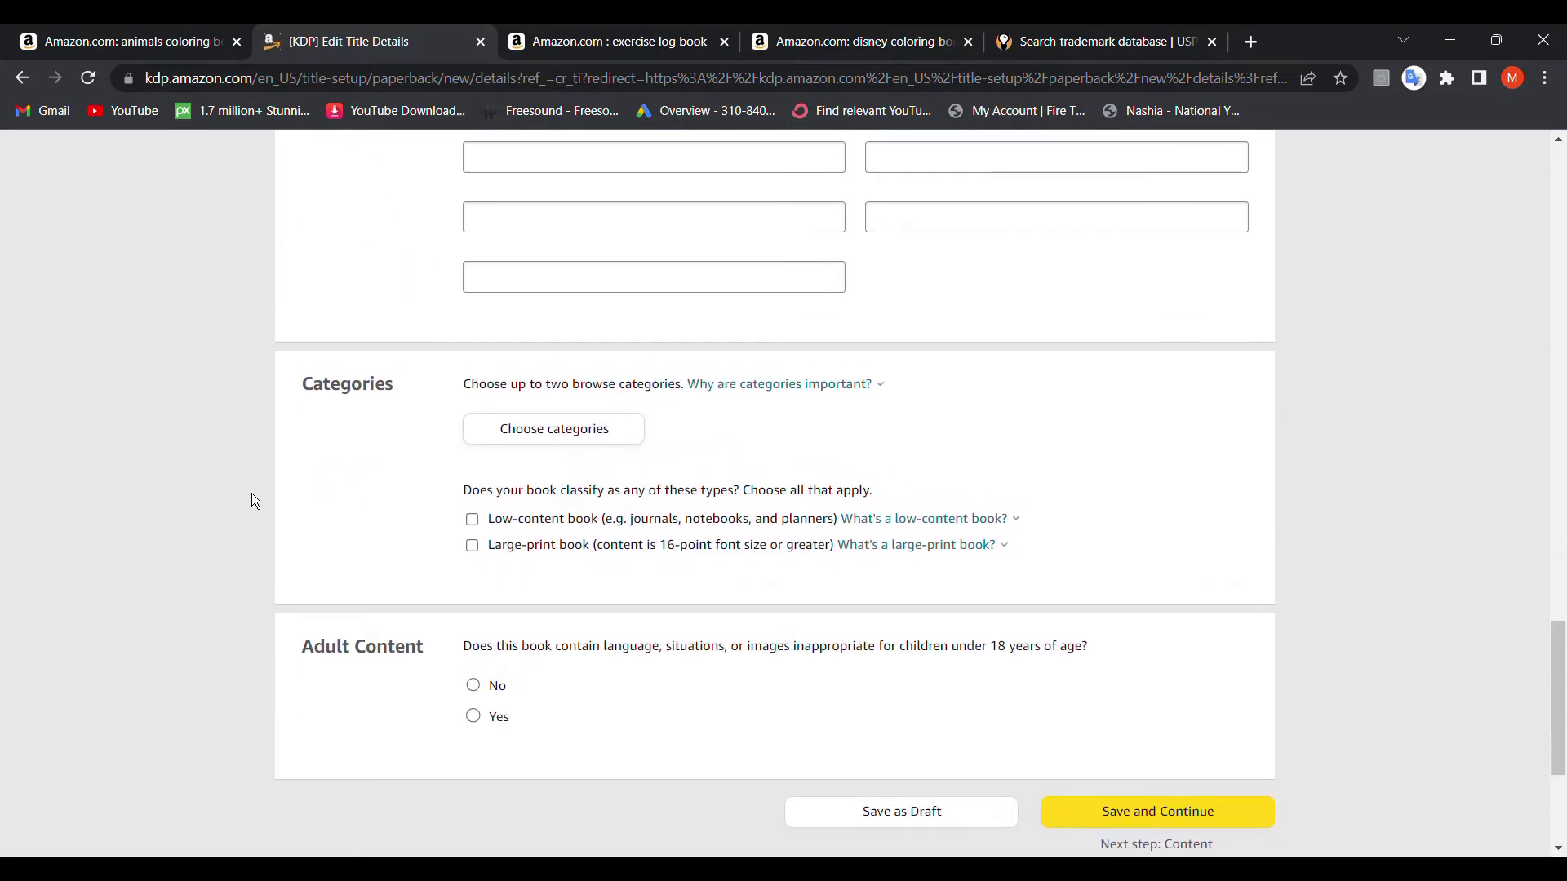
# Switch to the 'Amazon.com : exercise log book' search results
pyautogui.click(612, 40)
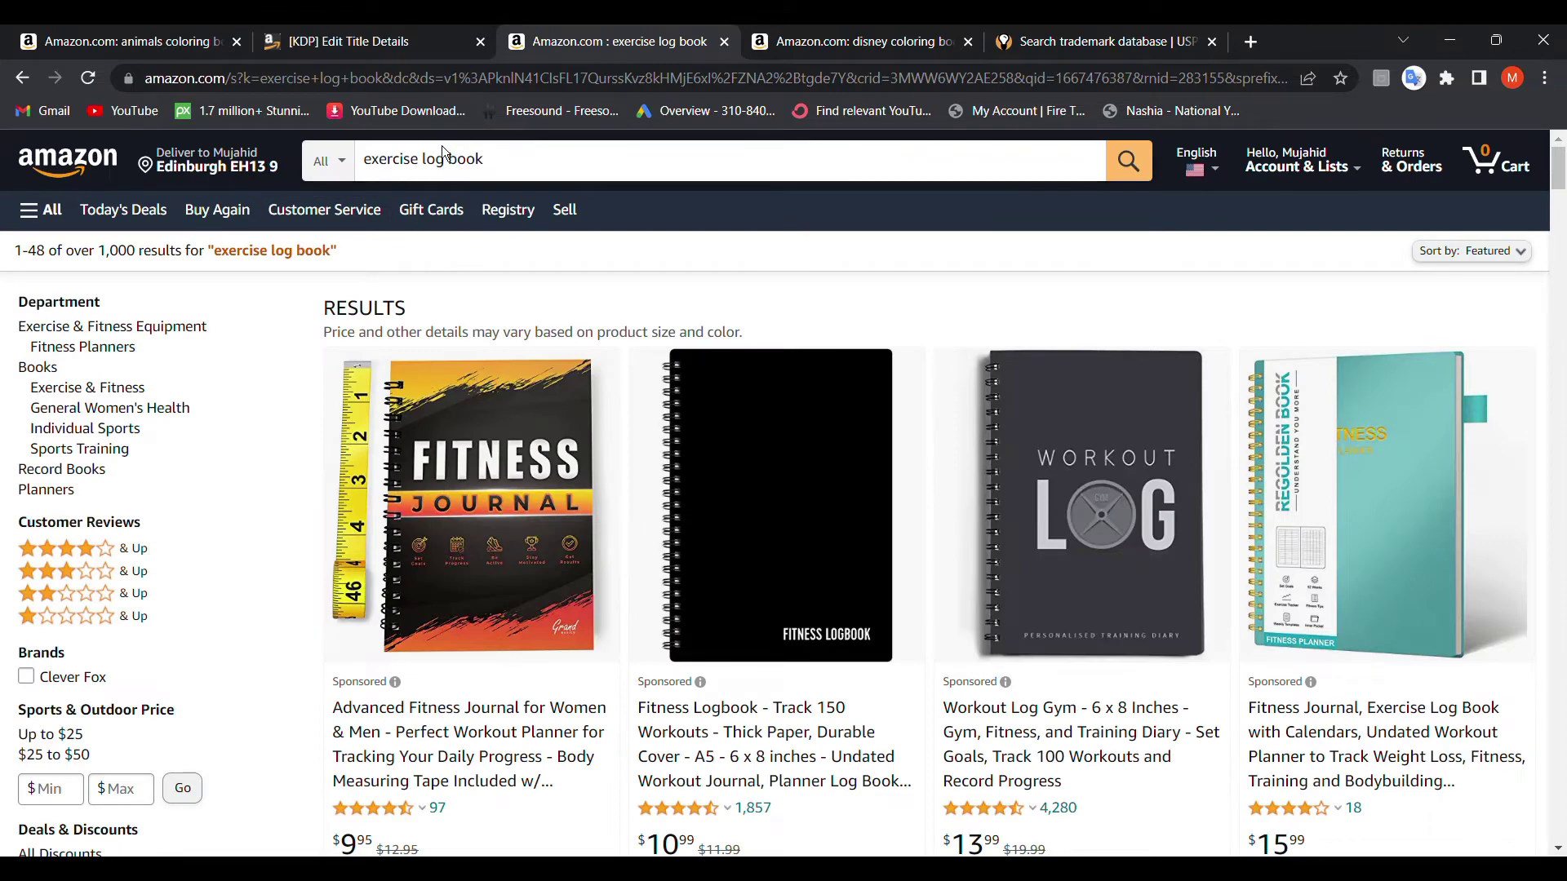
pyautogui.moveTo(469, 506)
pyautogui.scroll(-4, 345, 417)
pyautogui.scroll(1, 344, 416)
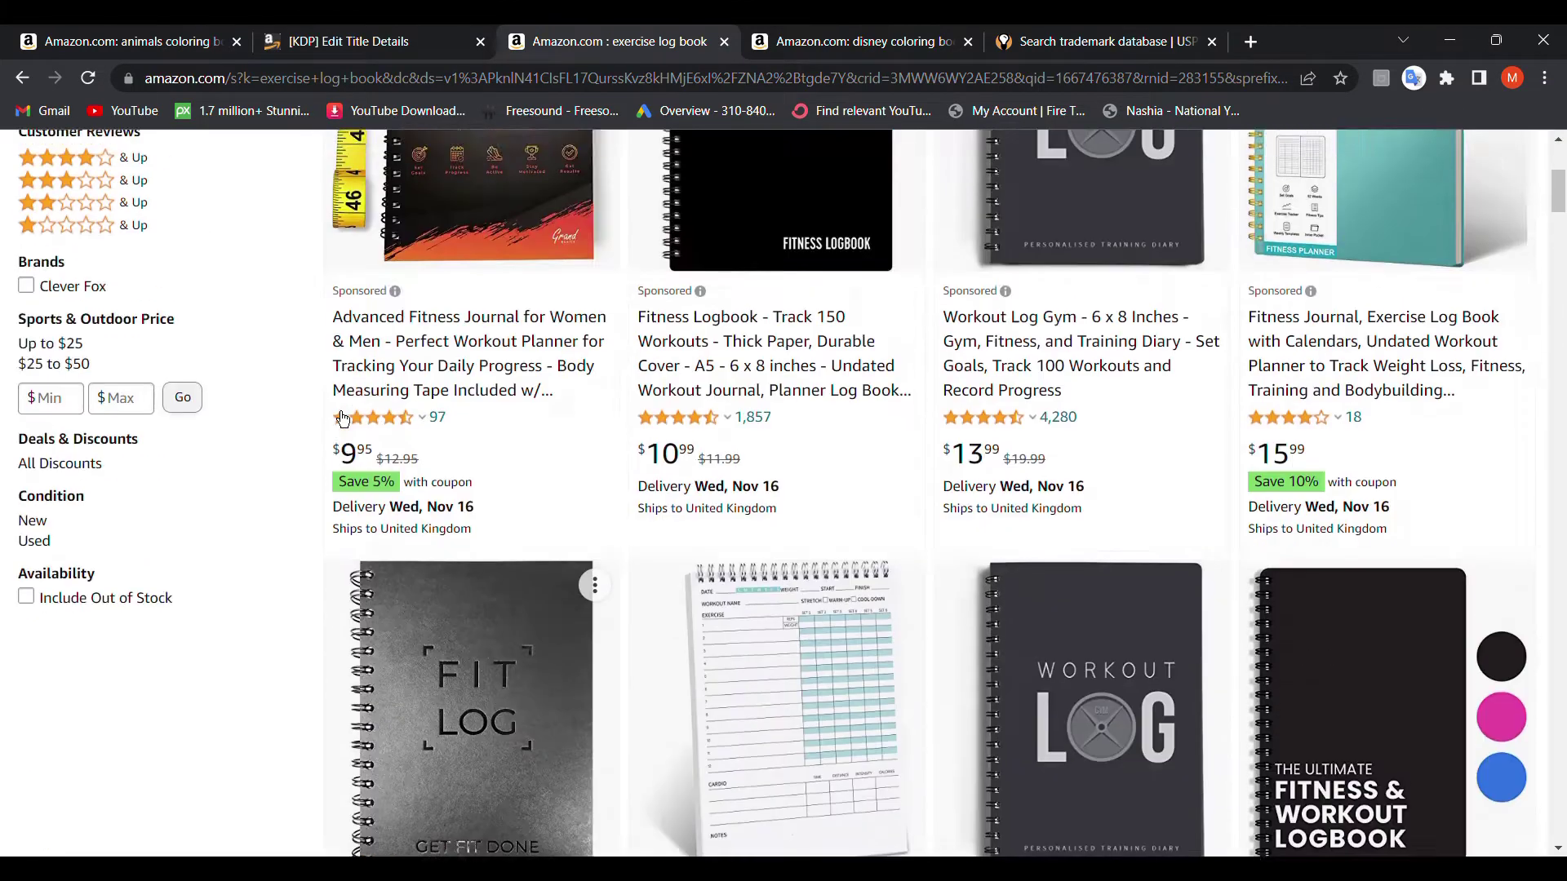
pyautogui.scroll(3, 344, 416)
pyautogui.scroll(-7, 345, 417)
pyautogui.scroll(-5, 340, 418)
pyautogui.scroll(2, 78, 405)
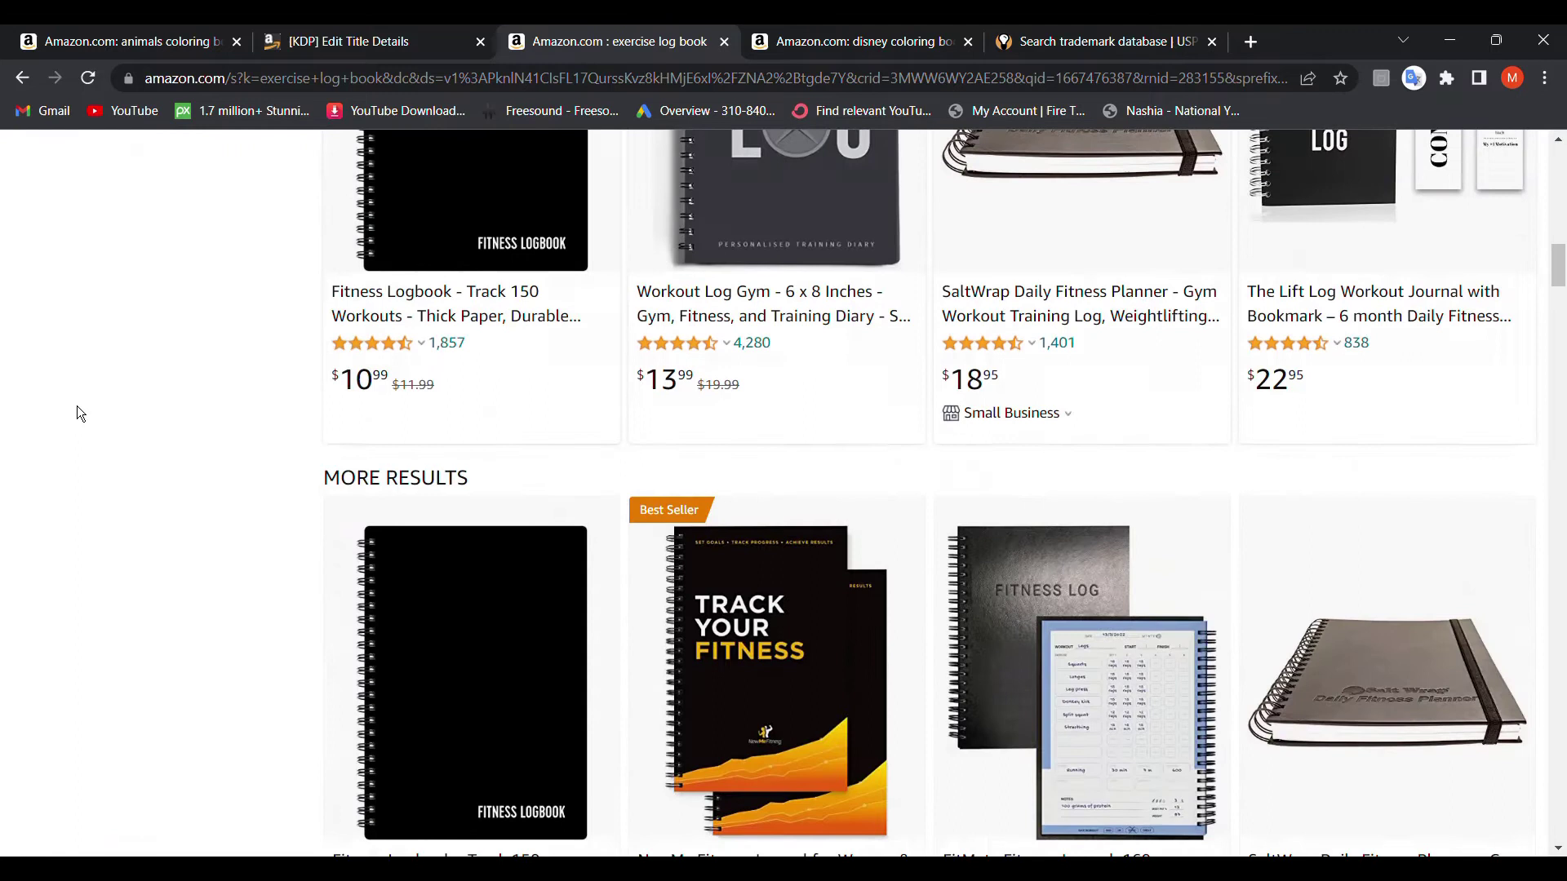
pyautogui.scroll(10, 77, 406)
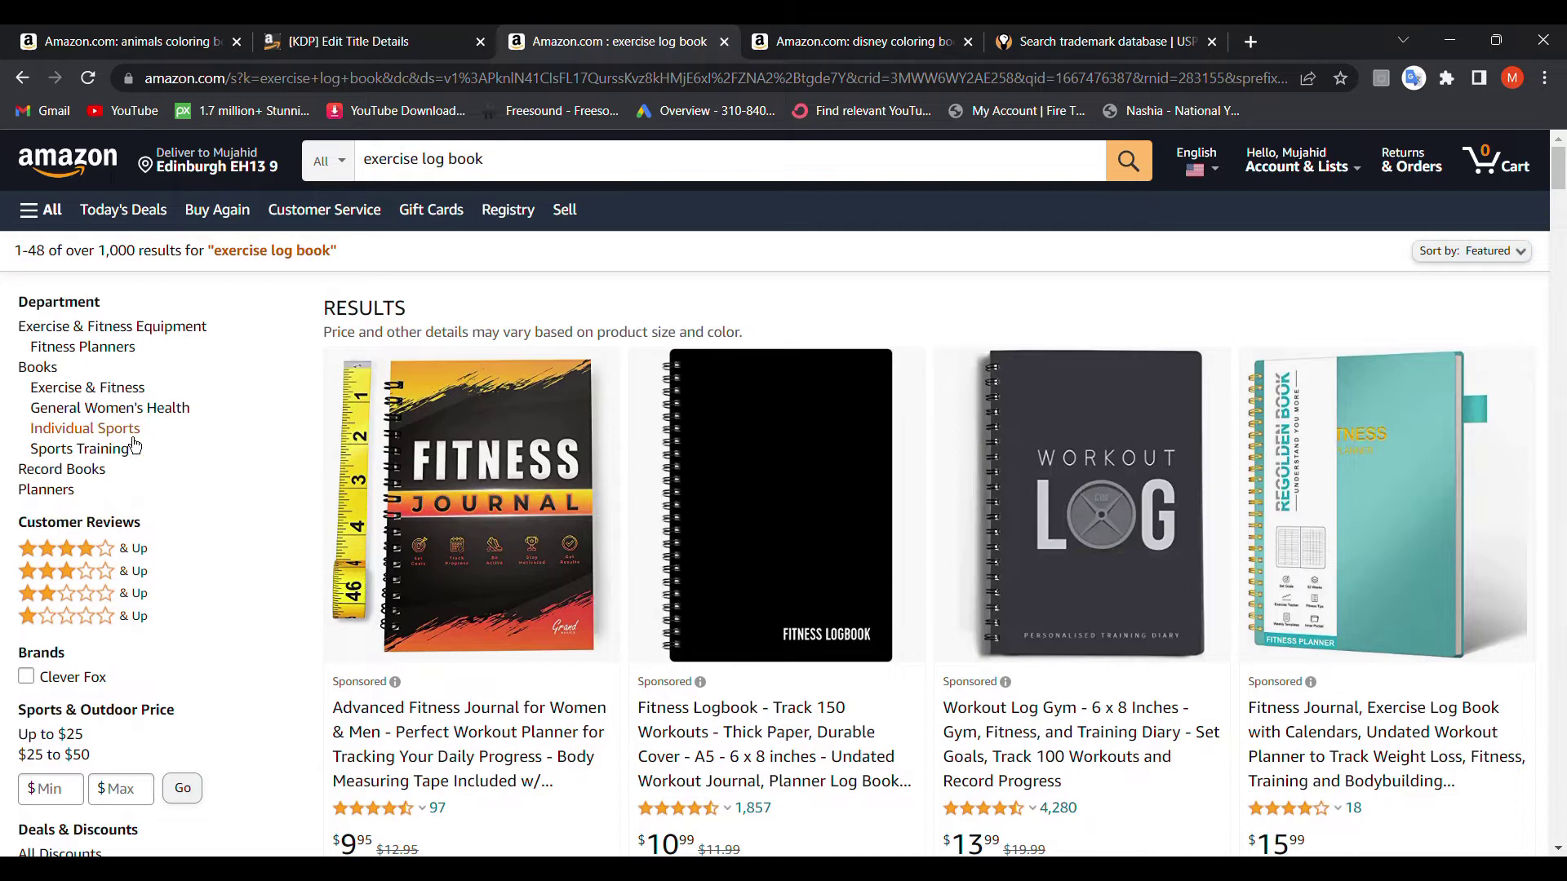
pyautogui.scroll(-5, 217, 658)
pyautogui.scroll(-4, 238, 606)
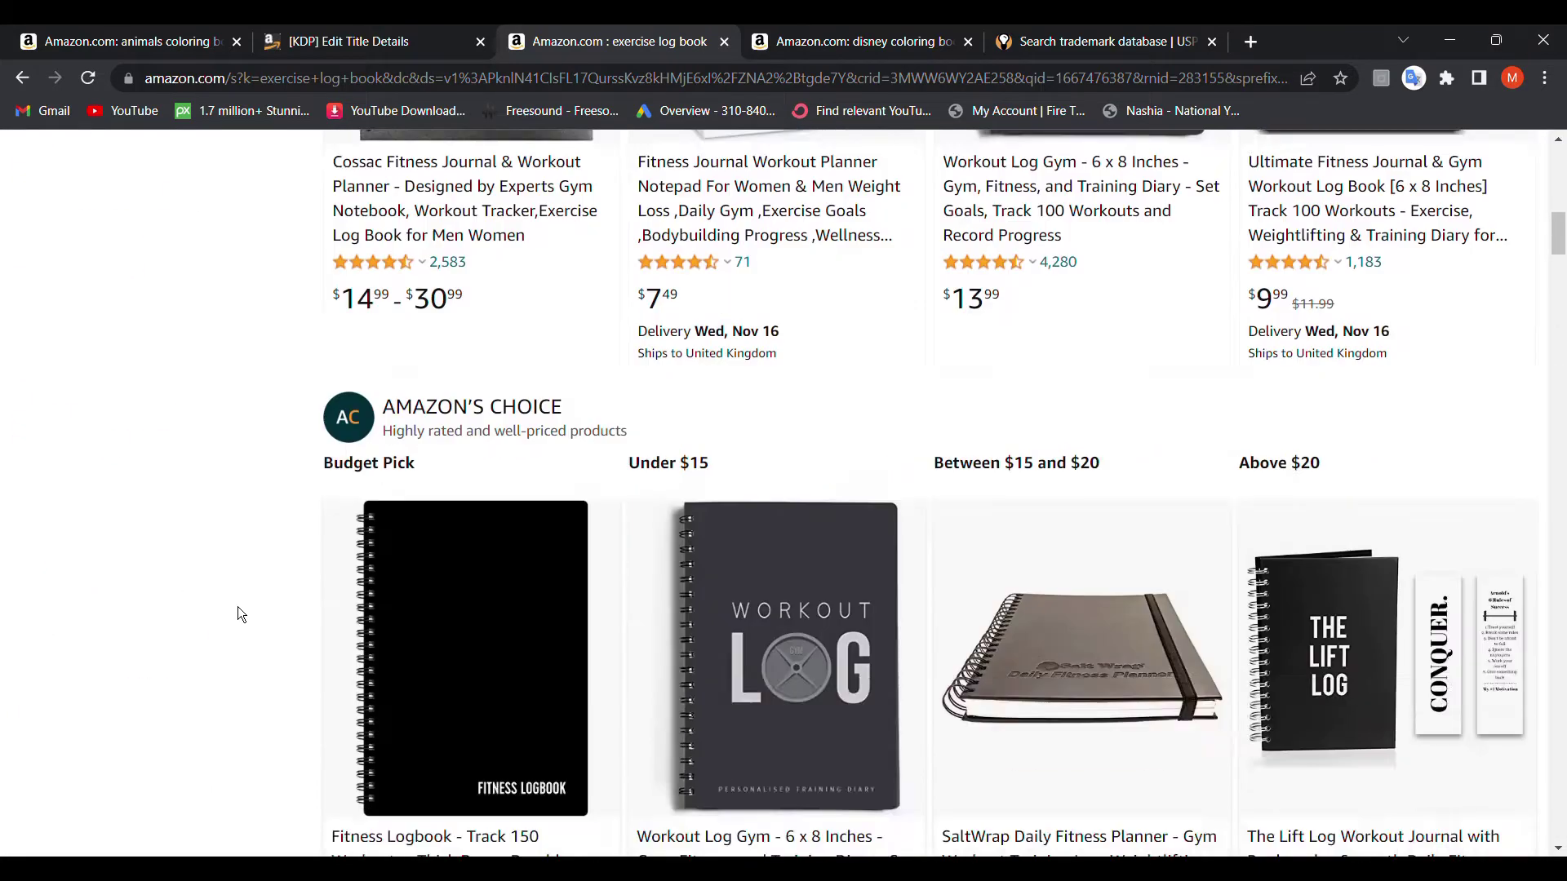
pyautogui.scroll(-4, 237, 606)
pyautogui.scroll(-5, 237, 607)
pyautogui.scroll(3, 237, 607)
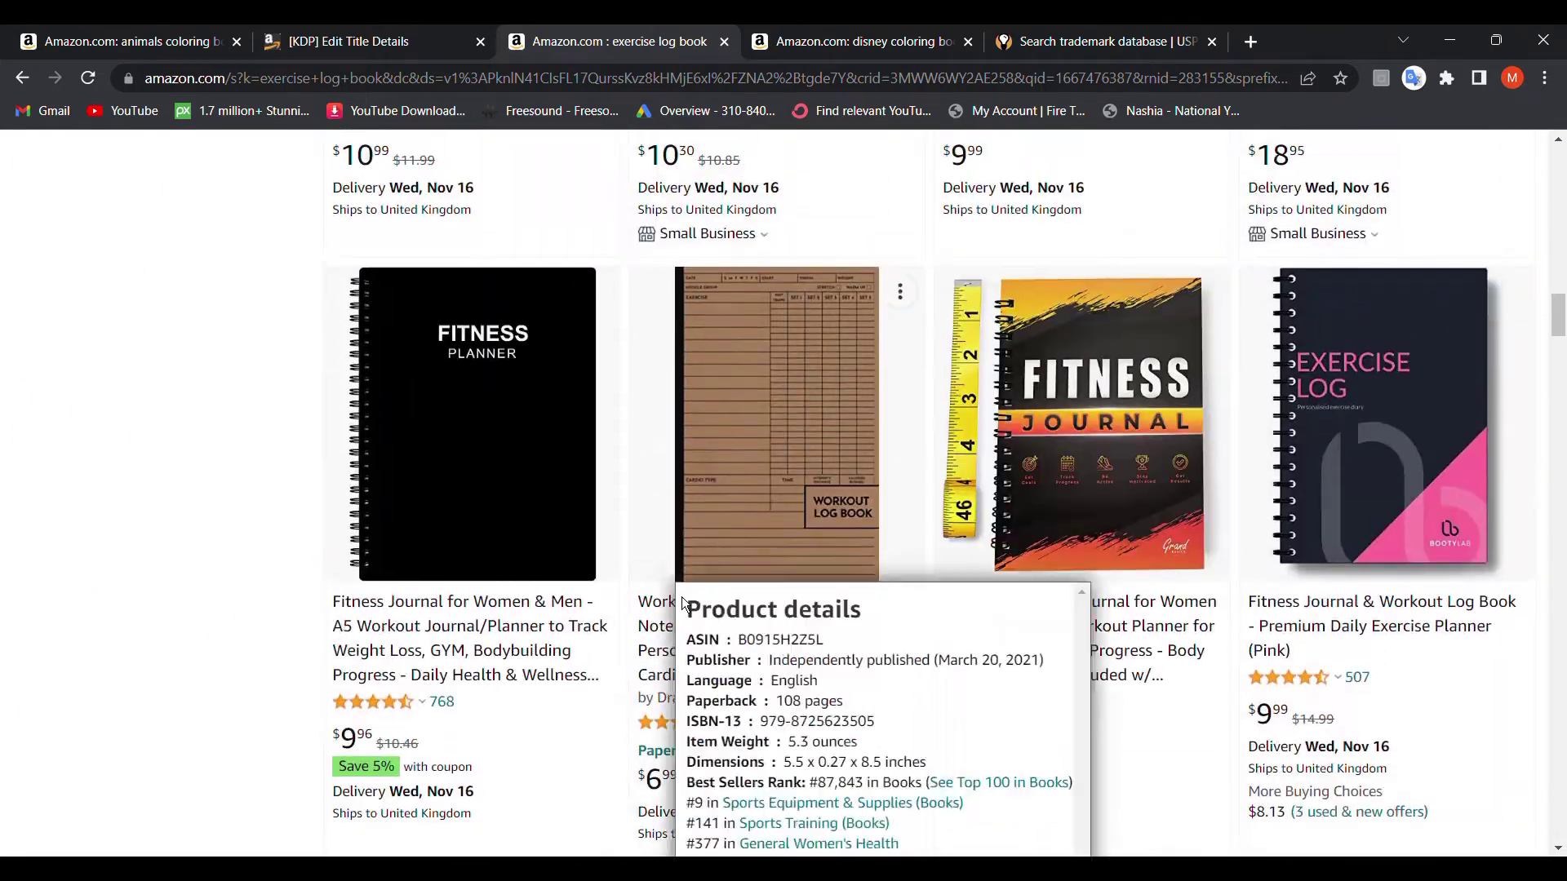
pyautogui.moveTo(777, 423)
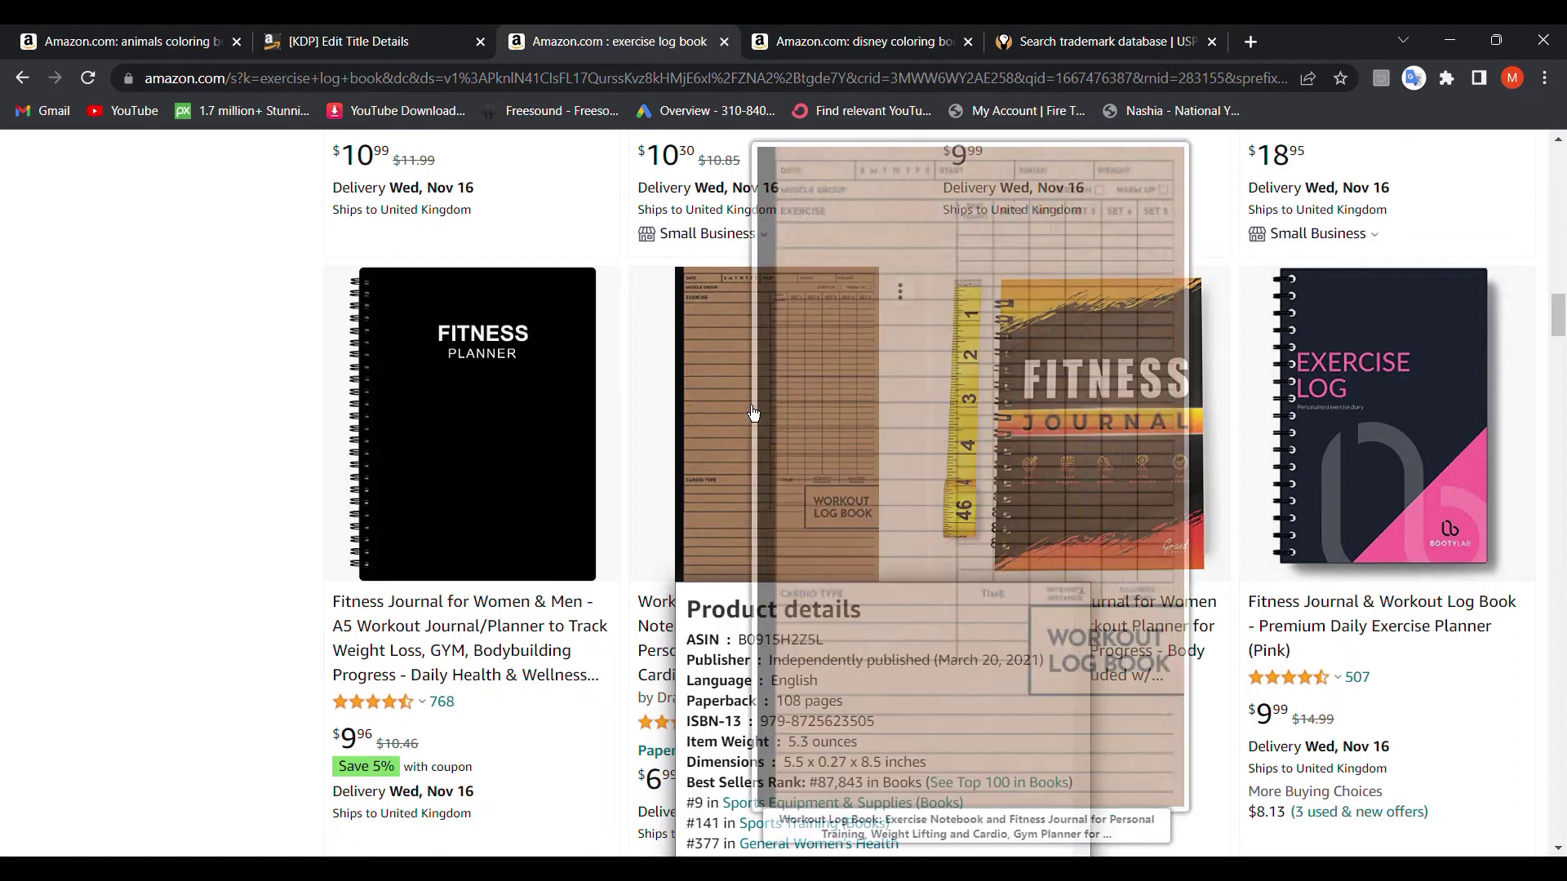
pyautogui.scroll(-3, 726, 491)
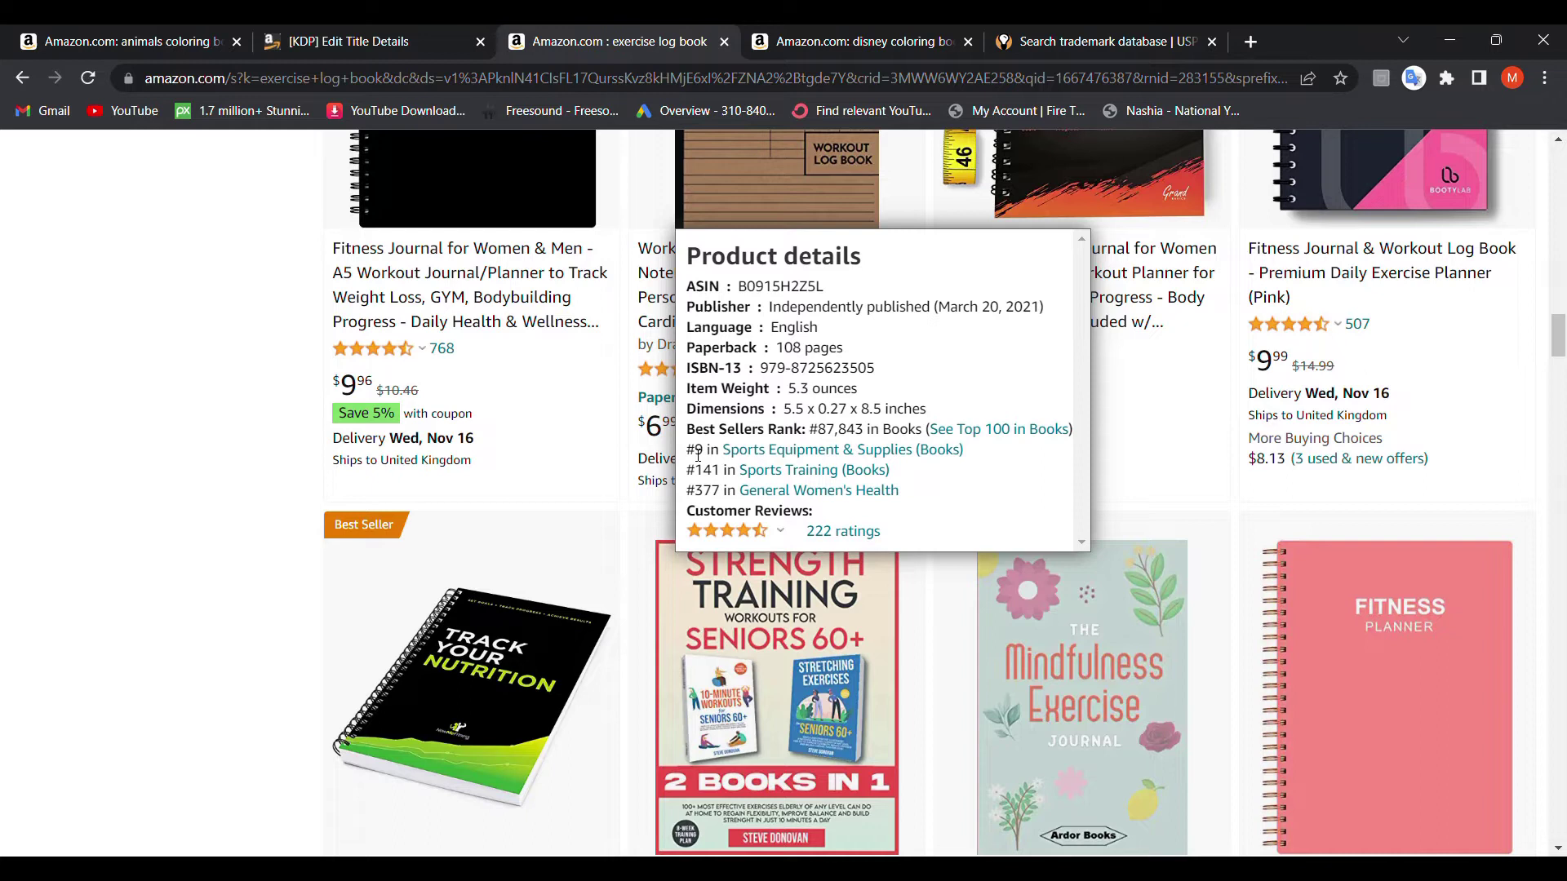
pyautogui.doubleClick(698, 452)
pyautogui.moveTo(721, 451)
pyautogui.mouseDown()
pyautogui.moveTo(692, 471)
pyautogui.moveTo(764, 419)
pyautogui.mouseUp()
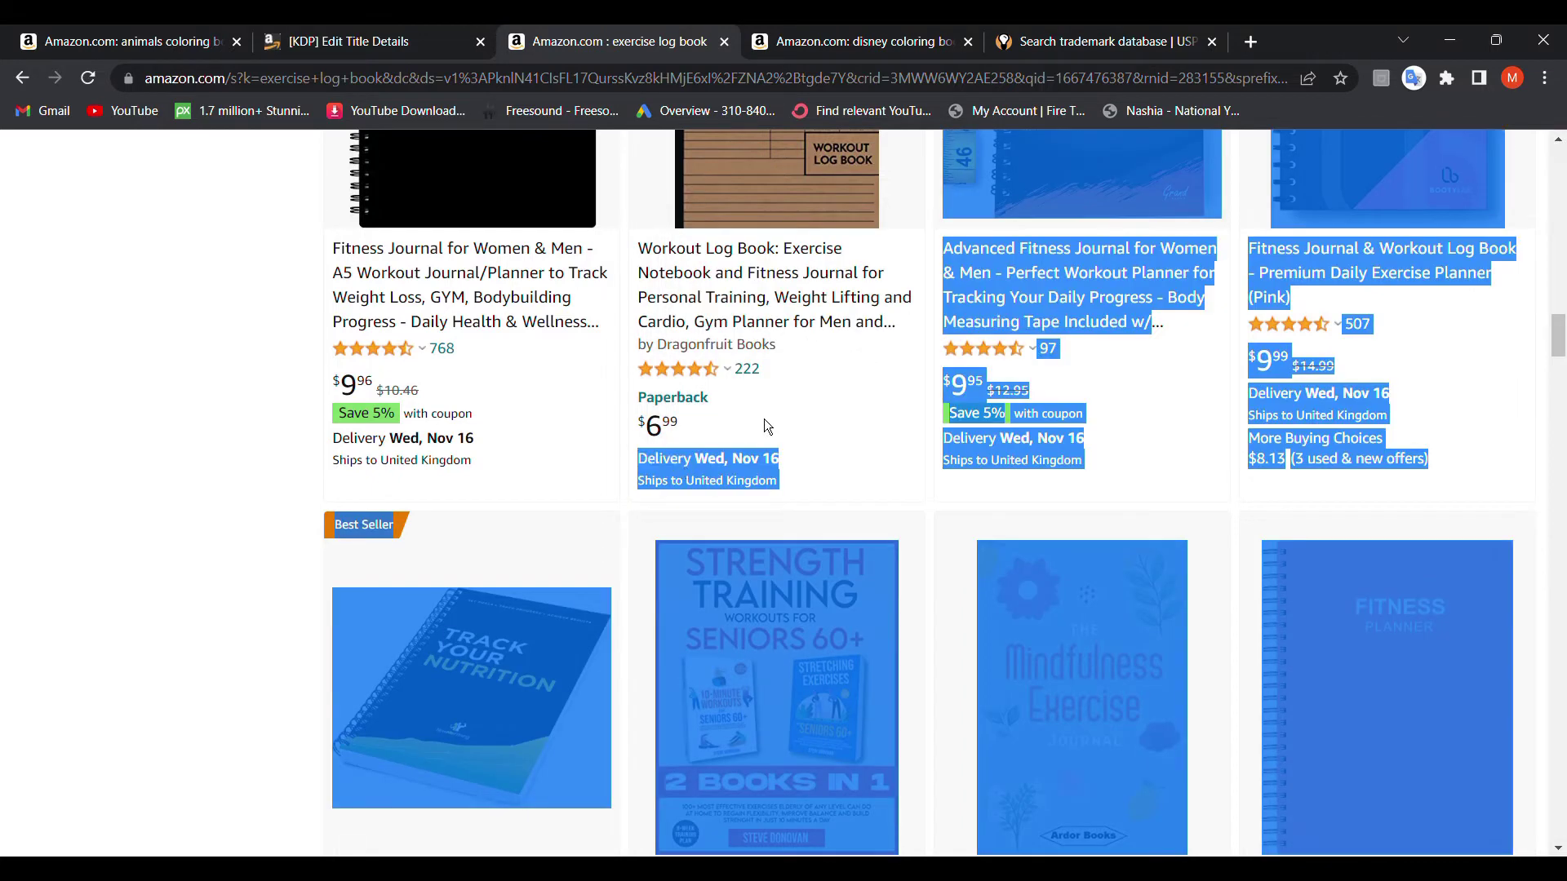
pyautogui.click(52, 427)
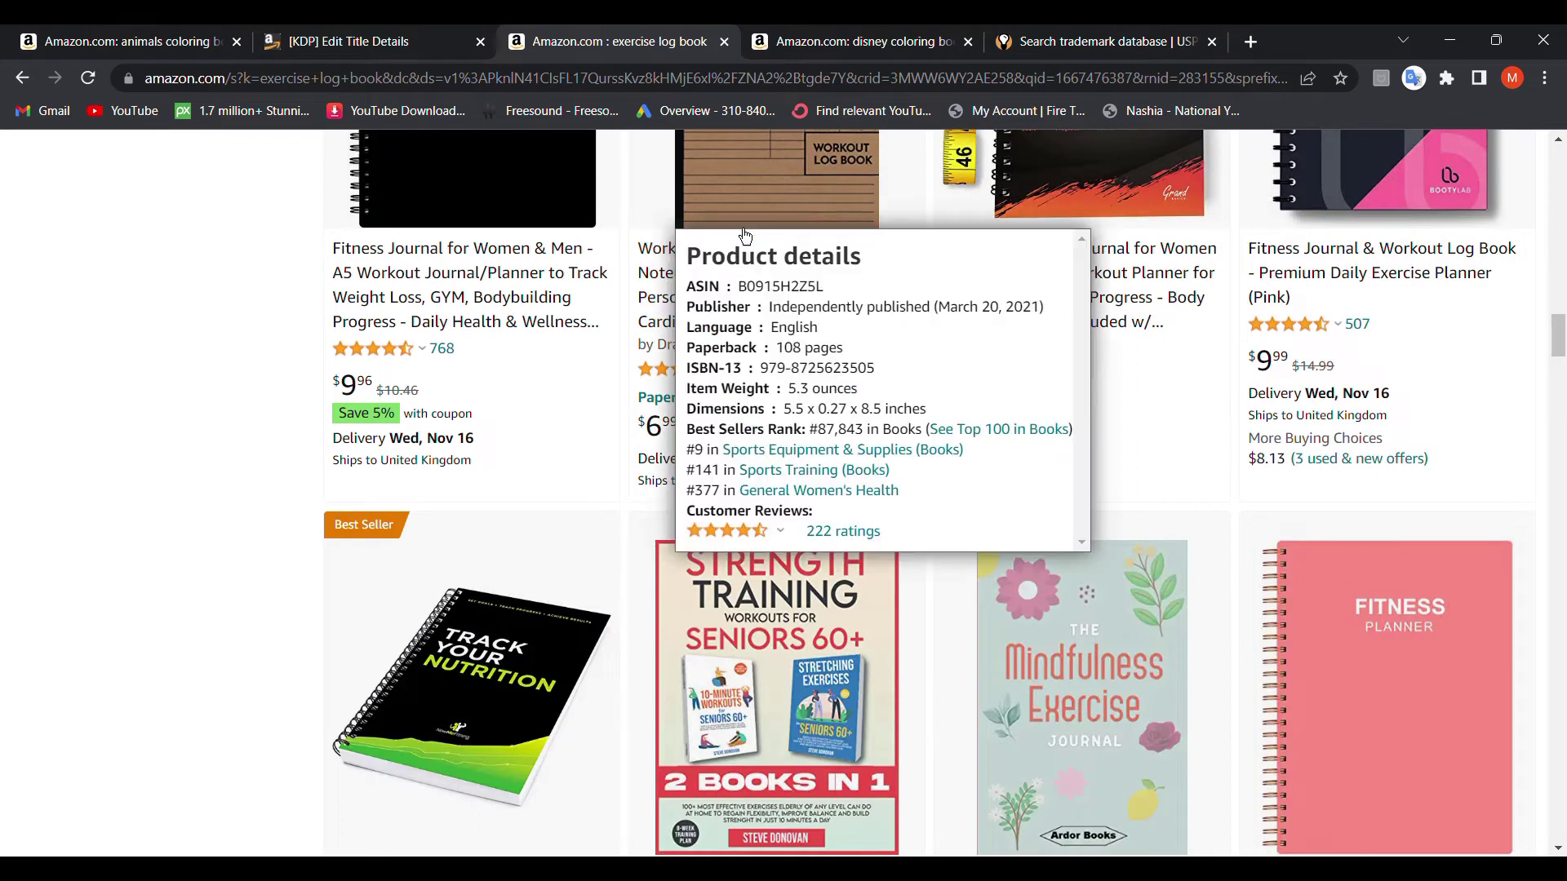
pyautogui.moveTo(727, 369)
pyautogui.scroll(-5, 238, 610)
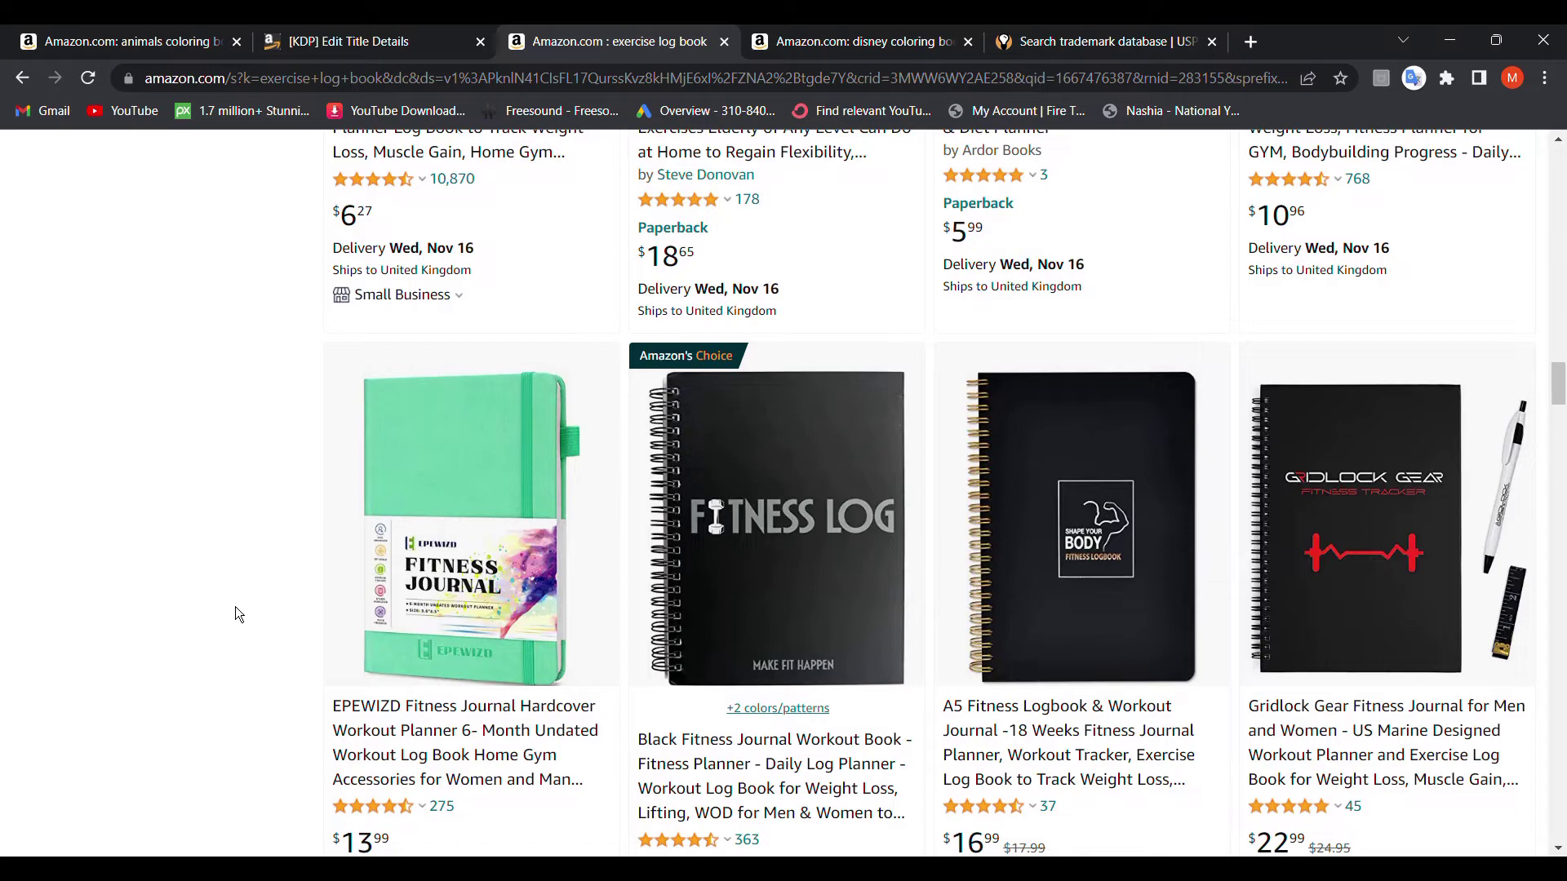
pyautogui.scroll(-5, 236, 608)
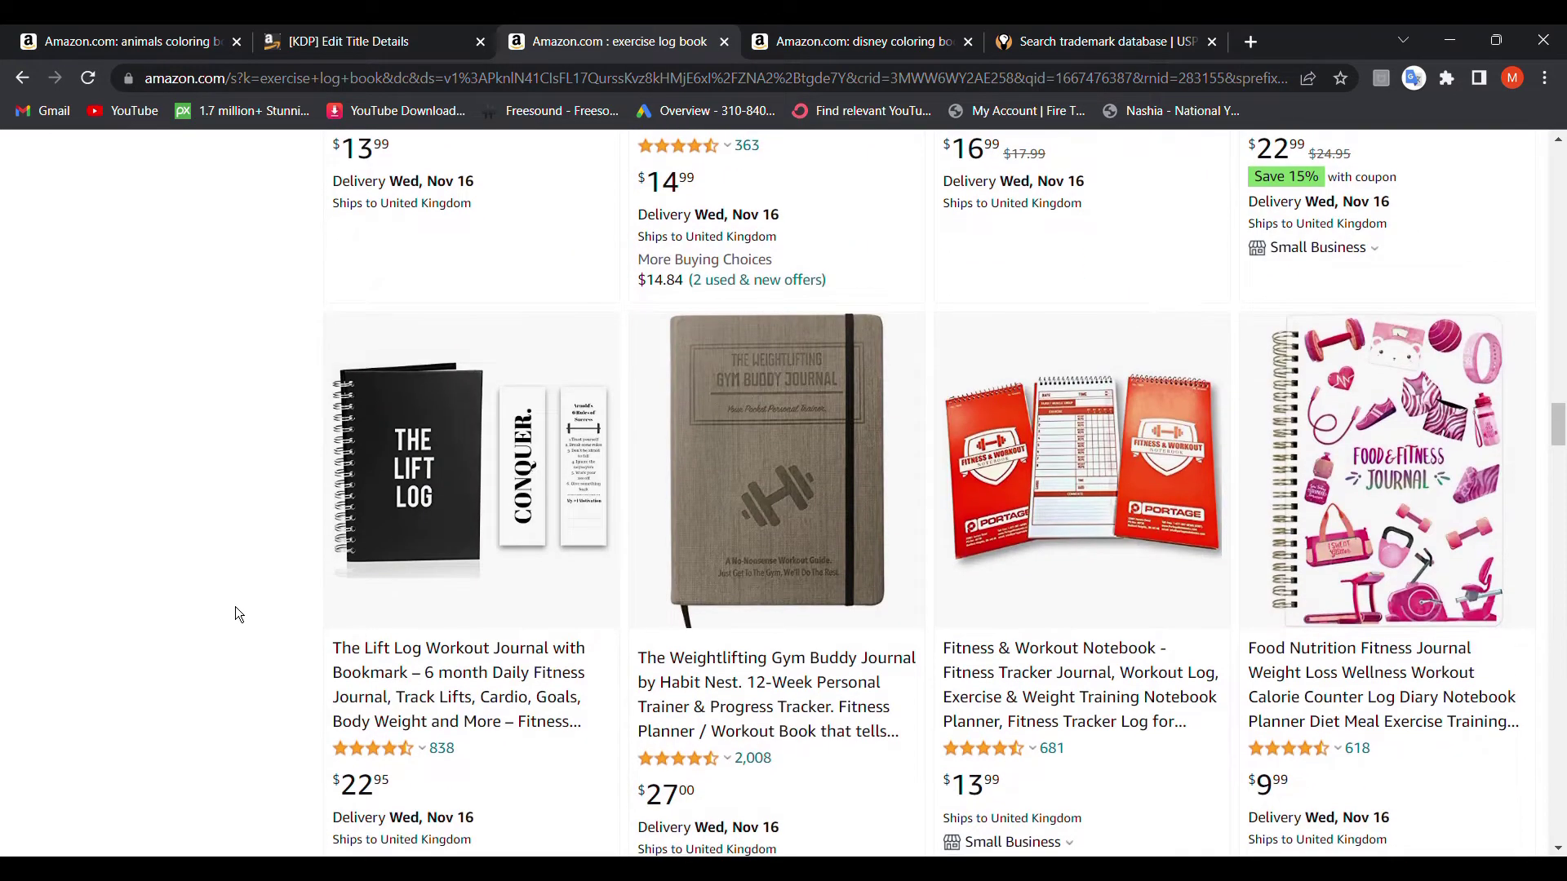
pyautogui.scroll(5, 235, 609)
pyautogui.scroll(7, 235, 609)
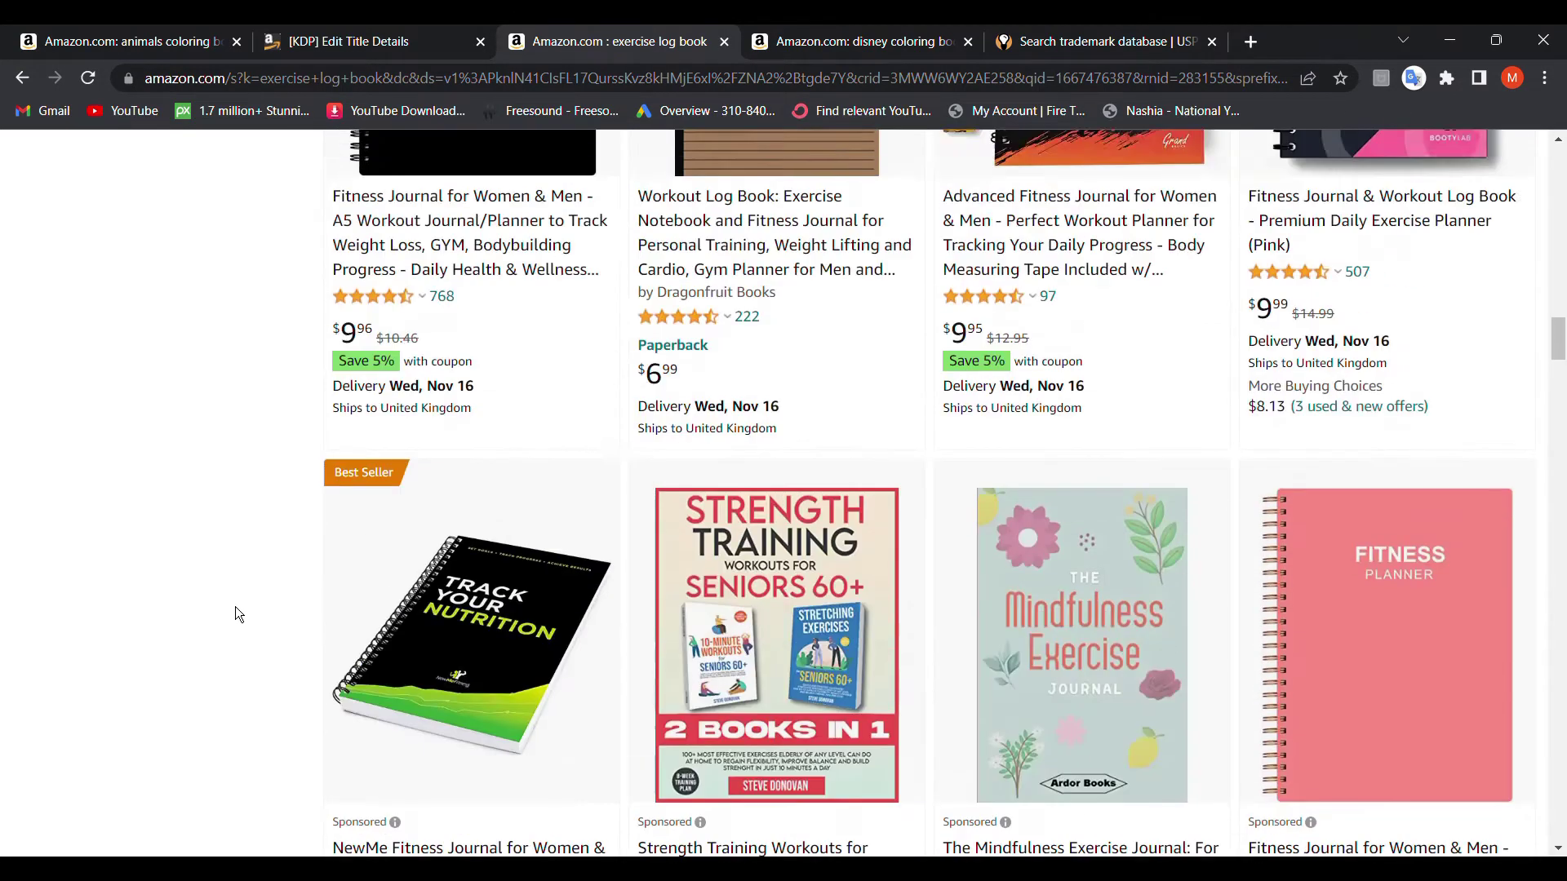
pyautogui.scroll(4, 236, 612)
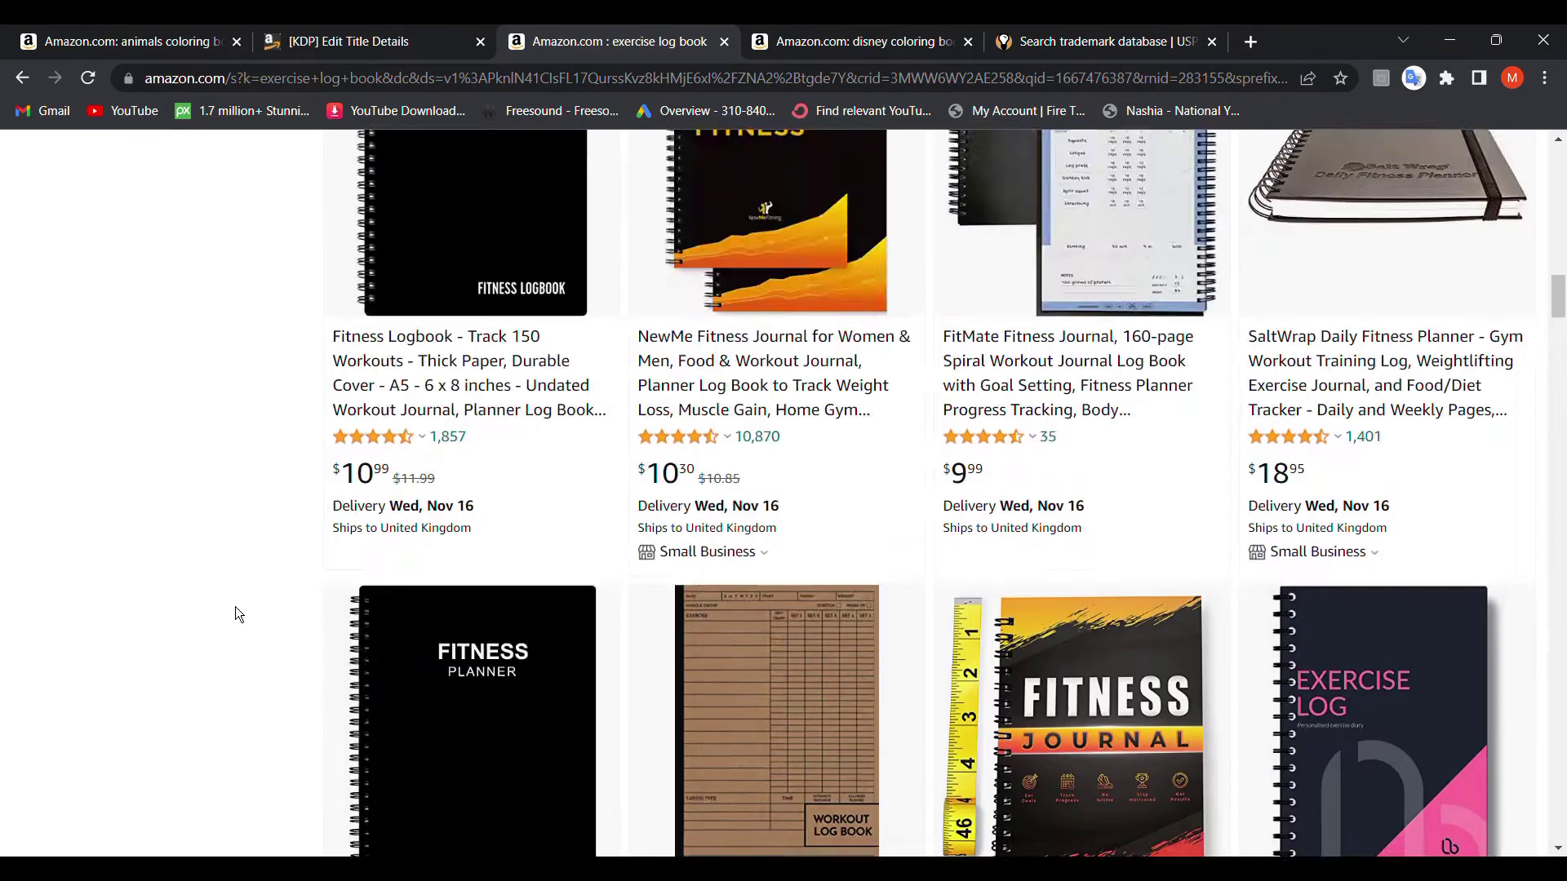
pyautogui.scroll(2, 236, 612)
pyautogui.scroll(5, 235, 609)
pyautogui.scroll(3, 236, 609)
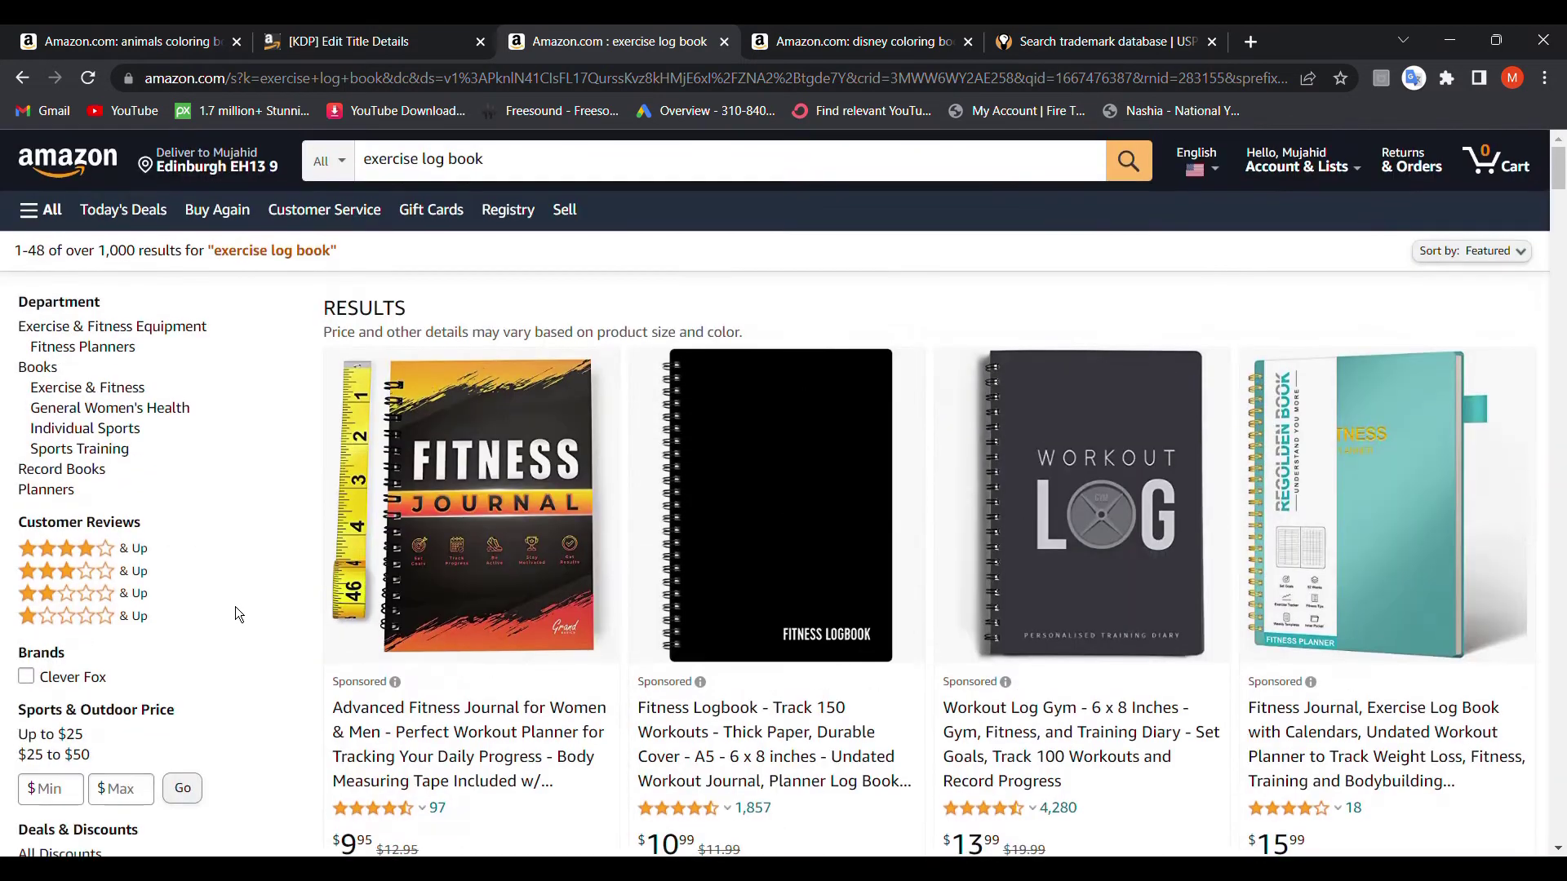
pyautogui.scroll(-5, 235, 609)
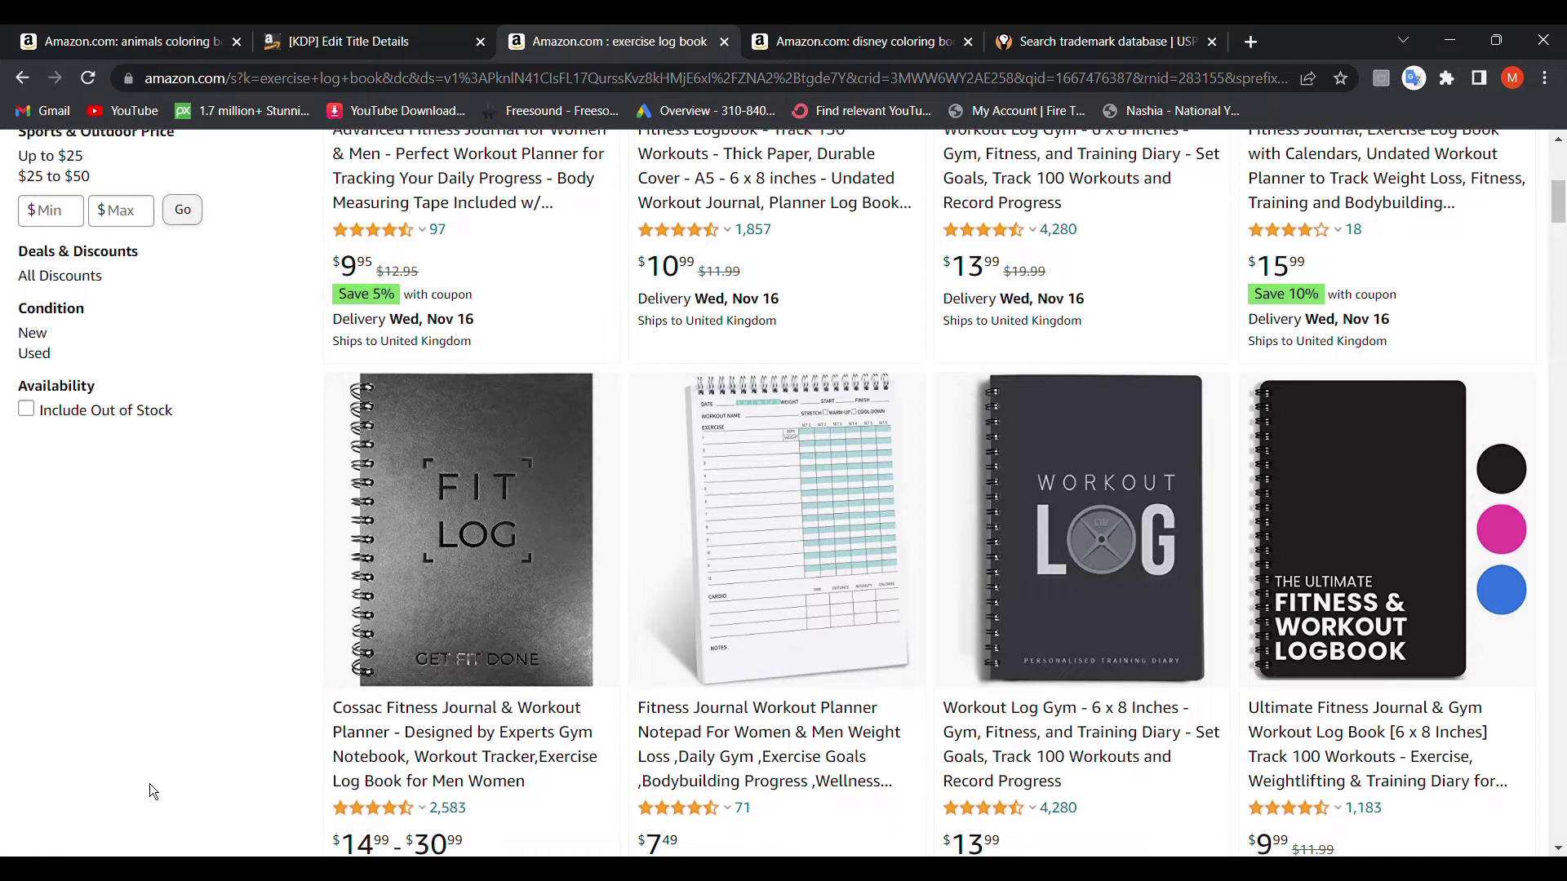
pyautogui.scroll(5, 150, 791)
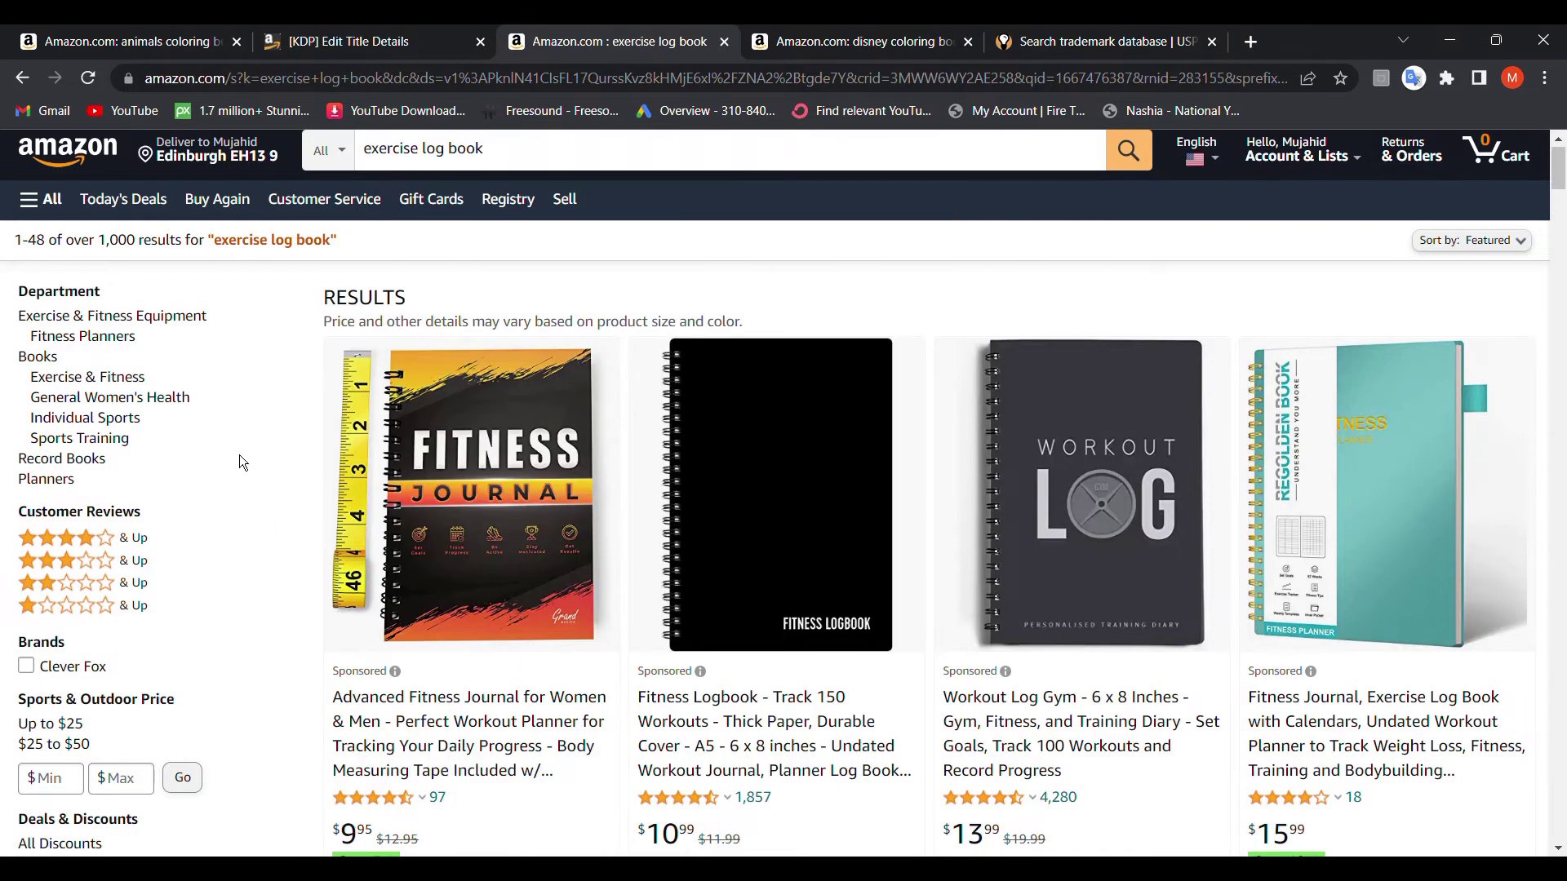
pyautogui.scroll(-3, 239, 462)
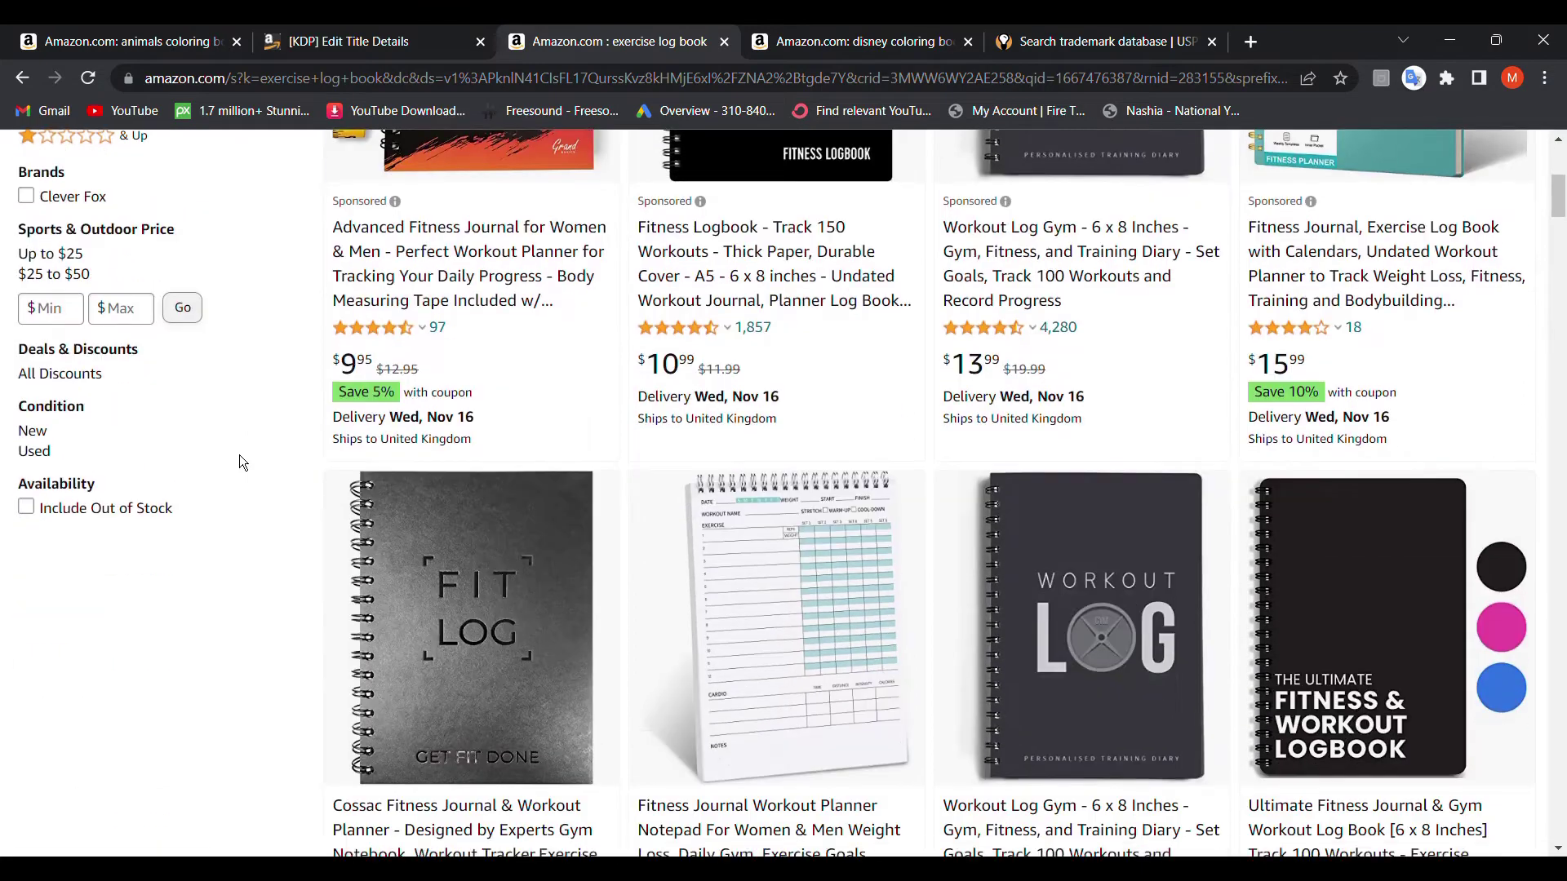
pyautogui.scroll(-4, 239, 462)
pyautogui.scroll(3, 239, 462)
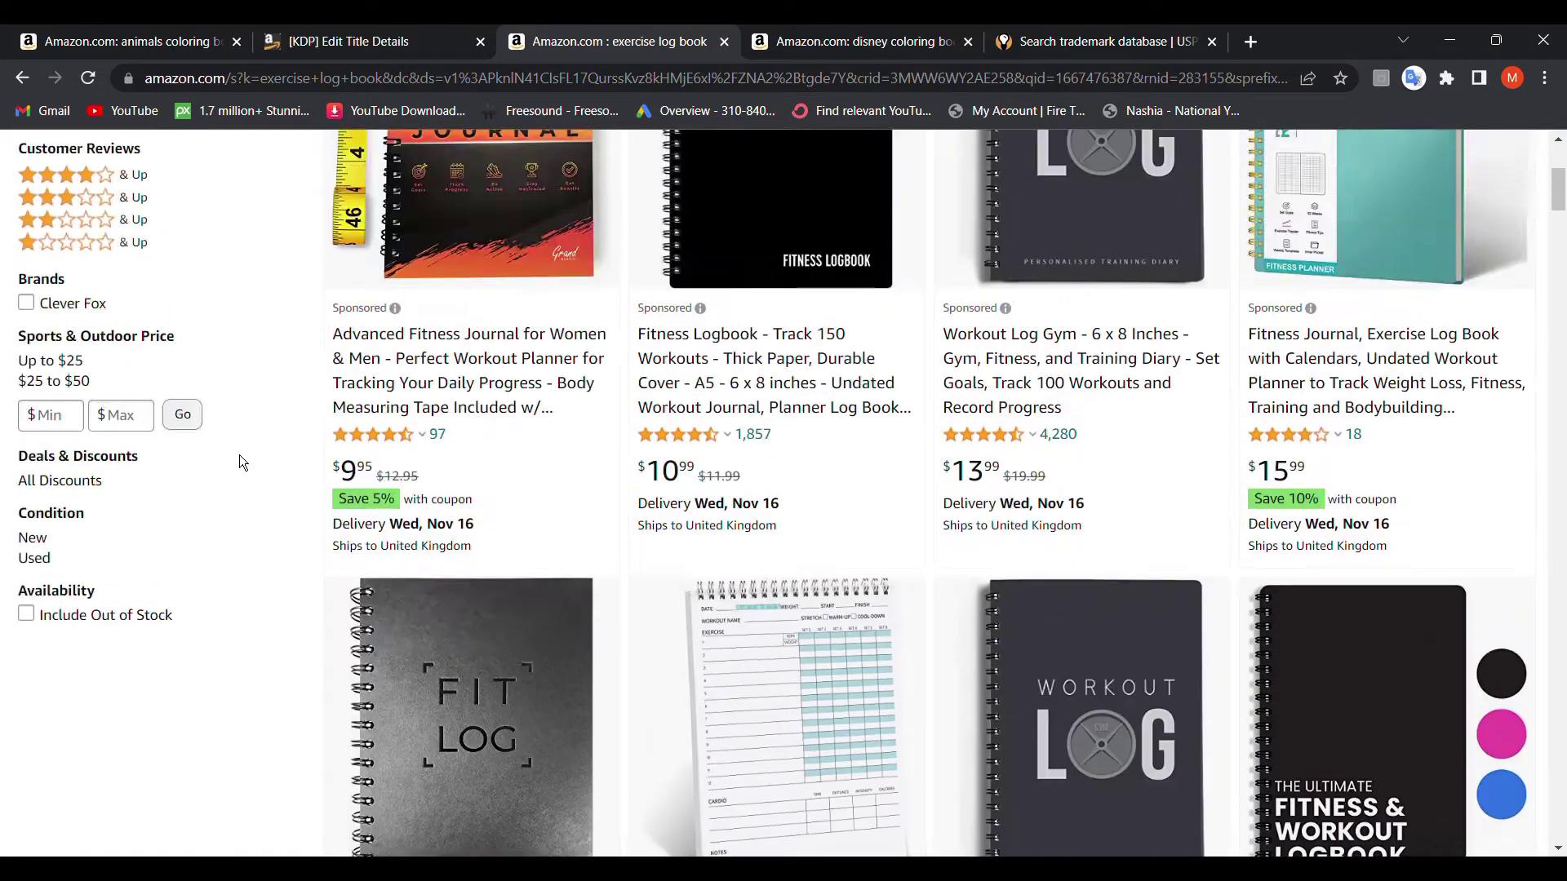
pyautogui.scroll(-5, 239, 461)
pyautogui.scroll(2, 238, 462)
pyautogui.scroll(5, 239, 462)
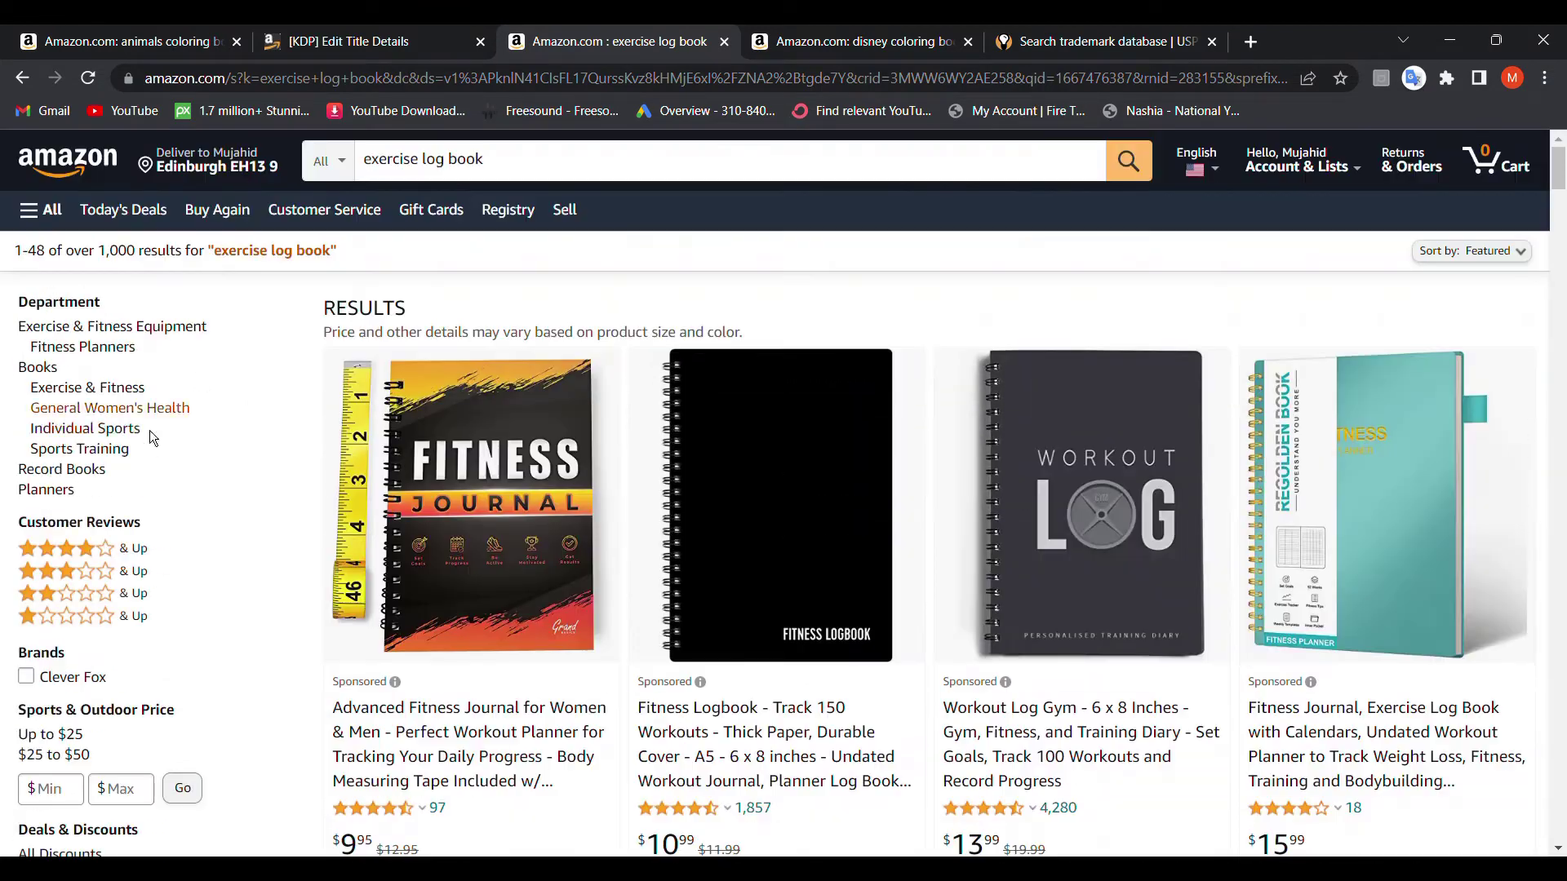
# Filter exercise log book results to Exercise & Fitness, then show the disney coloring book results
pyautogui.click(85, 389)
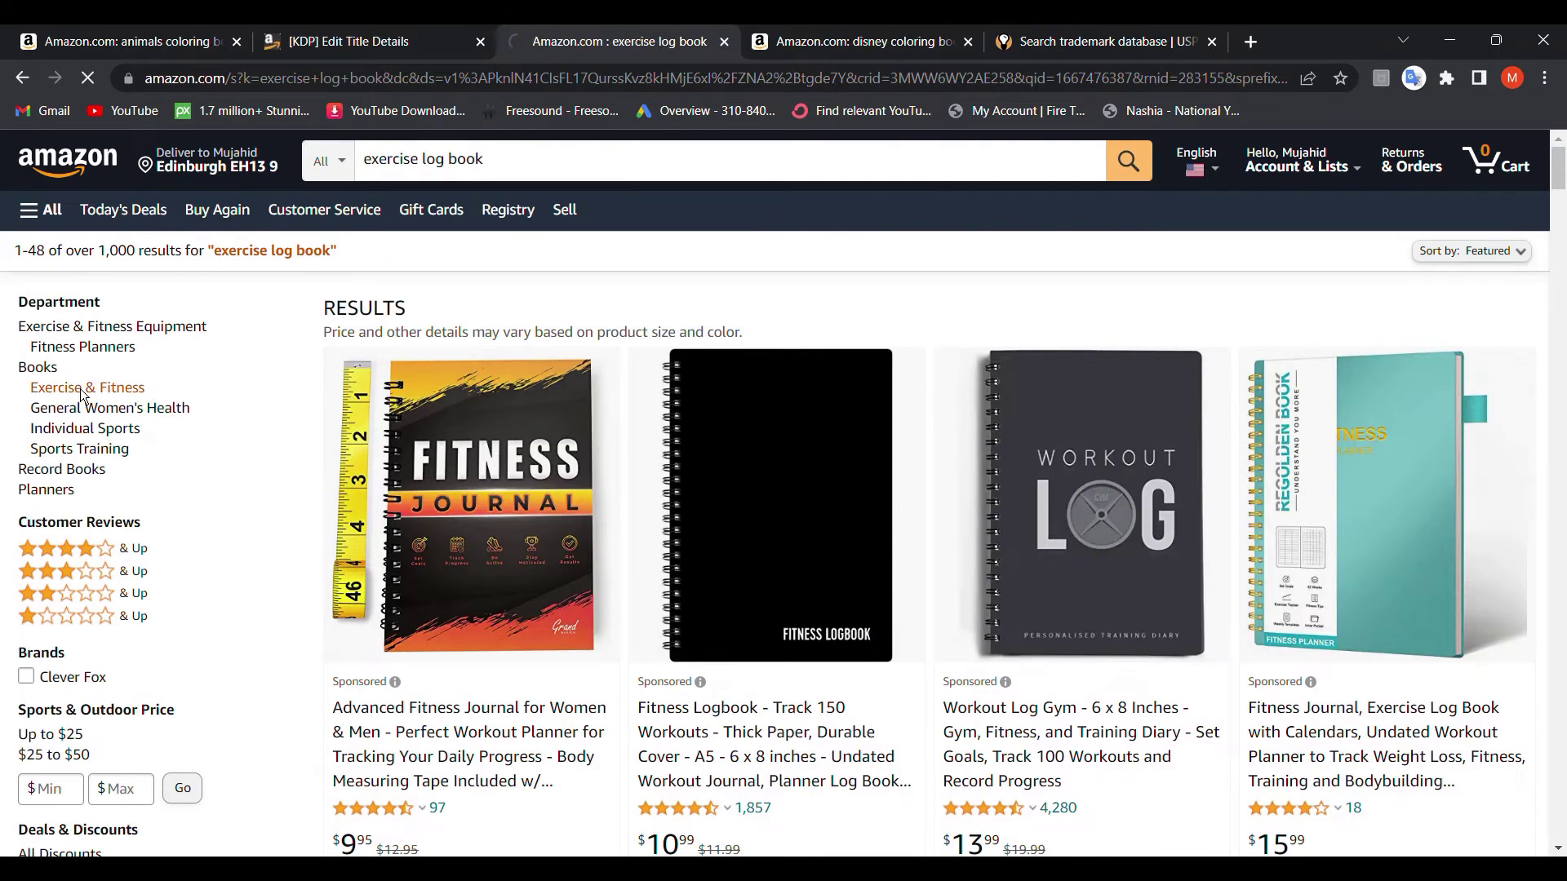
pyautogui.scroll(-3, 486, 475)
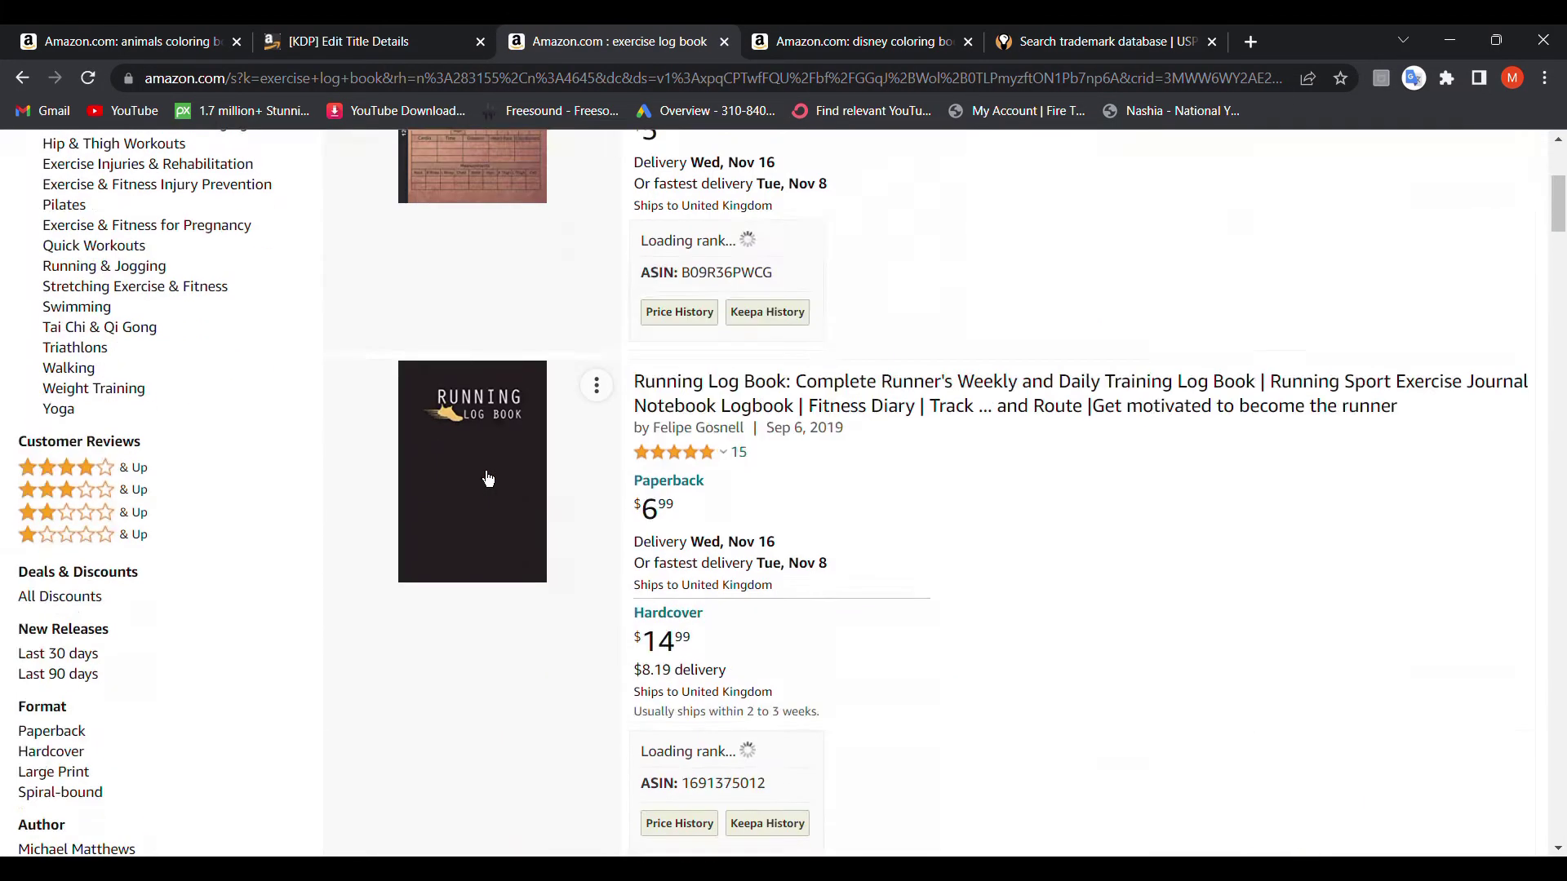
pyautogui.scroll(-3, 486, 475)
pyautogui.scroll(-2, 487, 475)
pyautogui.scroll(-5, 485, 475)
pyautogui.scroll(-10, 487, 474)
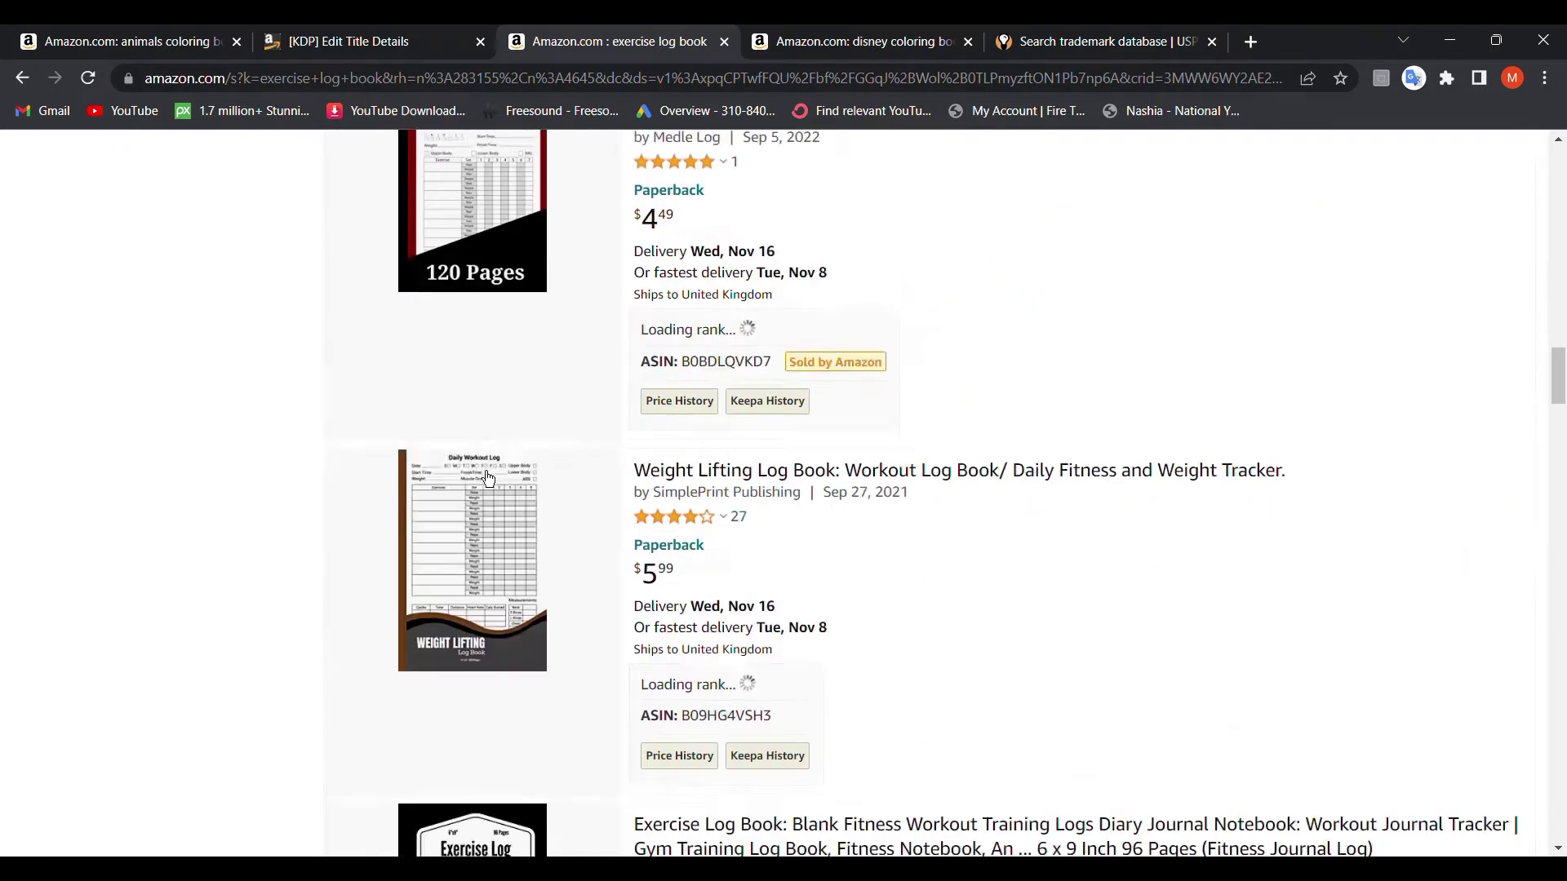
pyautogui.scroll(-4, 486, 476)
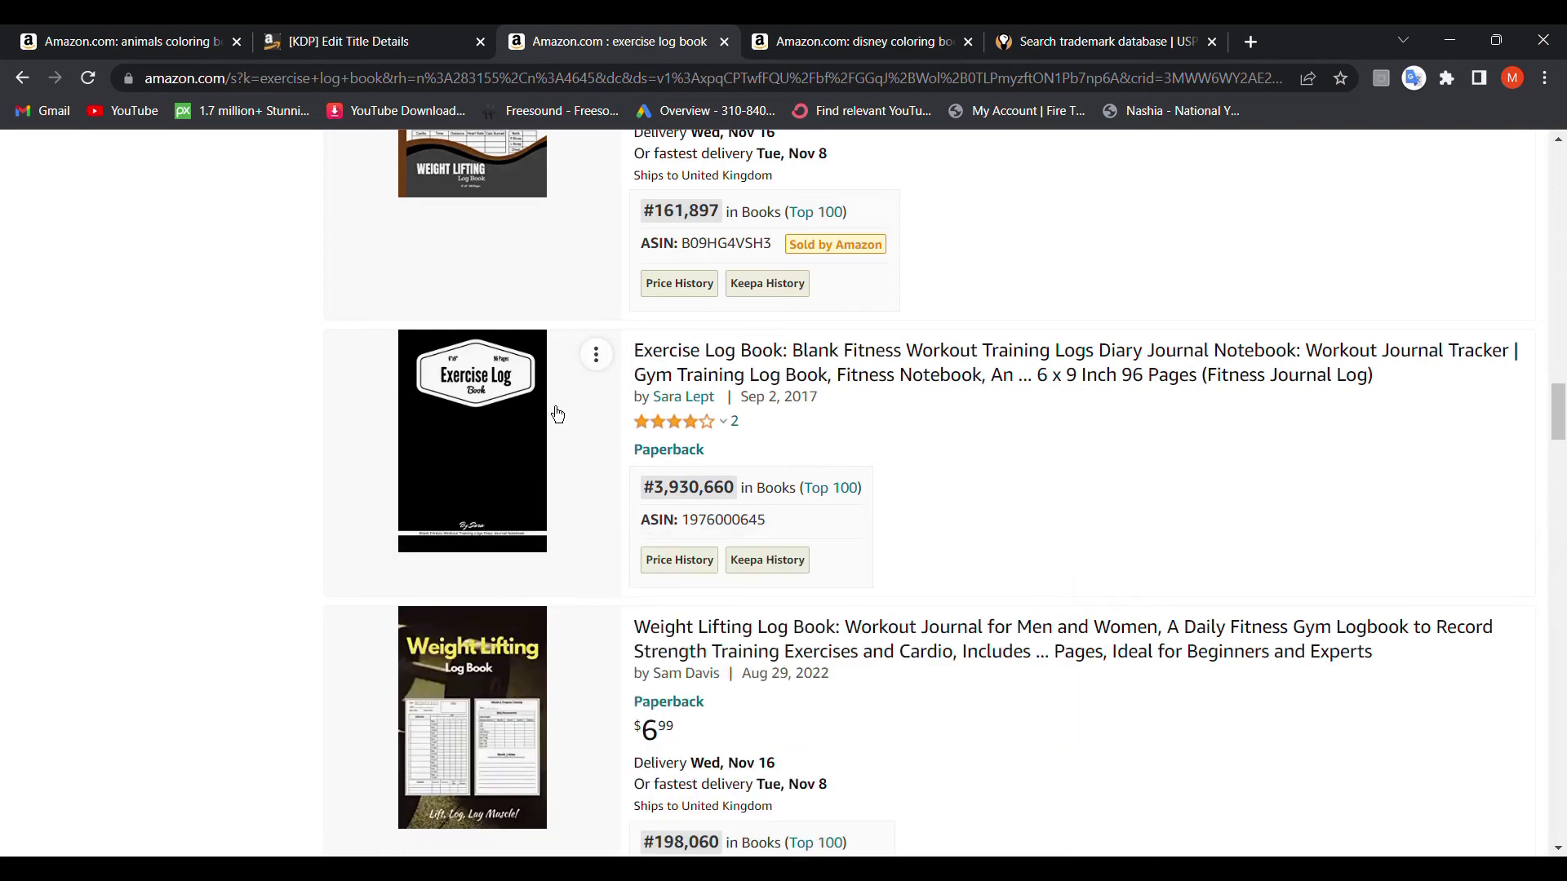
pyautogui.scroll(5, 291, 400)
pyautogui.scroll(10, 291, 401)
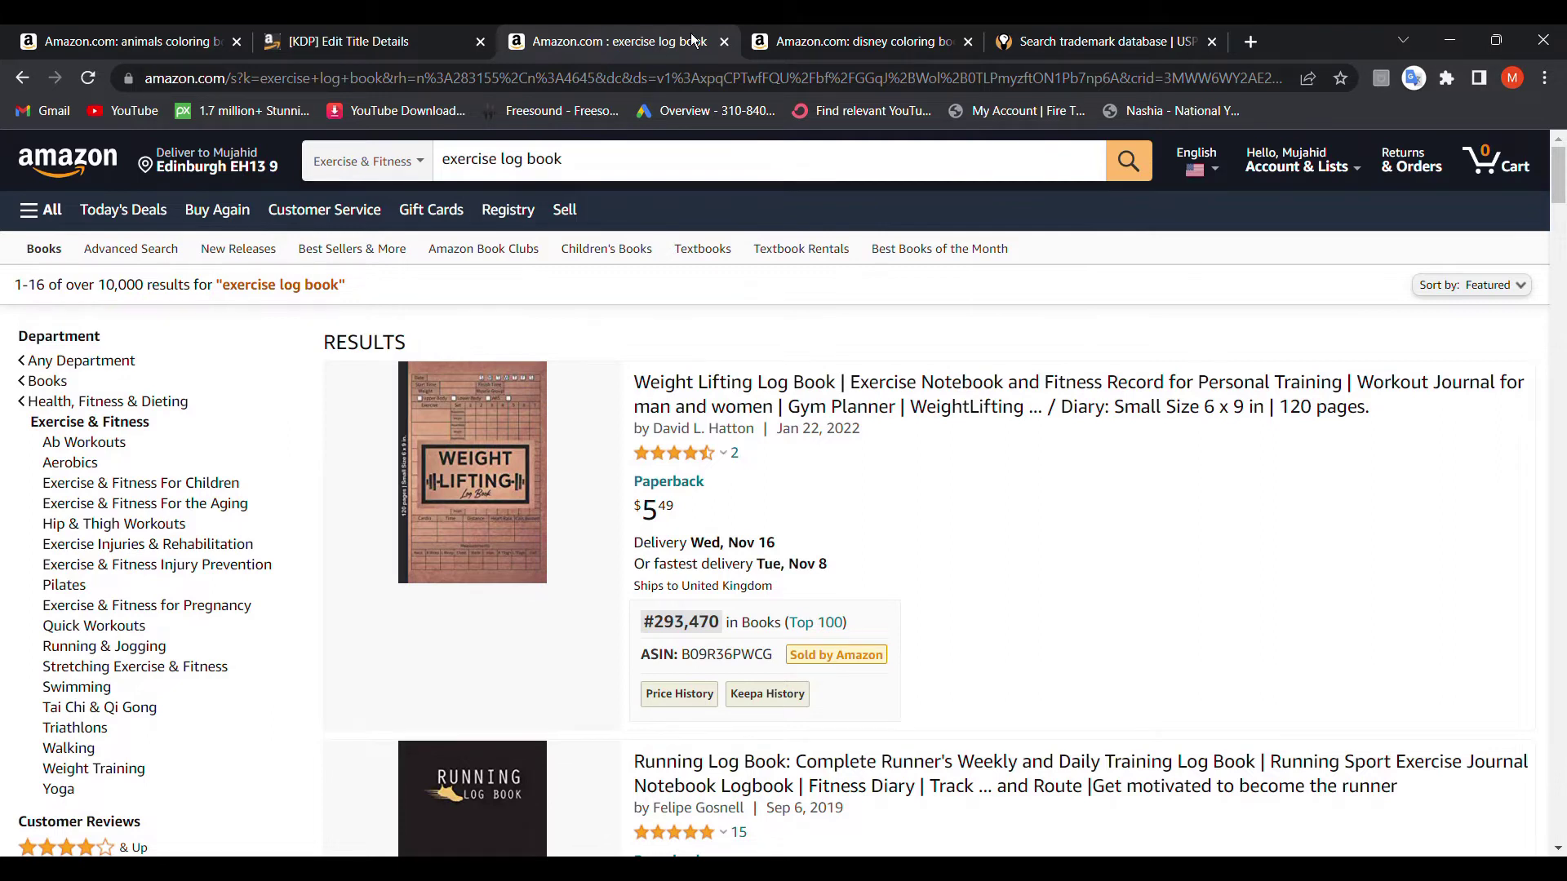
pyautogui.click(833, 40)
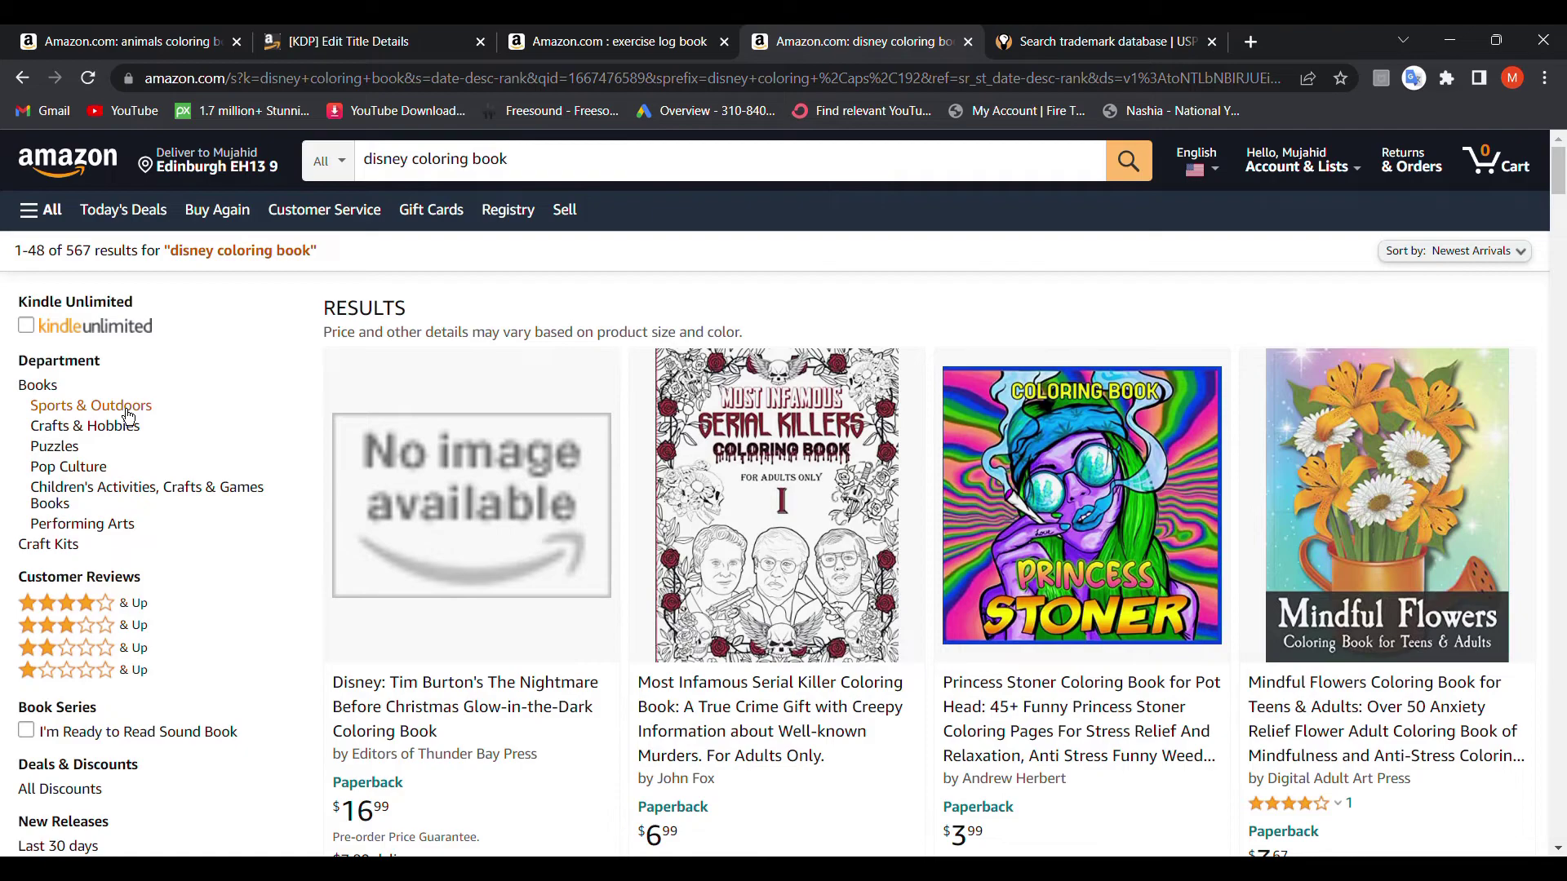
pyautogui.scroll(-4, 126, 416)
pyautogui.scroll(-3, 126, 417)
pyautogui.scroll(3, 127, 417)
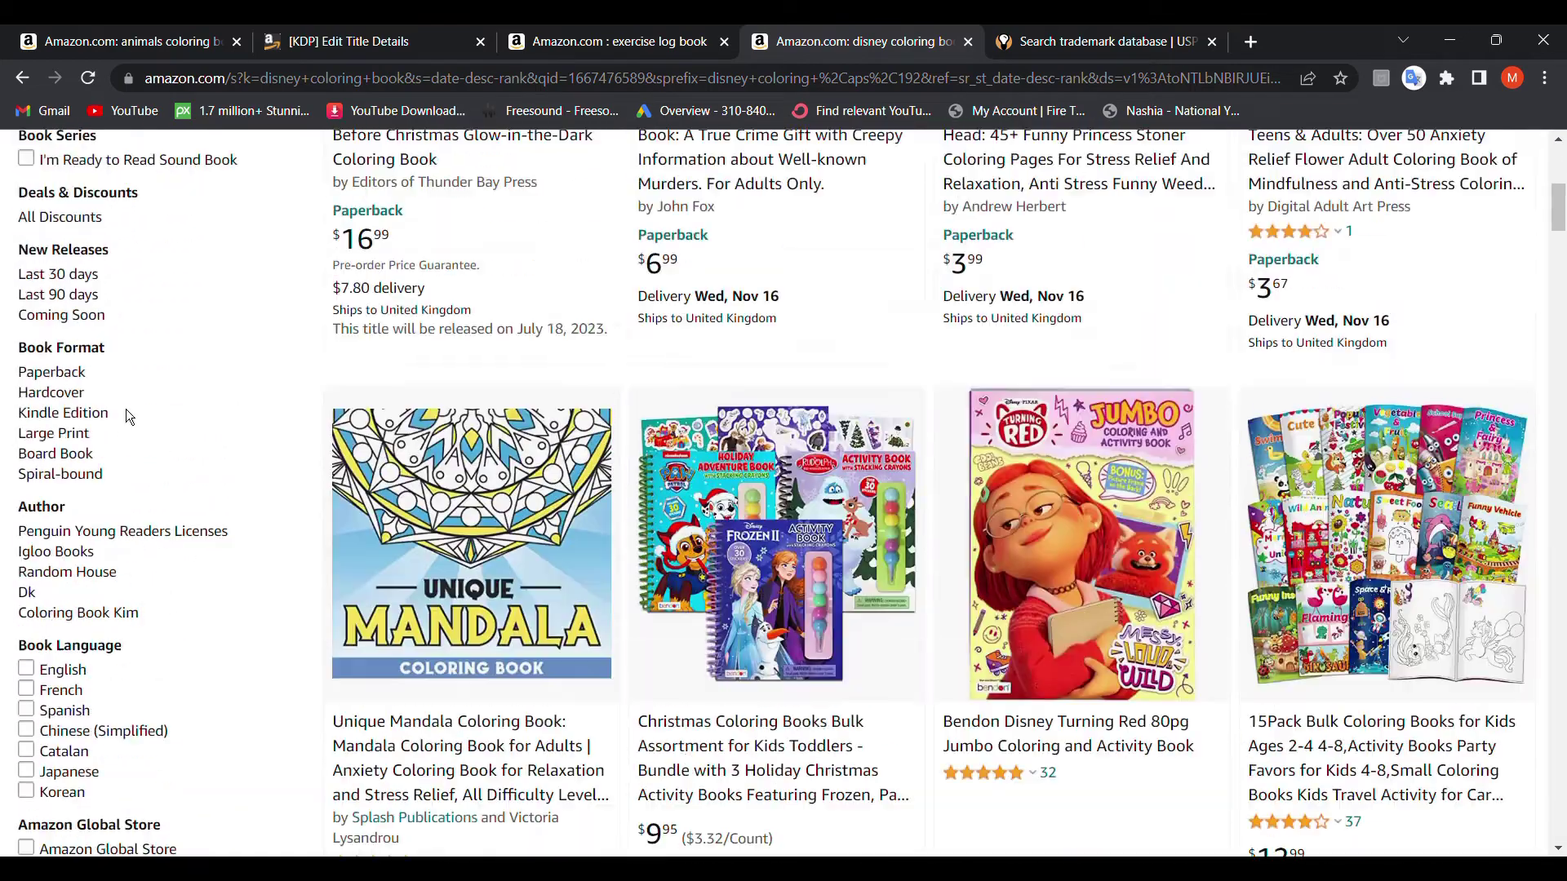
pyautogui.scroll(-5, 126, 416)
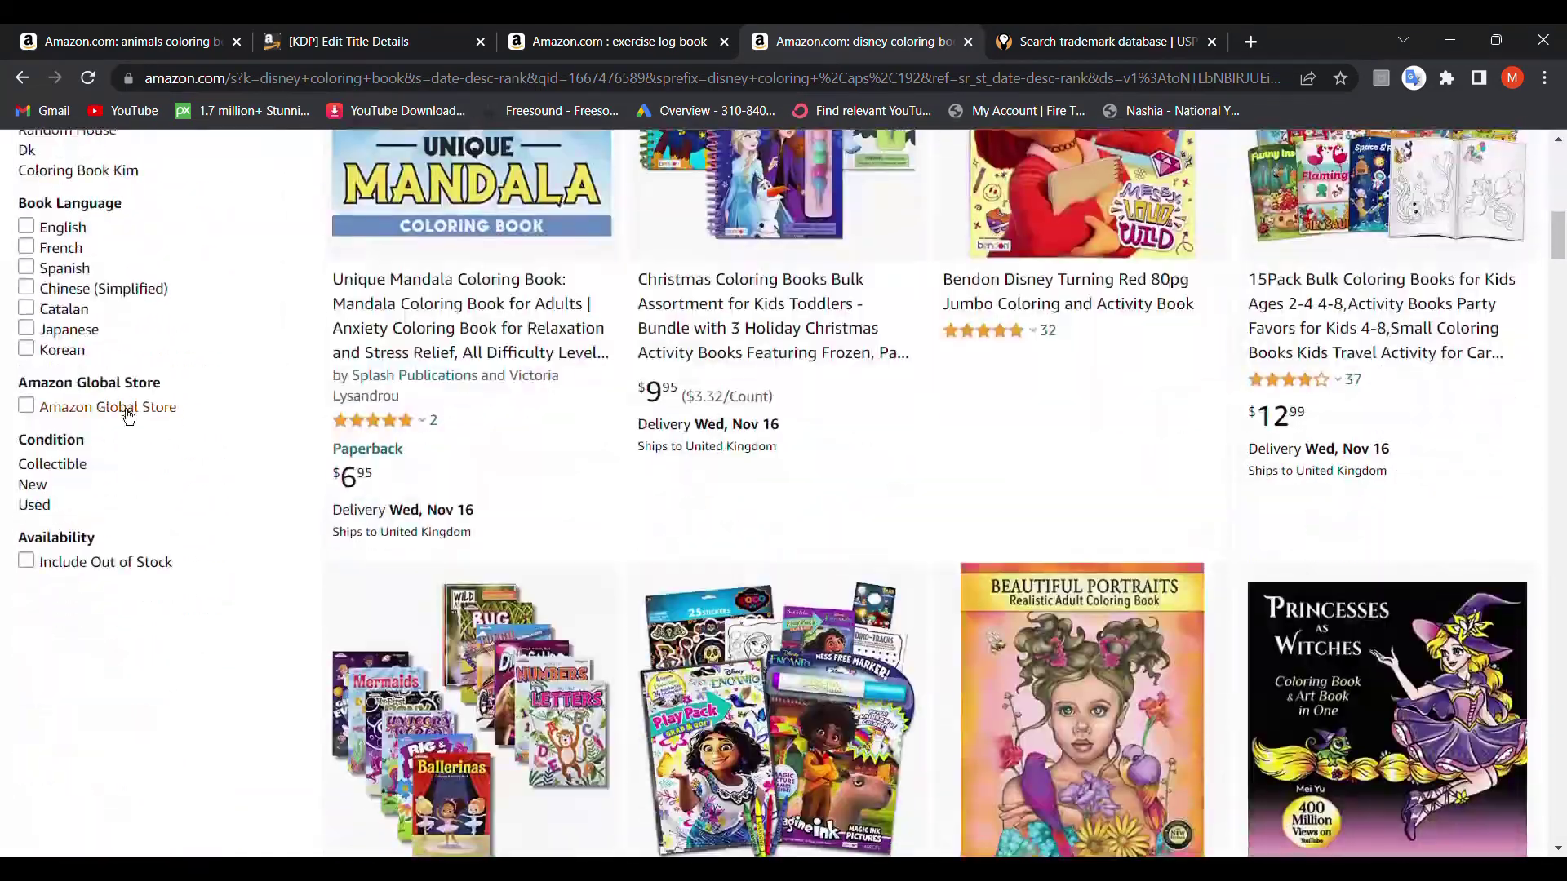
pyautogui.scroll(-4, 126, 416)
pyautogui.scroll(6, 127, 416)
pyautogui.scroll(1, 126, 416)
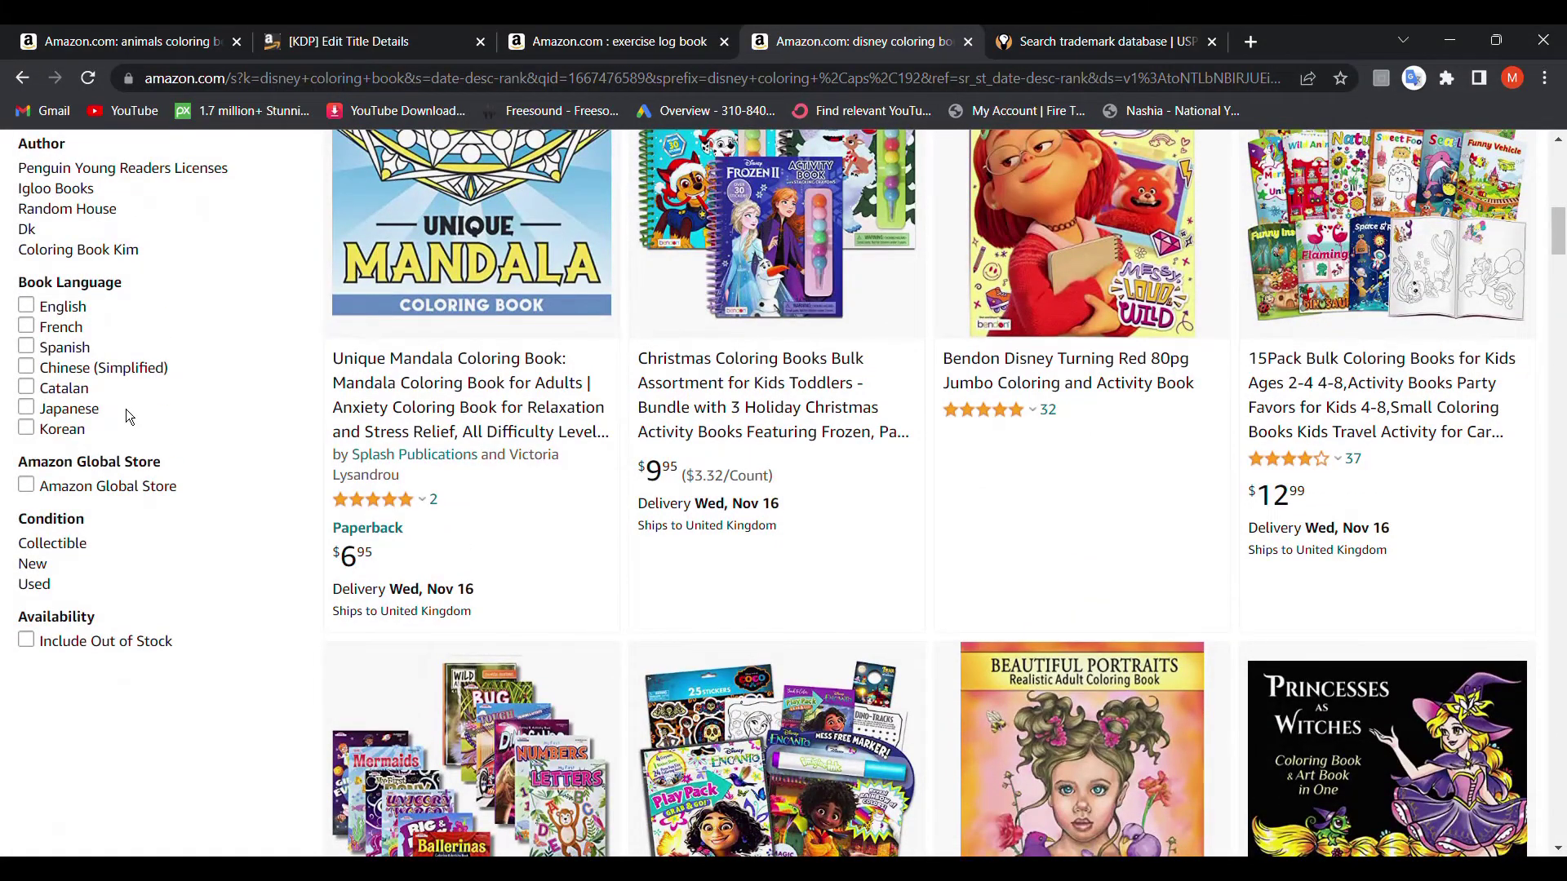
pyautogui.scroll(-6, 126, 417)
pyautogui.scroll(-5, 126, 417)
pyautogui.scroll(4, 126, 417)
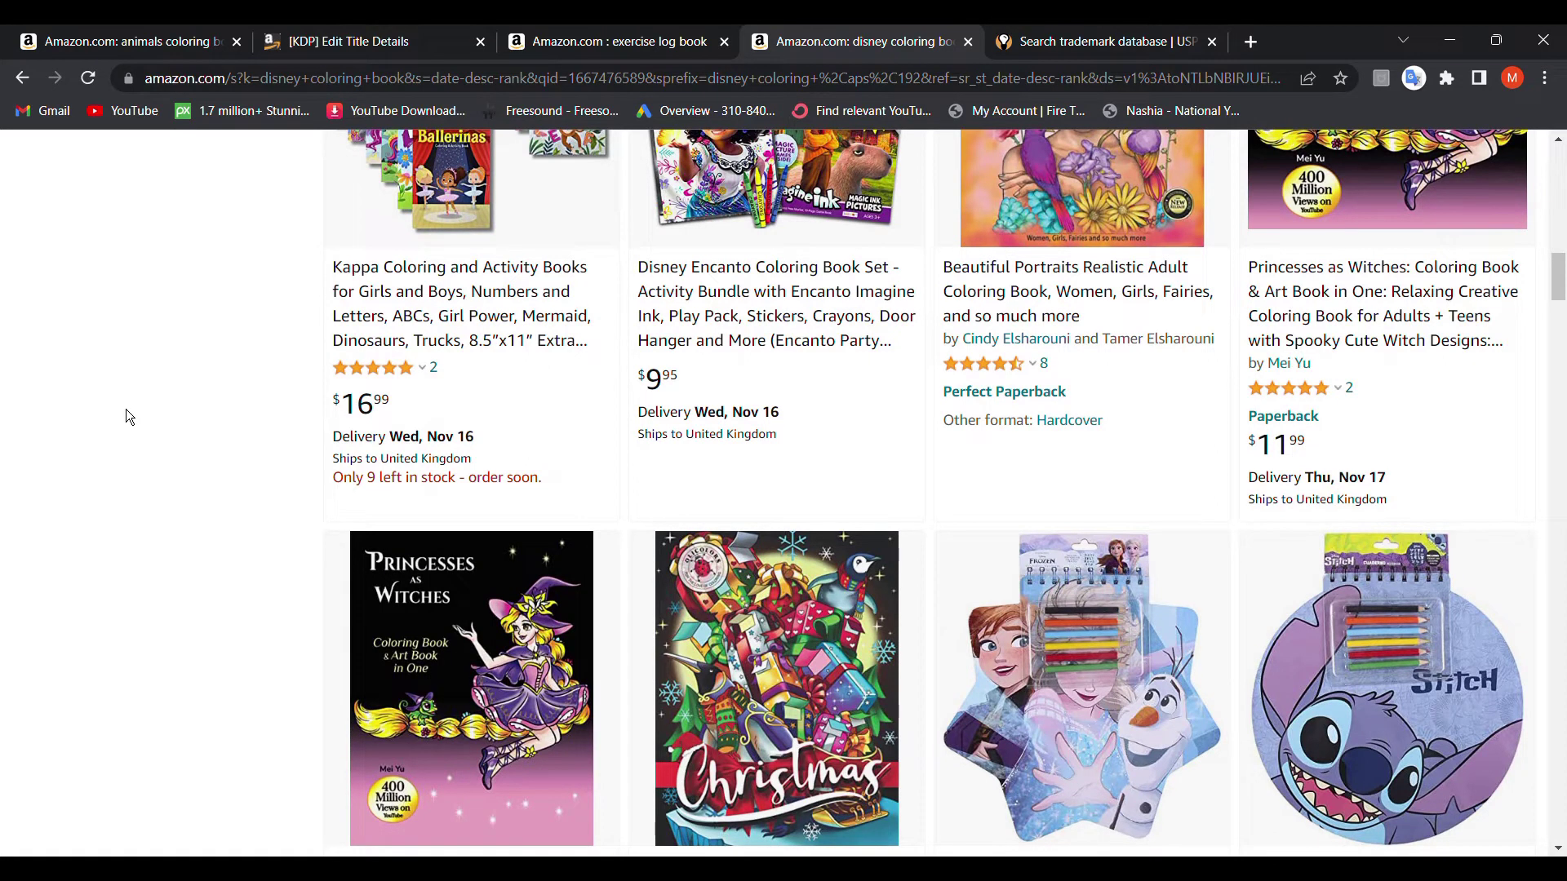
pyautogui.scroll(-5, 127, 410)
pyautogui.scroll(-5, 125, 410)
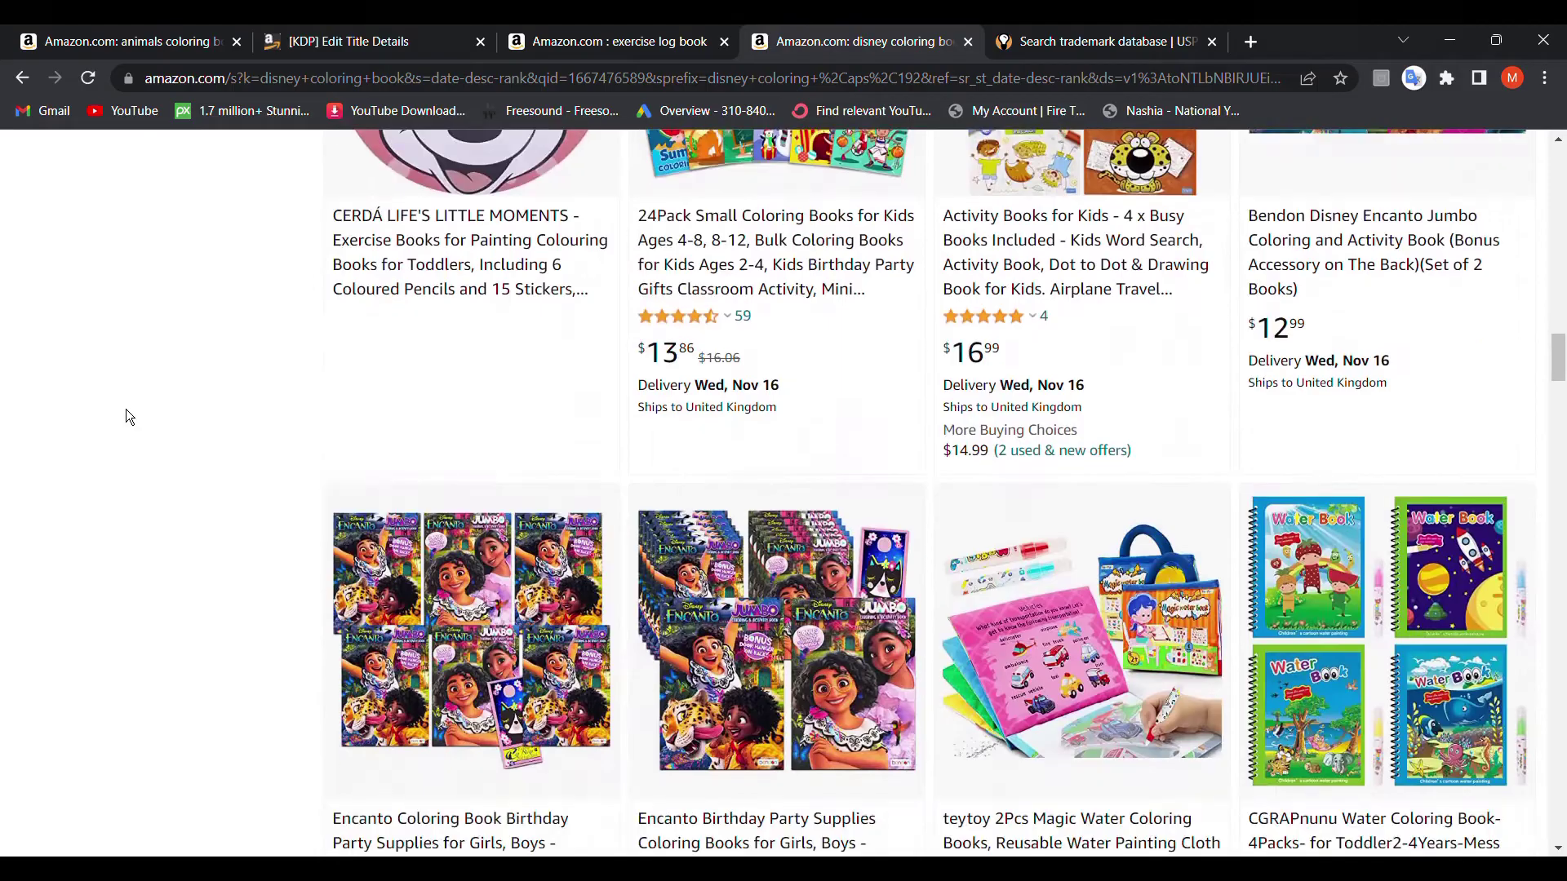
pyautogui.scroll(-8, 126, 409)
pyautogui.scroll(3, 127, 409)
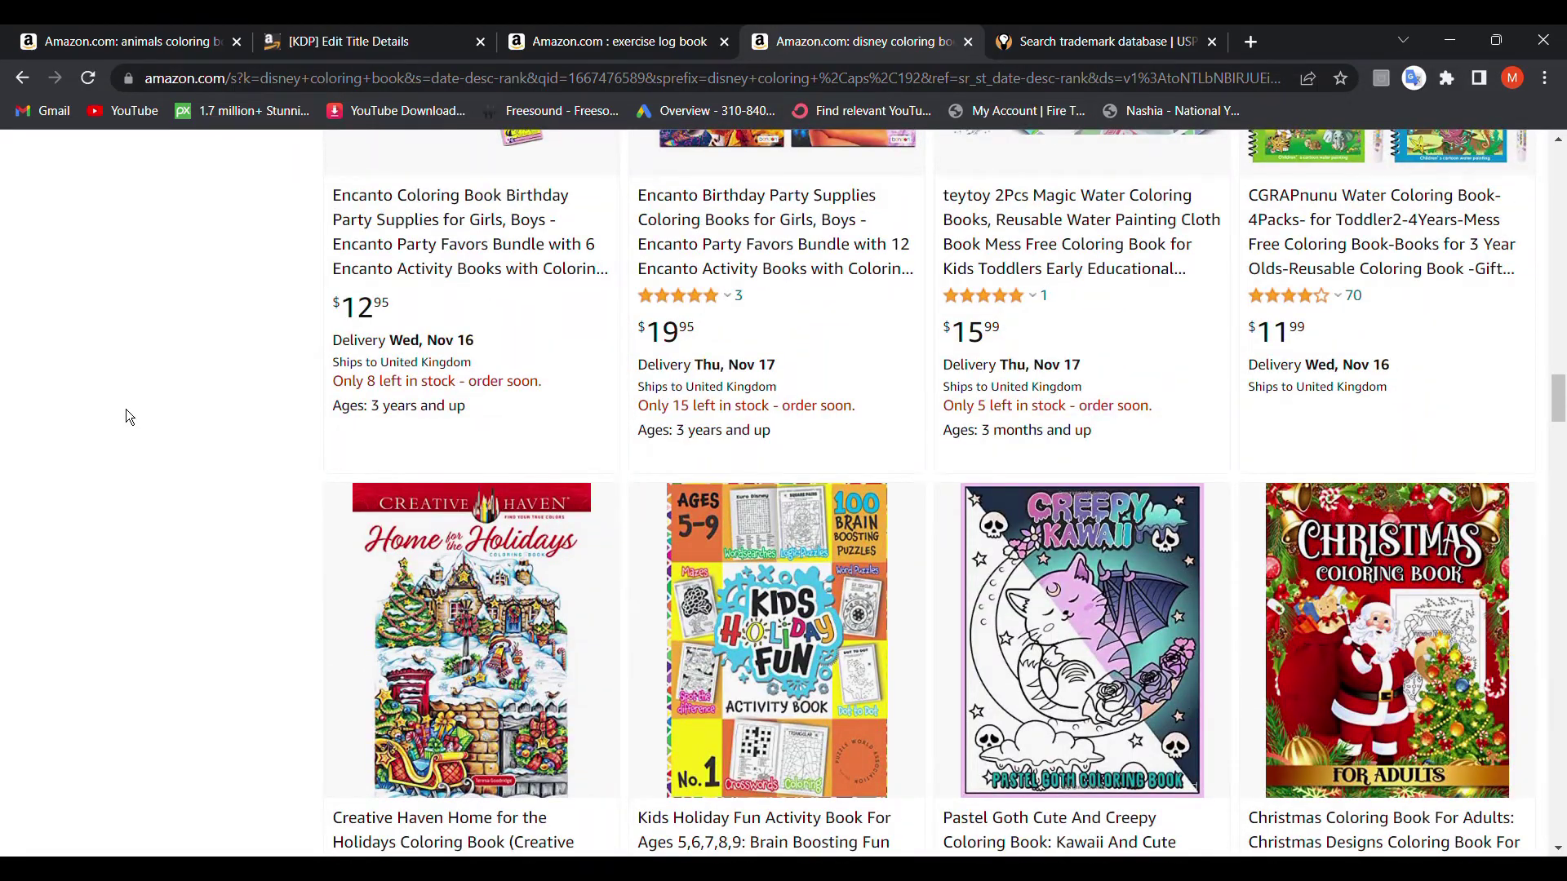
pyautogui.scroll(1, 127, 417)
pyautogui.scroll(5, 126, 416)
pyautogui.scroll(5, 127, 416)
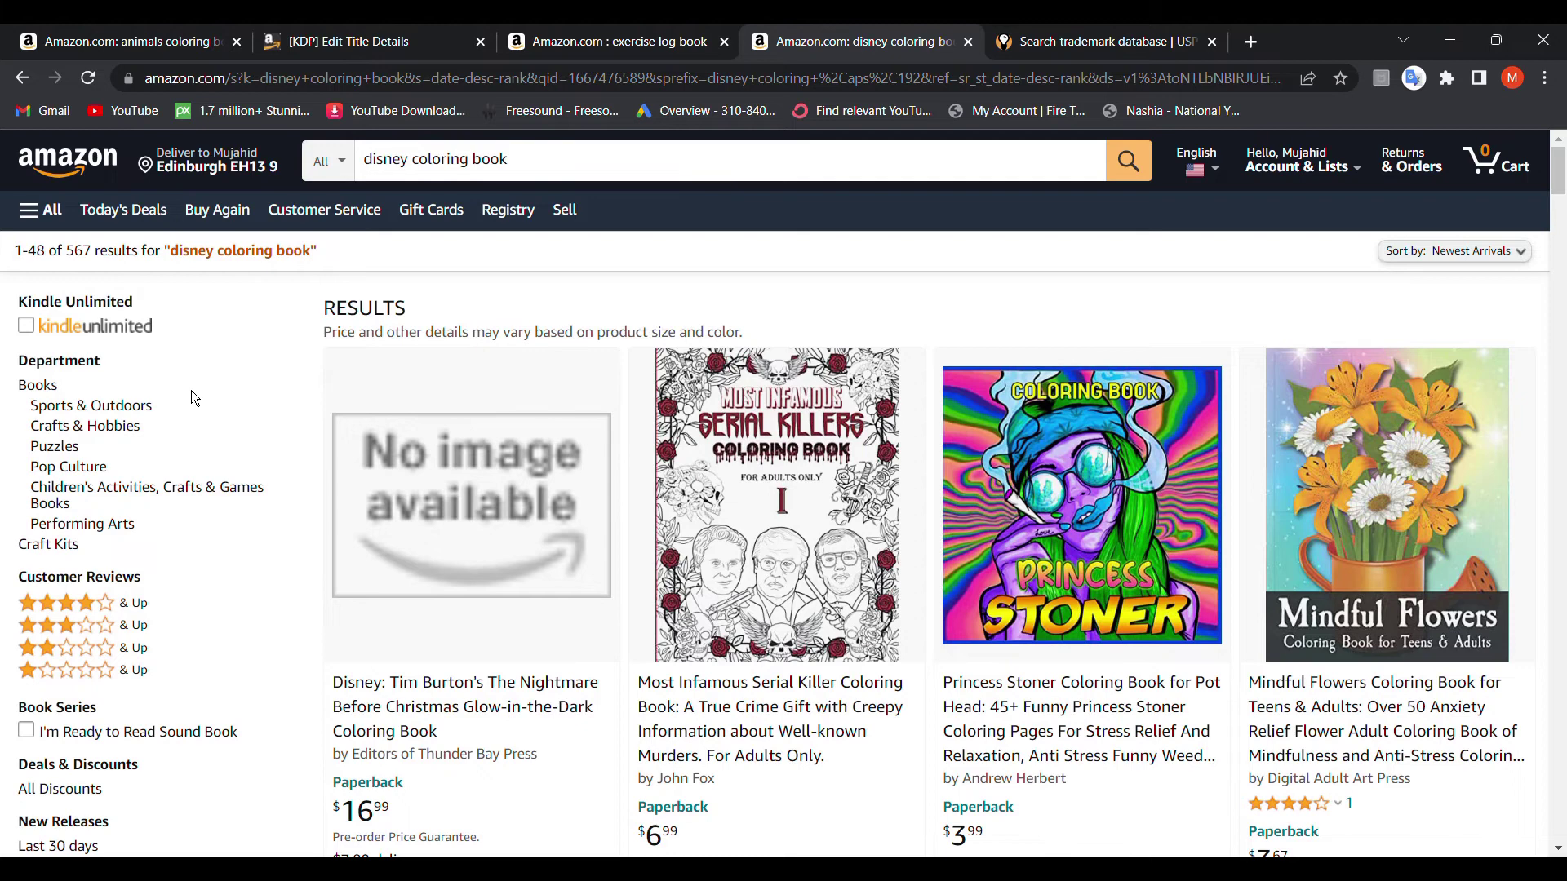
pyautogui.scroll(-2, 191, 391)
pyautogui.scroll(2, 191, 391)
pyautogui.scroll(-1, 191, 390)
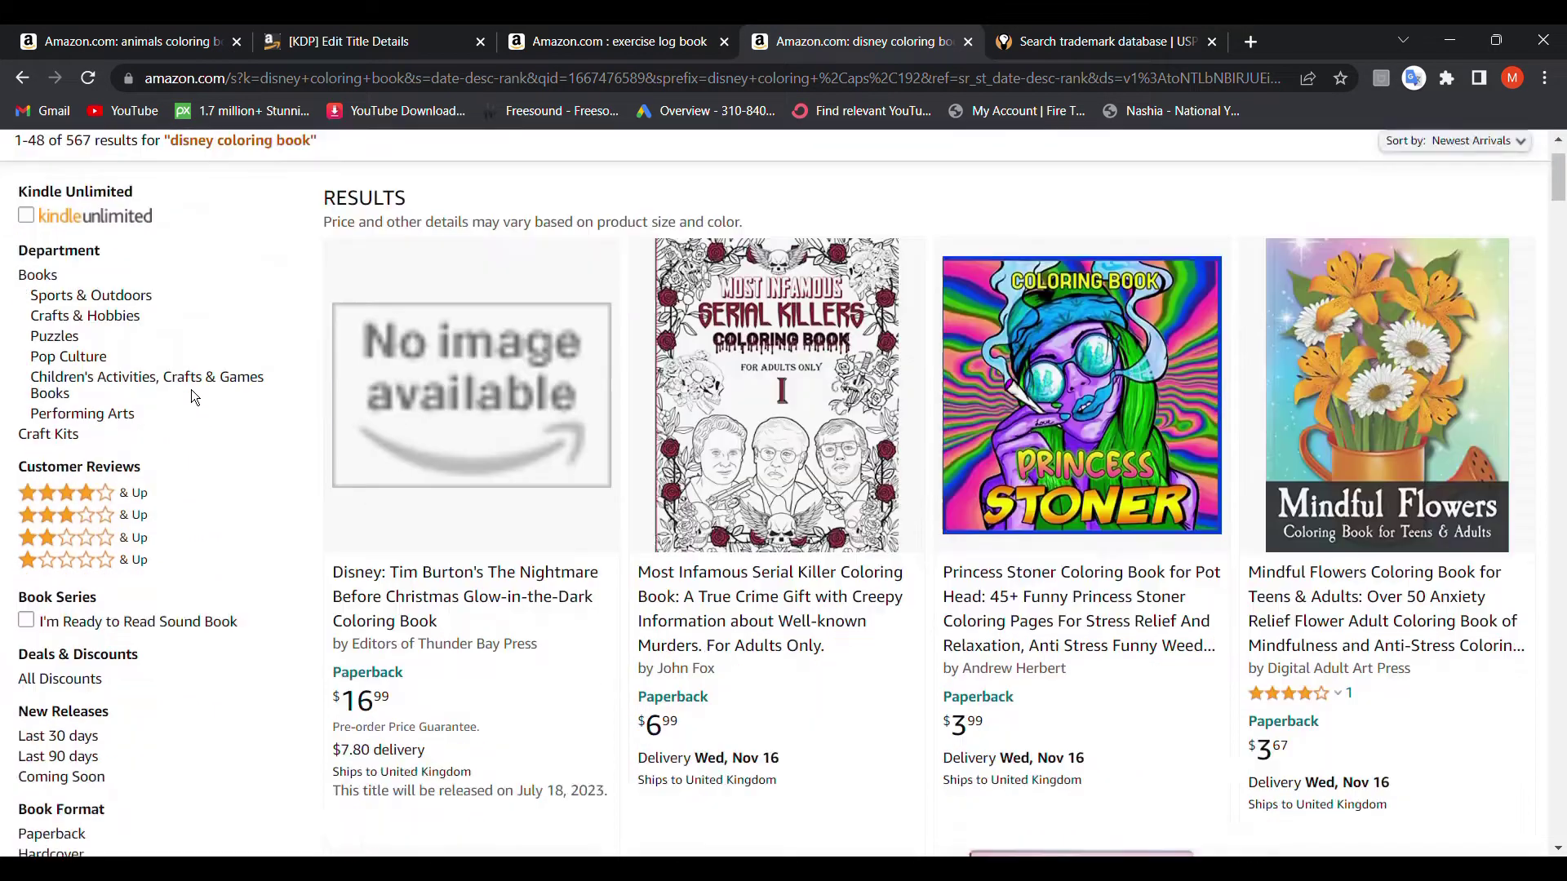
pyautogui.scroll(-3, 192, 389)
pyautogui.scroll(4, 191, 389)
pyautogui.scroll(-3, 192, 389)
pyautogui.scroll(2, 192, 389)
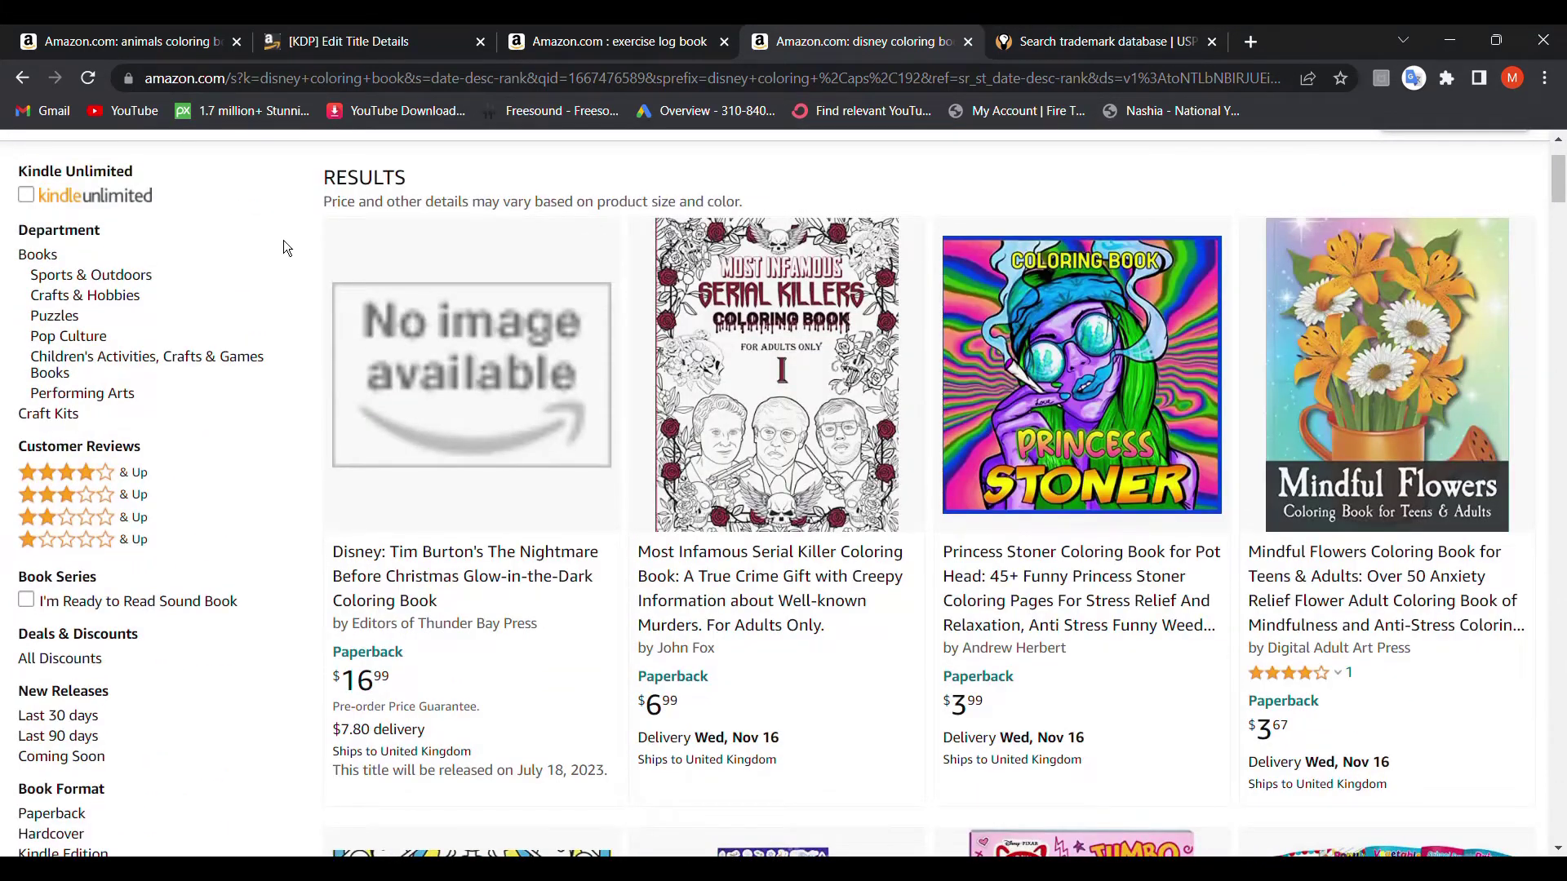
pyautogui.scroll(1, 428, 220)
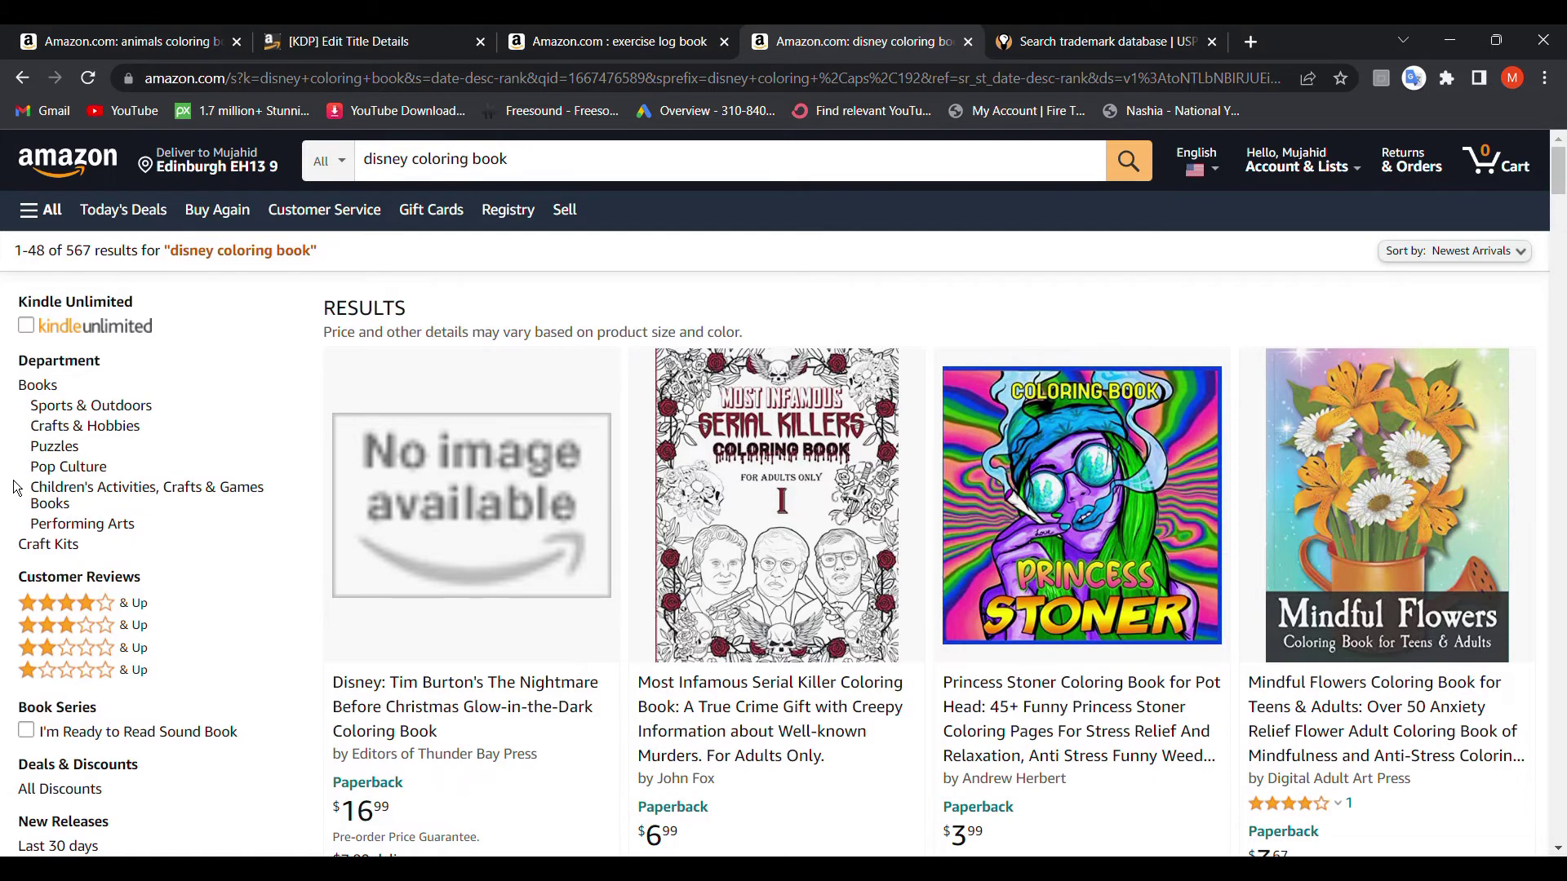
pyautogui.scroll(-2, 16, 488)
pyautogui.scroll(-5, 16, 487)
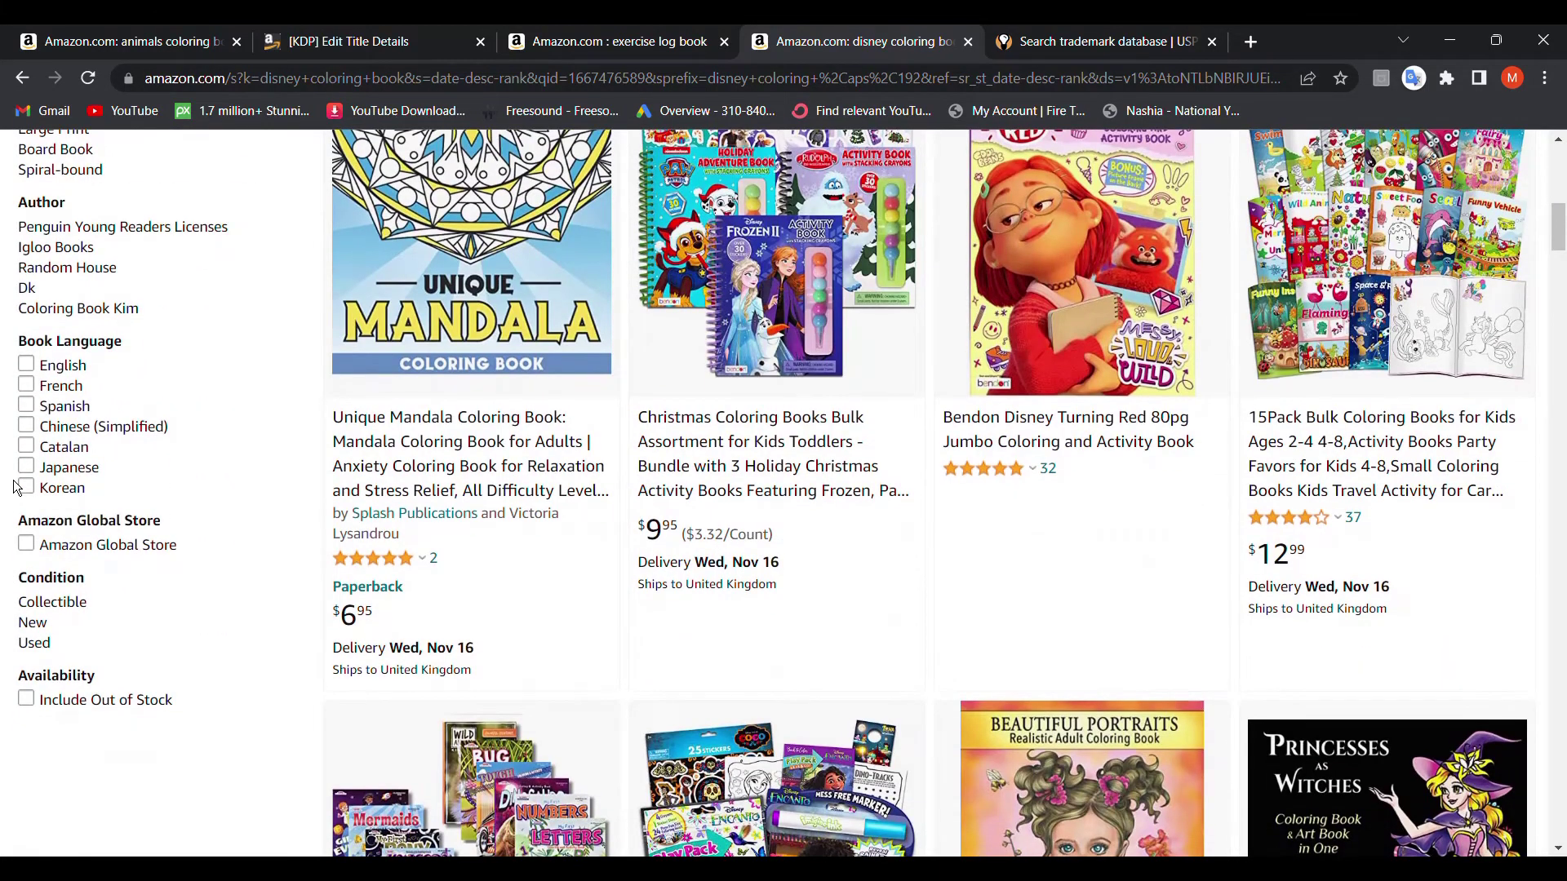
pyautogui.scroll(3, 15, 488)
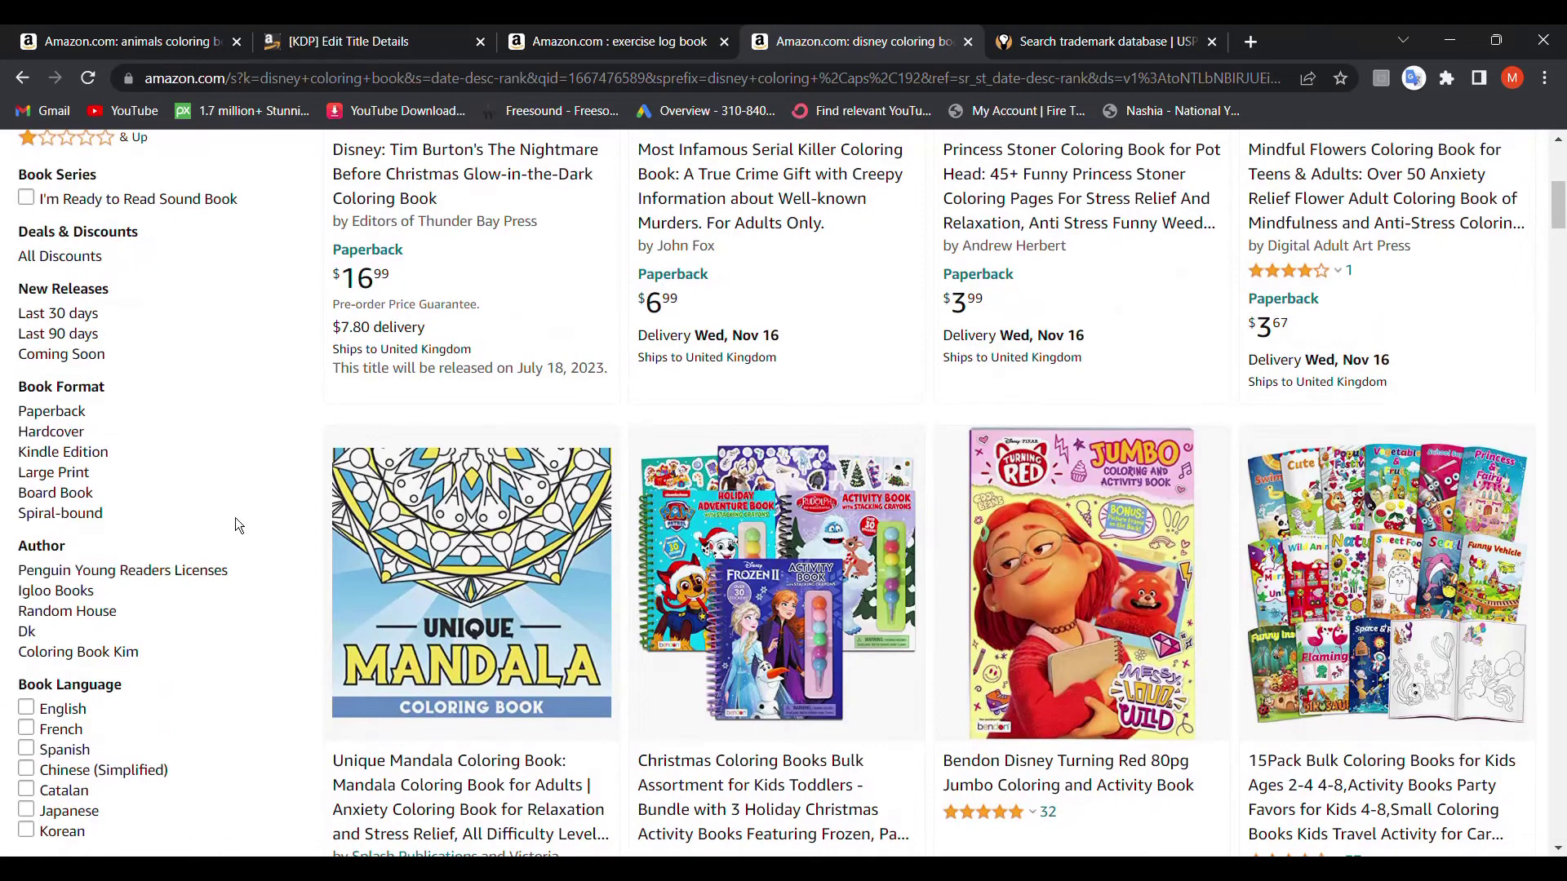
pyautogui.scroll(5, 170, 302)
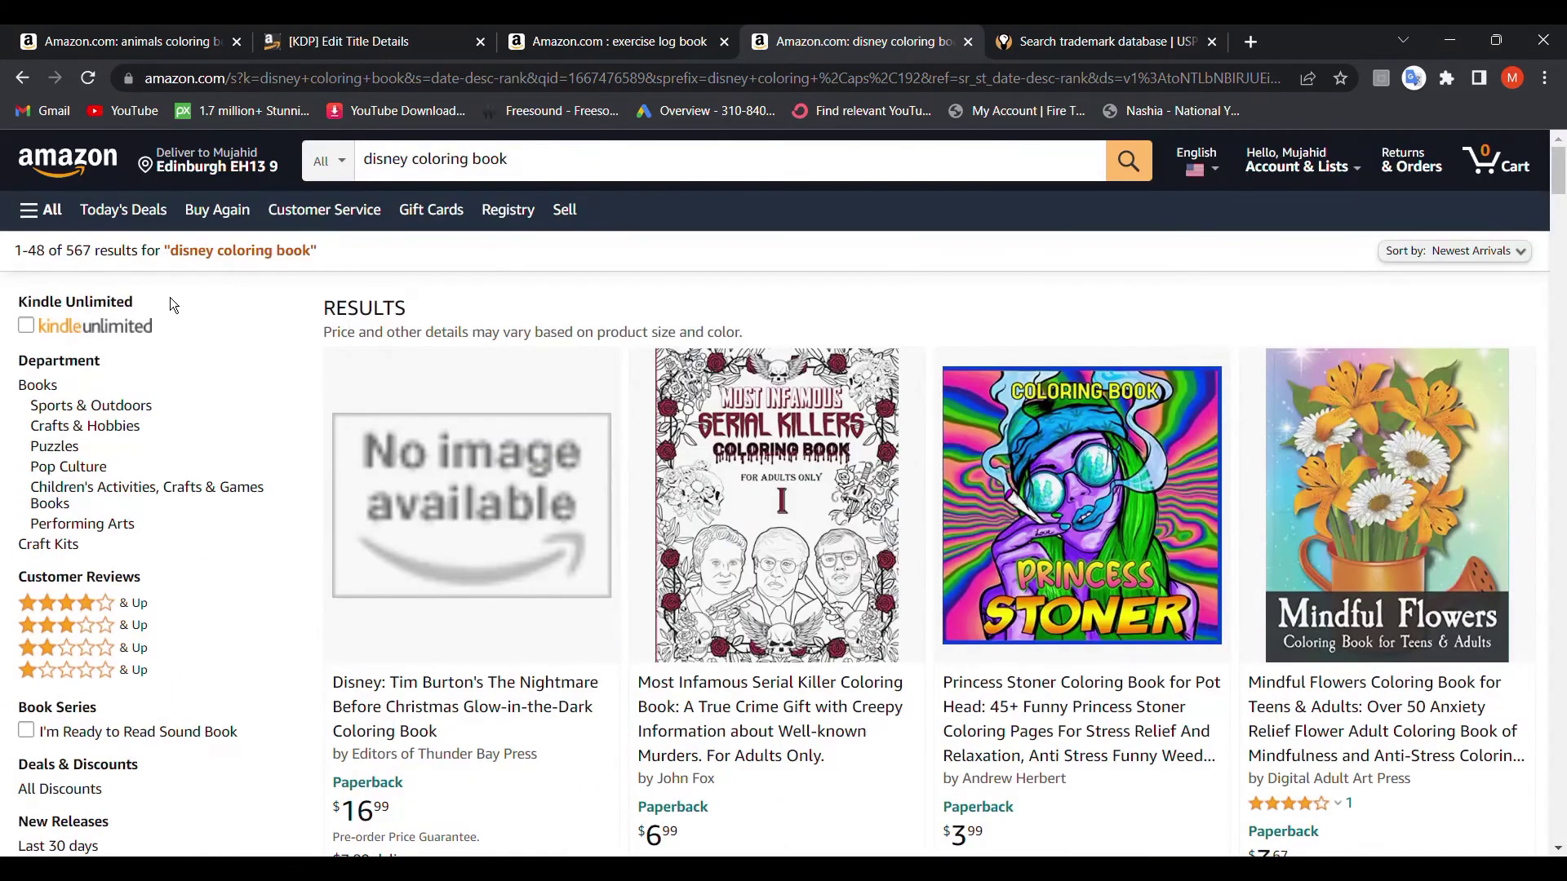
pyautogui.scroll(-4, 232, 533)
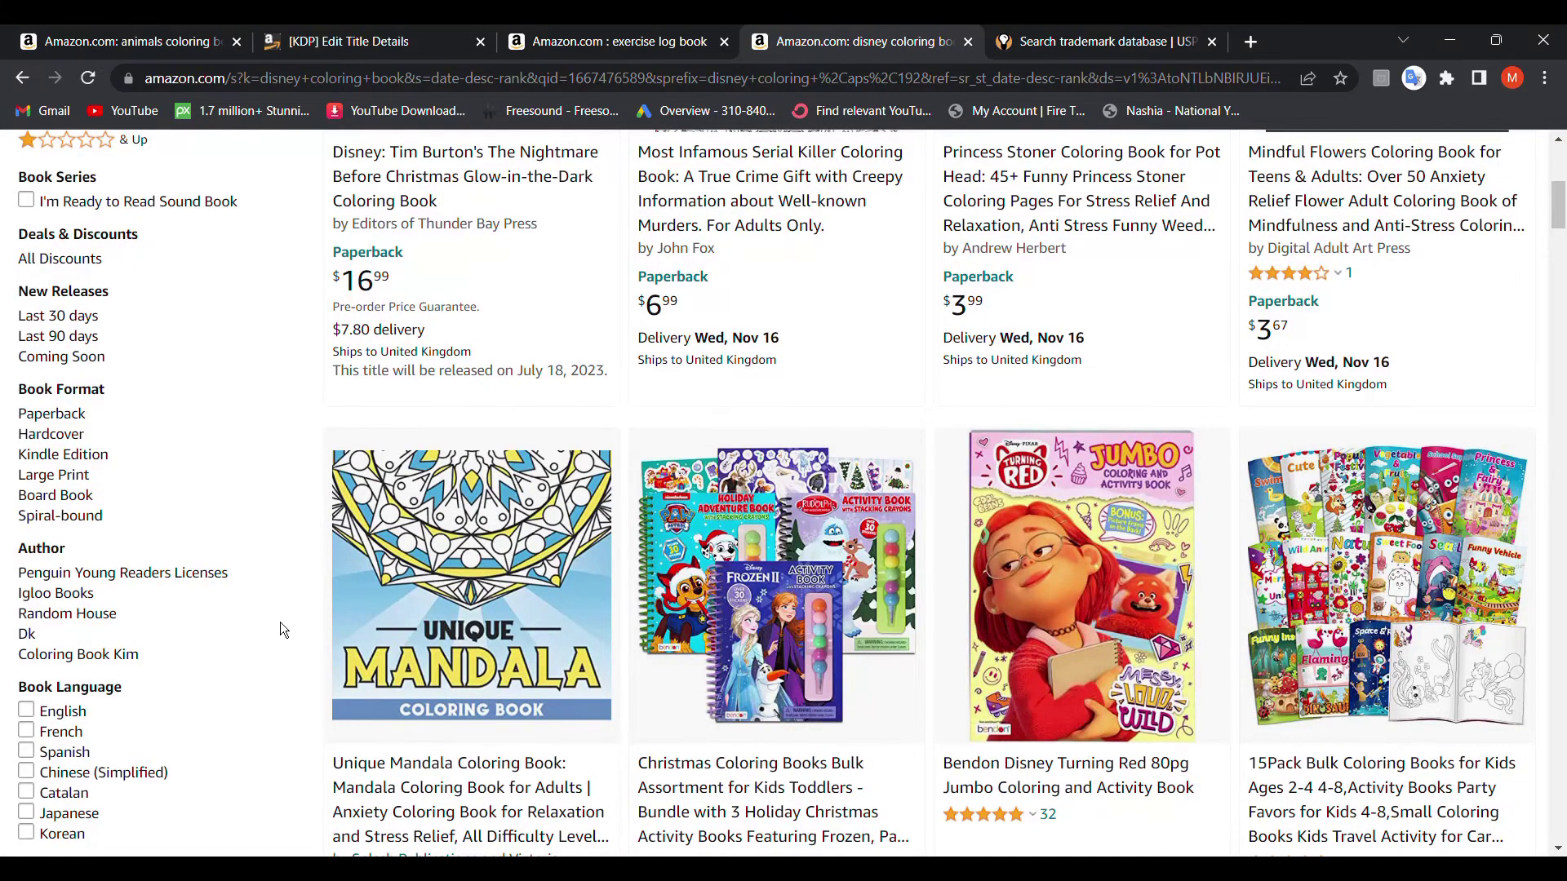
pyautogui.scroll(-4, 160, 468)
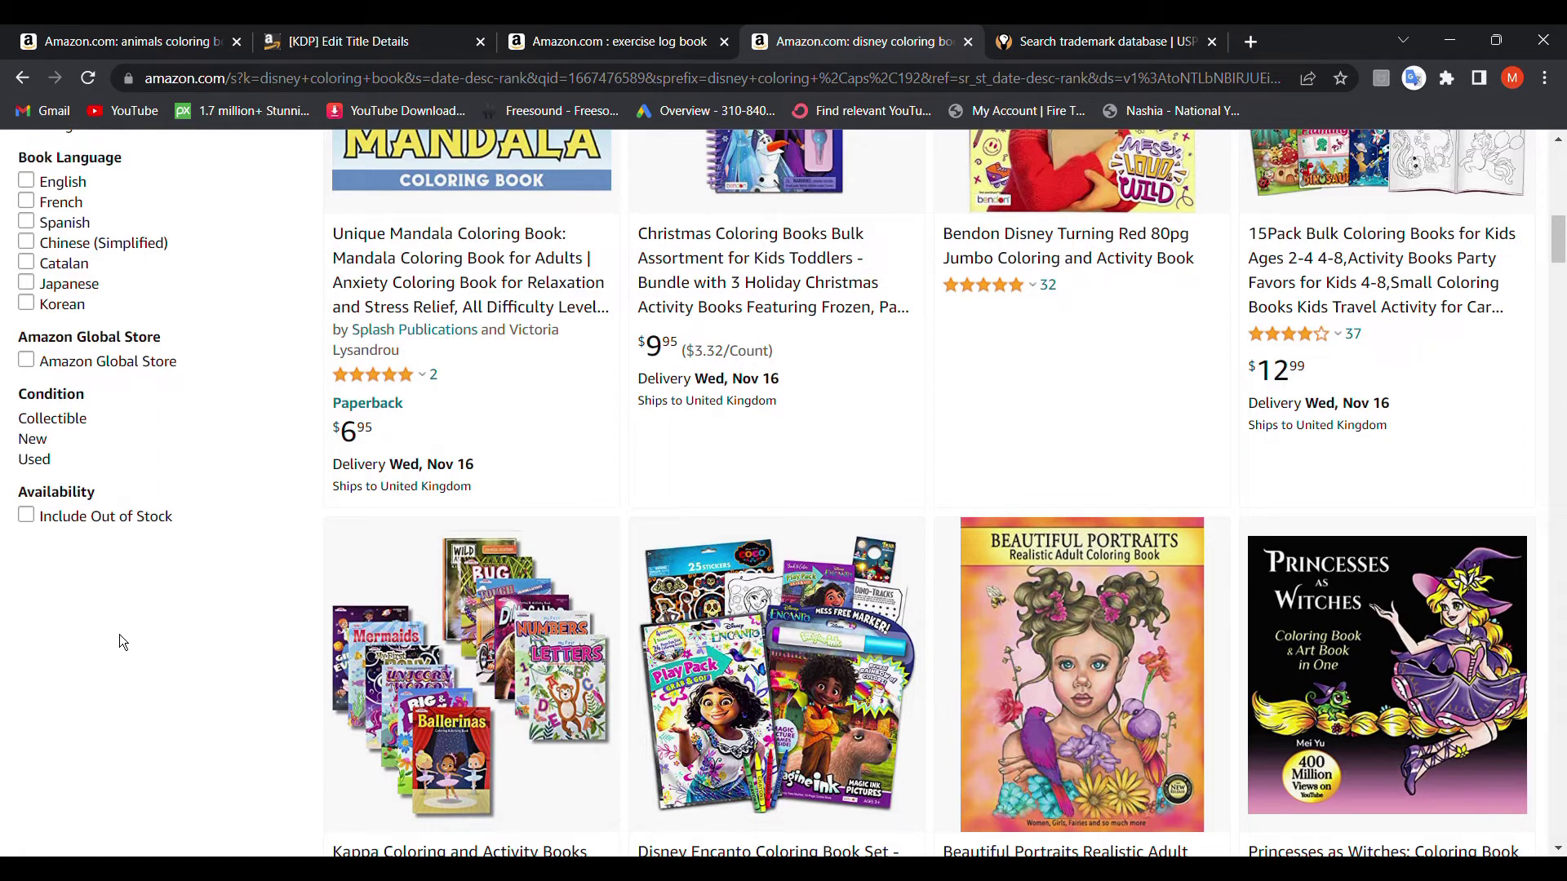
pyautogui.scroll(10, 209, 462)
pyautogui.scroll(1, 208, 462)
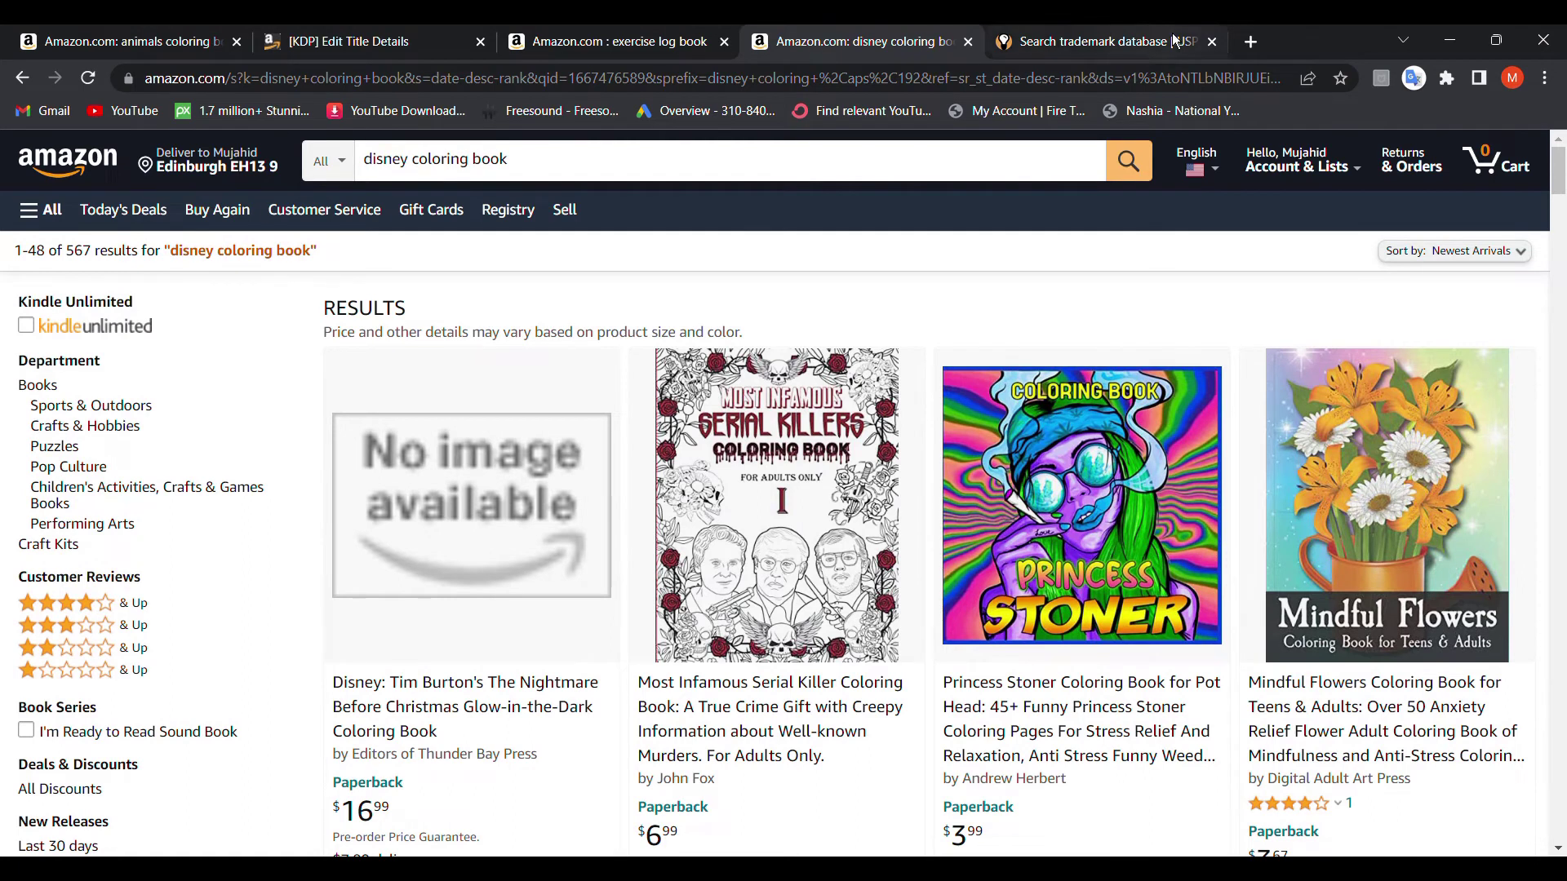
# From the USPTO tab, go through Searching trademarks to the TESS search options
pyautogui.click(1105, 41)
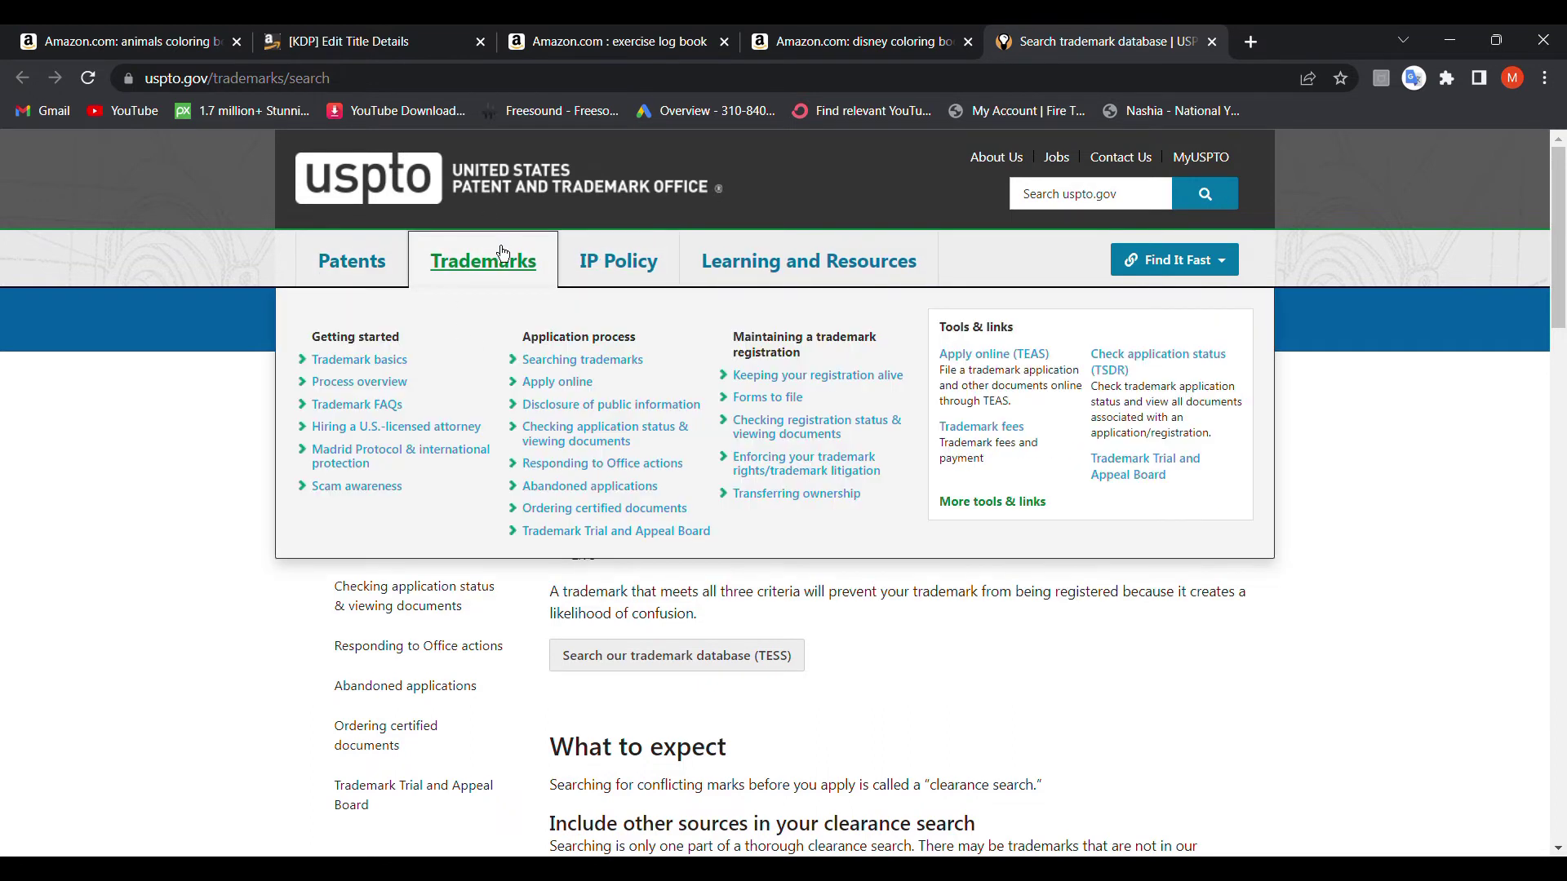
pyautogui.moveTo(483, 262)
pyautogui.click(583, 368)
pyautogui.scroll(-1, 609, 393)
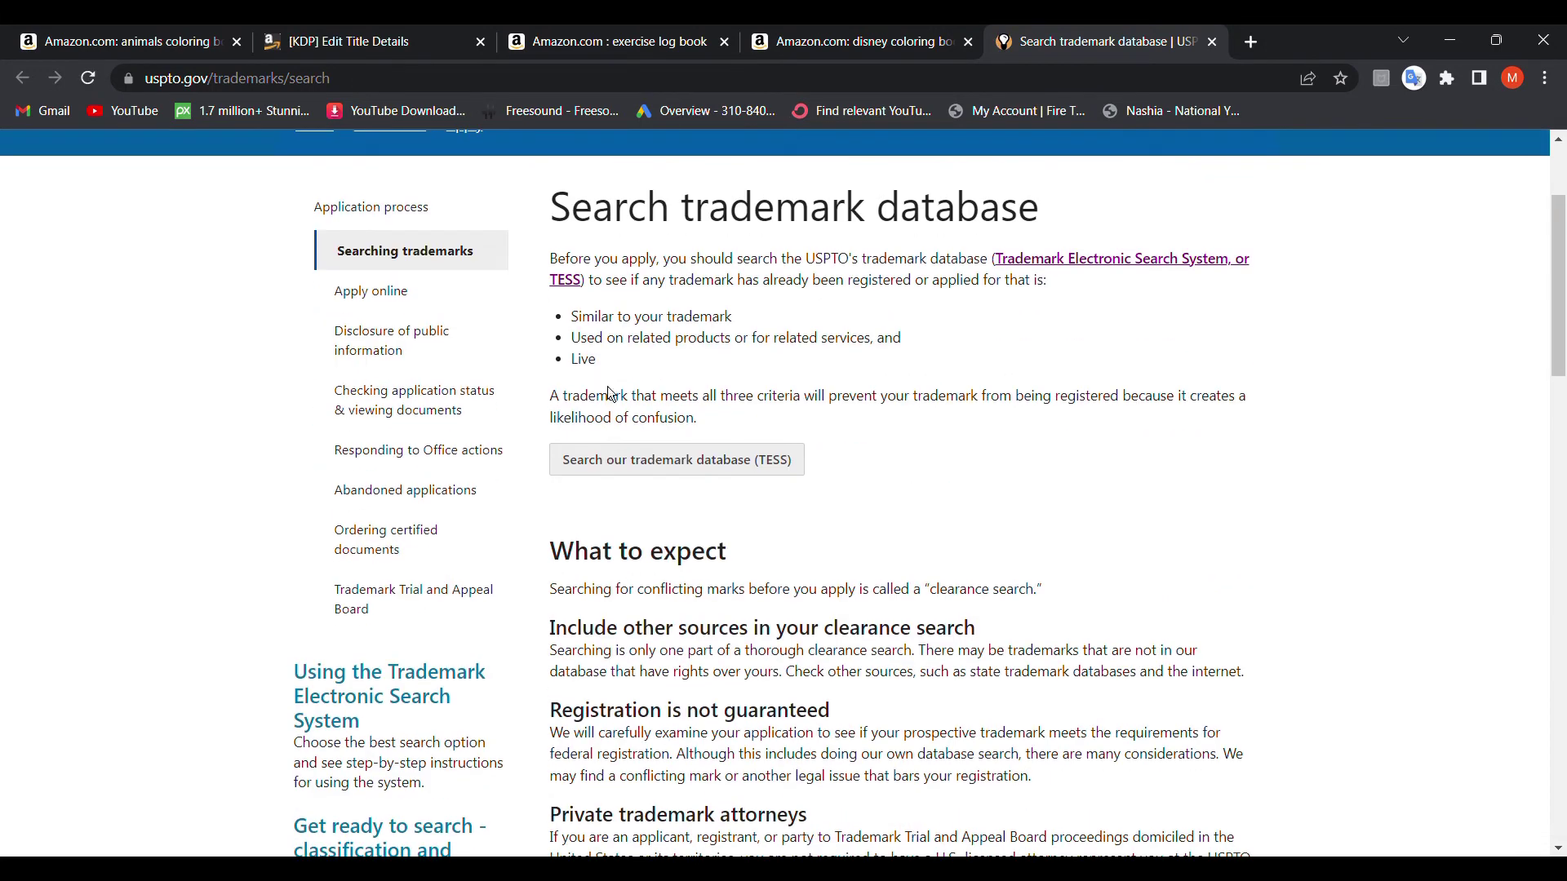
pyautogui.click(603, 483)
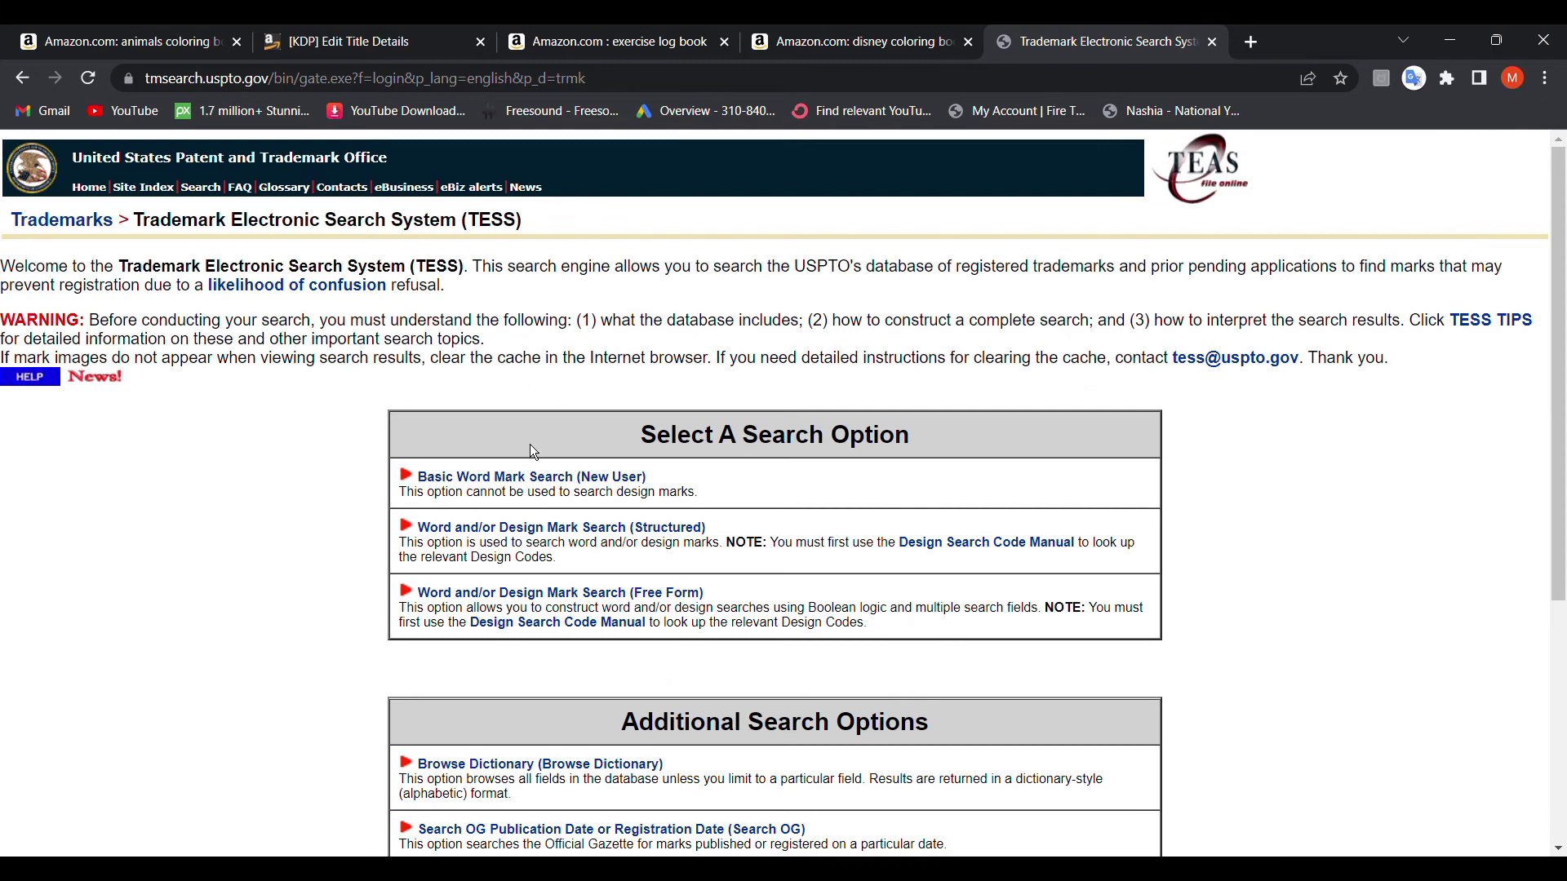
# Set up a Basic Word Mark Search limited to Live marks with 'disney' as the term
pyautogui.click(509, 478)
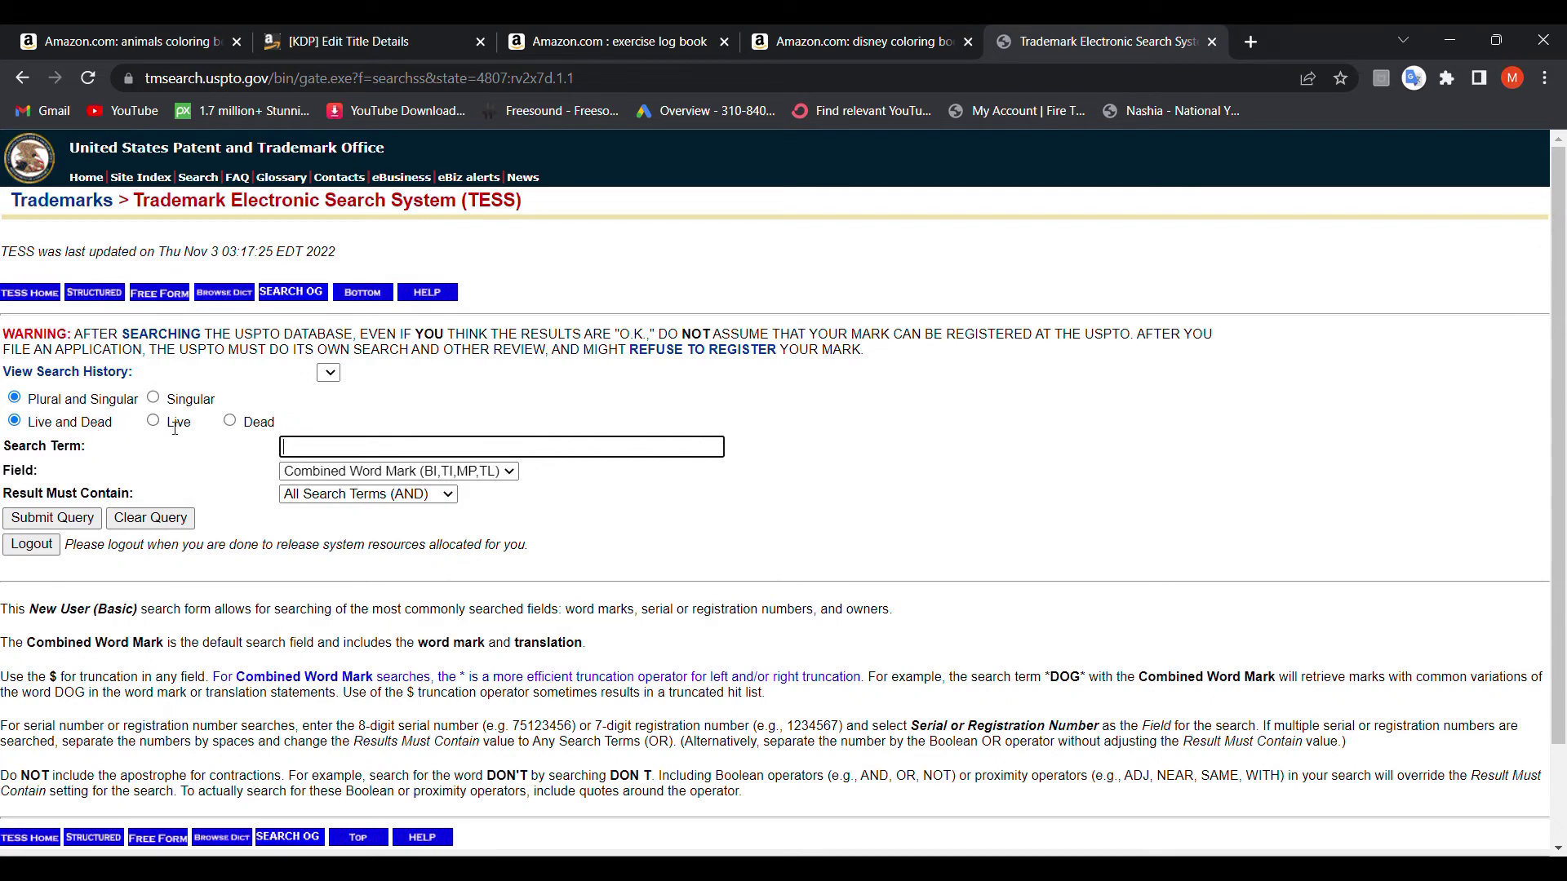
pyautogui.click(172, 428)
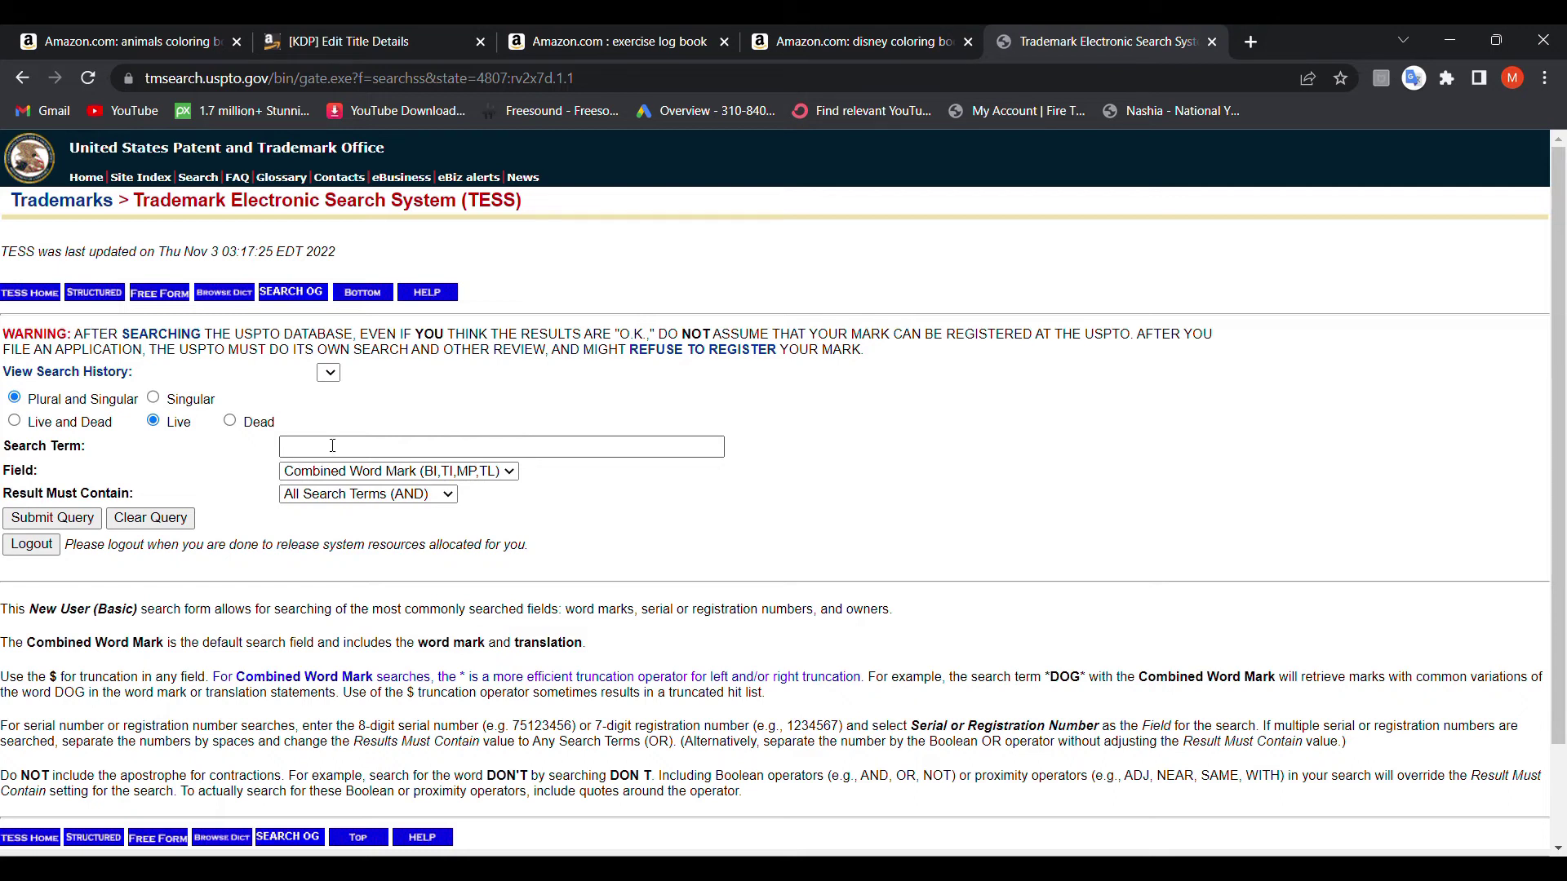
pyautogui.click(329, 448)
pyautogui.write('dis')
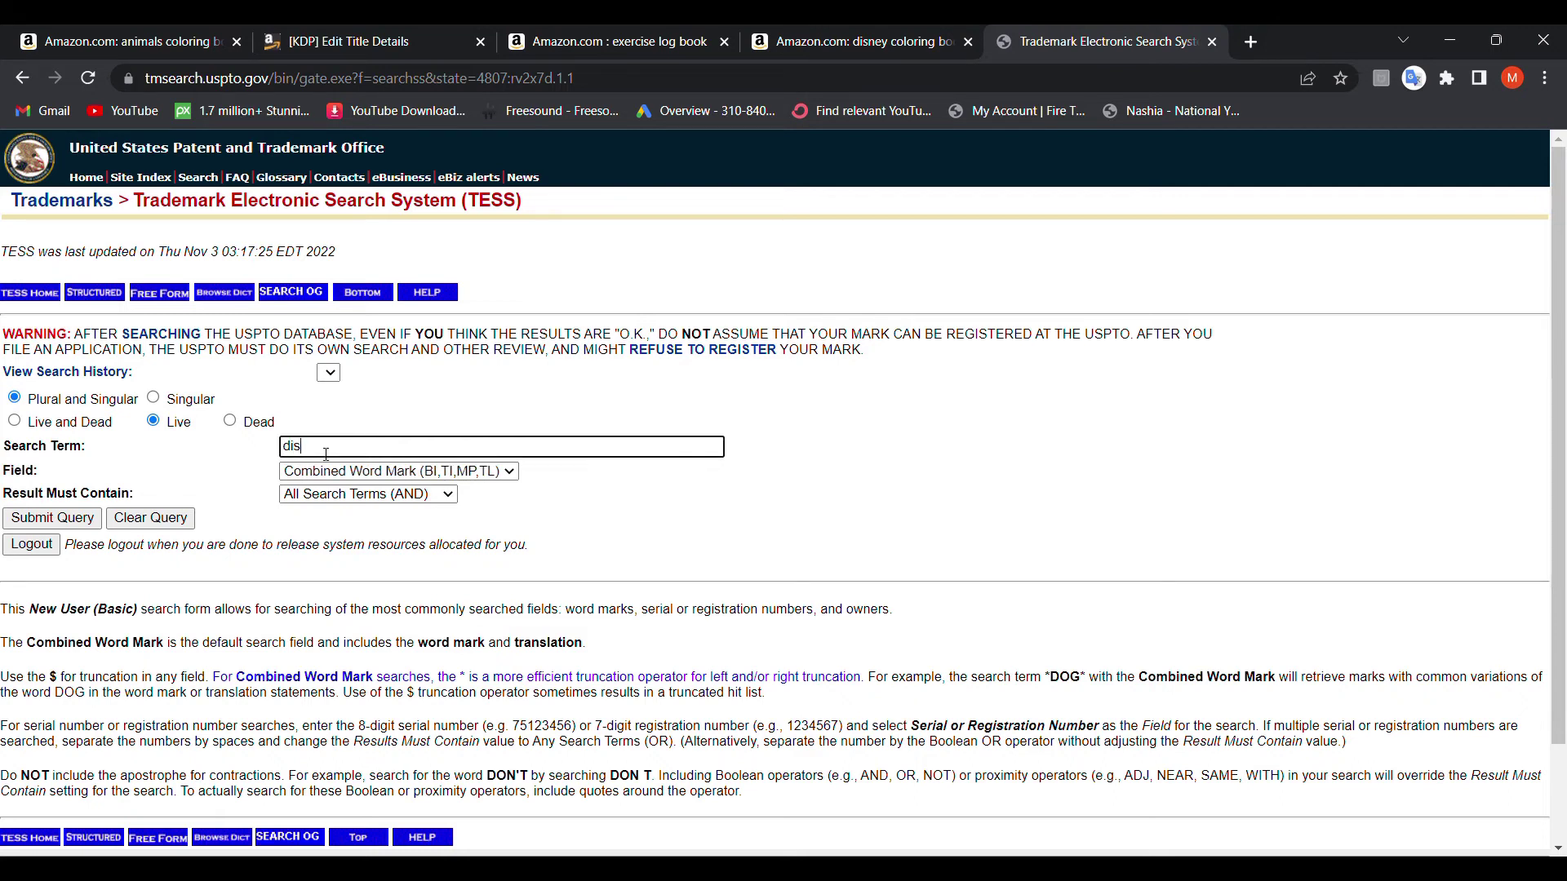
pyautogui.write('ney coloring')
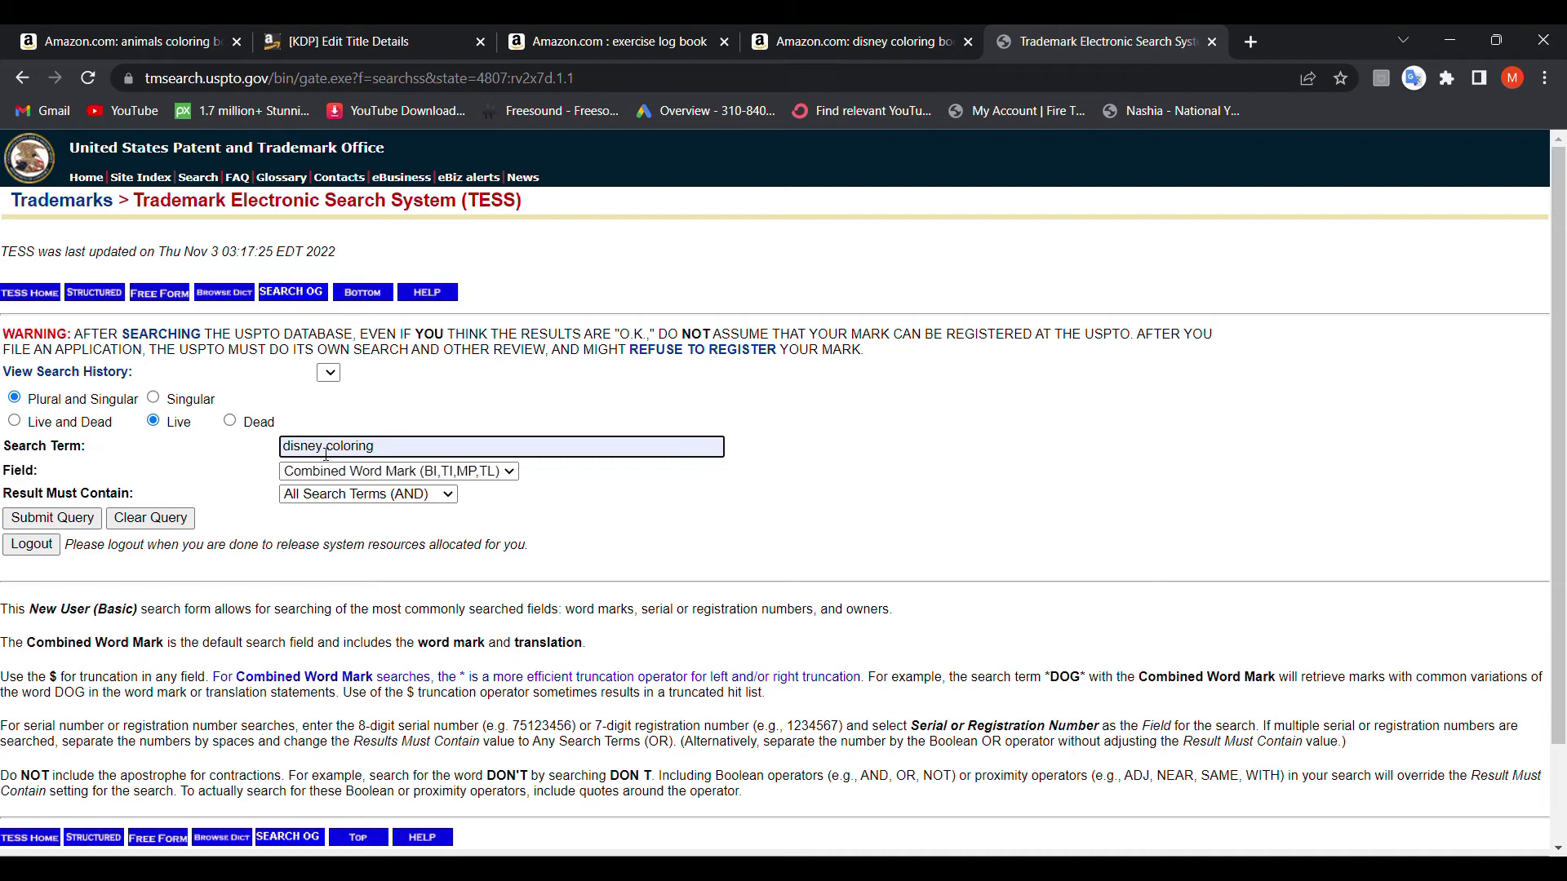
pyautogui.press('BackSpace')
pyautogui.press('BackSpace')
pyautogui.press('BackSpace')
pyautogui.press('BackSpace')
pyautogui.press('BackSpace')
pyautogui.press('BackSpace')
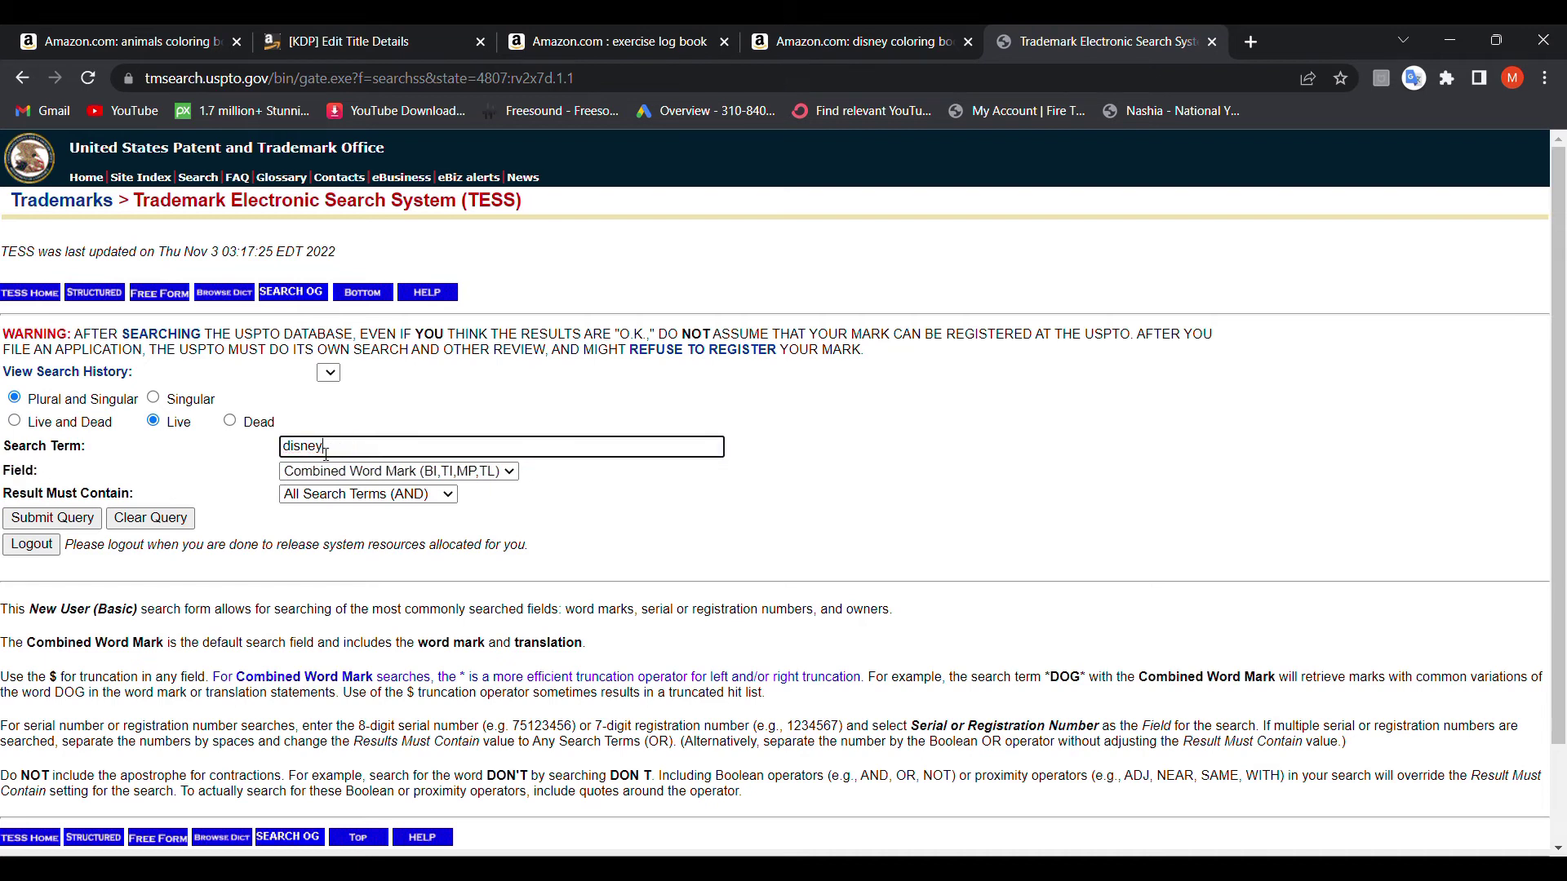
pyautogui.press('Return')
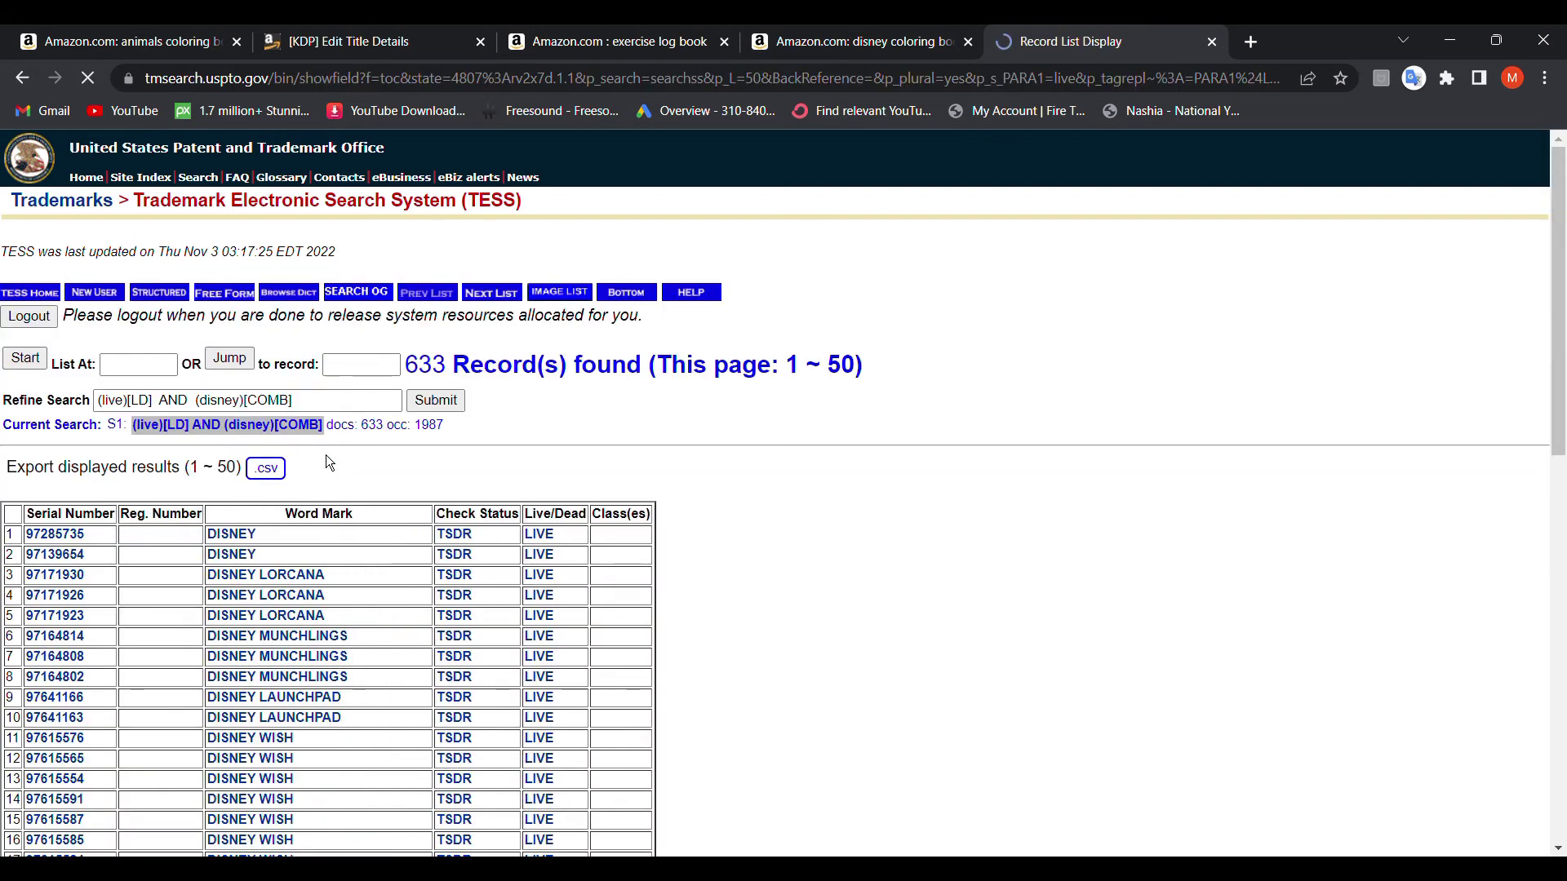
pyautogui.scroll(-5, 138, 555)
pyautogui.scroll(-4, 138, 554)
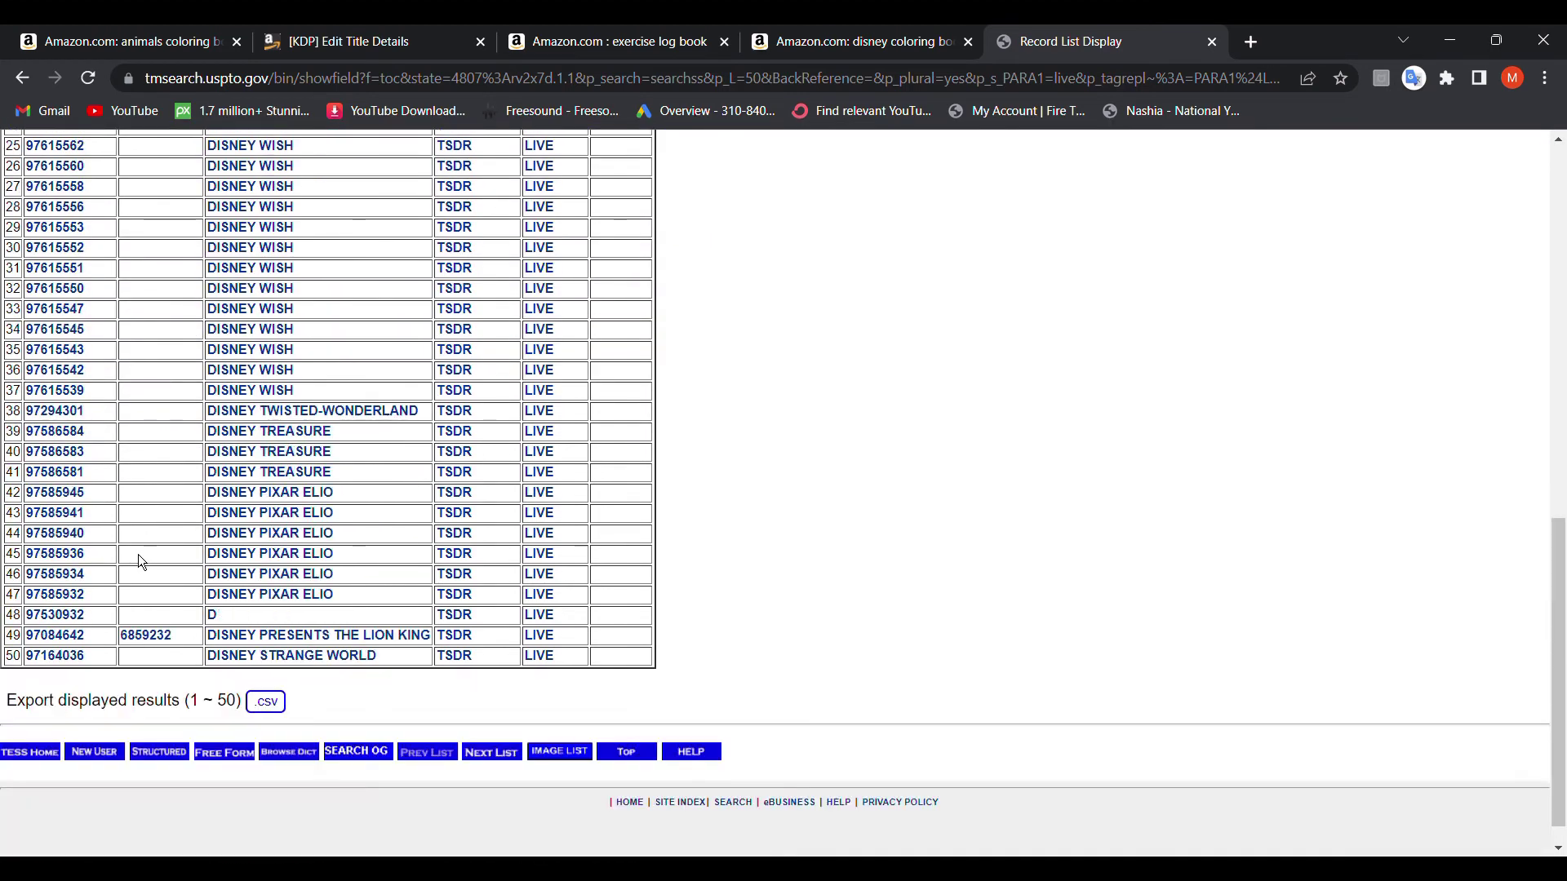
pyautogui.scroll(6, 138, 554)
pyautogui.scroll(3, 139, 555)
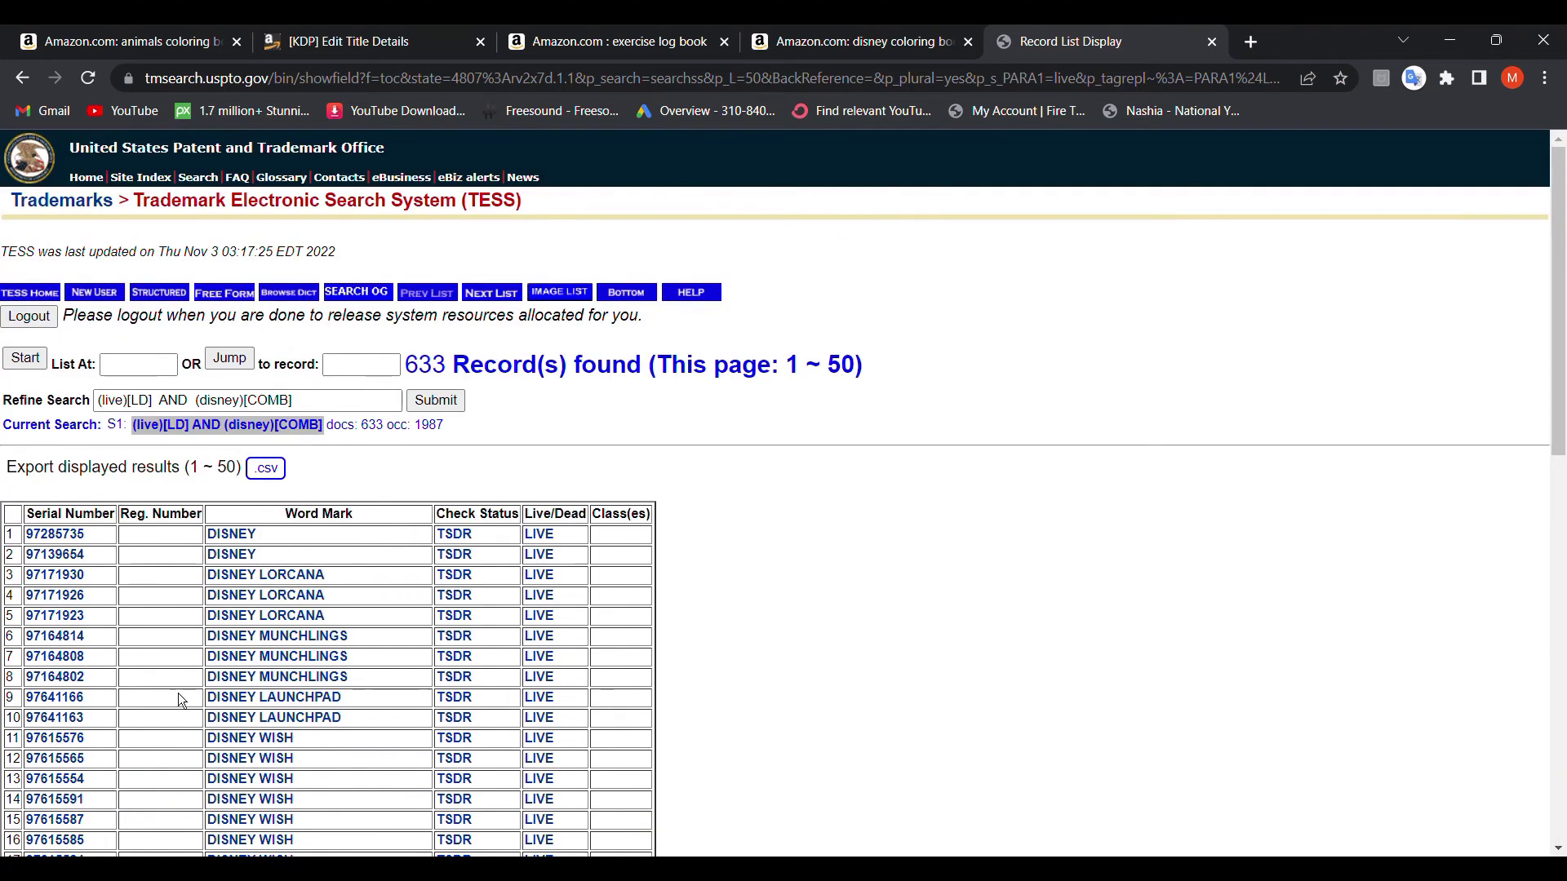
pyautogui.scroll(-3, 178, 703)
pyautogui.scroll(-3, 177, 703)
pyautogui.scroll(2, 178, 704)
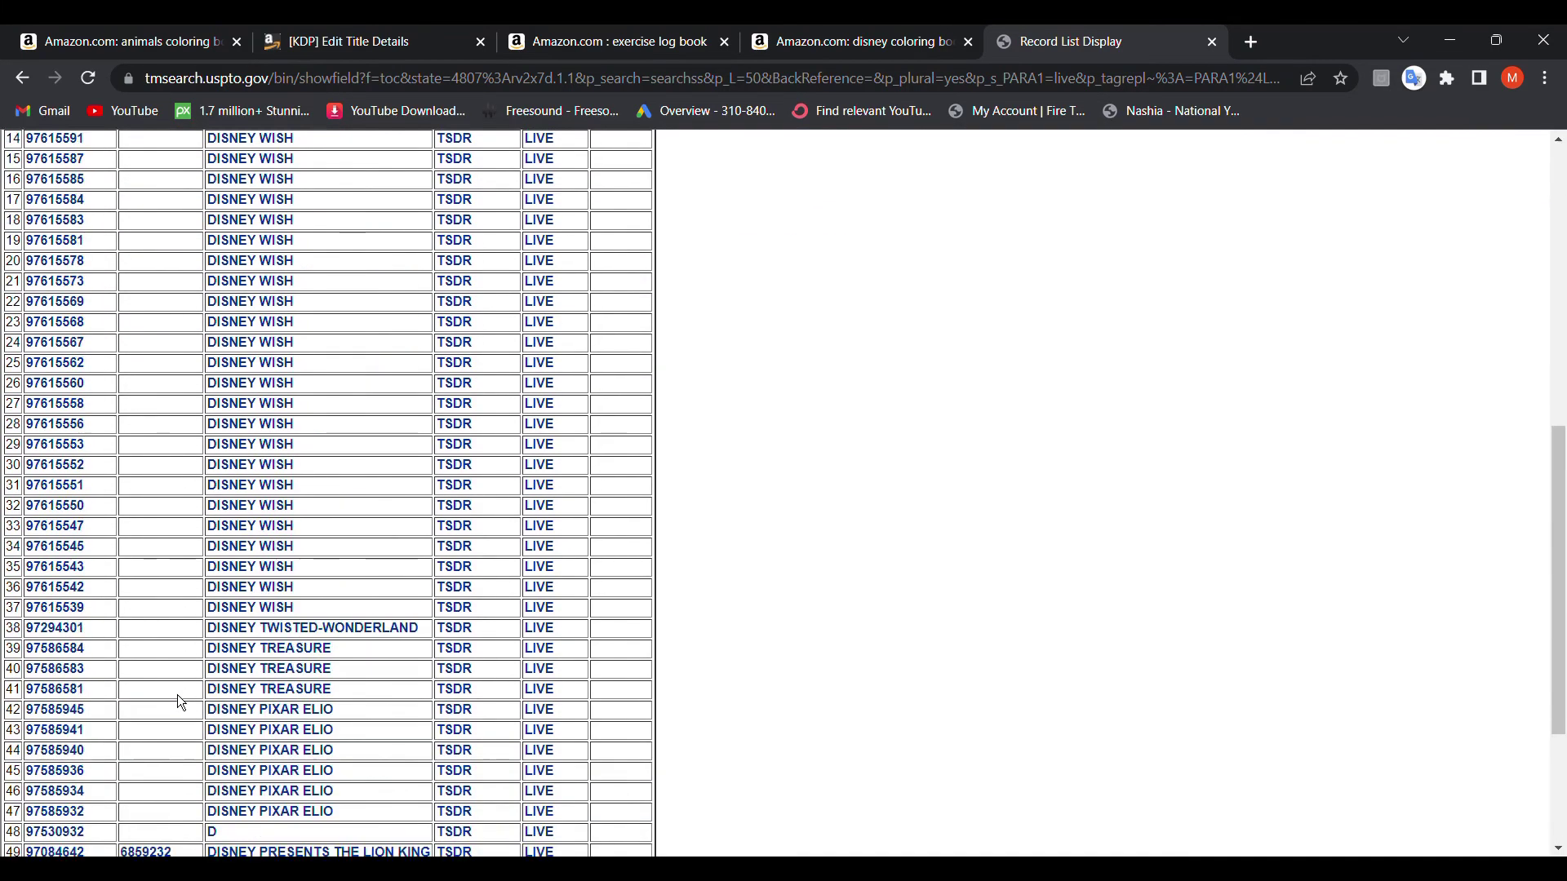
pyautogui.scroll(2, 178, 704)
pyautogui.scroll(3, 350, 490)
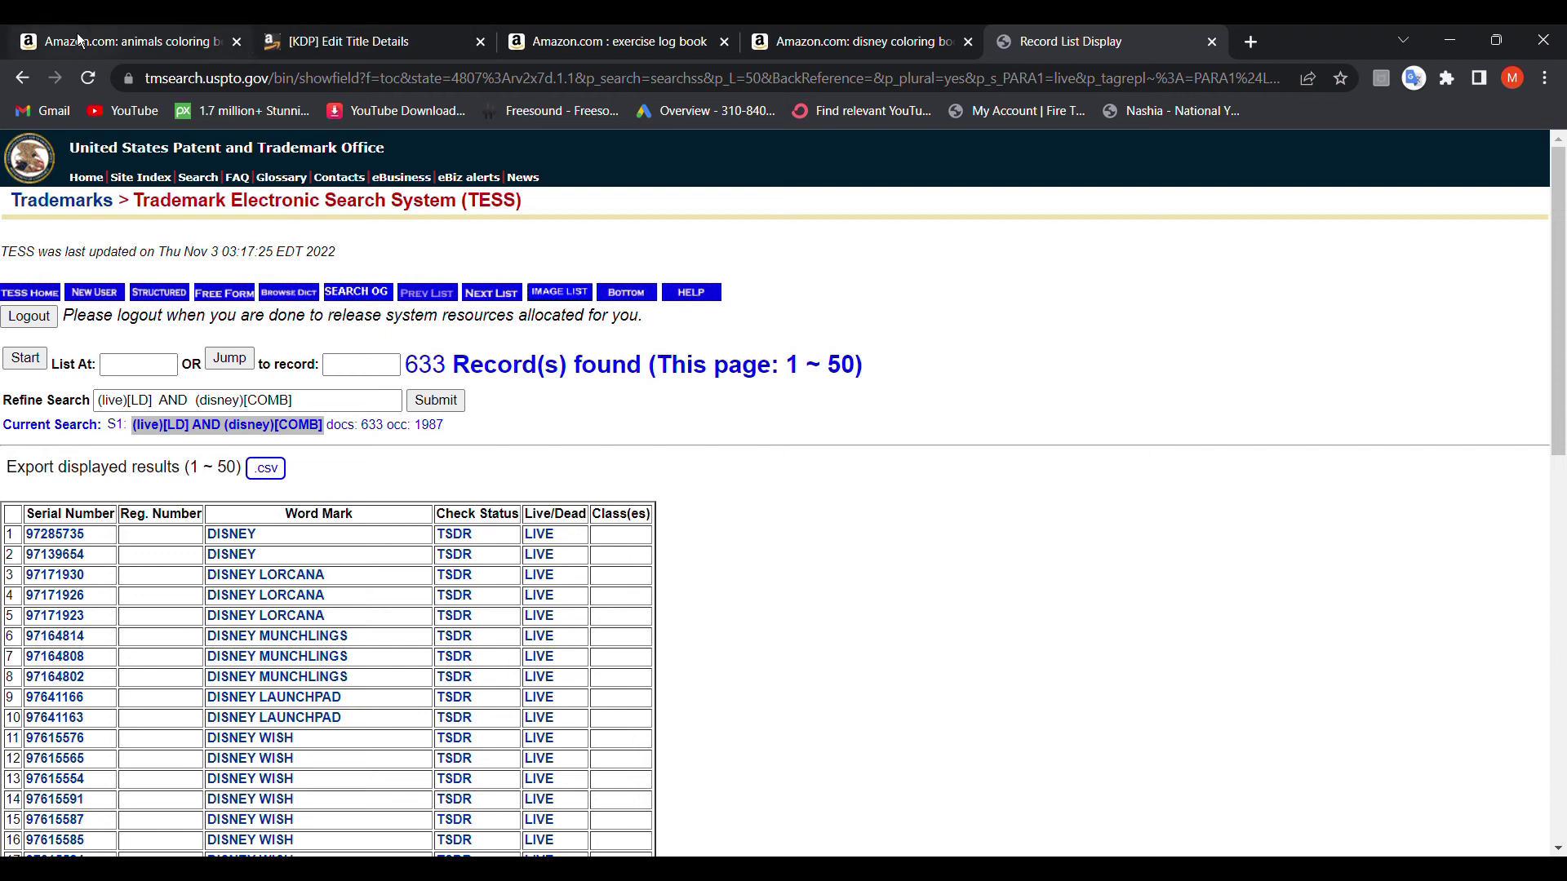
# Cycle past the coloring book, log book and trademark tabs to the top of the KDP title form
pyautogui.click(120, 40)
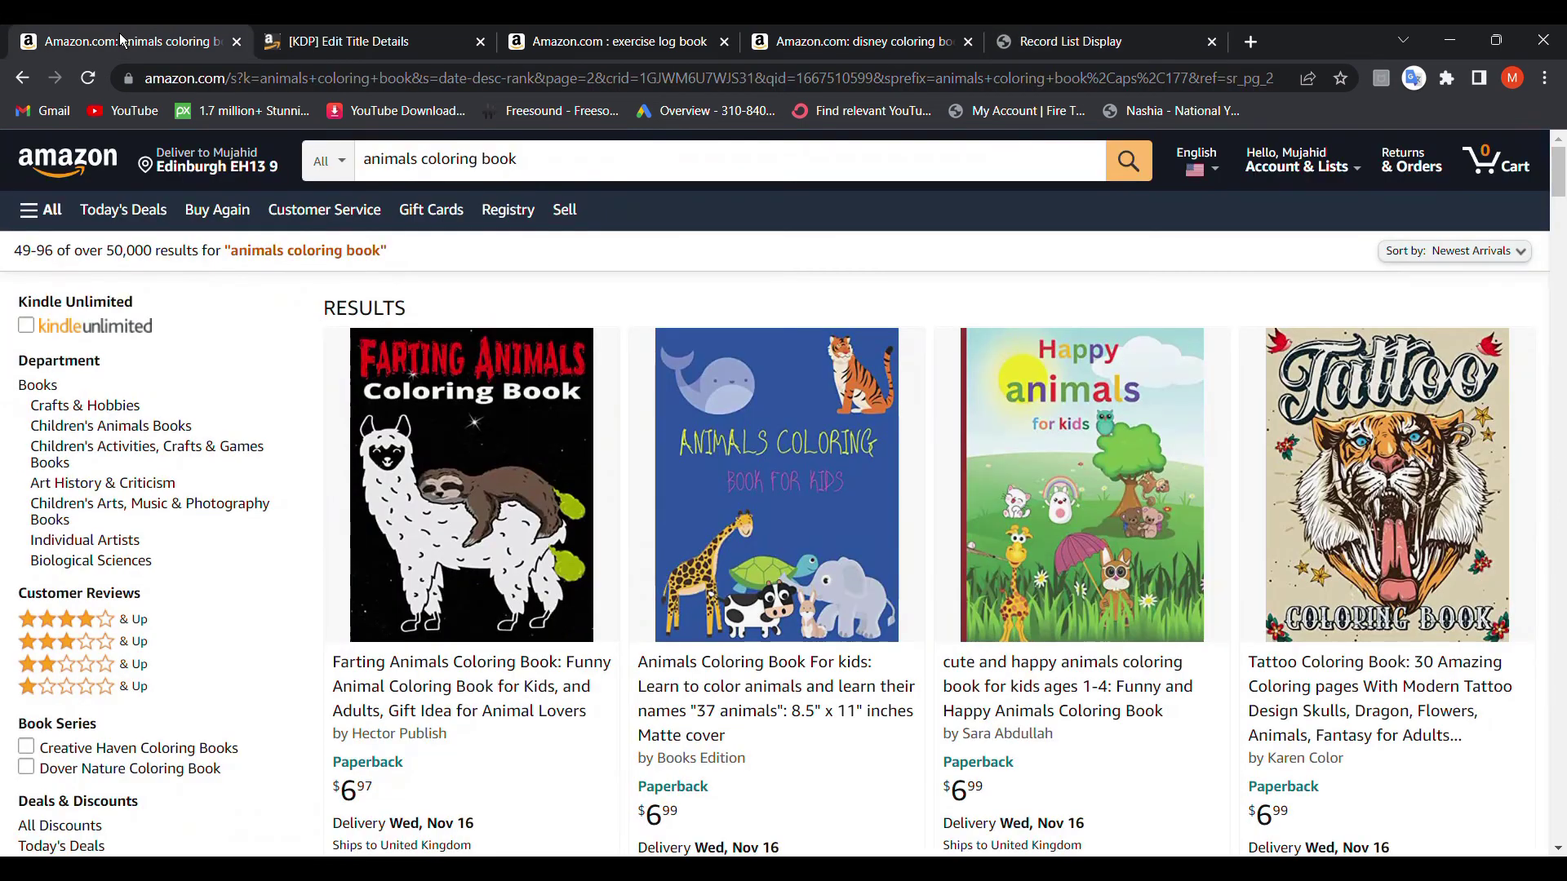
pyautogui.click(579, 41)
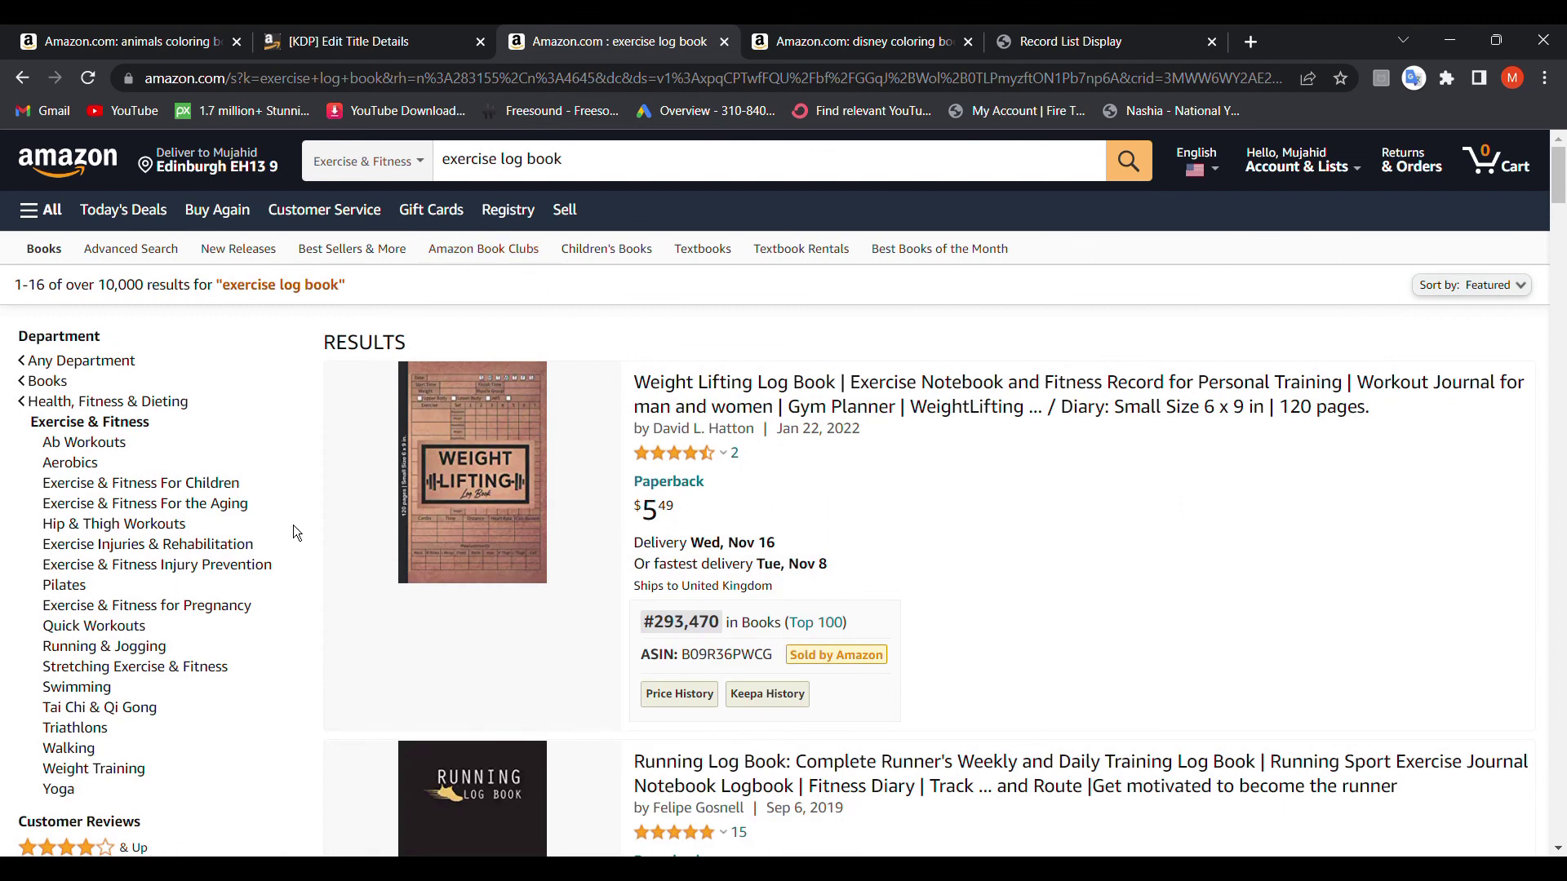
pyautogui.click(1153, 37)
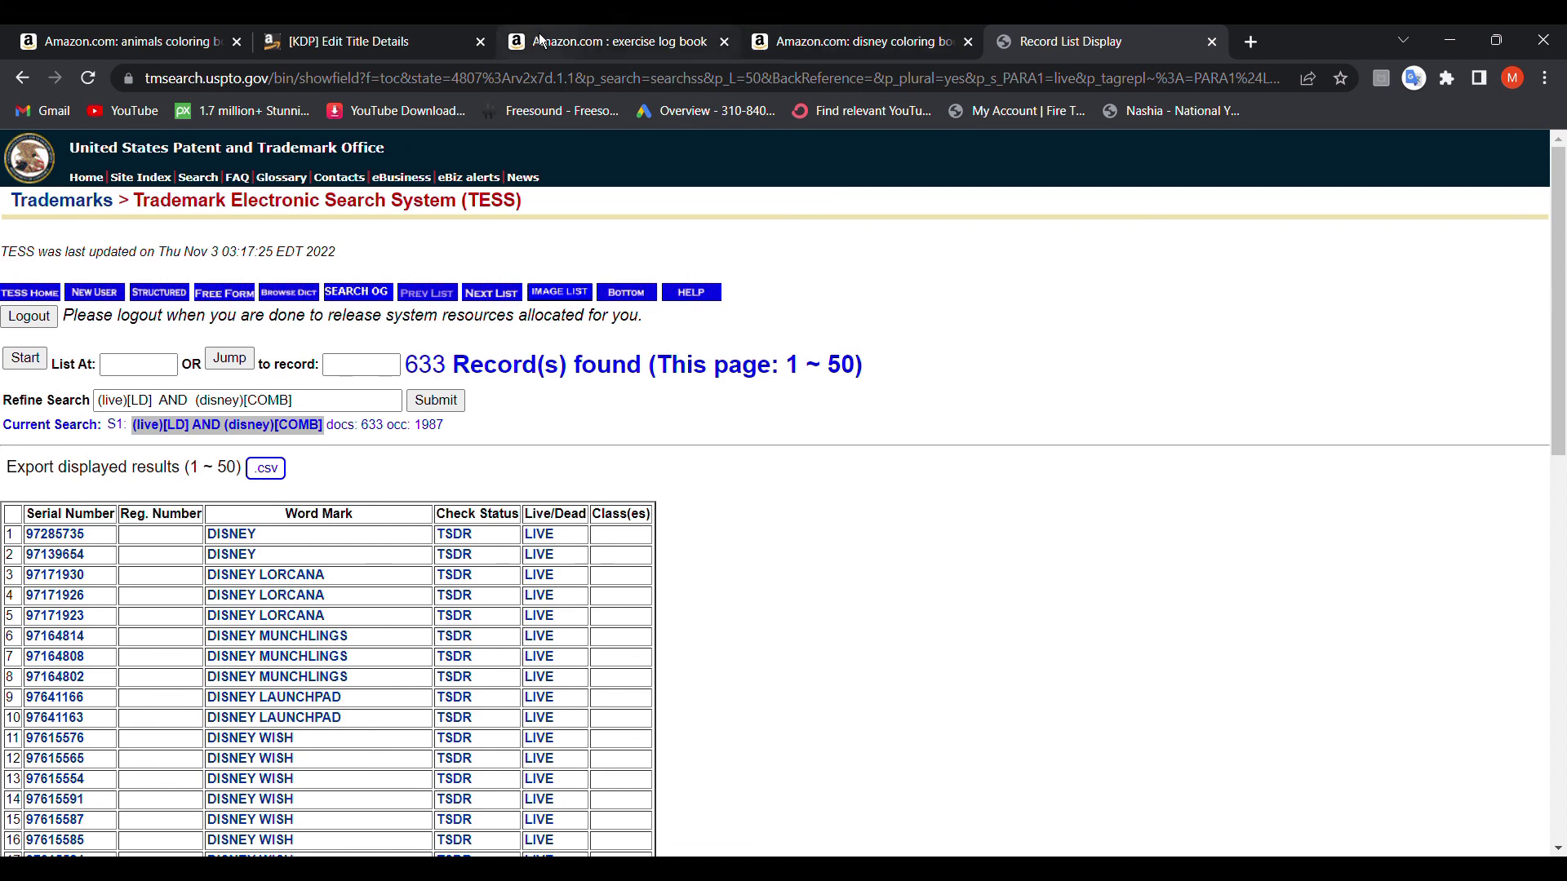
pyautogui.click(415, 33)
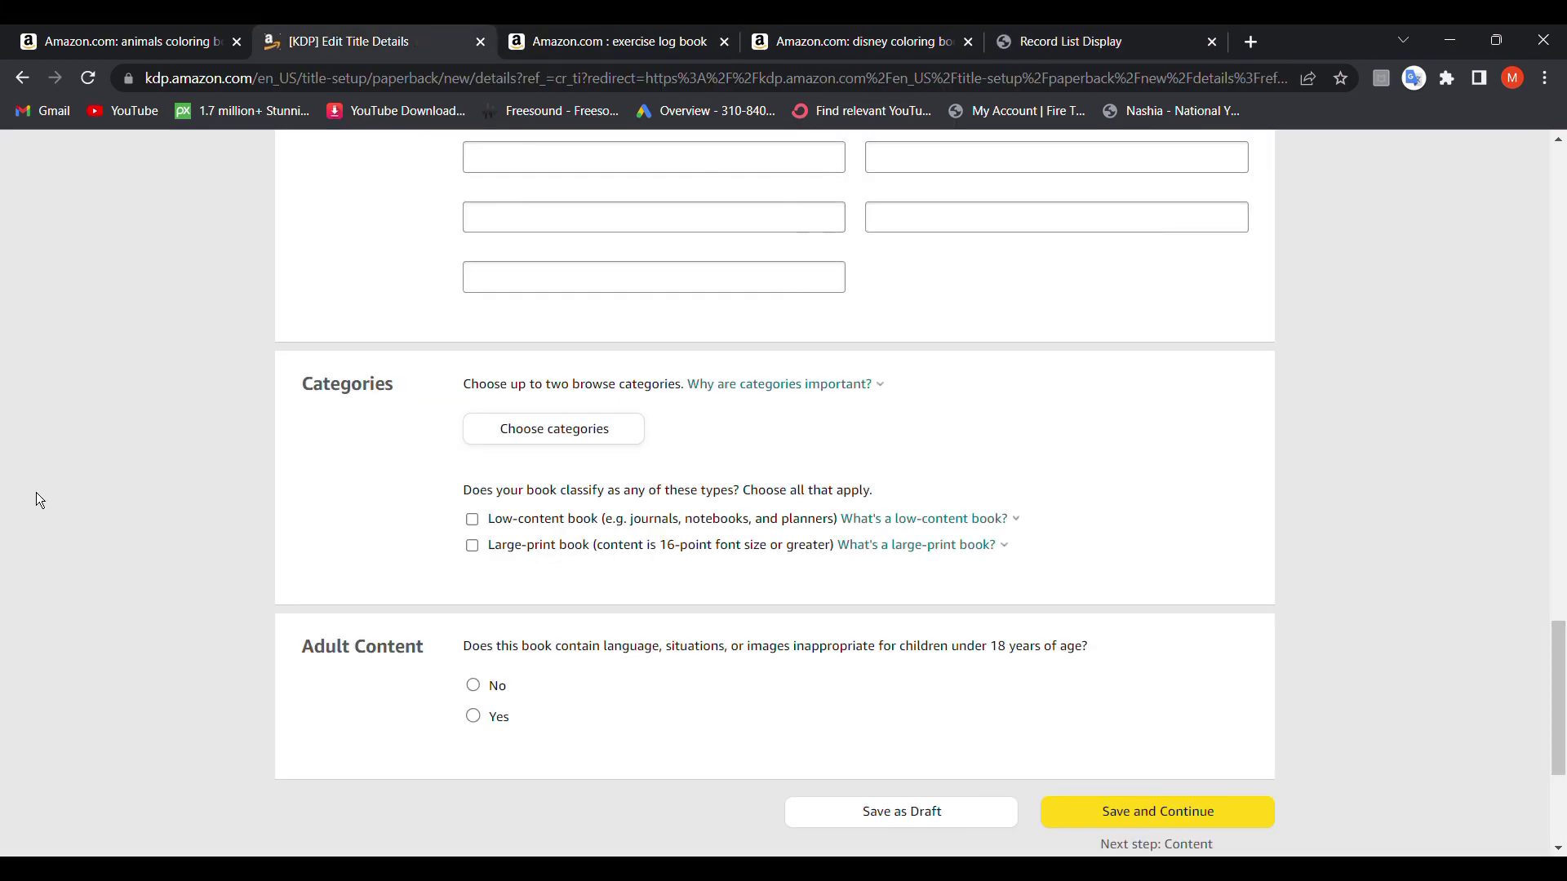
pyautogui.press('Home')
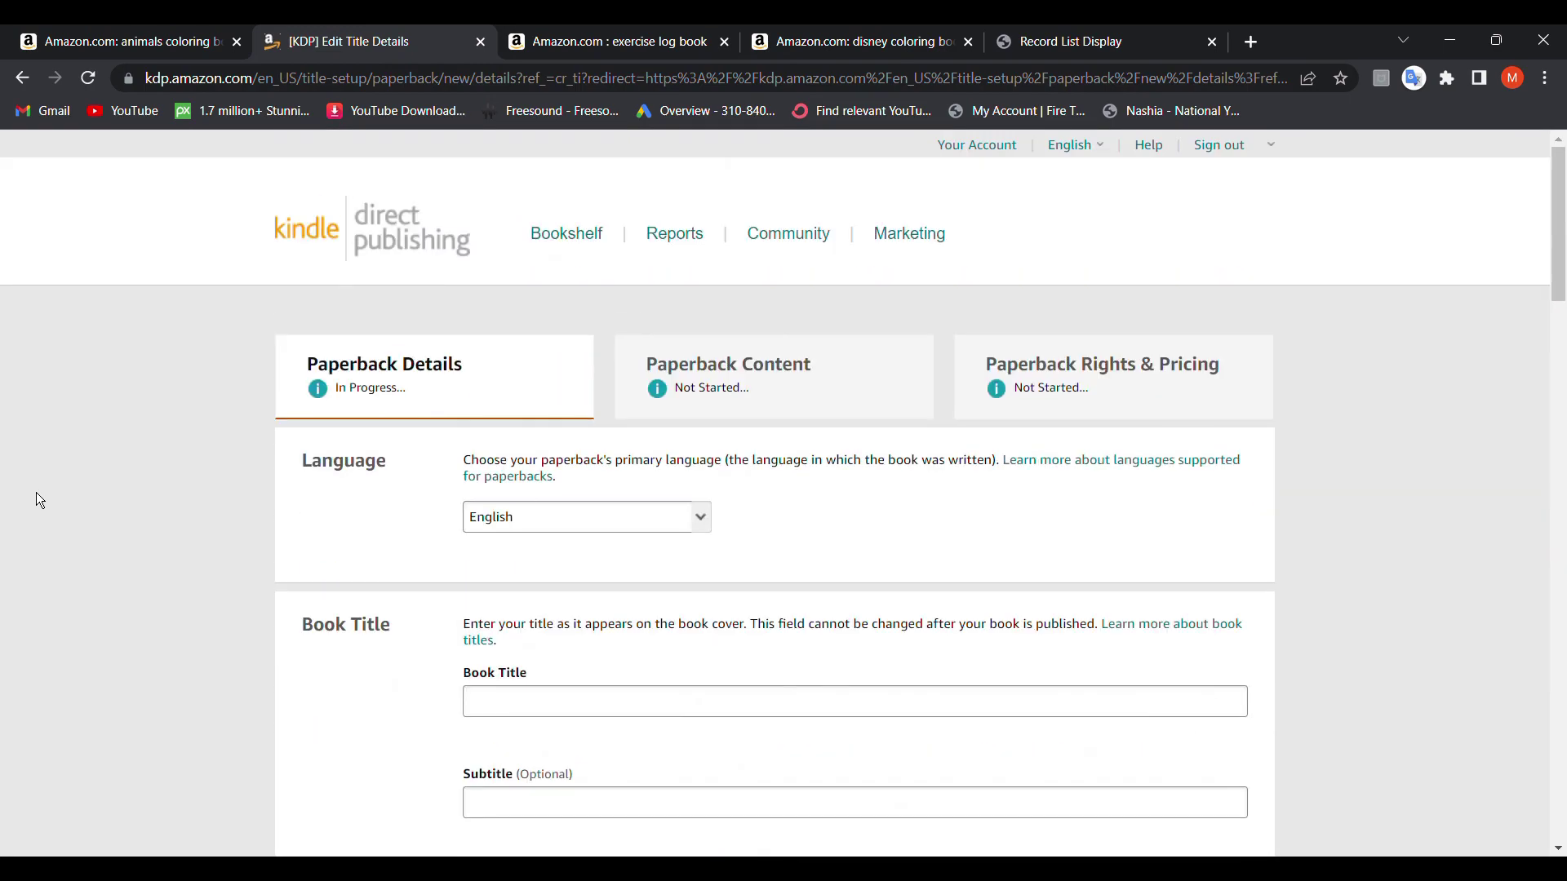